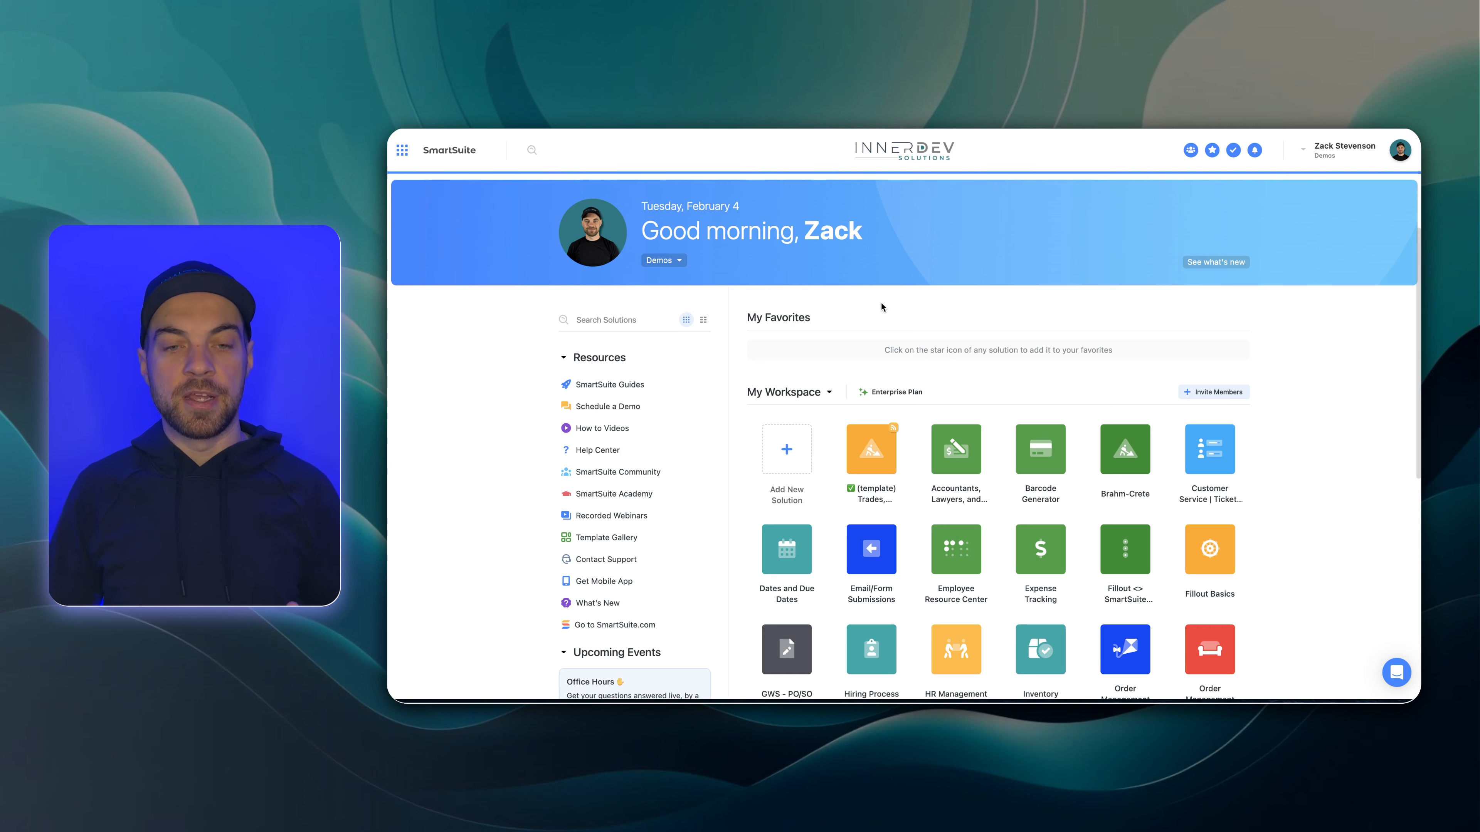
- Create a new solution from scratch and name it "CRM - SmartSuite <> Relay"
left_click(798, 459)
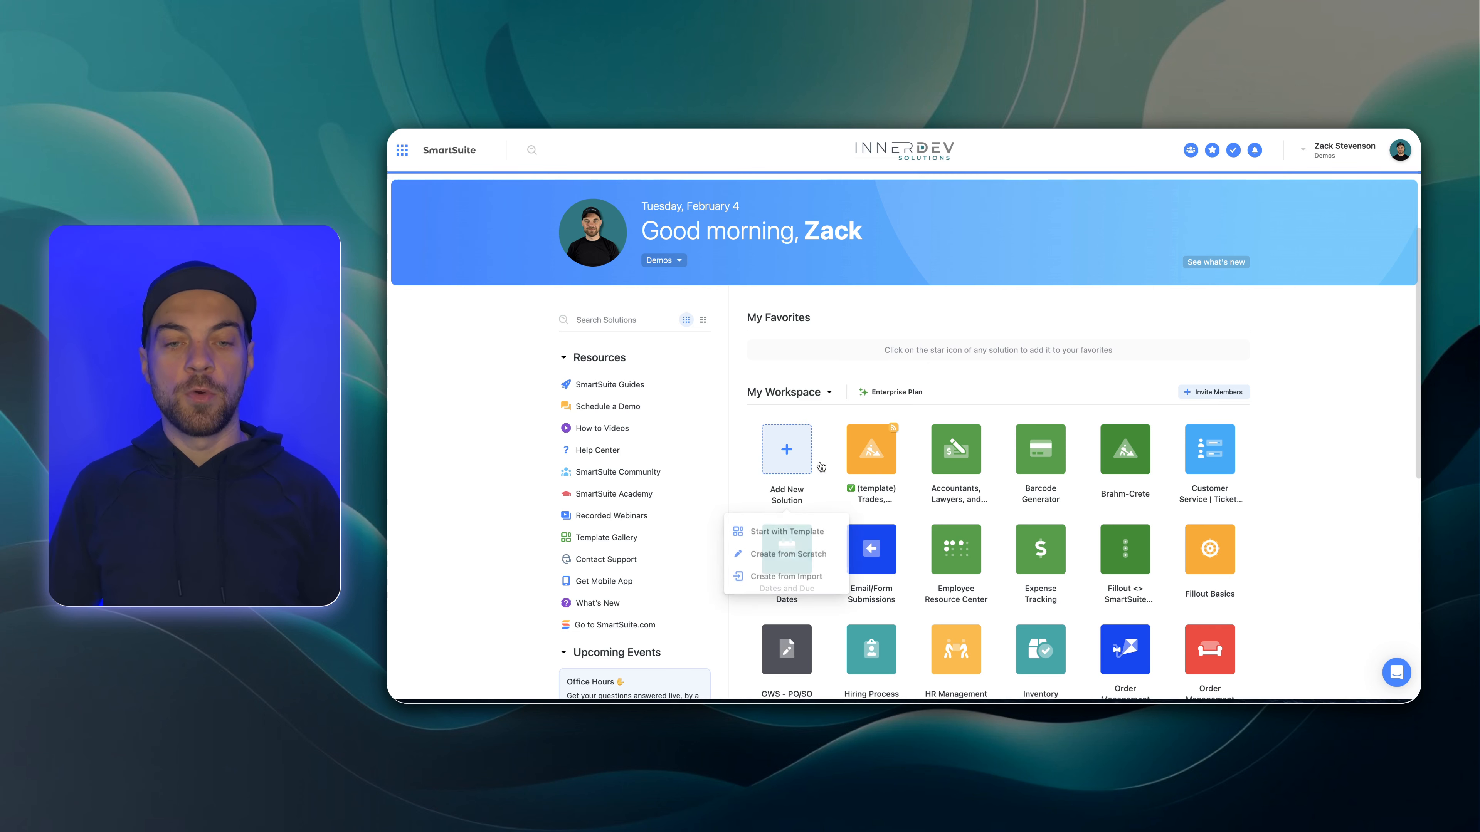
left_click(777, 553)
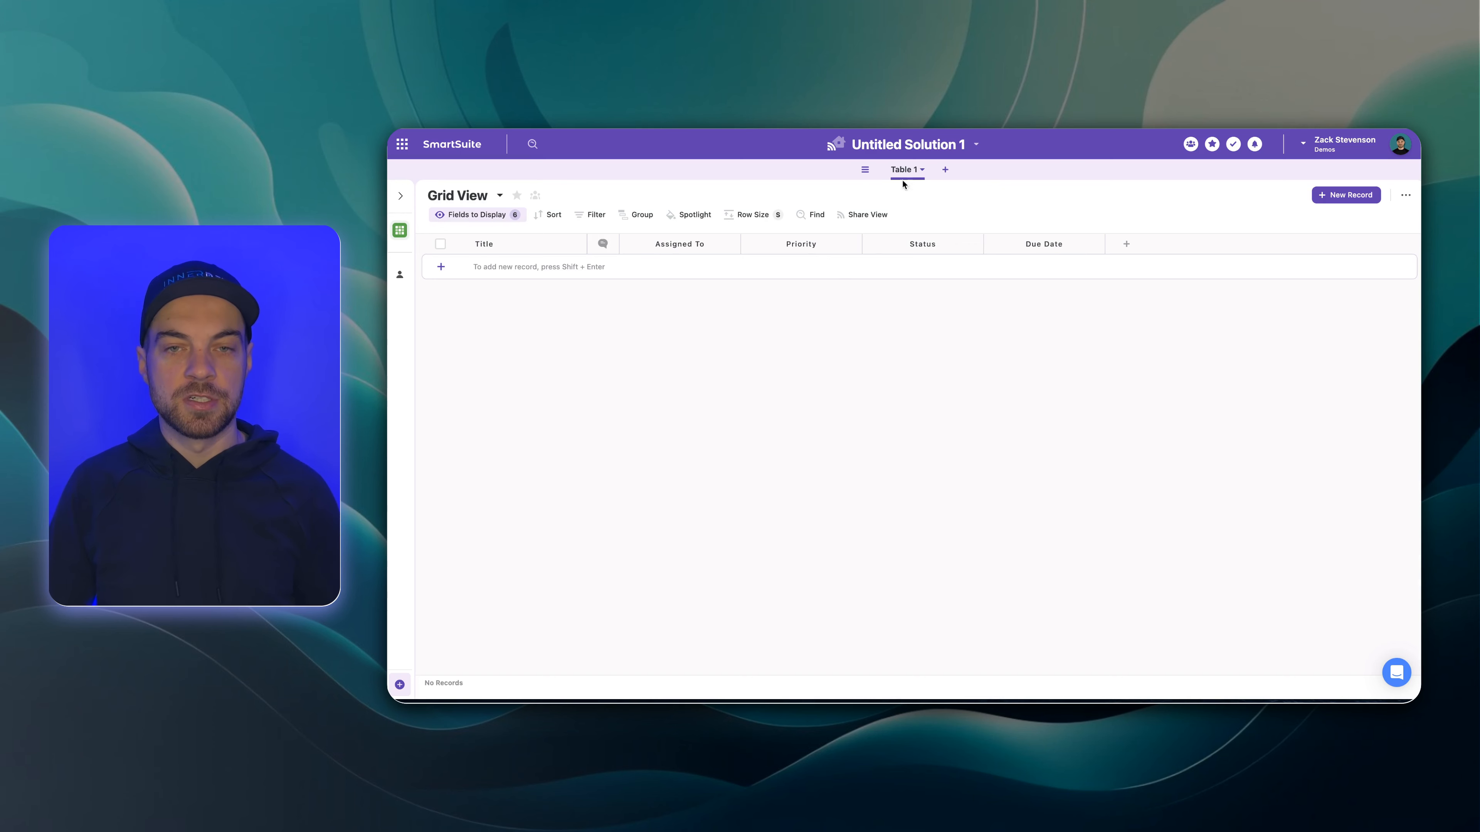
left_click(977, 144)
left_click_drag(928, 174, 818, 174)
type("CRM - SmartSuite <> Relay")
- Set the solution's color to the dark blue swatch and apply the solution settings
mouse_move(890, 215)
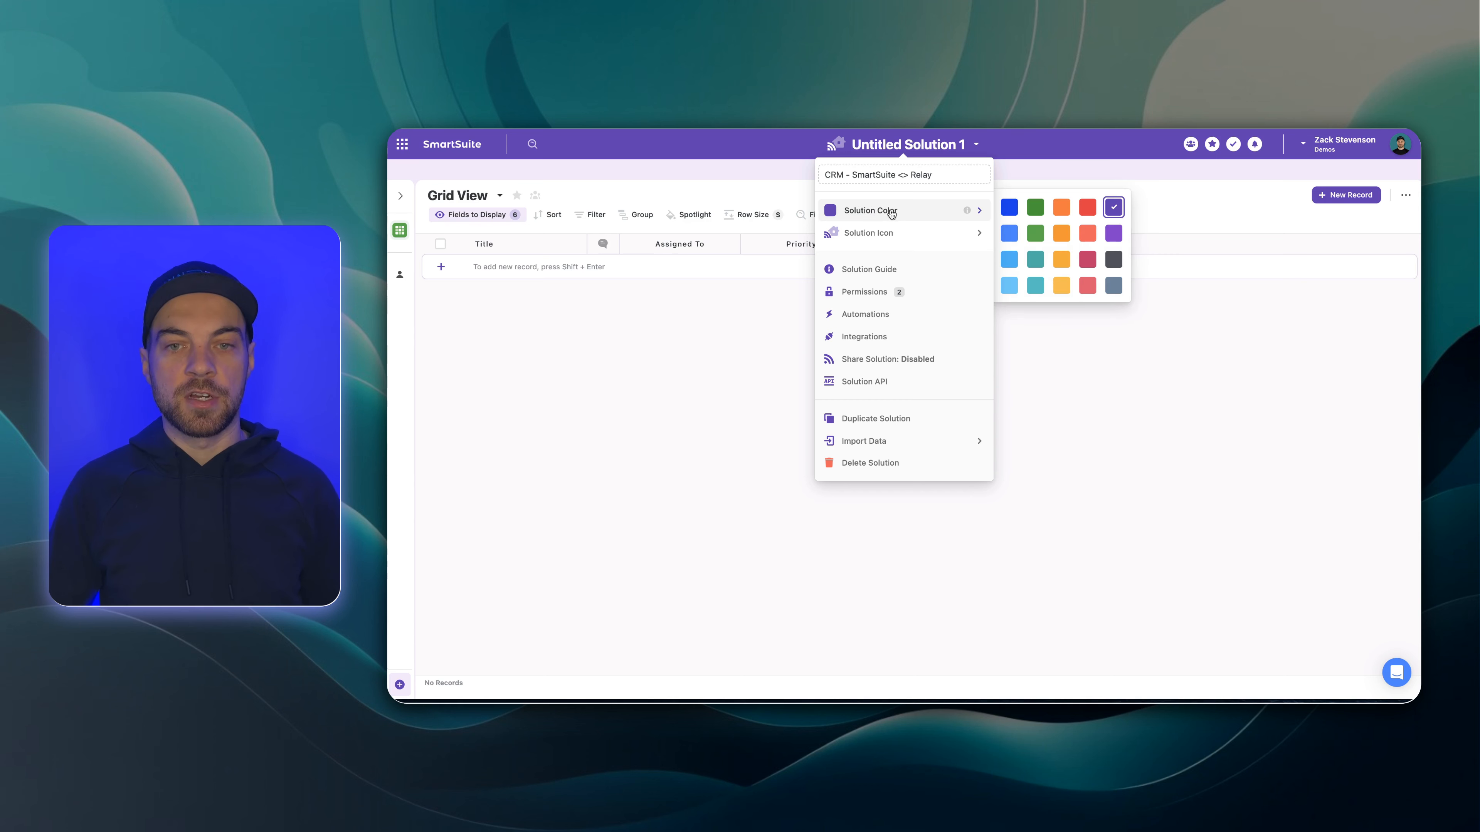
left_click(1014, 212)
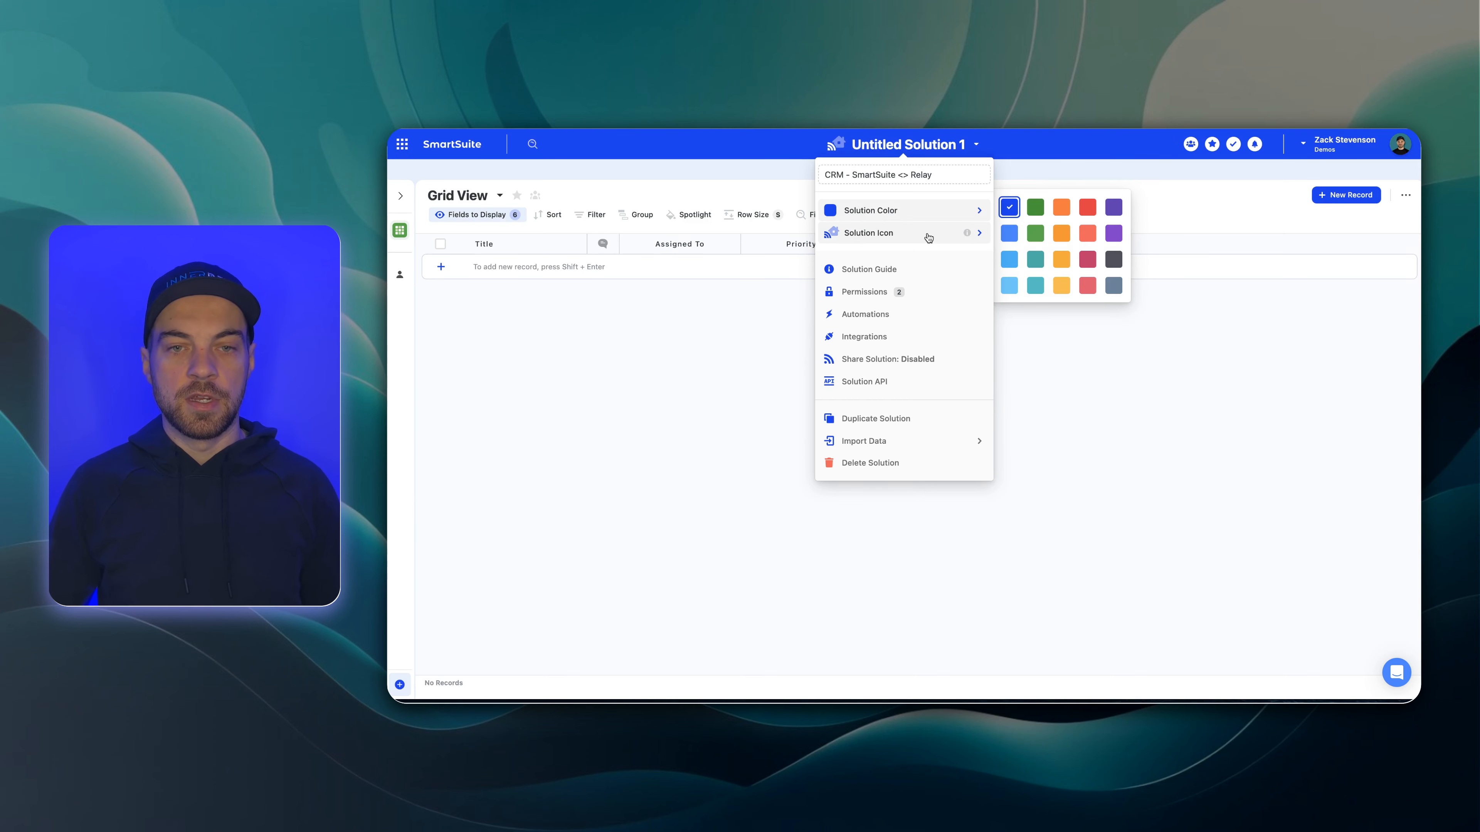
mouse_move(928, 240)
left_click(707, 401)
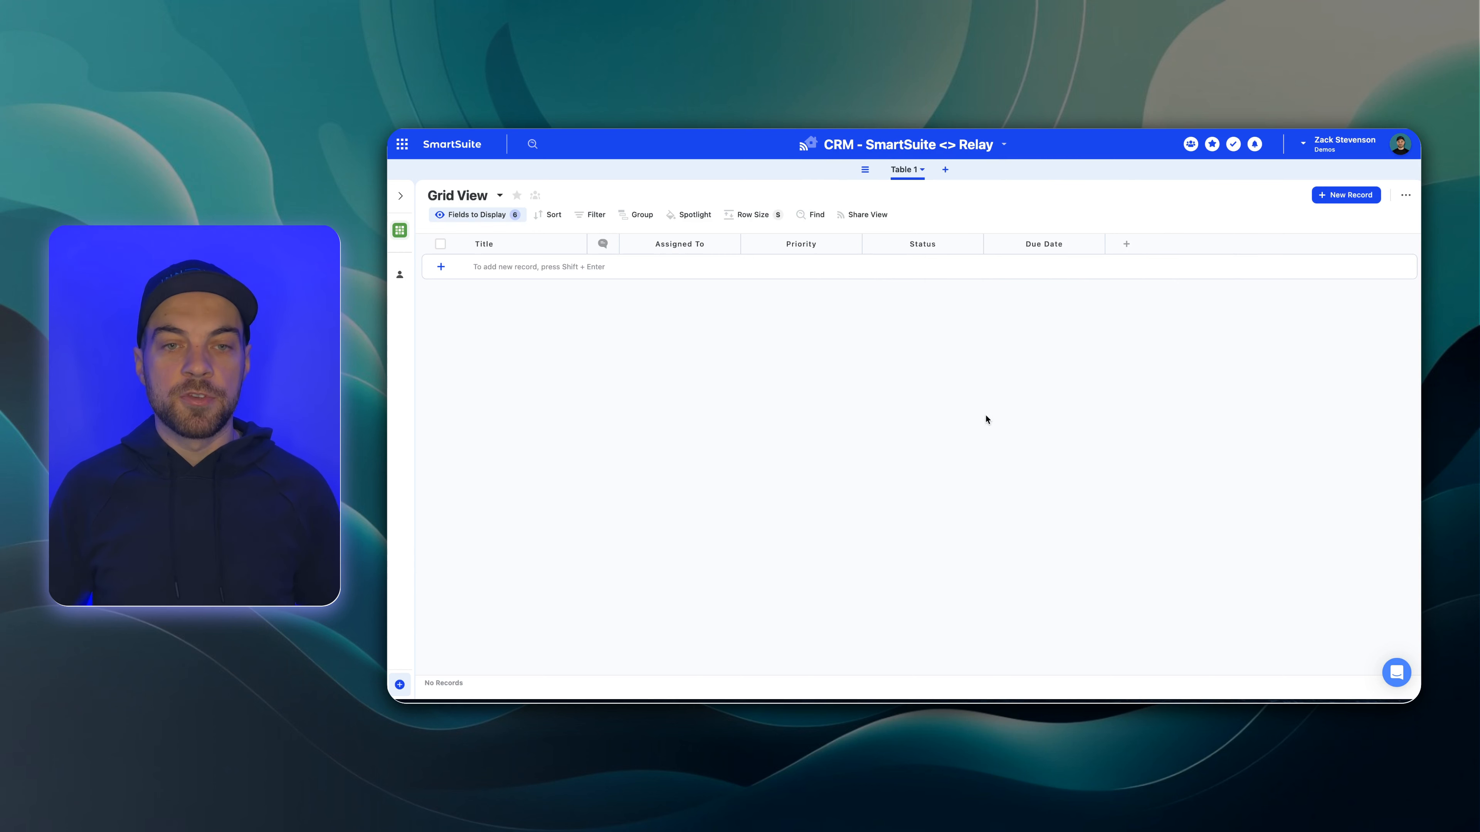
- Delete the default Assigned To, Priority, Status and Due Date fields from Table 1
left_click(686, 245)
left_click(683, 548)
left_click(939, 466)
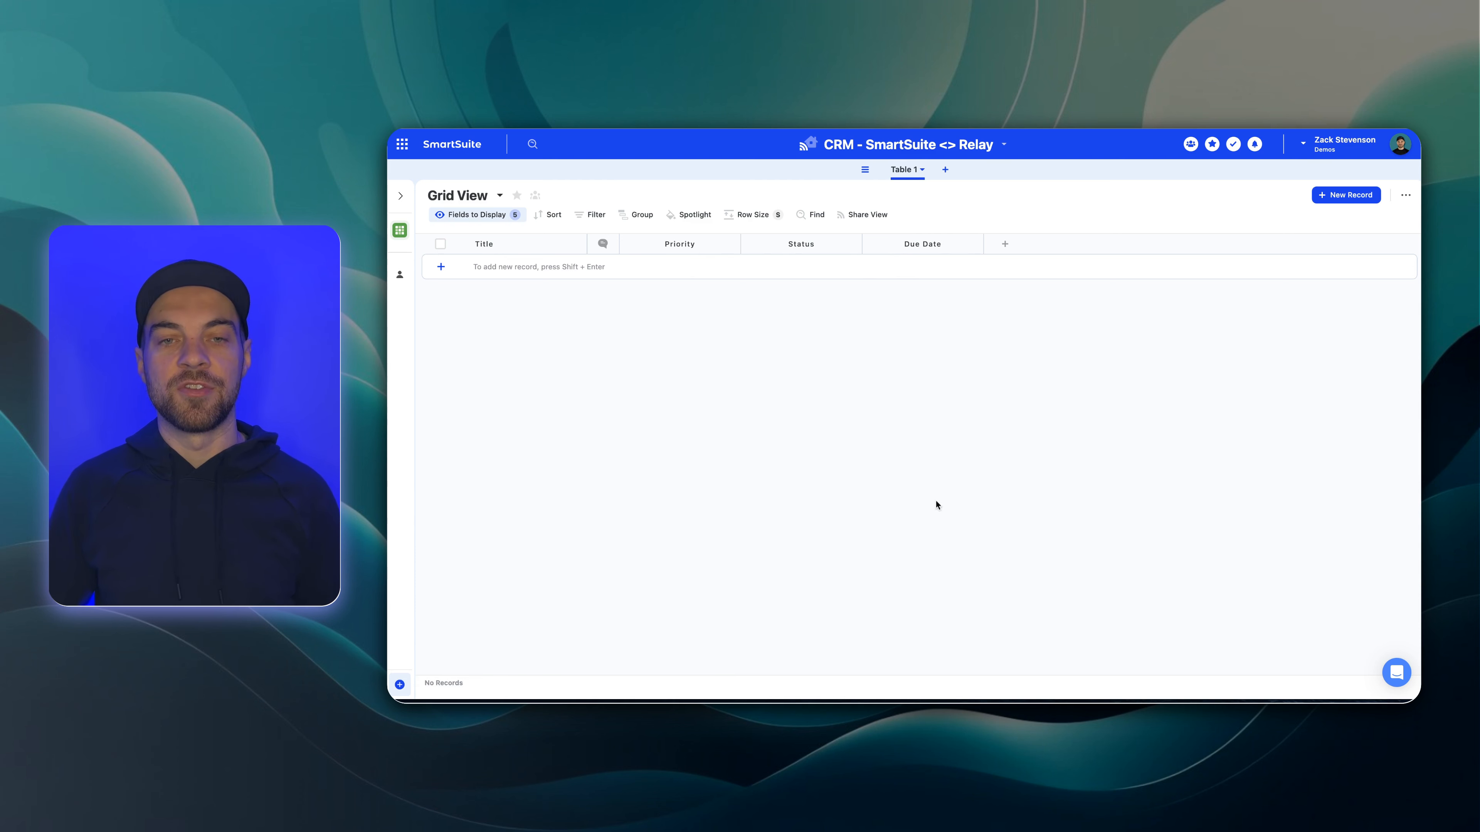
left_click(679, 244)
left_click(689, 379)
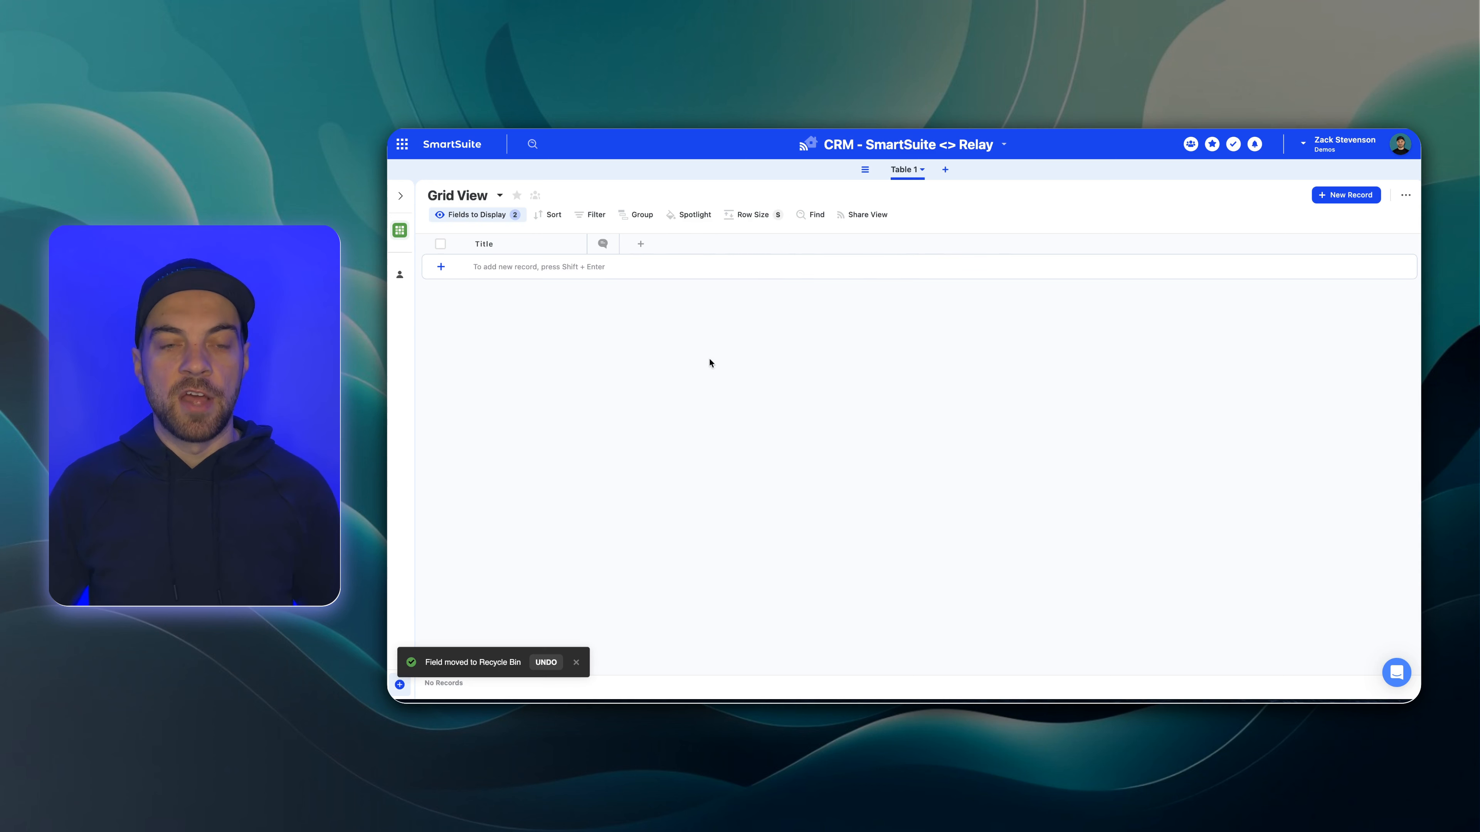
- Duplicate Table 1 as a new table named Companies
left_click(922, 169)
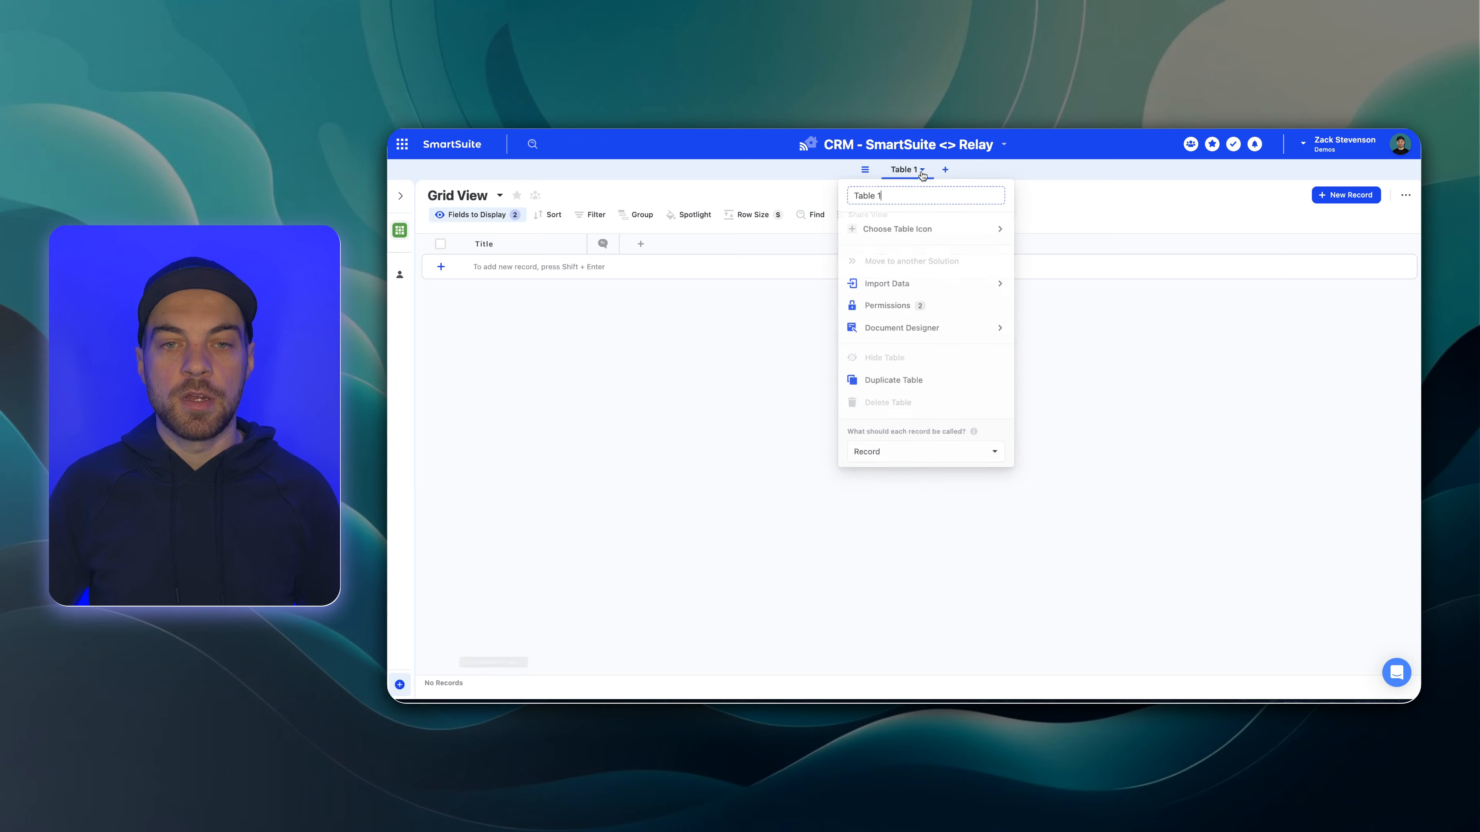
left_click(900, 380)
type("C")
key("BackSpace")
type("Companies")
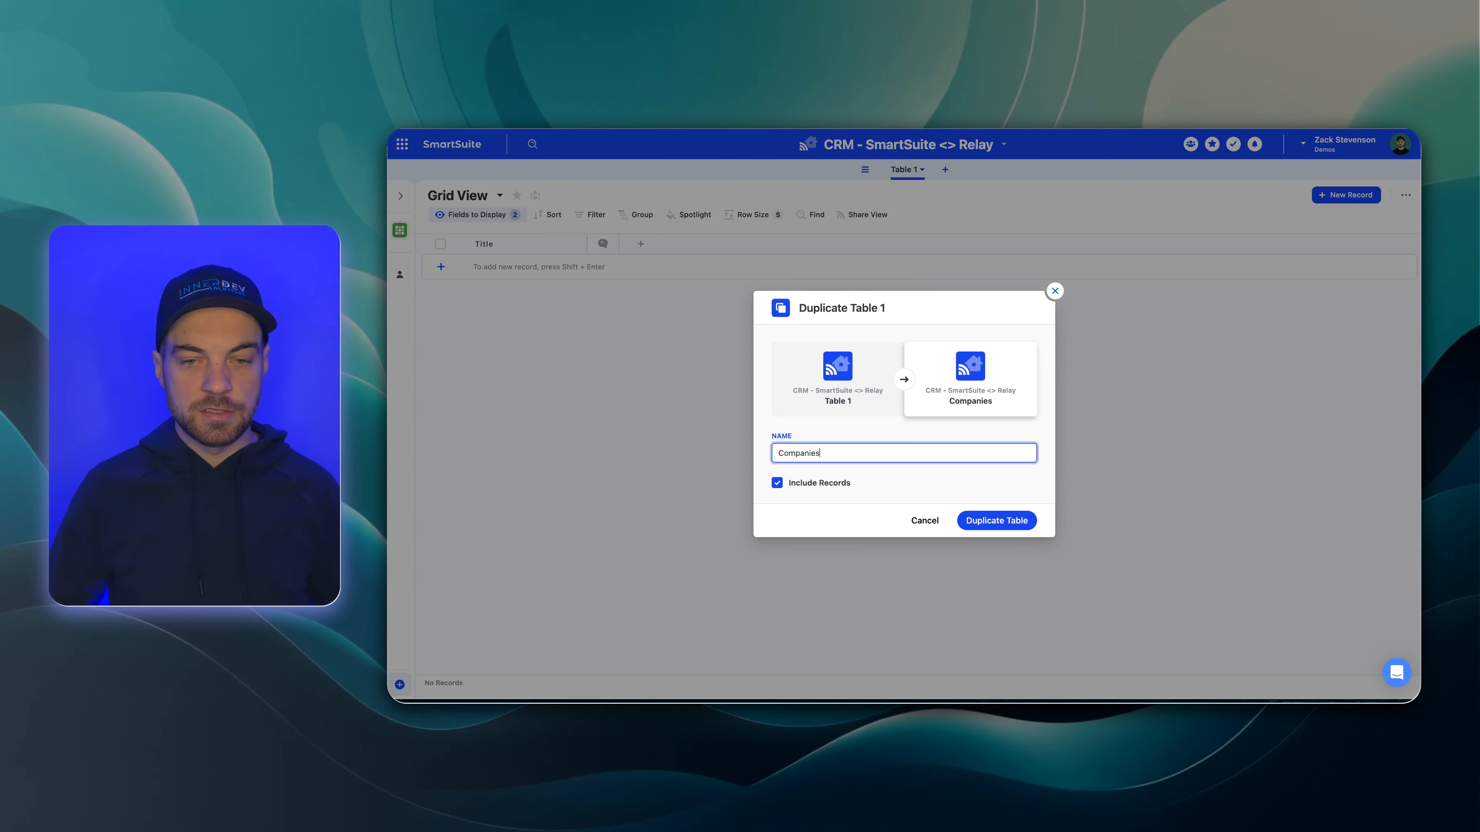
key("Return")
- Rename Table 1 as Contacts and set its records to be called Contact
type("Contacts")
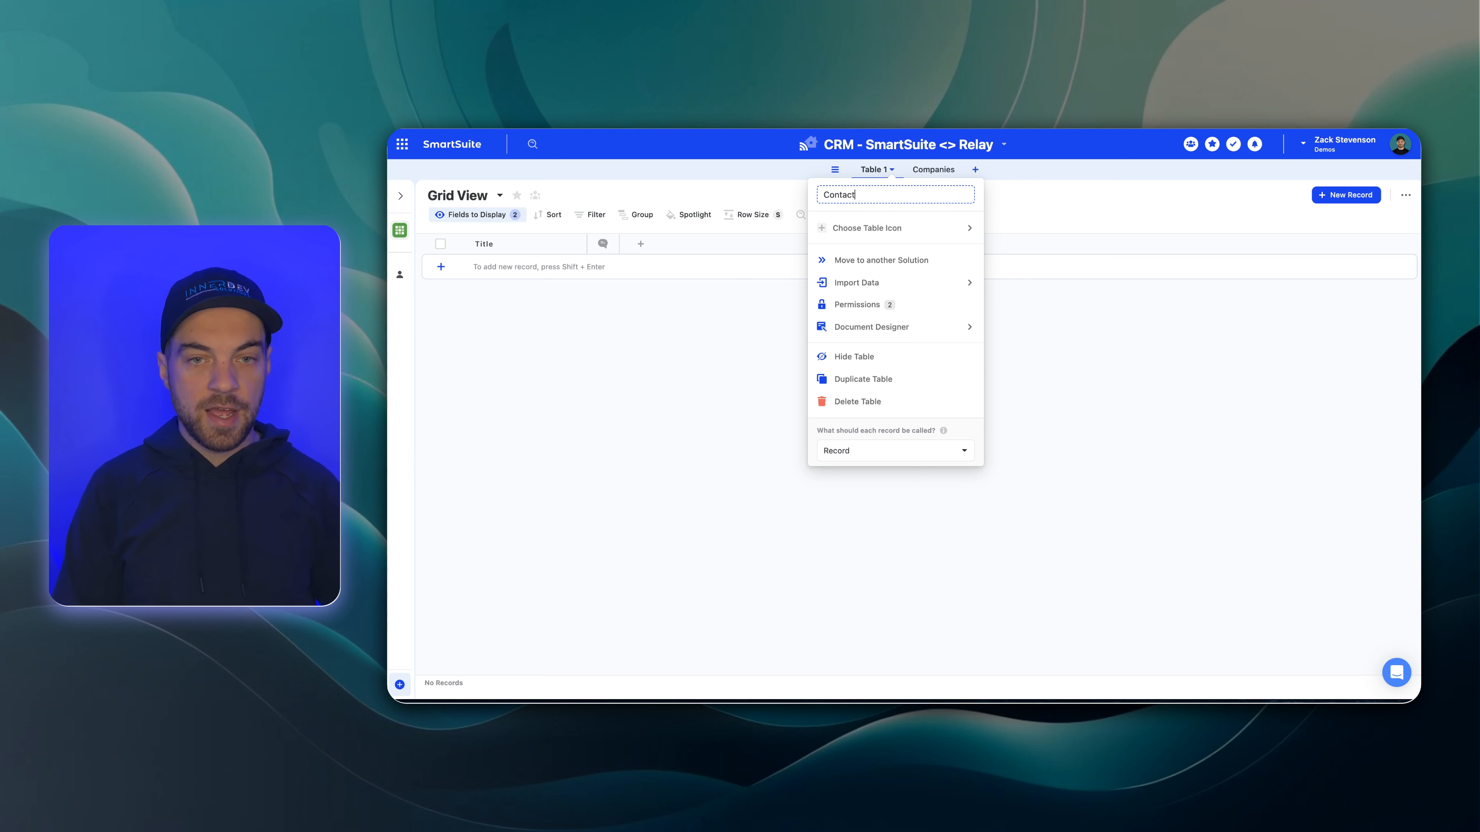
left_click(895, 450)
type("conta")
left_click(862, 531)
- Duplicate the Companies table as Deals, and duplicate the Deals table as Salespeople
left_click(956, 170)
left_click(957, 171)
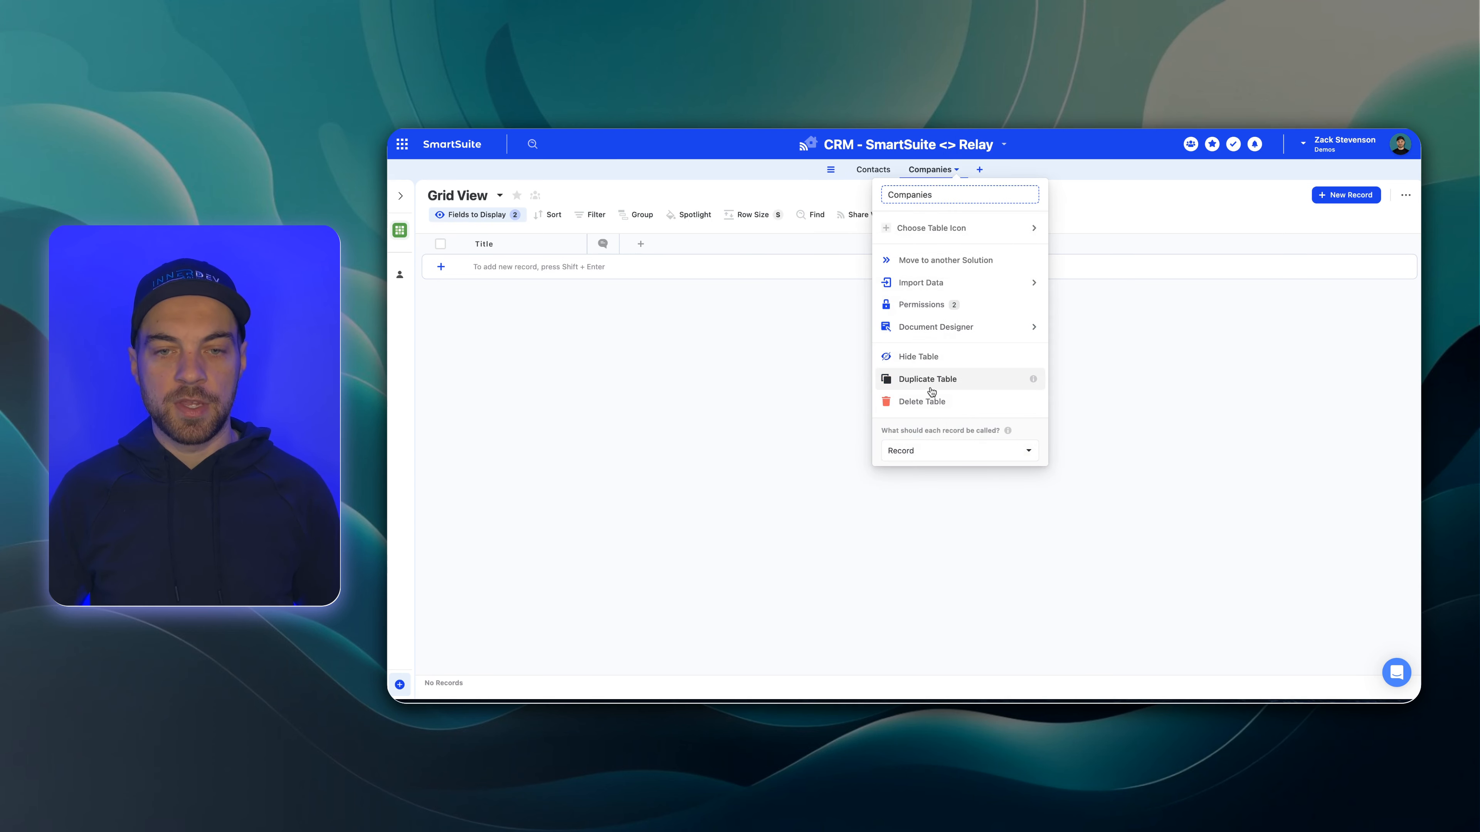
left_click(933, 384)
type("Deals Copy")
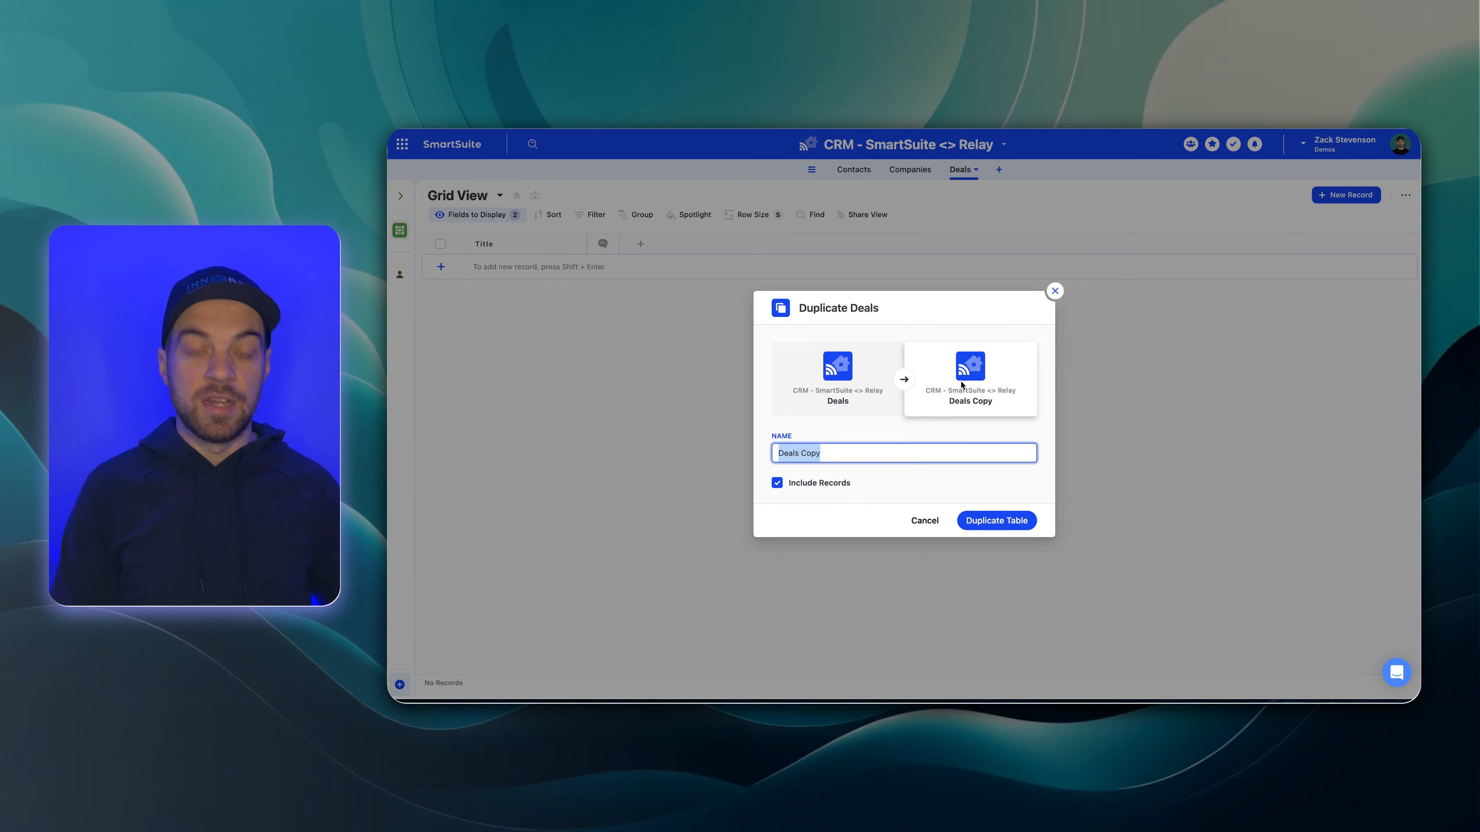
type("Salespeople")
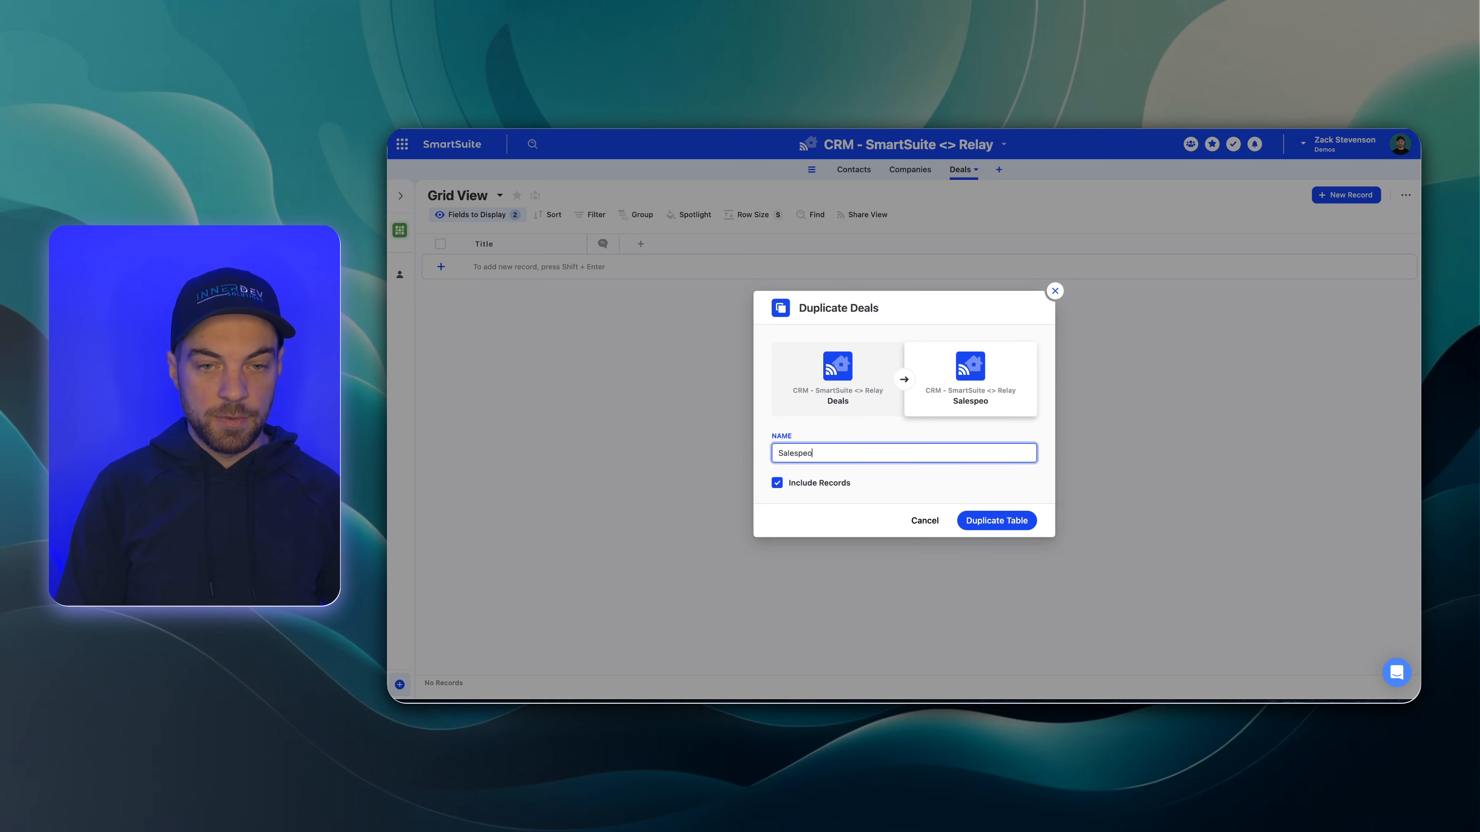
left_click(988, 527)
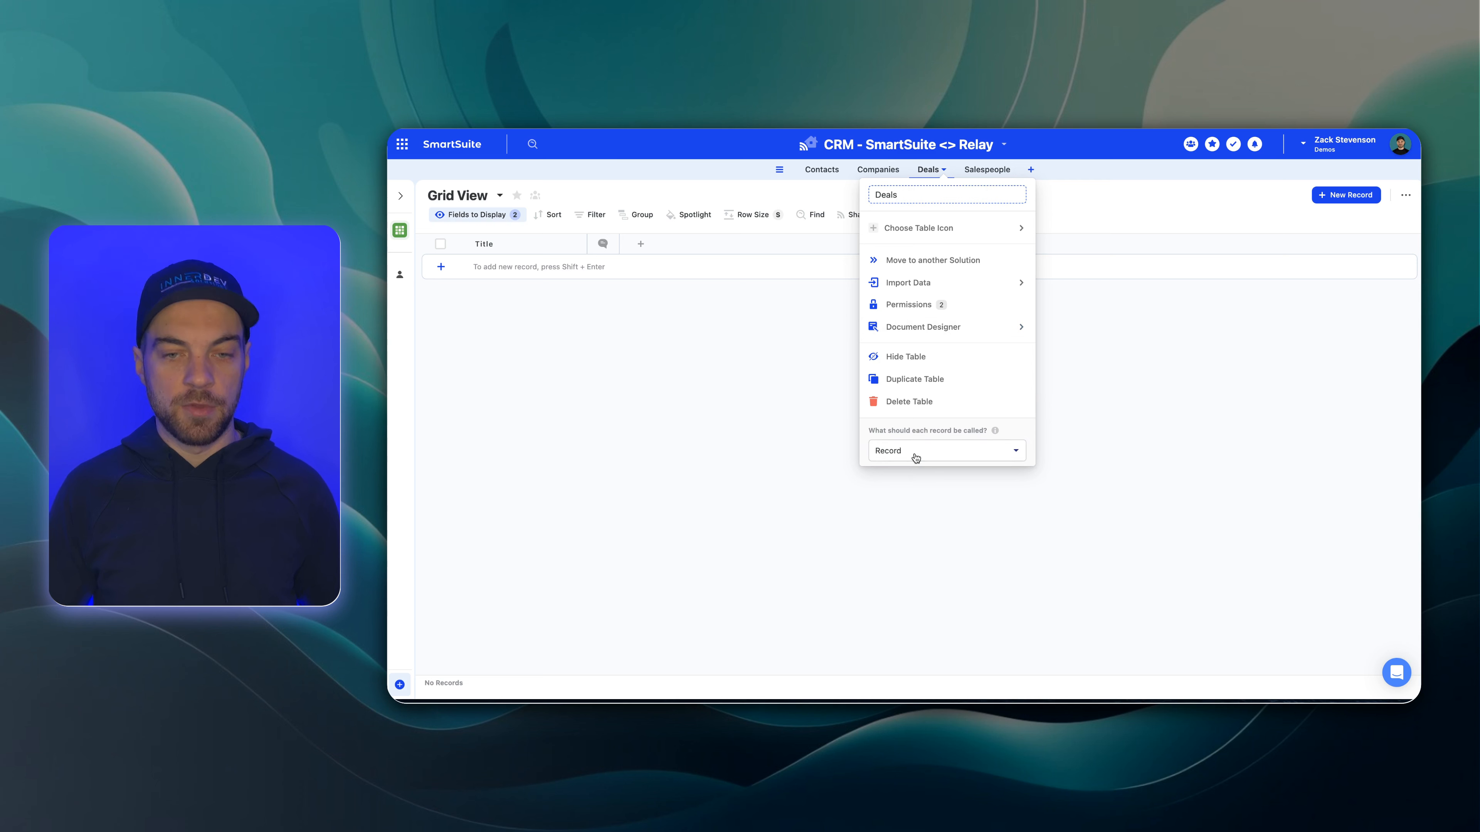
- Set the records of the Deals table to be called Deal
left_click(915, 456)
type("dea")
left_click(901, 536)
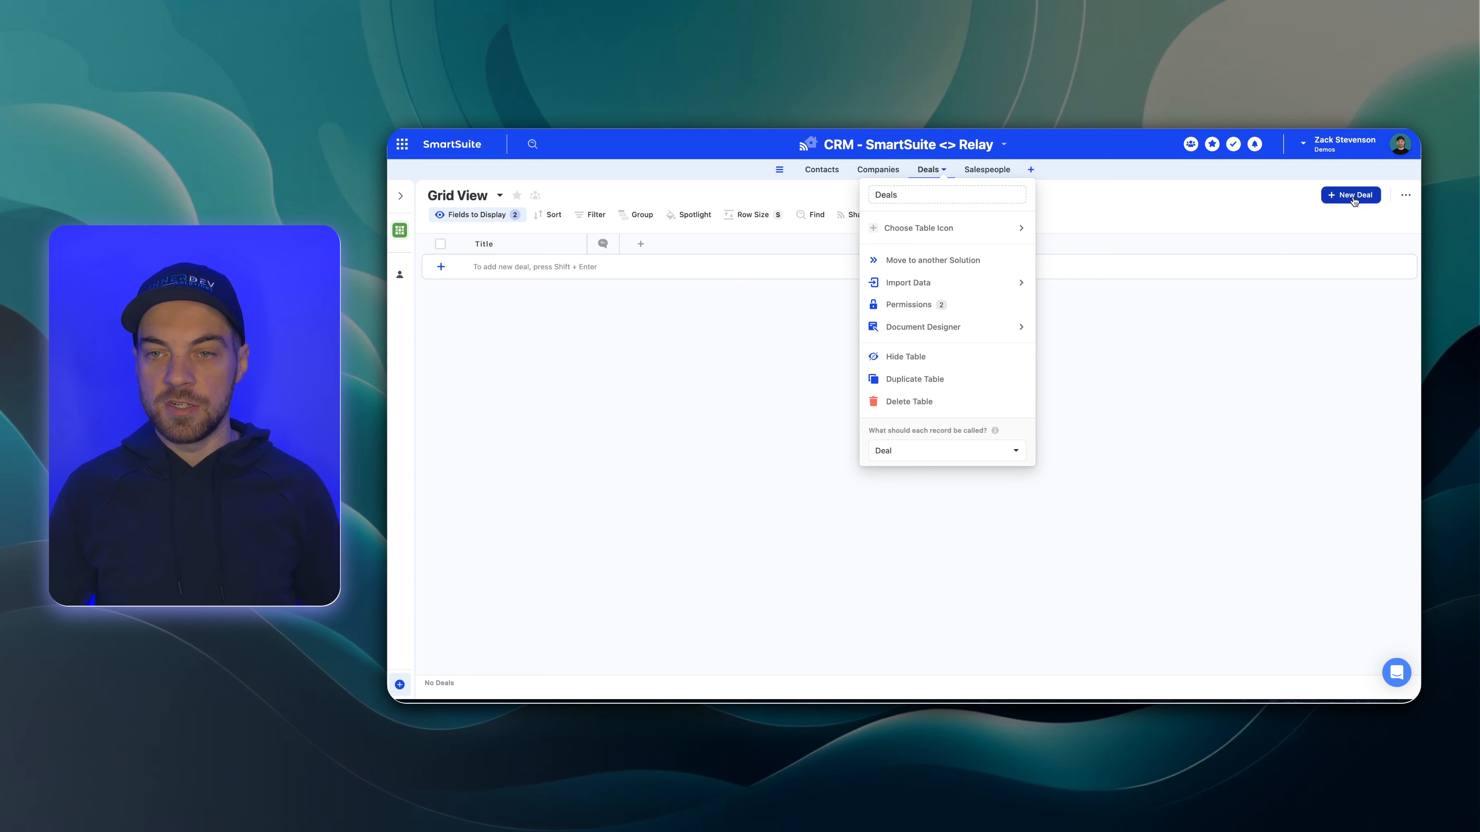
- Add a single-line text field named First Name to the Contacts table
left_click(879, 170)
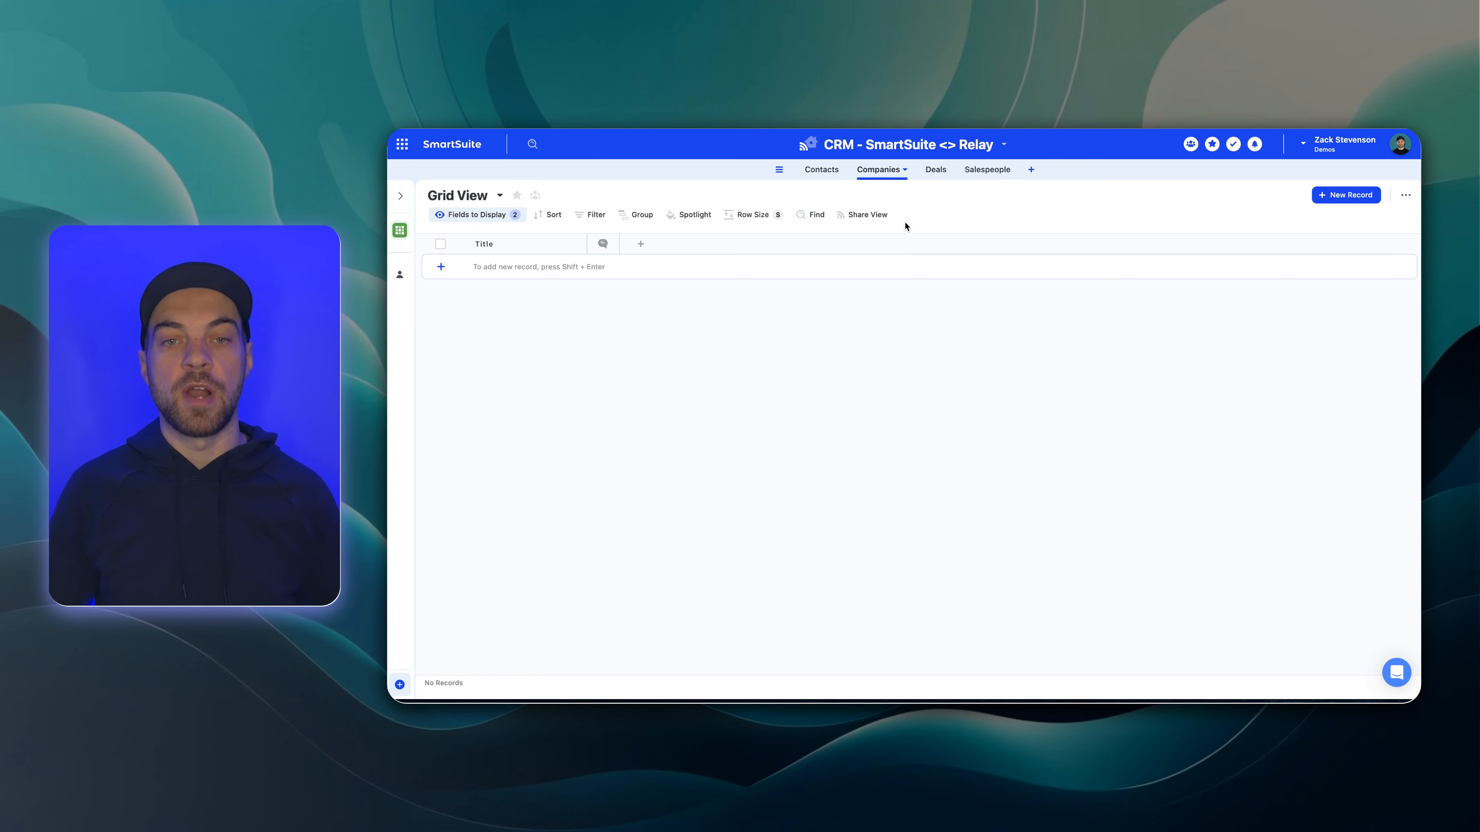
left_click(985, 170)
left_click(821, 170)
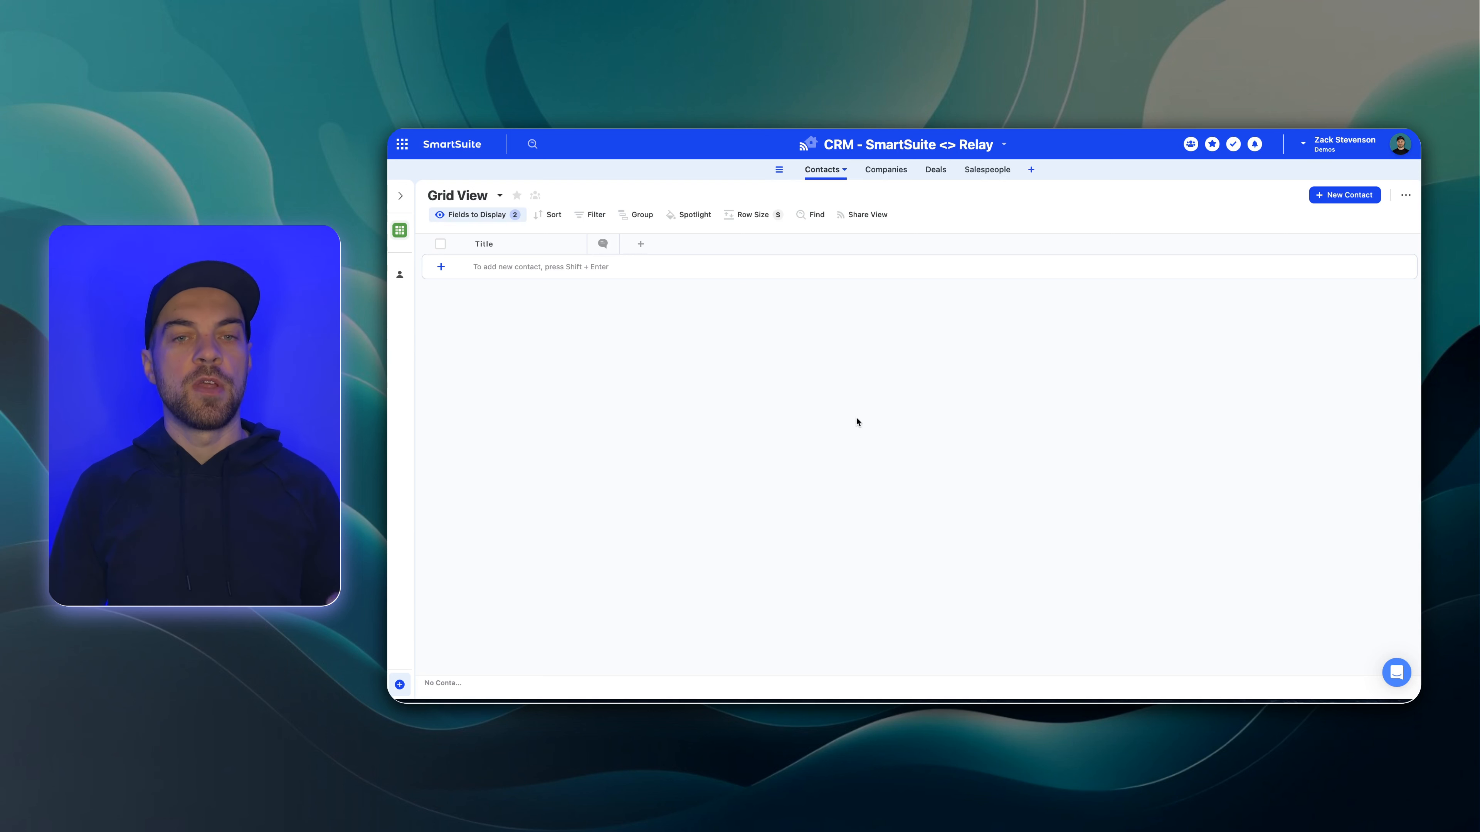
left_click(641, 244)
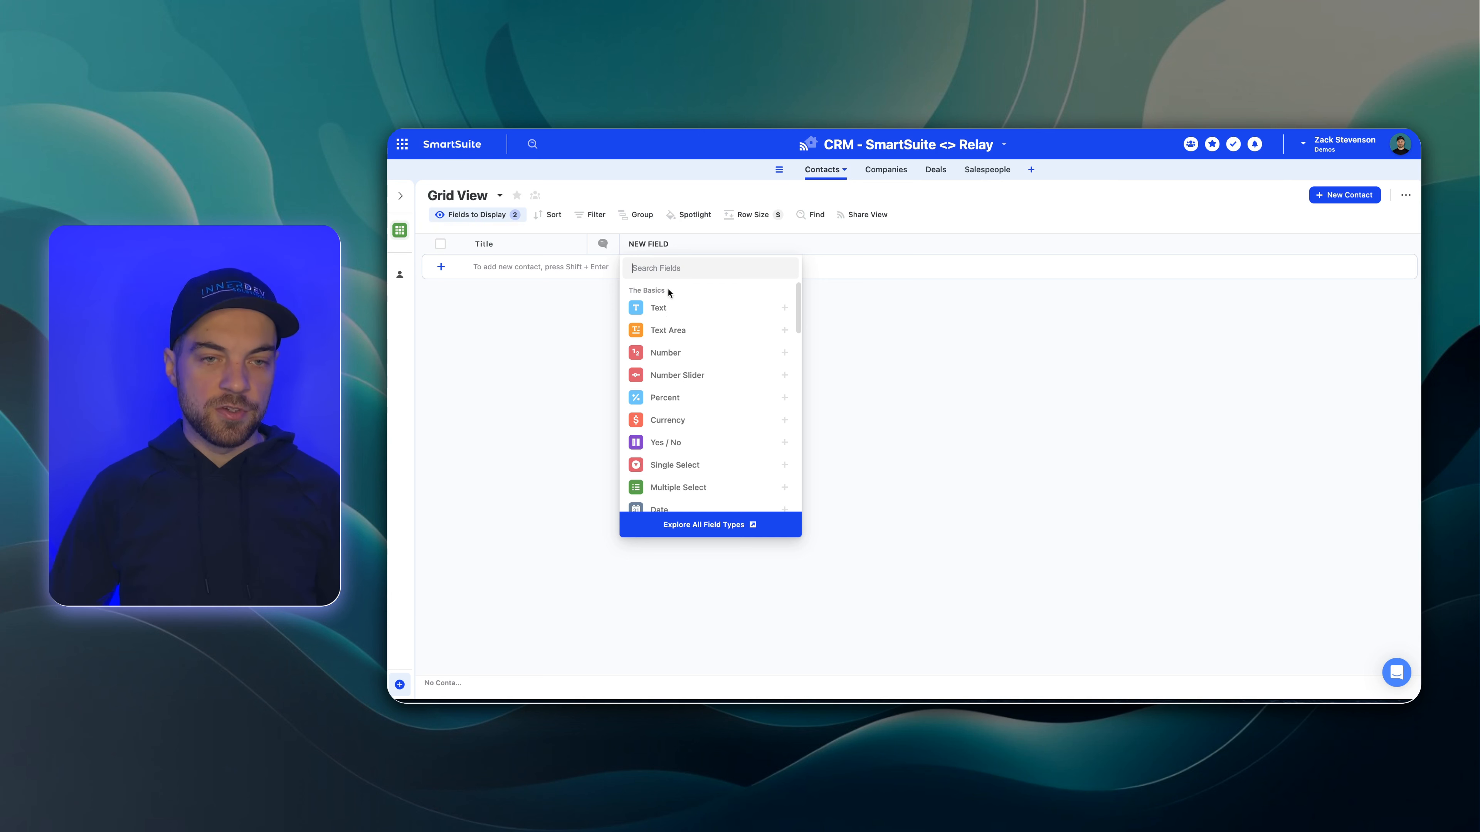
mouse_move(670, 304)
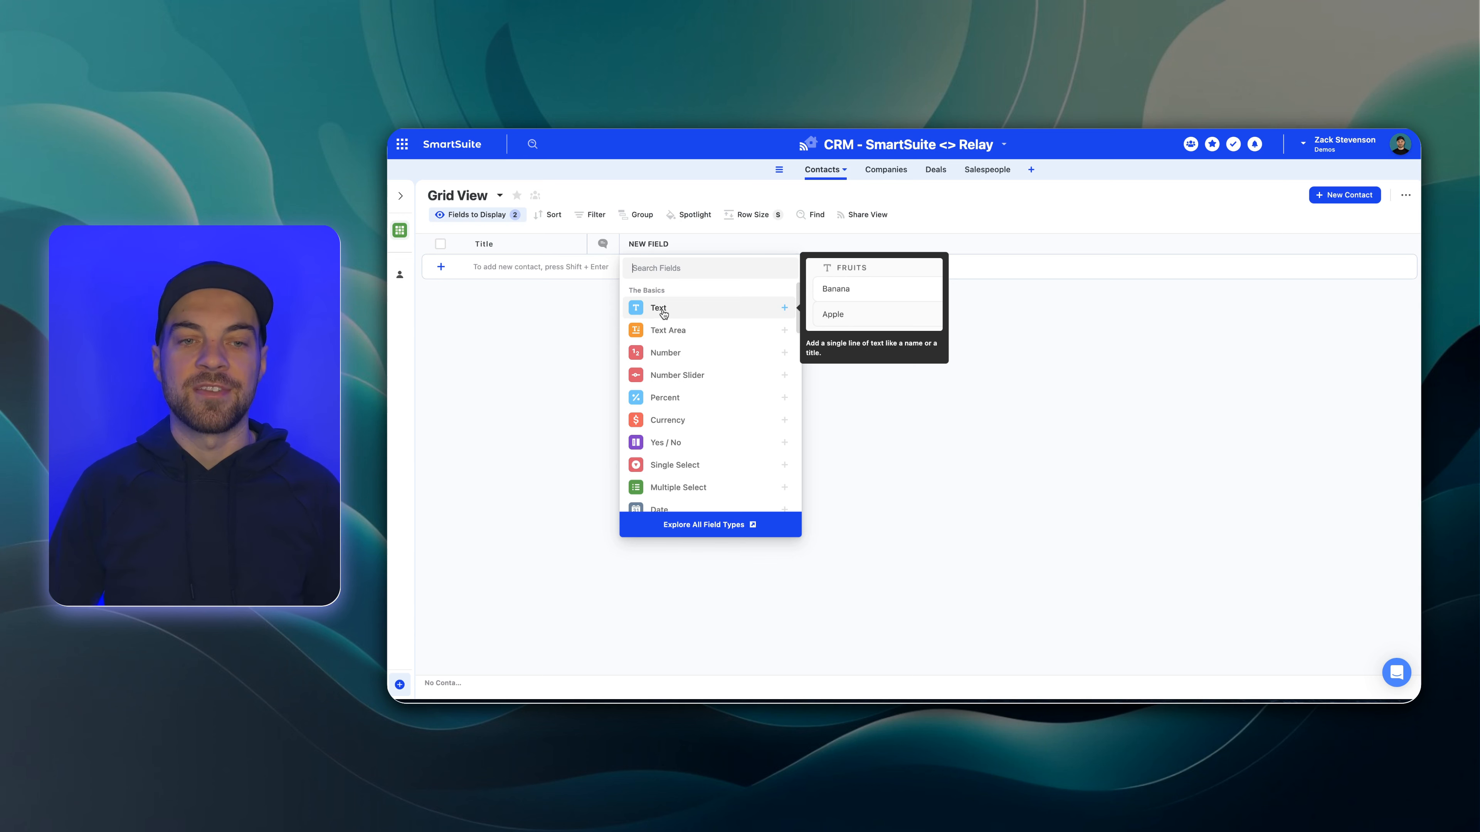
left_click(664, 314)
key("ctrl+a")
type("First Name")
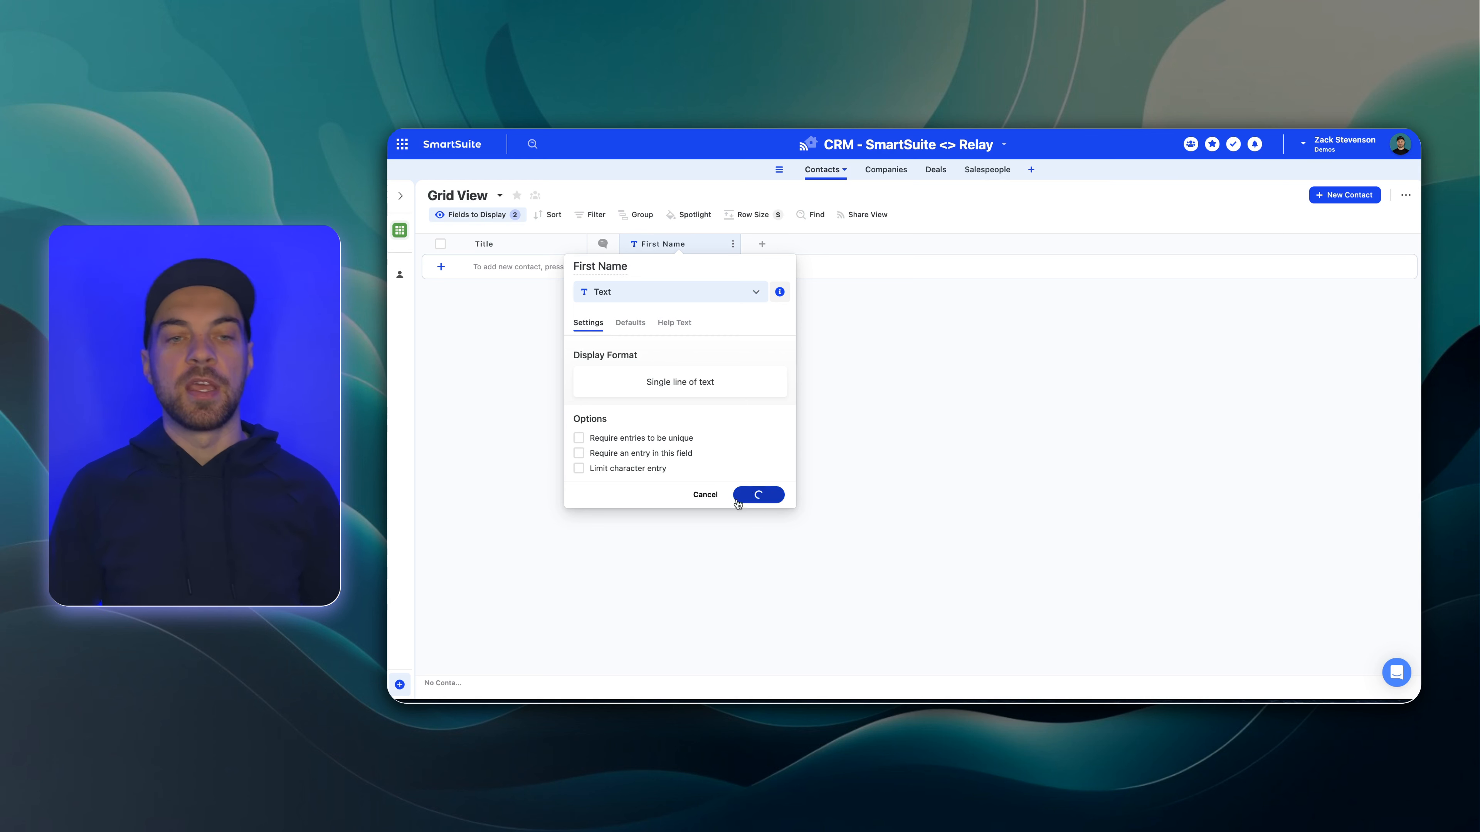
left_click(748, 497)
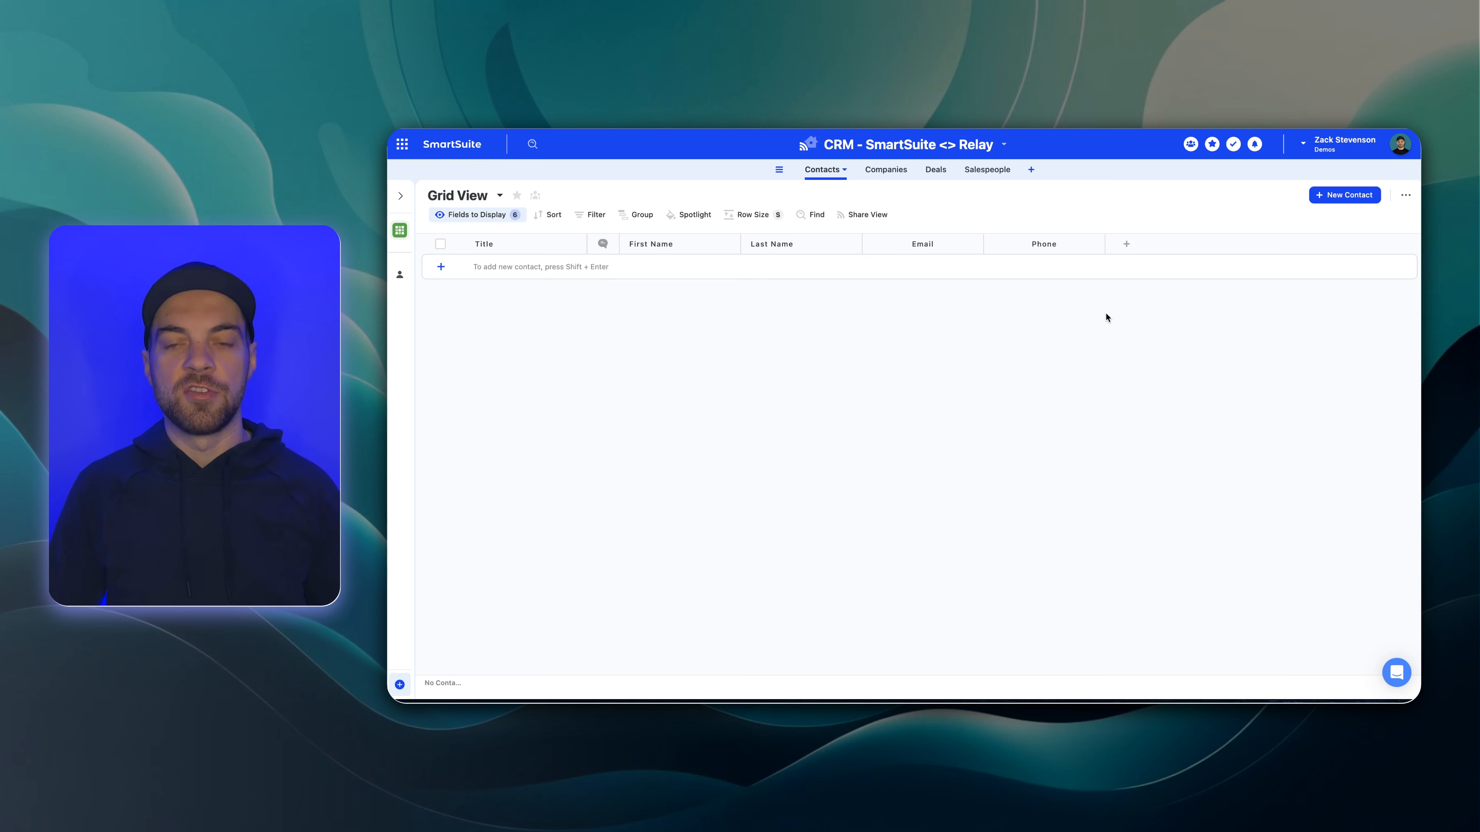
- Create a Status field in the Contacts table, with a green status named Active placed above Backlog
left_click(1126, 244)
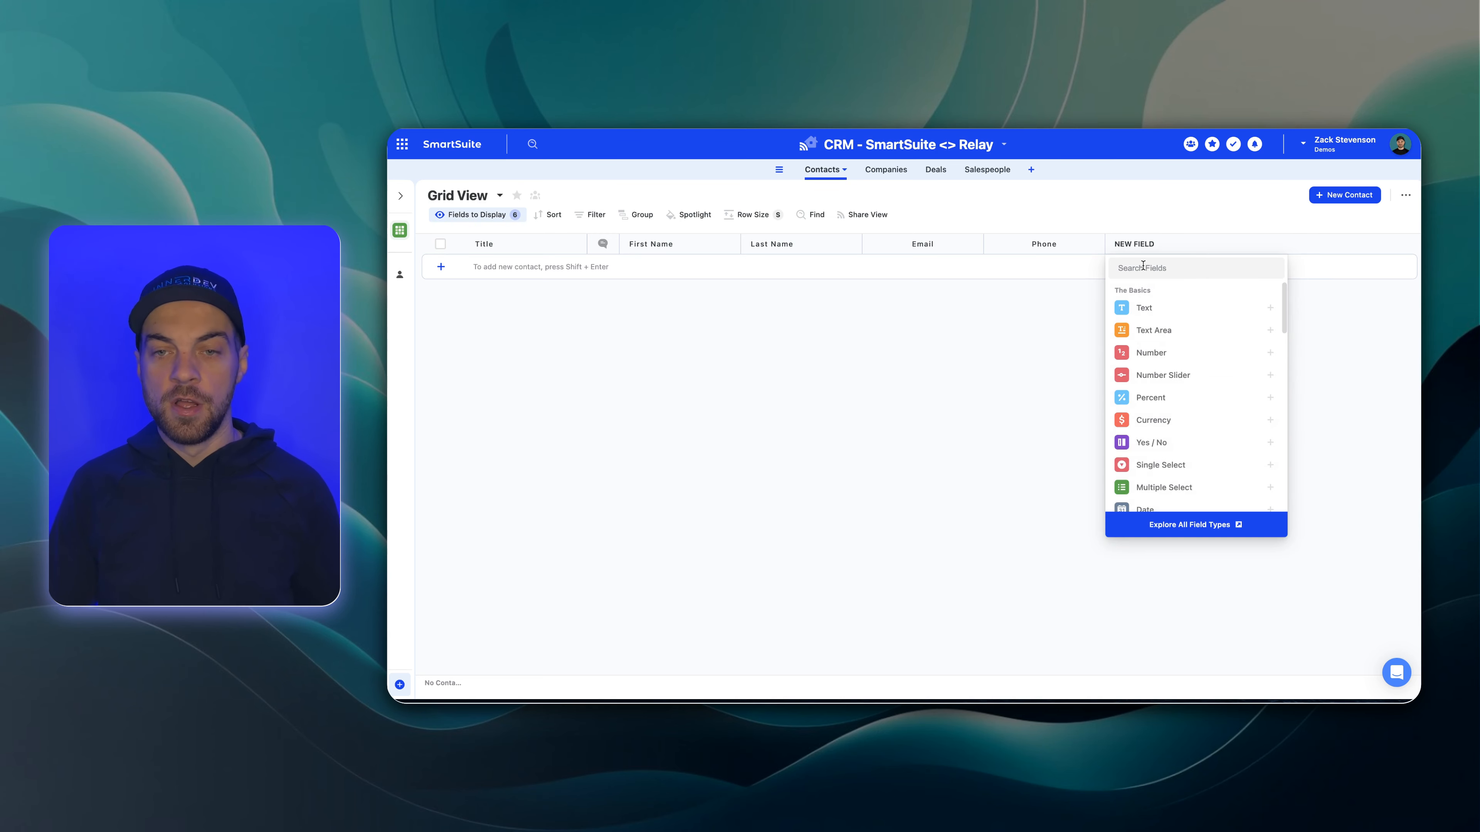
type("status")
left_click(1143, 308)
left_click(1129, 470)
type("Active")
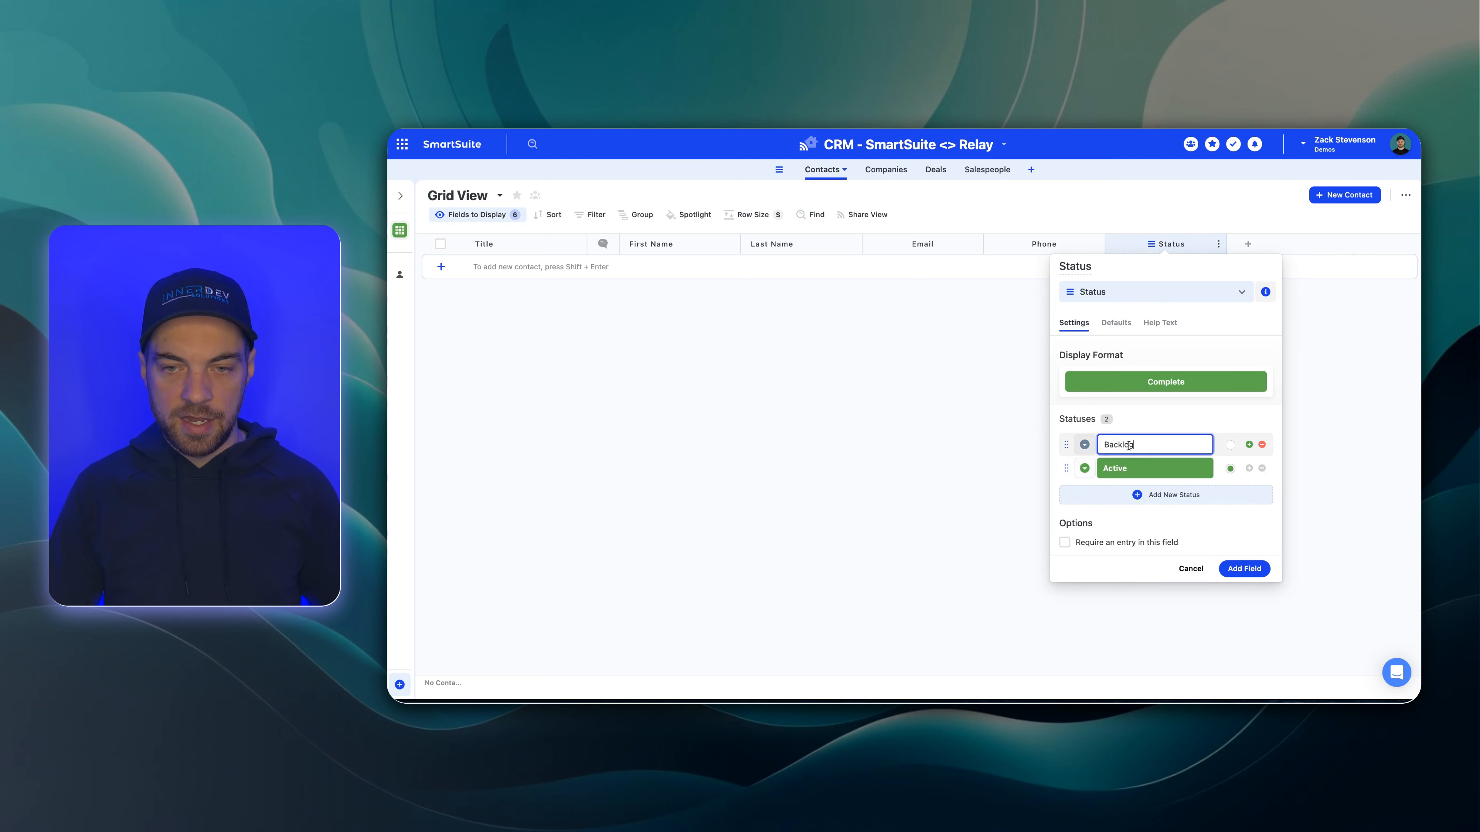
left_click_drag(1127, 445, 1121, 471)
- Color the Backlog status red, rename it Inactive, and add the Status field to the table
left_click(1088, 470)
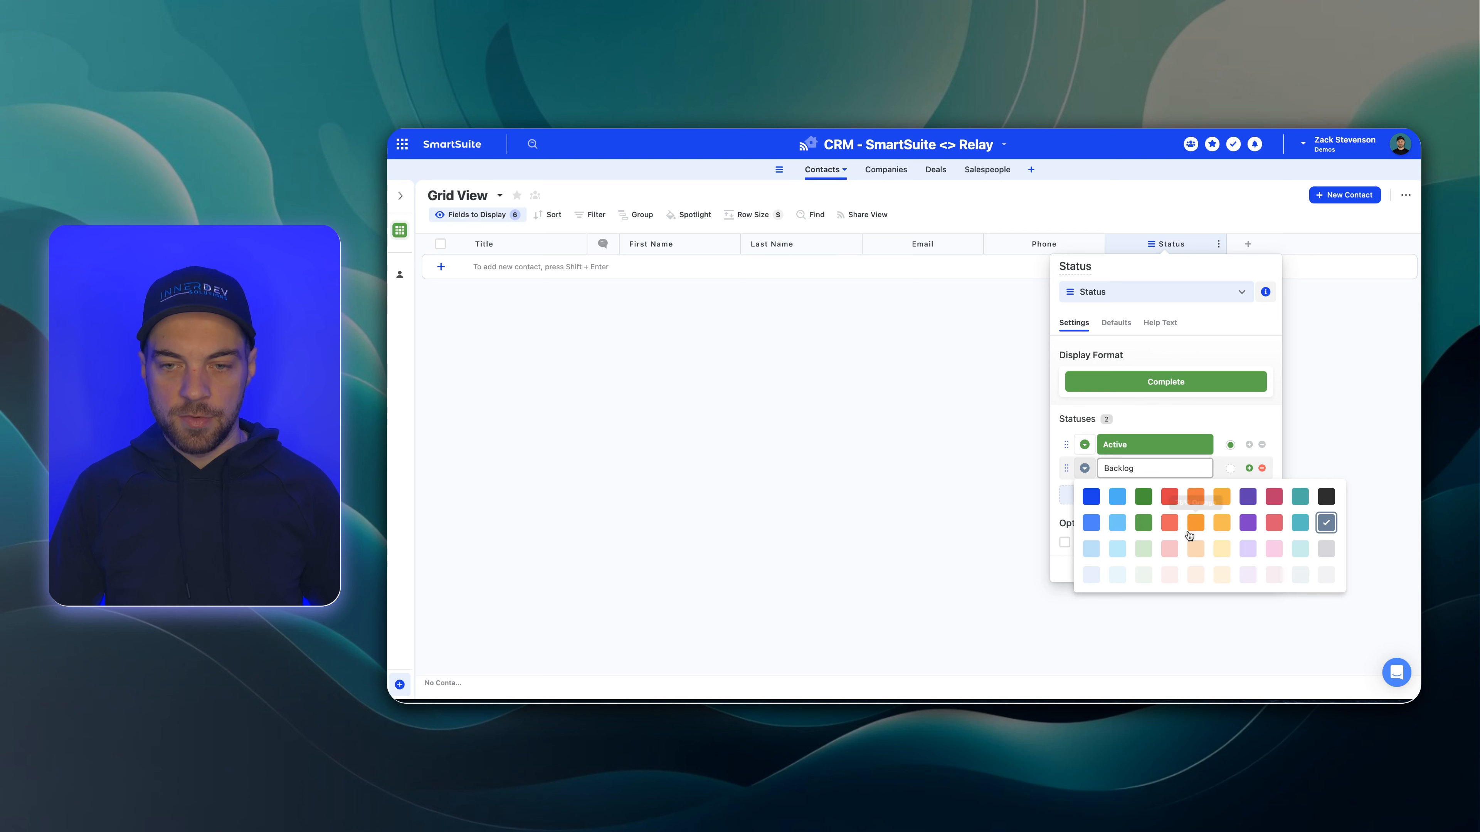
left_click(1169, 522)
double_click(1141, 463)
type("Inactive")
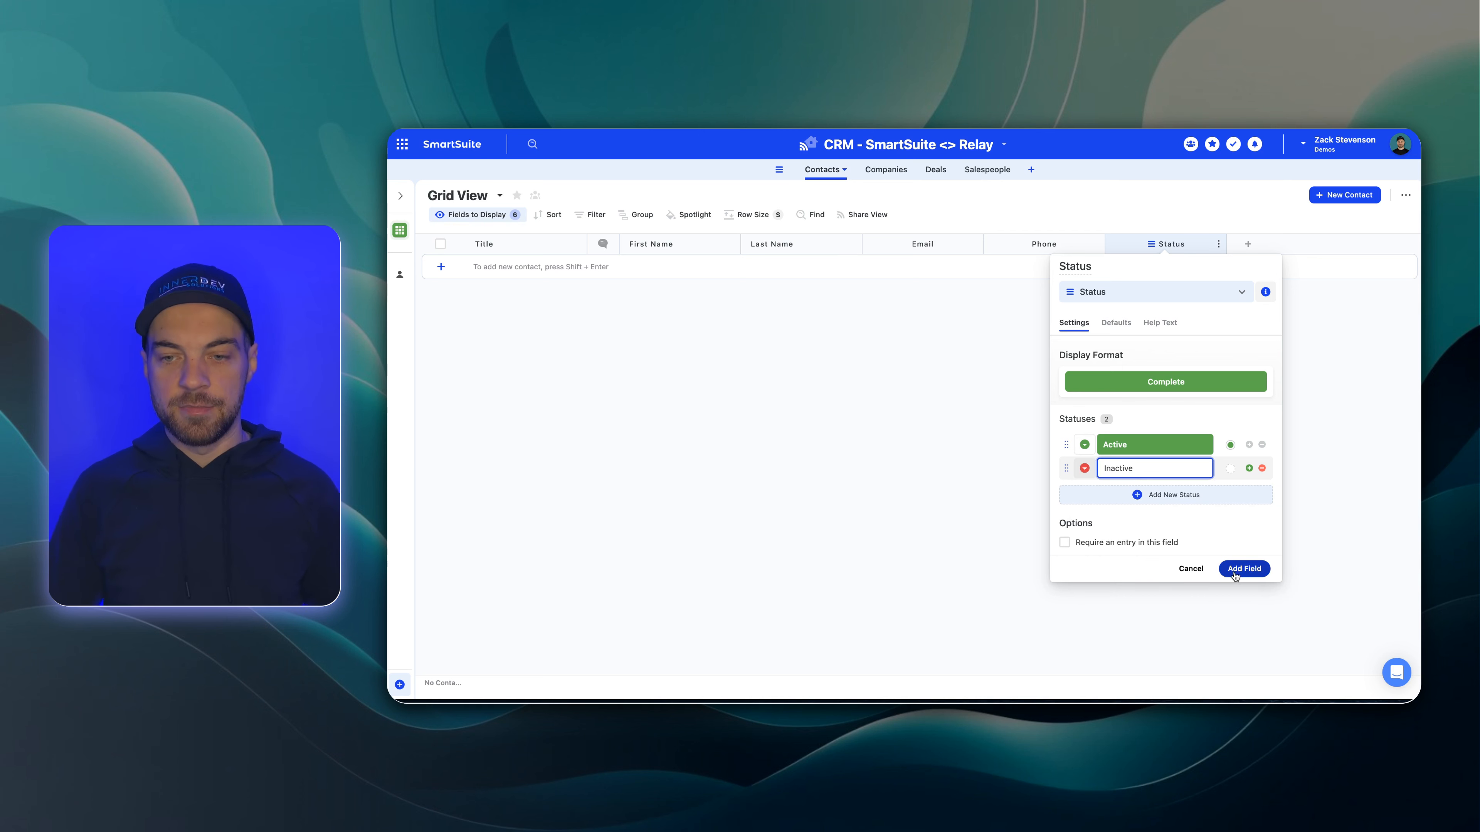
left_click(1243, 568)
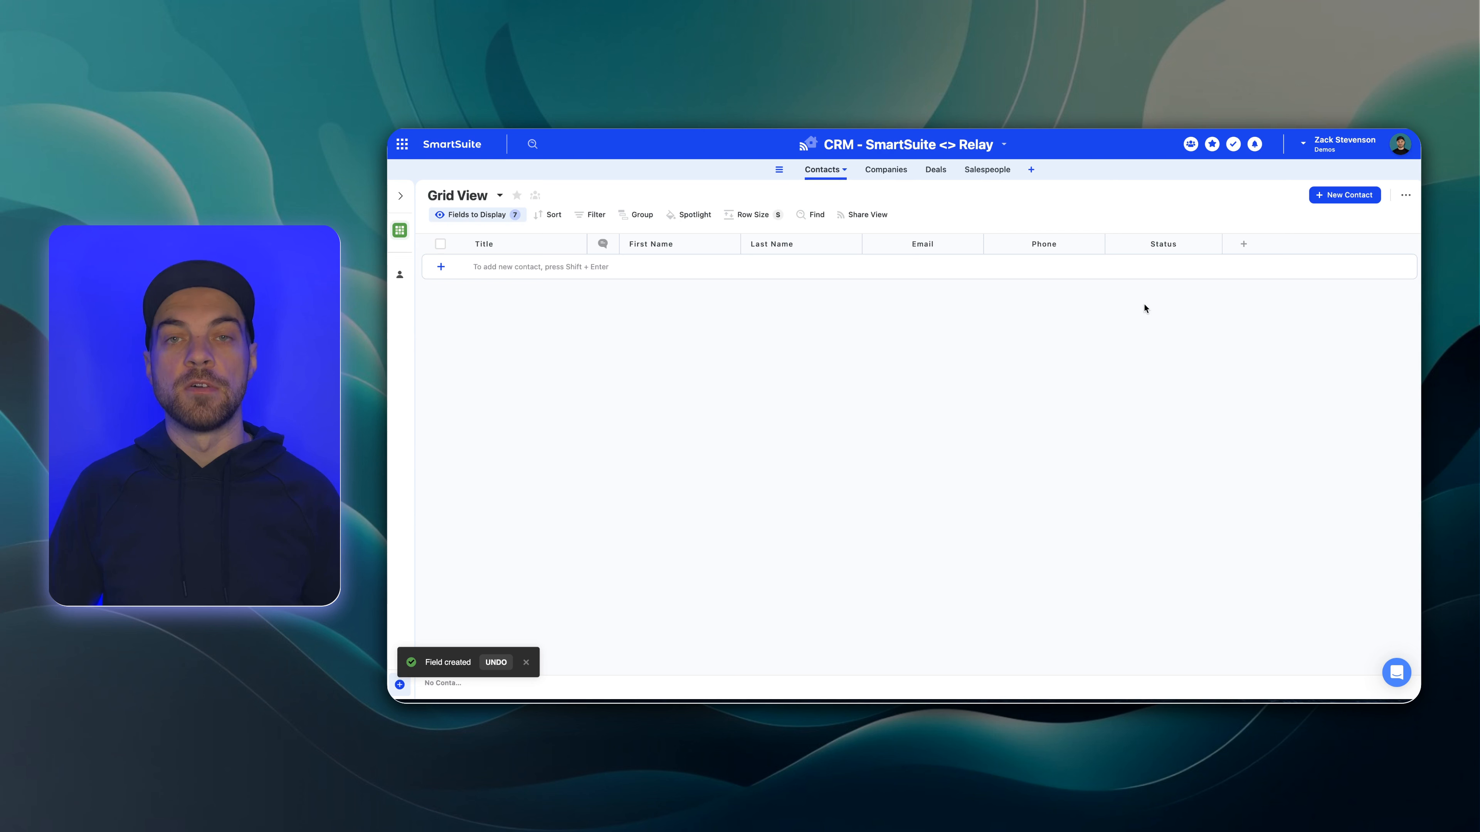
- Add a SmartDoc field named Notes to the Contacts table
left_click(1243, 243)
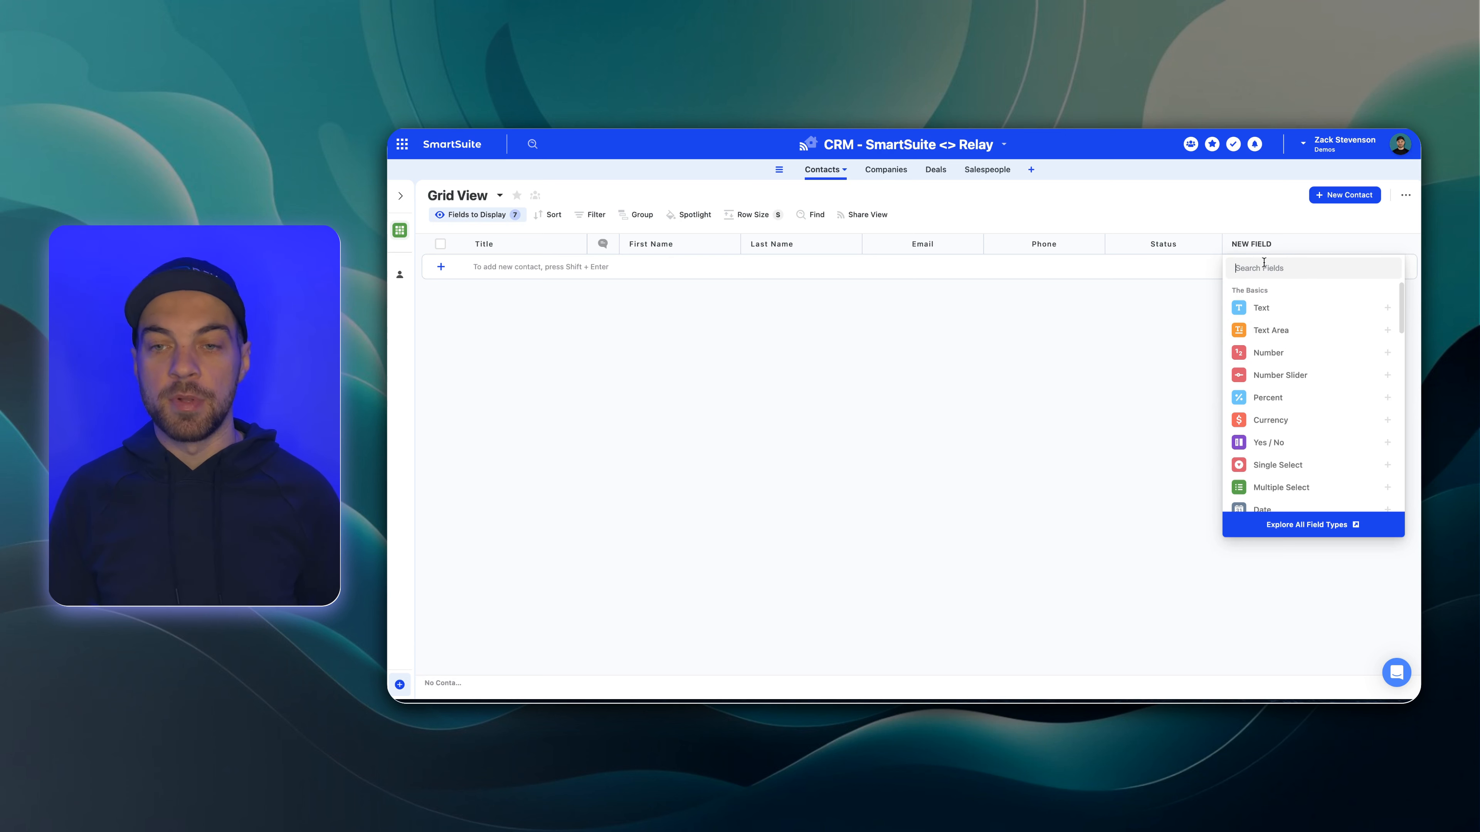
type("smart")
left_click(1269, 307)
left_click_drag(1202, 266, 1151, 268)
type("Notes")
left_click(1334, 464)
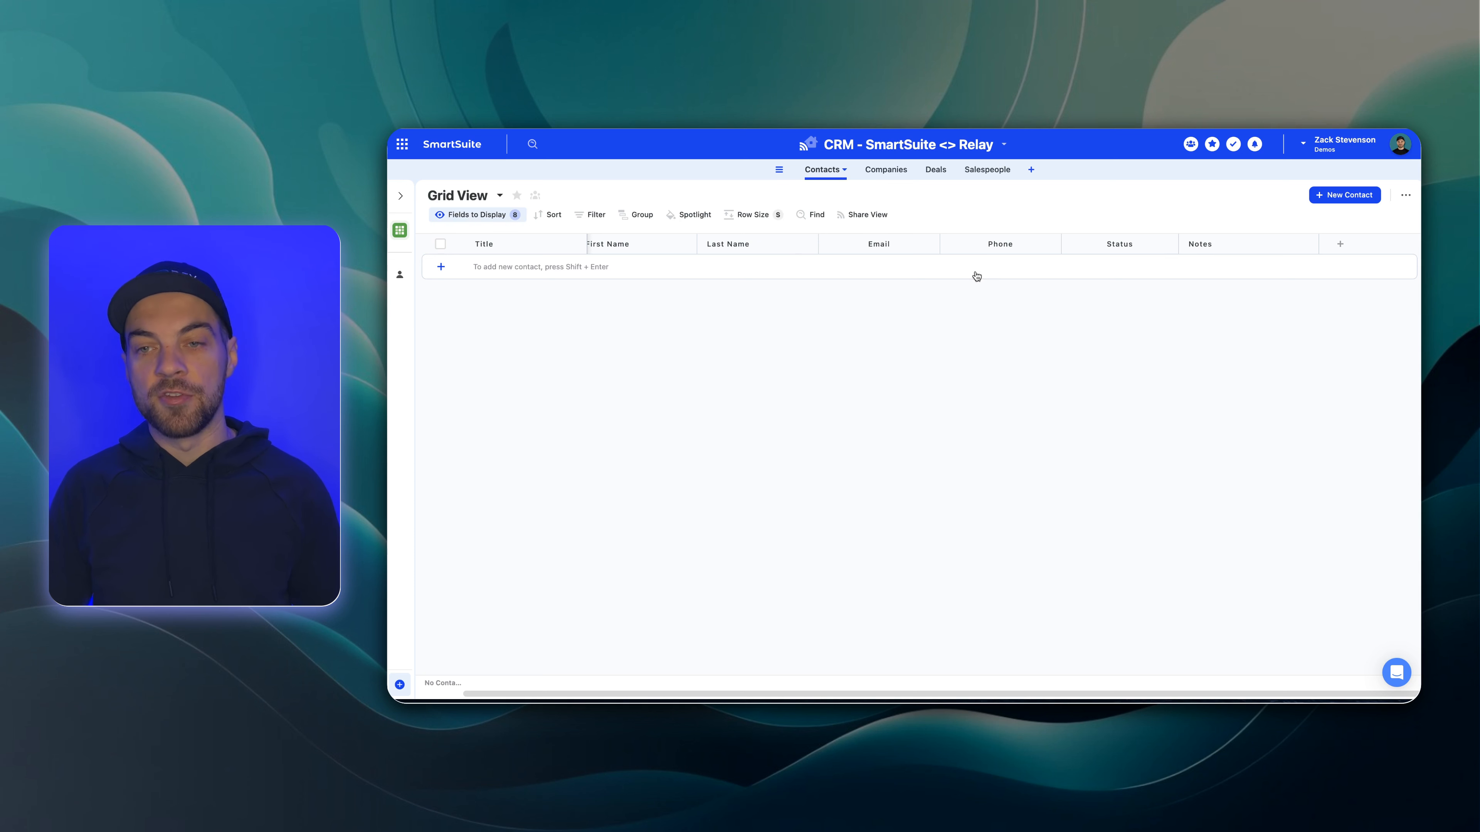
- Add a Linked Record field in Contacts that points to this solution's Companies table, with linking to multiple records turned off
left_click(1341, 245)
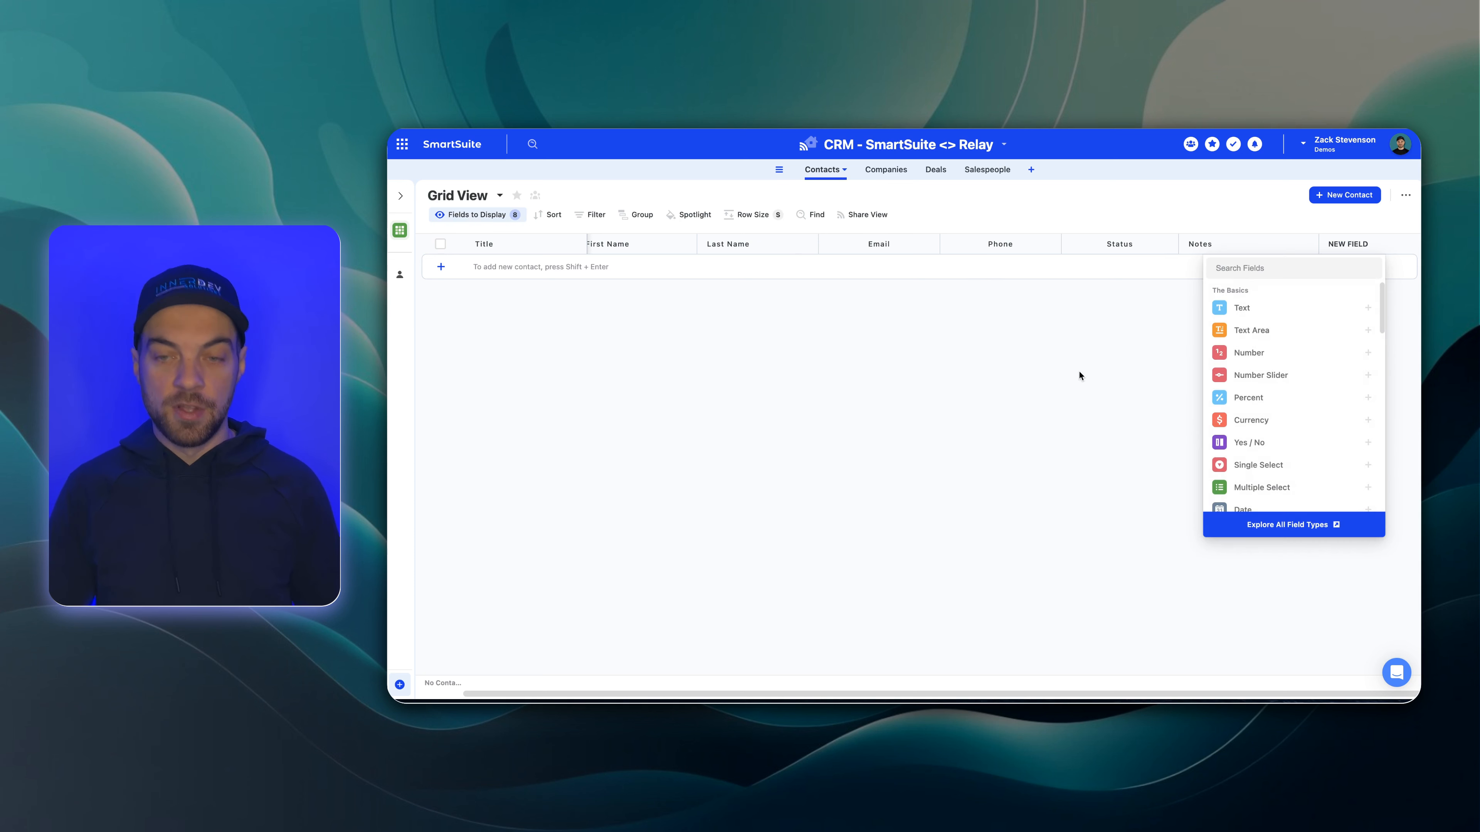
type("link")
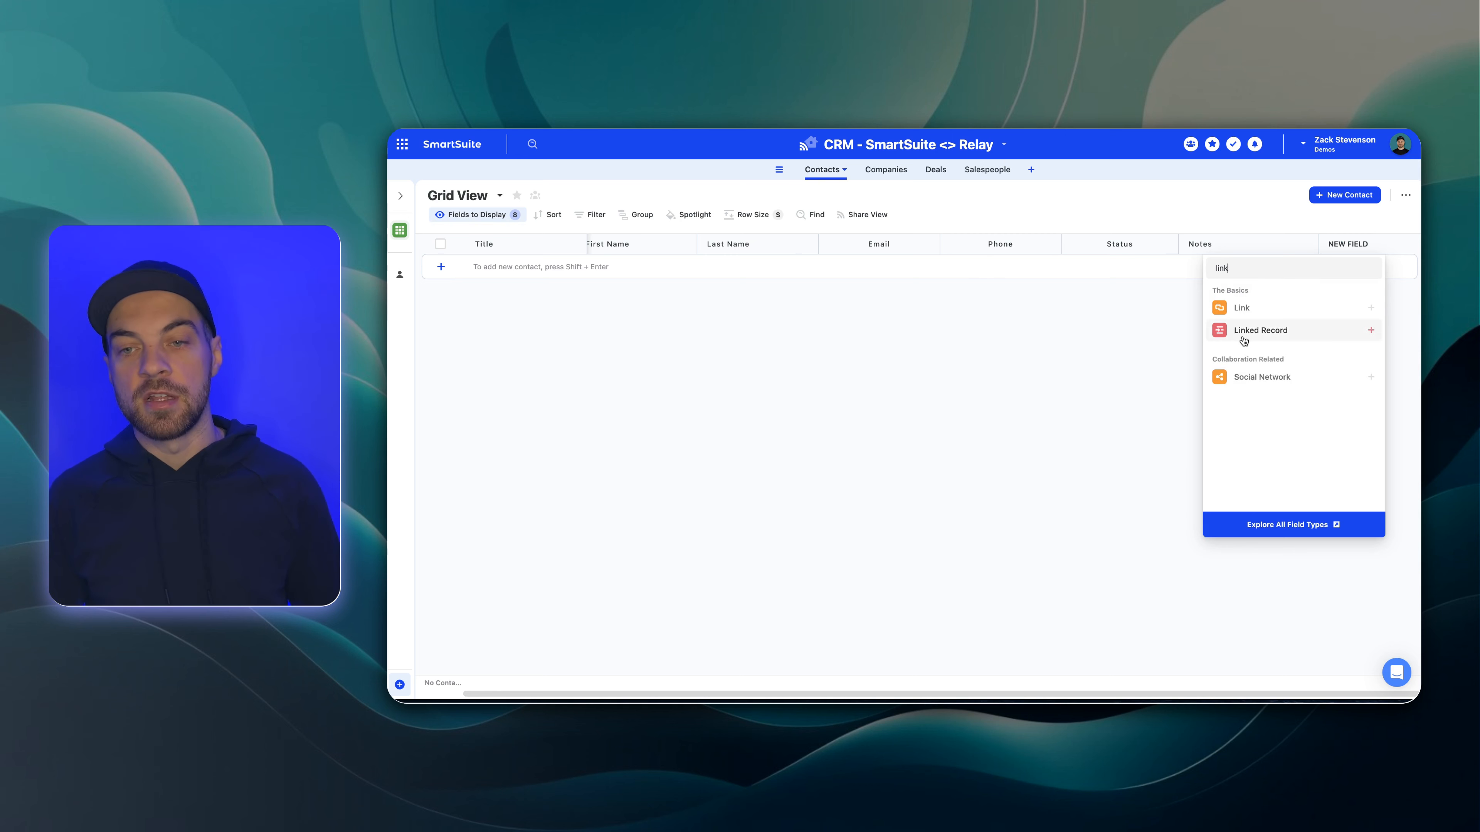
left_click(1242, 334)
left_click(1209, 446)
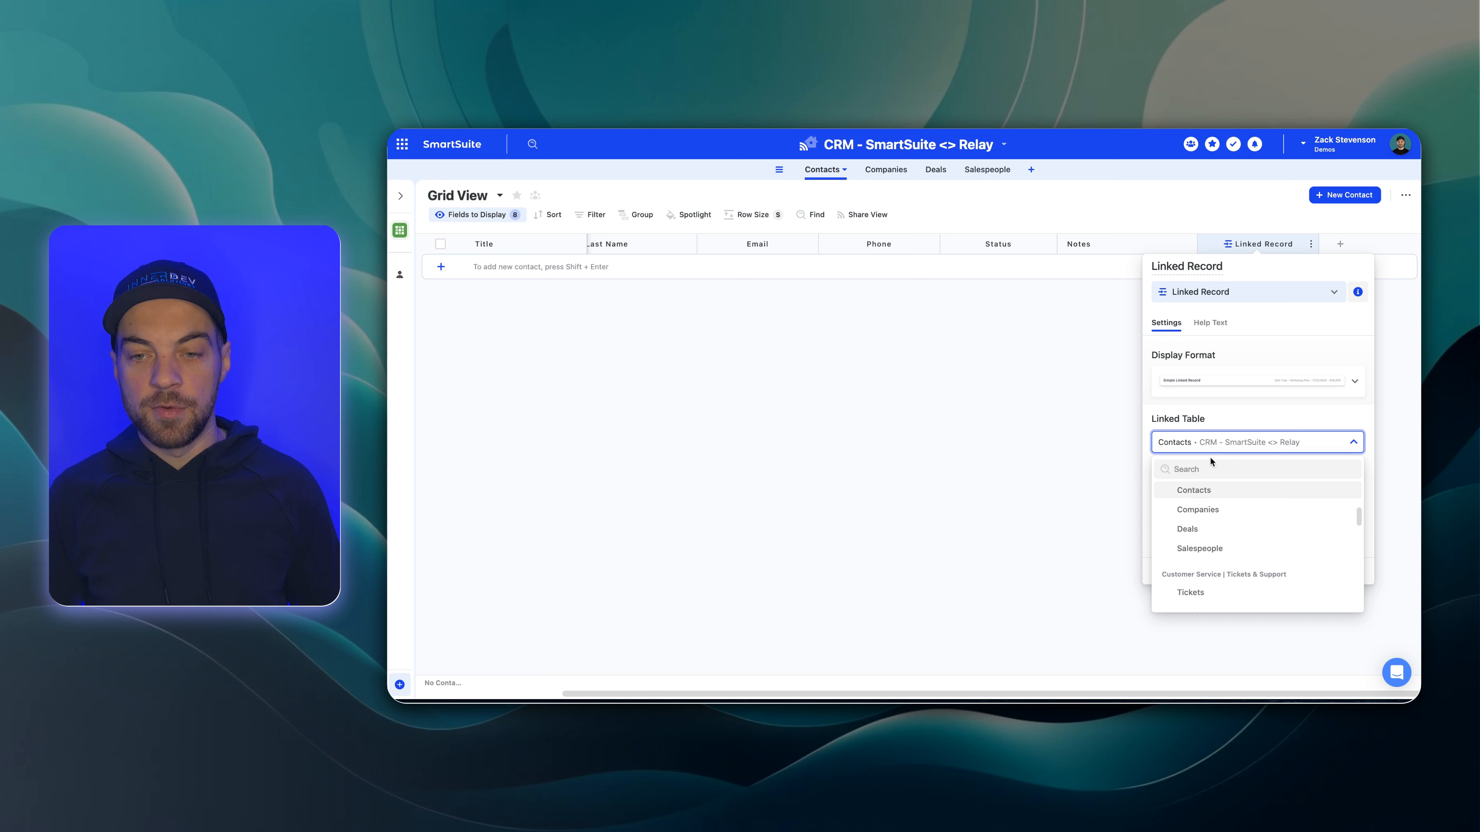
left_click(1210, 516)
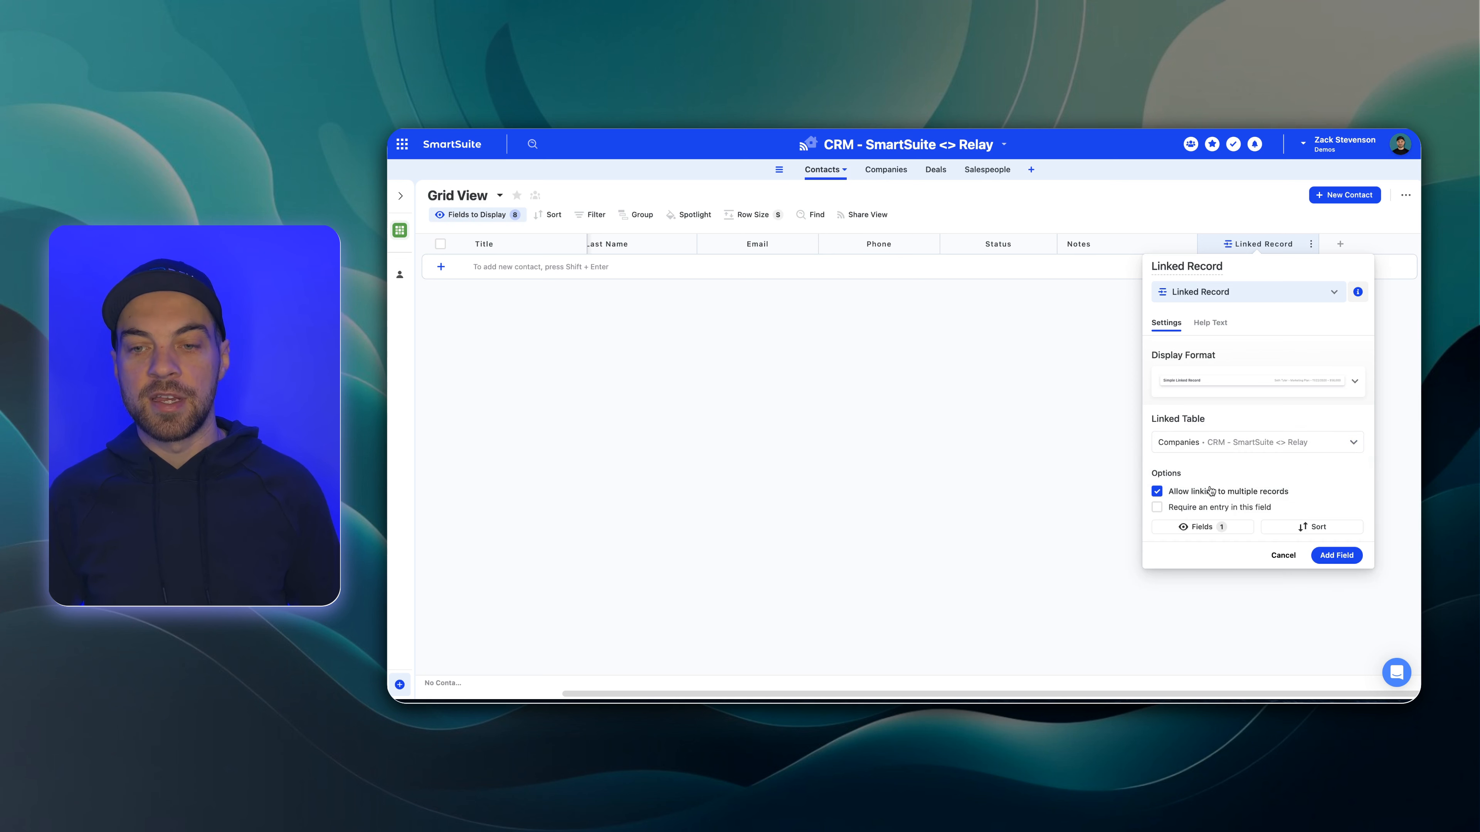
left_click(1157, 492)
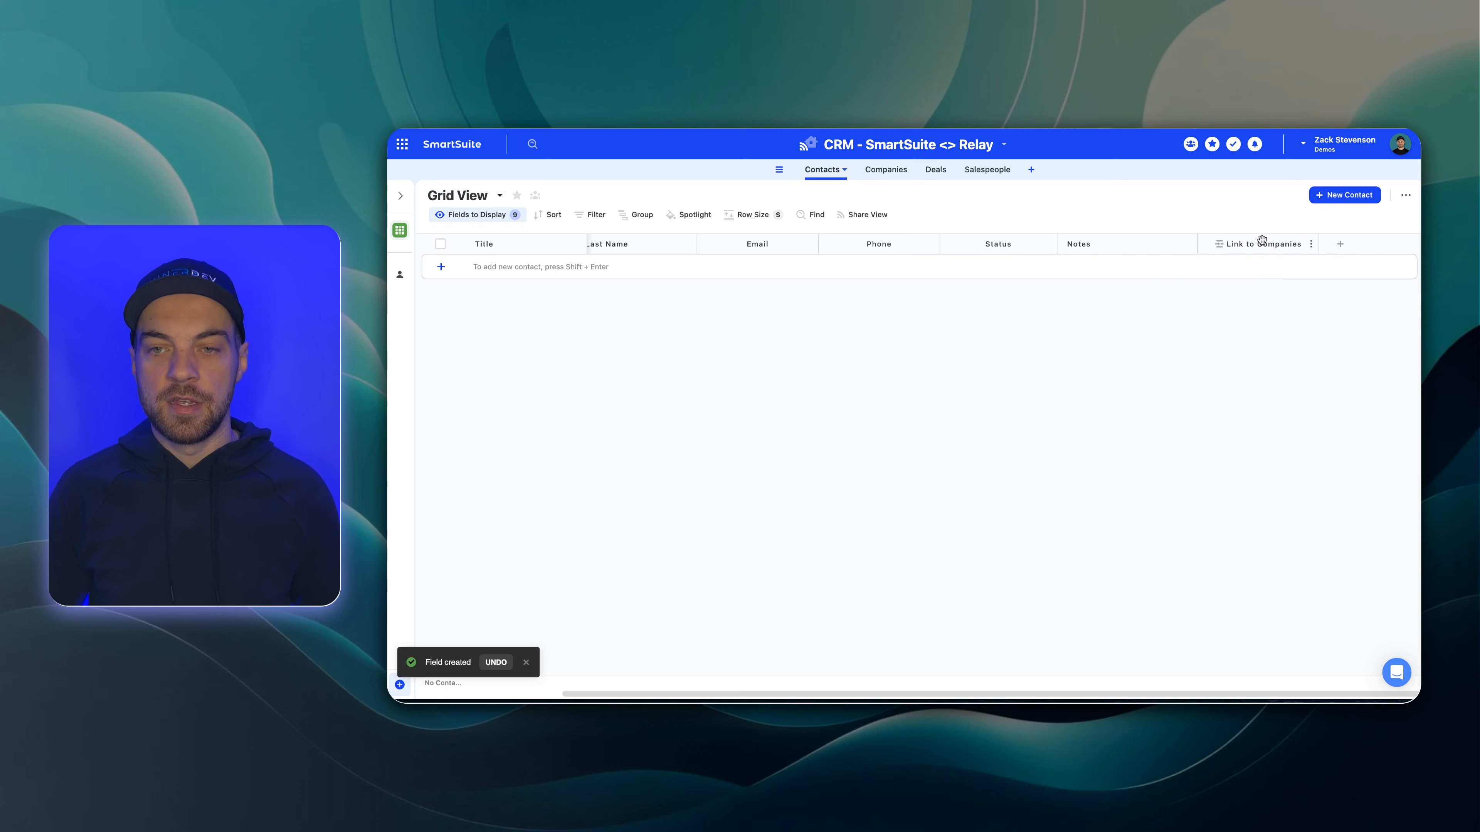
- Show the Link to Contacts field in the Companies table's grid view
left_click(901, 175)
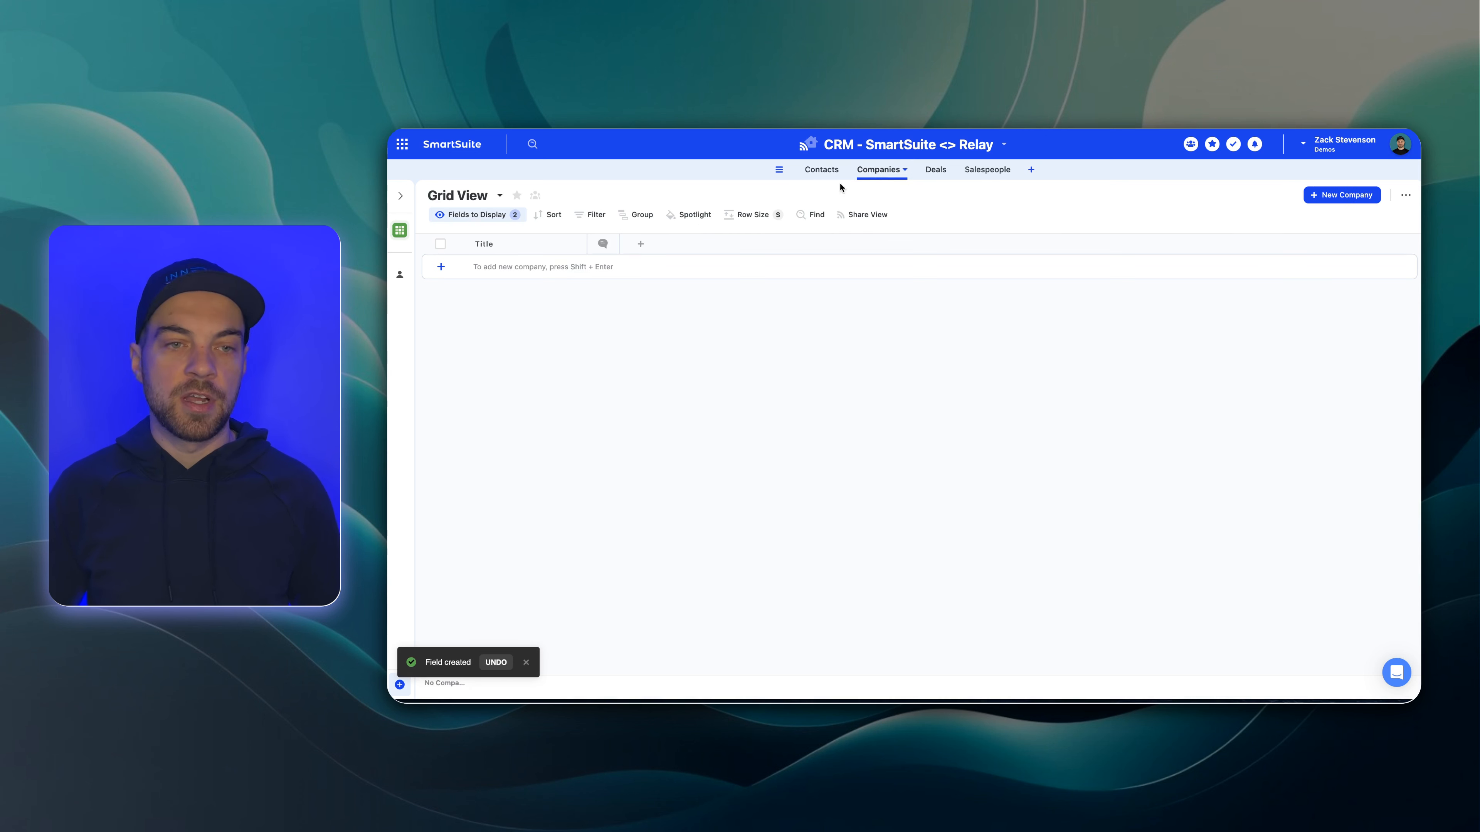
left_click(479, 217)
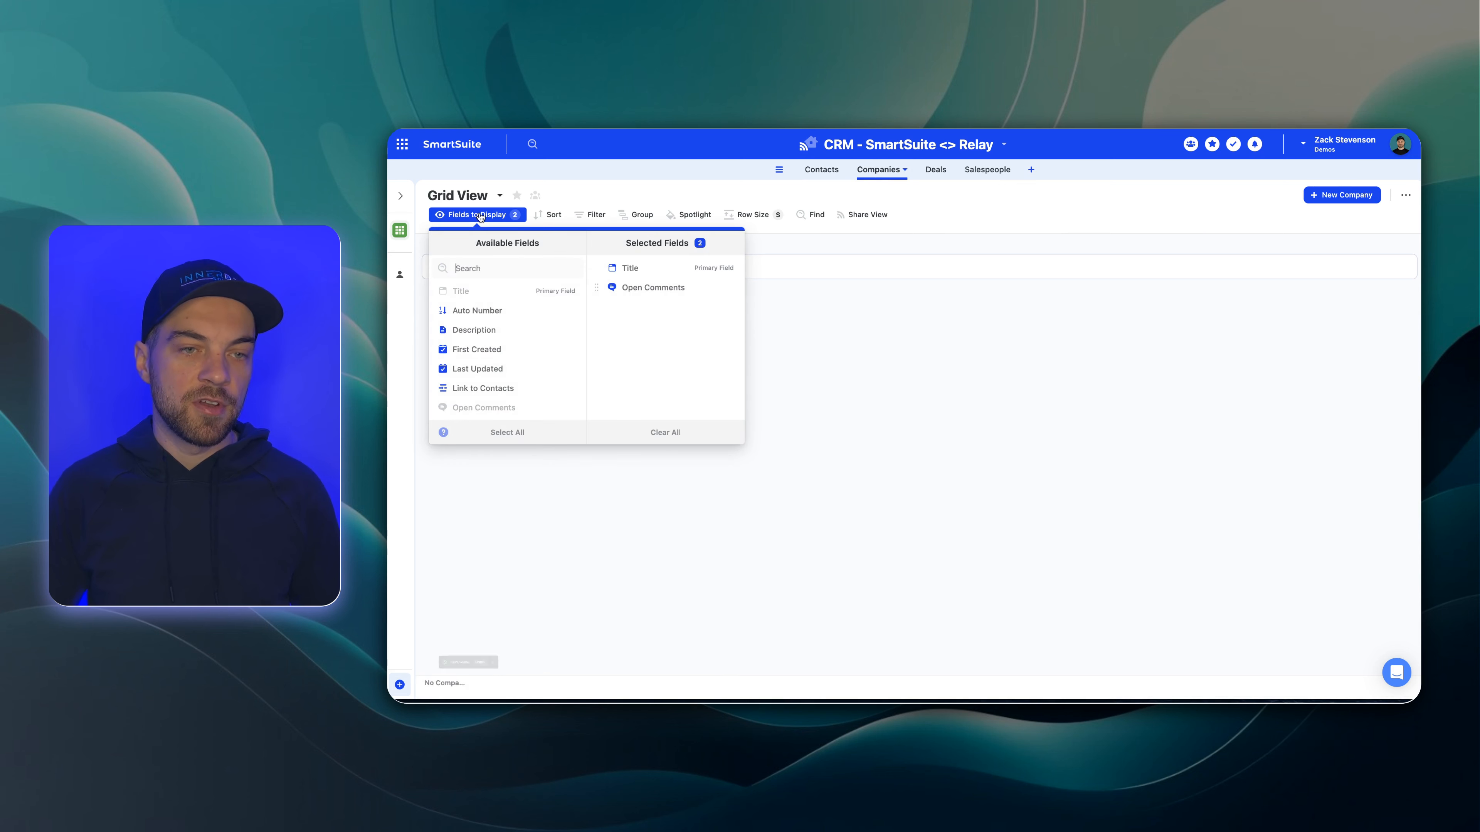
left_click(472, 391)
left_click(891, 409)
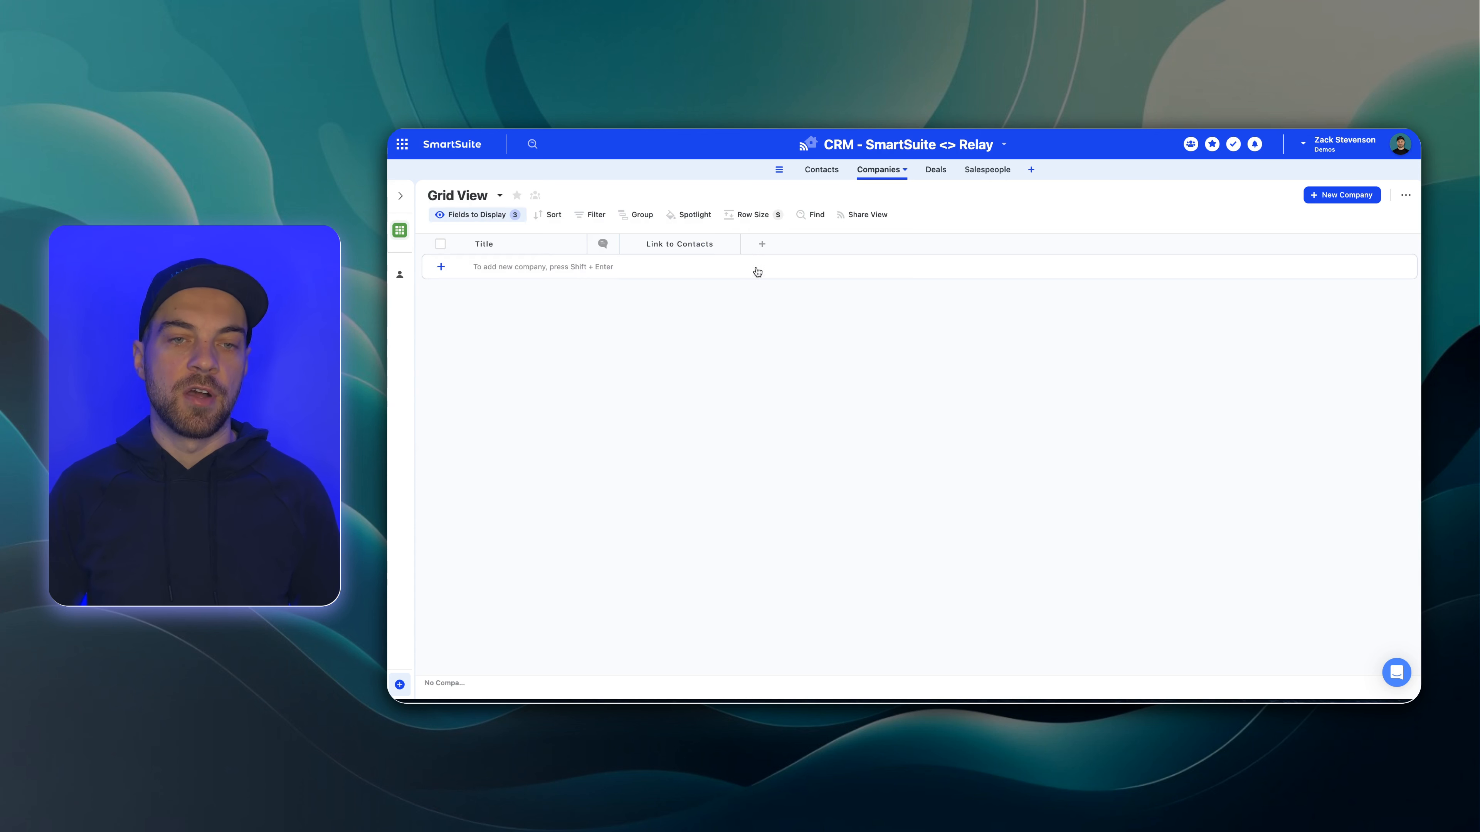
- Add a Linked Record field in Contacts that points to this solution's Deals table, keeping linking to multiple records allowed
left_click(829, 171)
scroll(1258, 257, "right", 5)
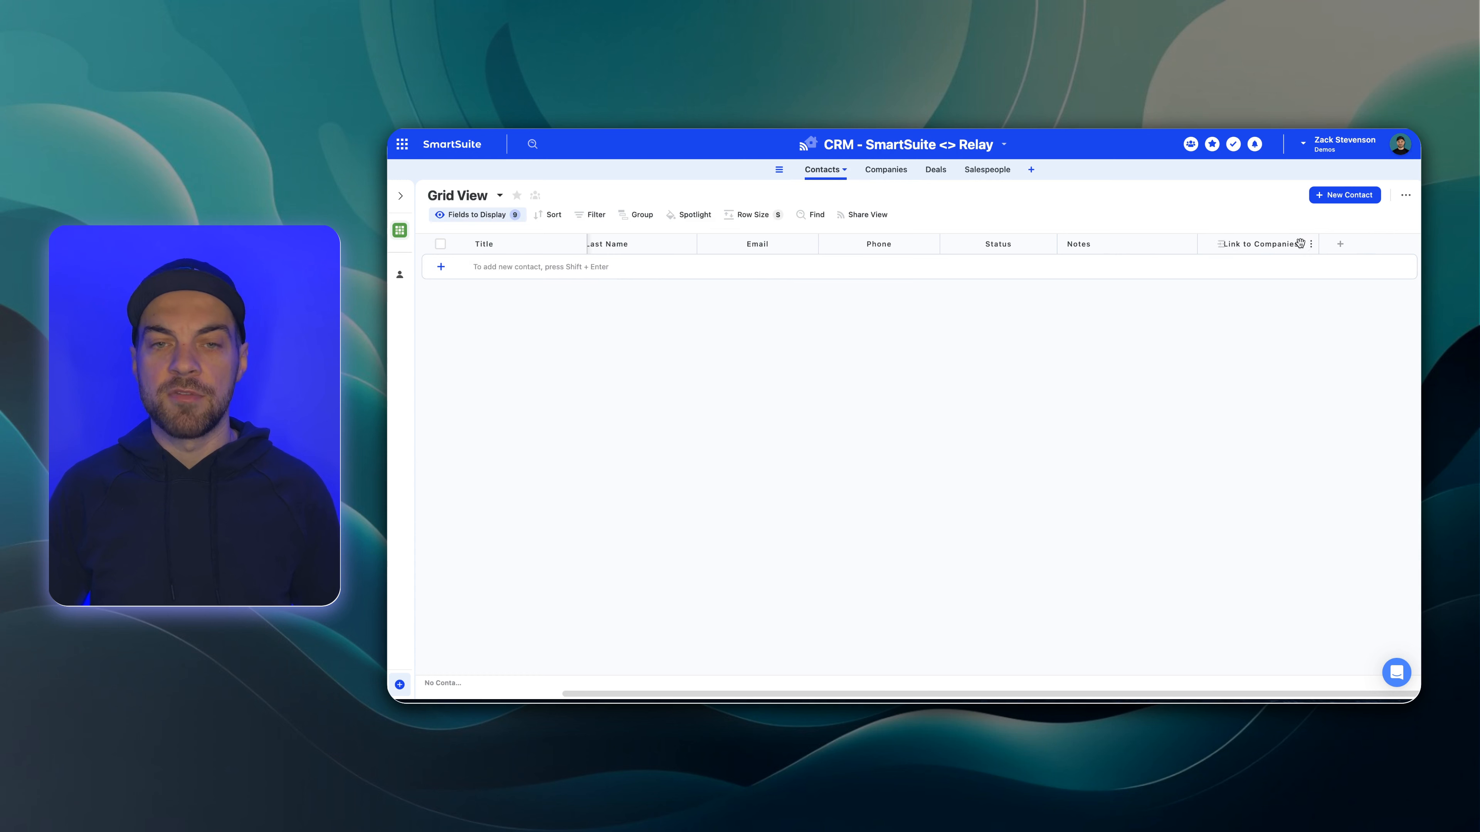
left_click(1339, 243)
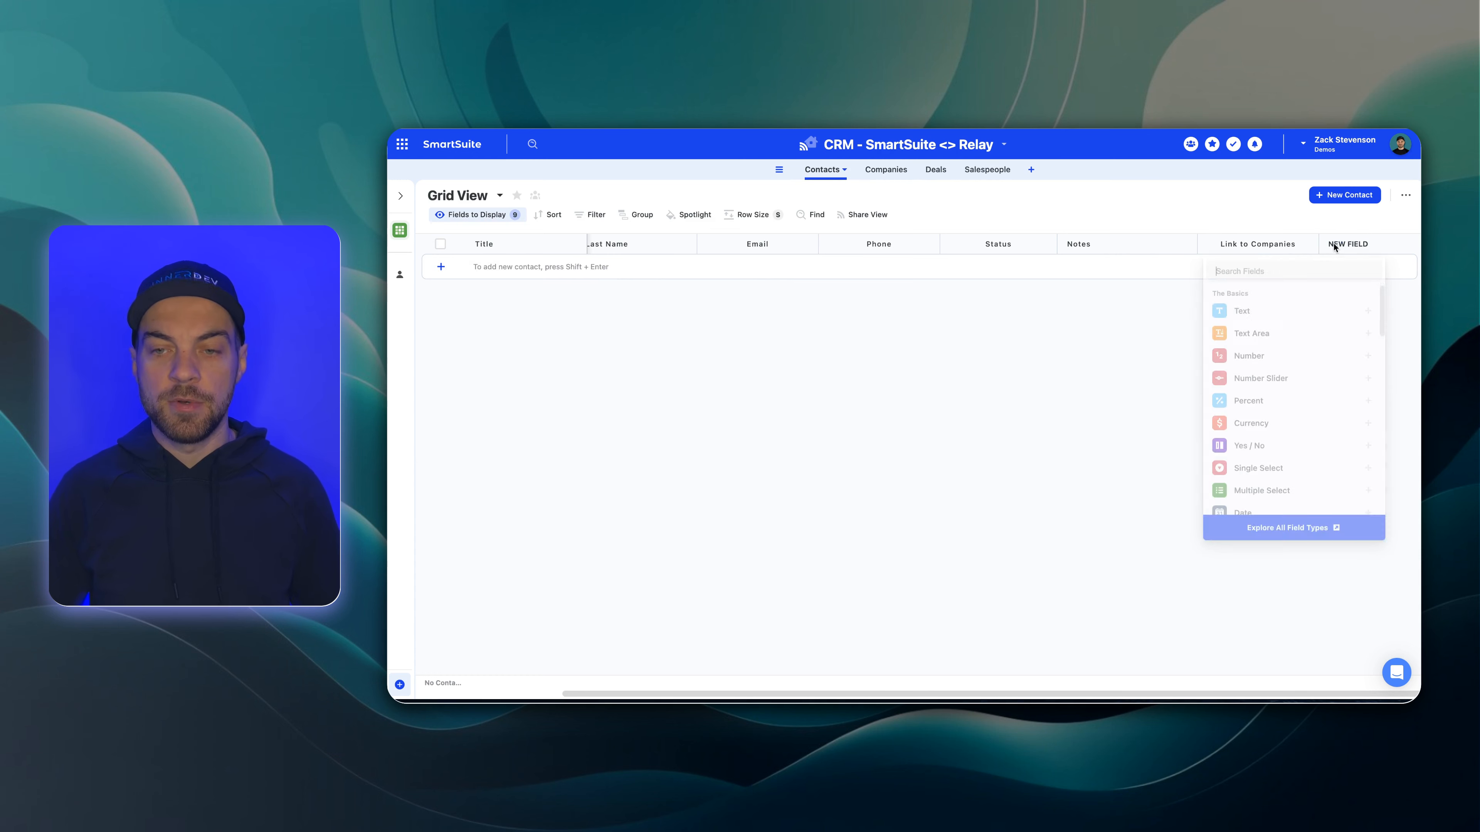
left_click(1241, 432)
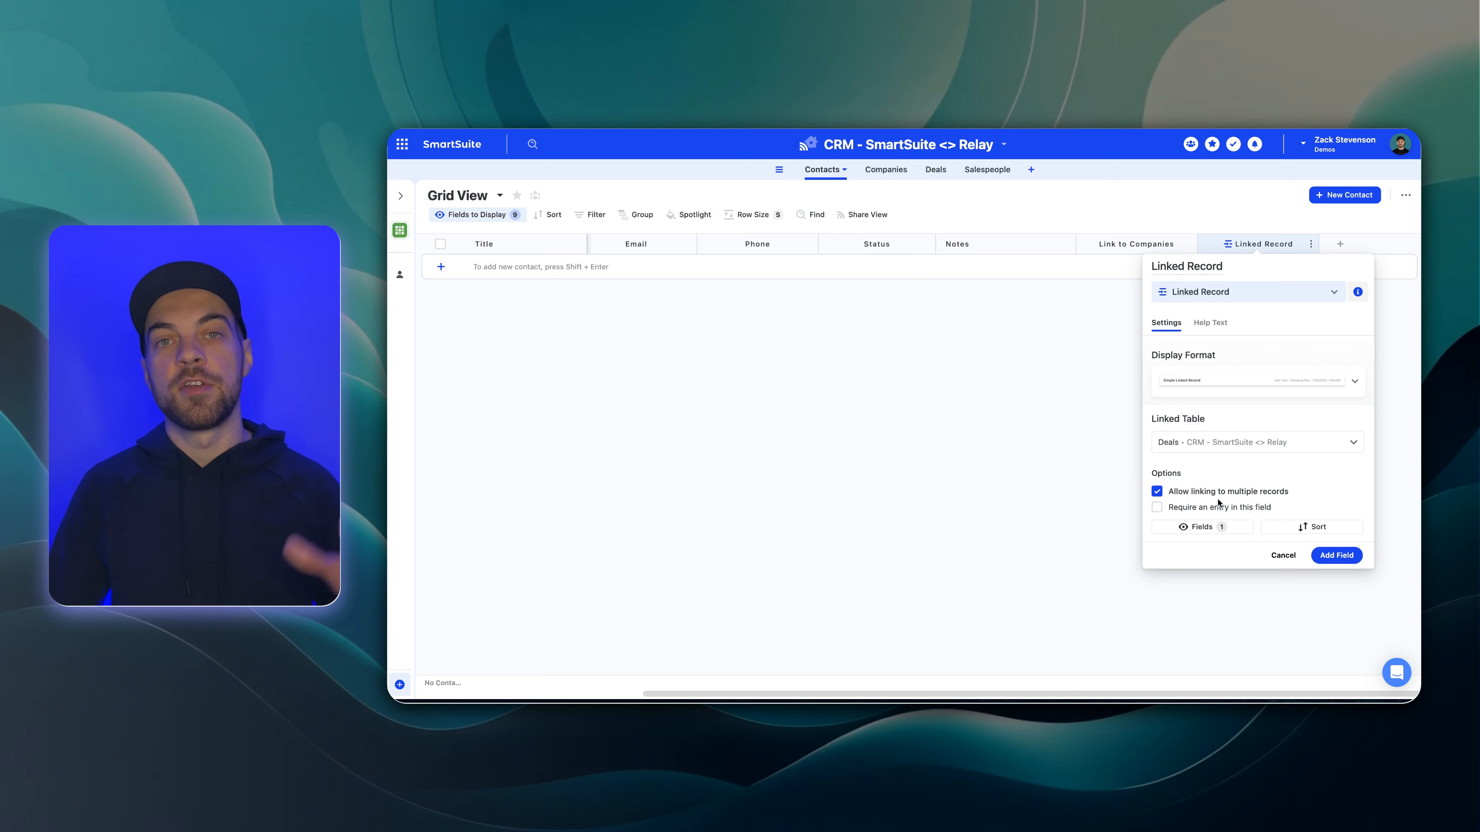
left_click(1322, 561)
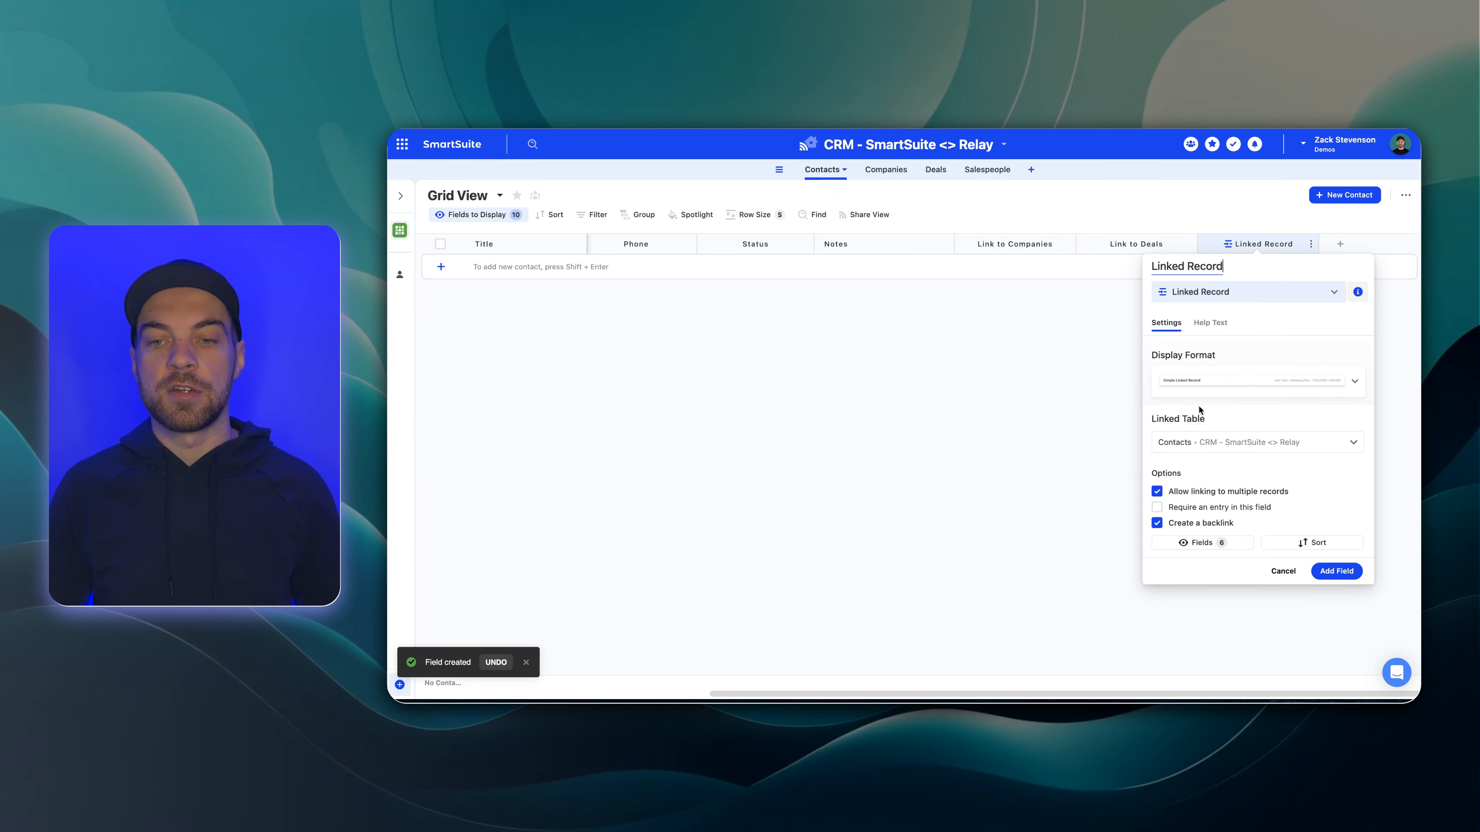
- Add a Linked Record field in Contacts that points to the Salespeople table, with linking to multiple records turned off
left_click(1211, 444)
left_click(1215, 548)
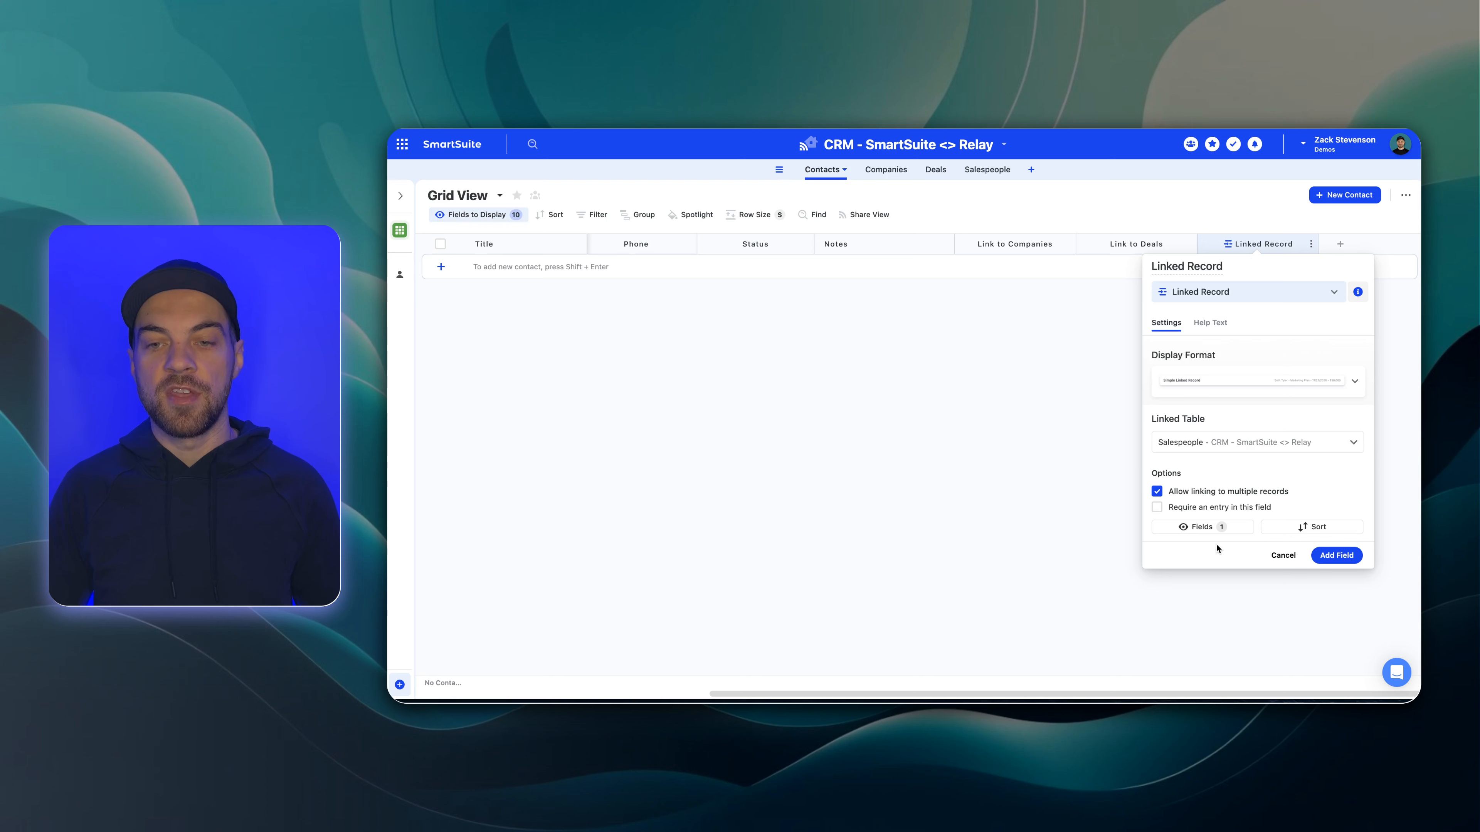
left_click(1157, 491)
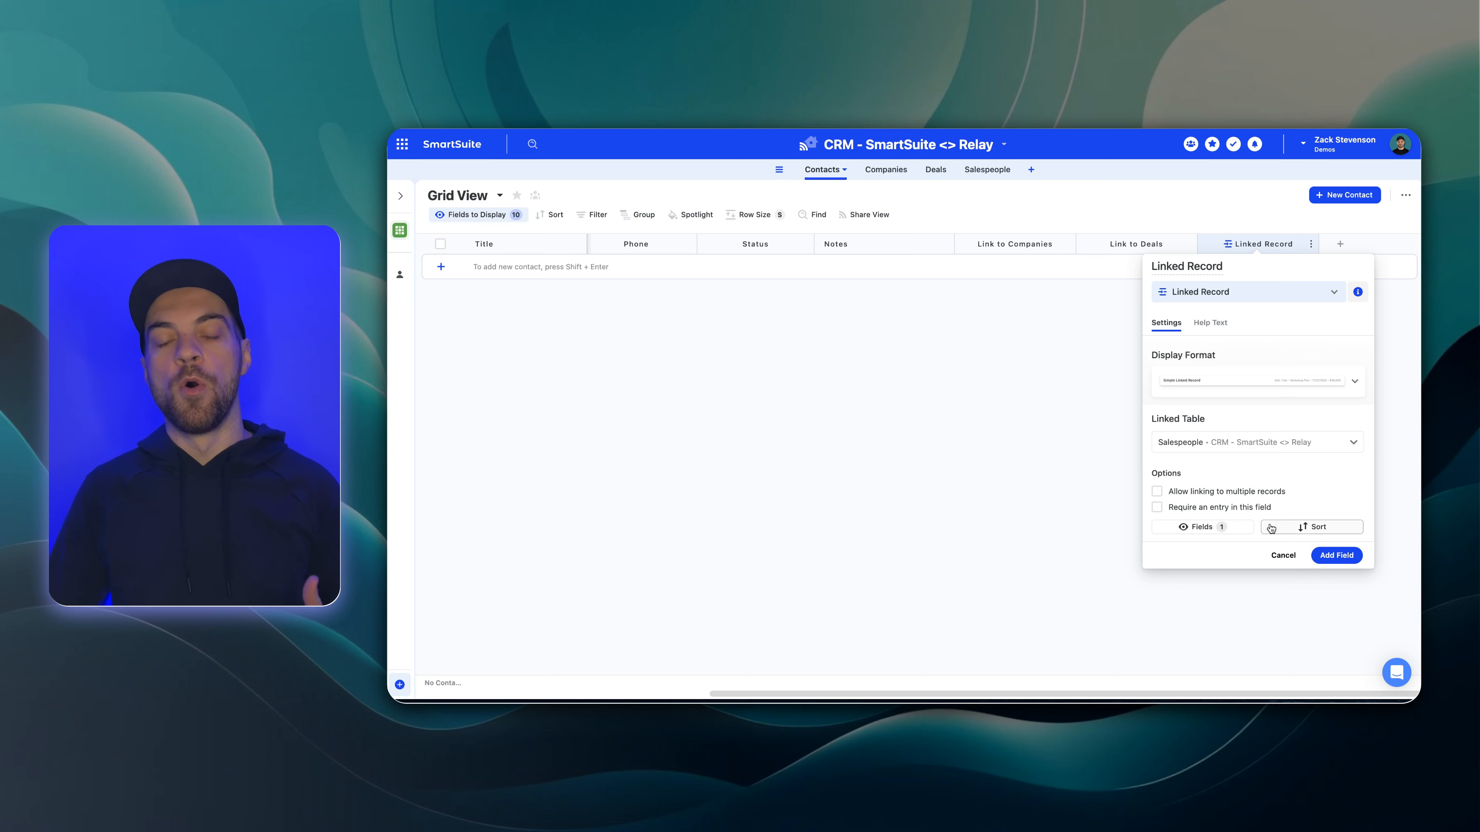
left_click(1327, 563)
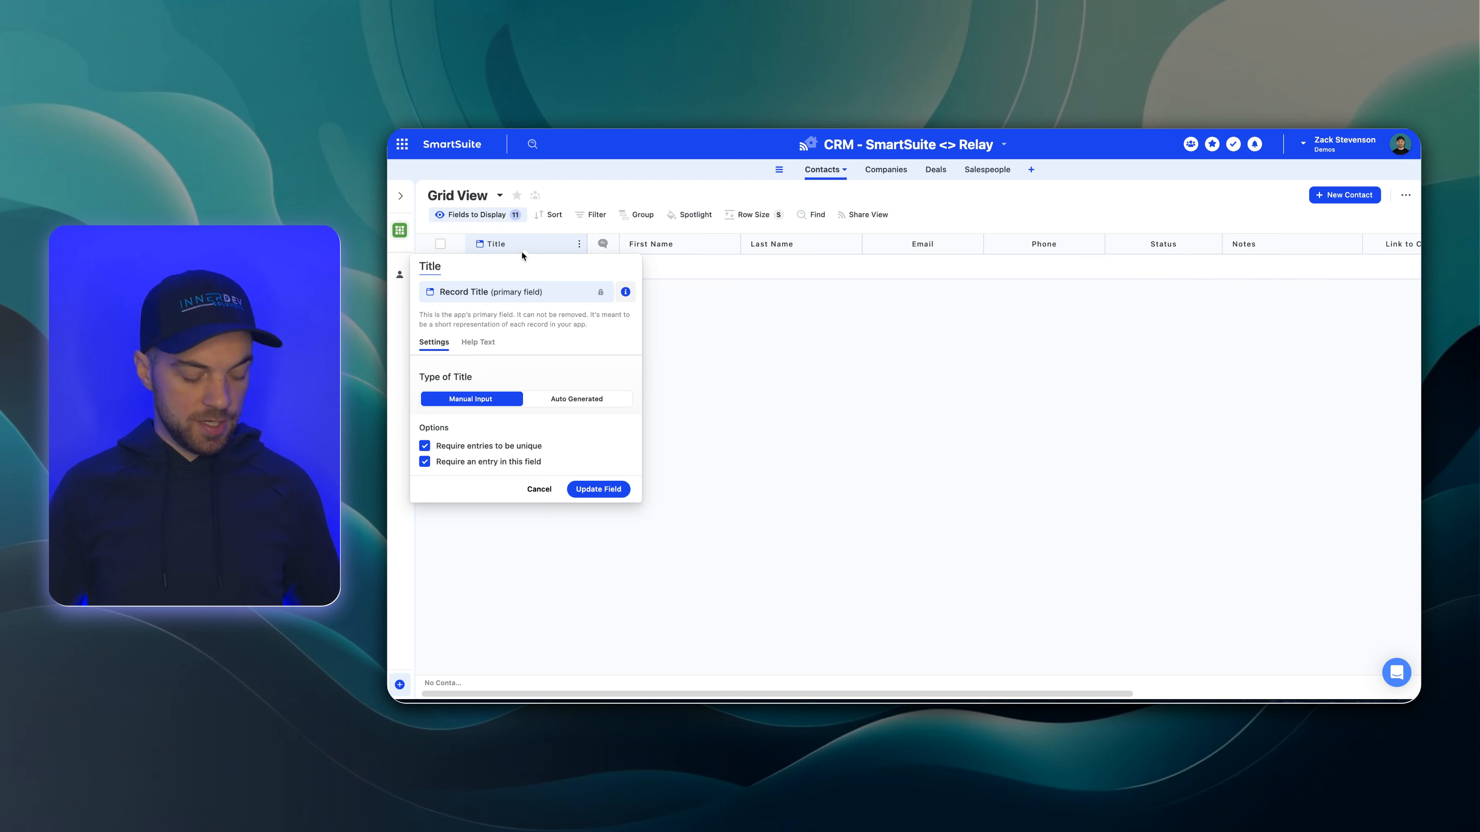
- Rename the Contacts table's primary field as Contact ID and set its title type to Auto Generated
key("ctrl+a")
type("Contact ID")
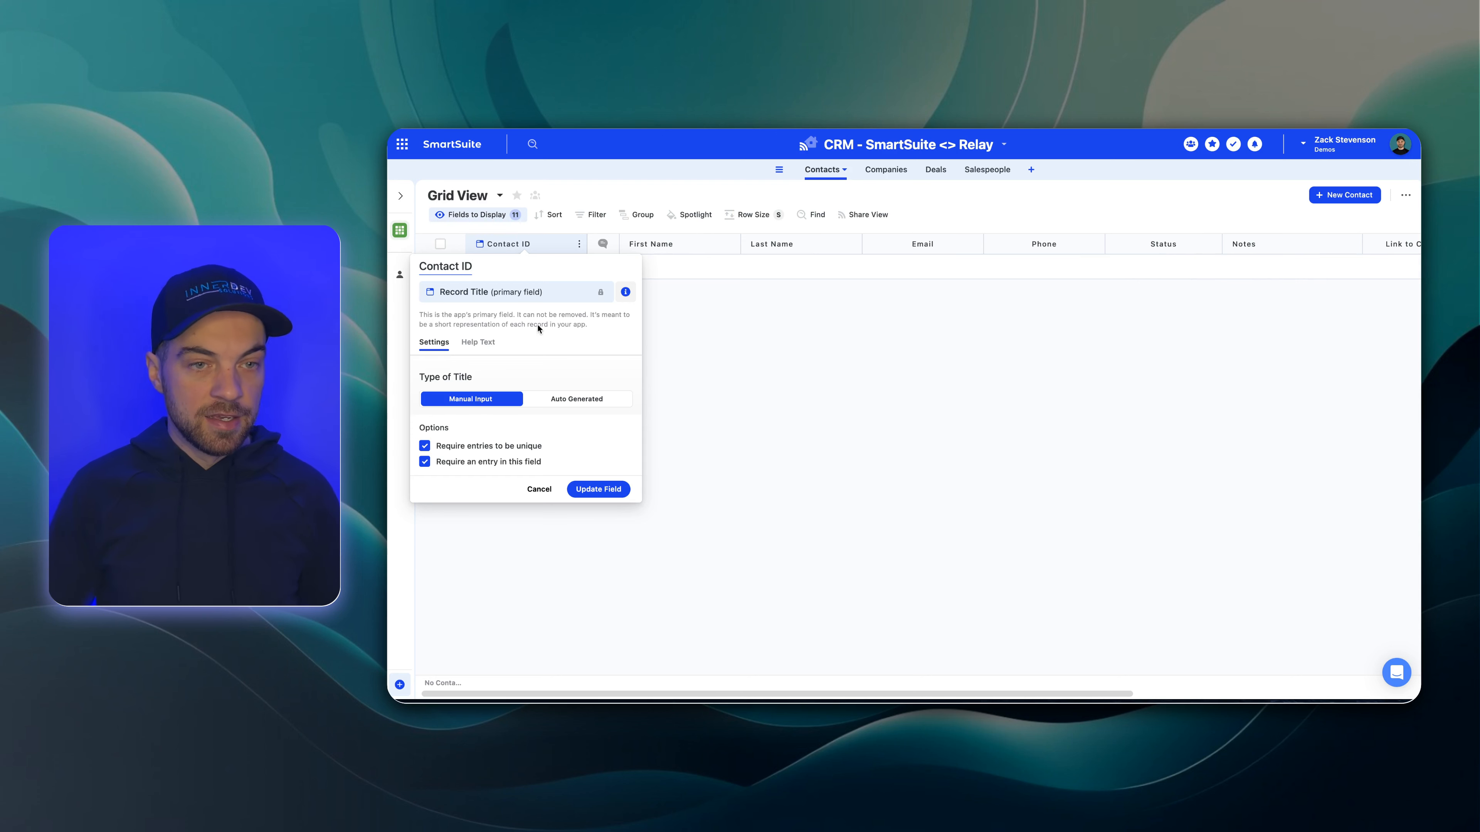
left_click(568, 405)
left_click(920, 465)
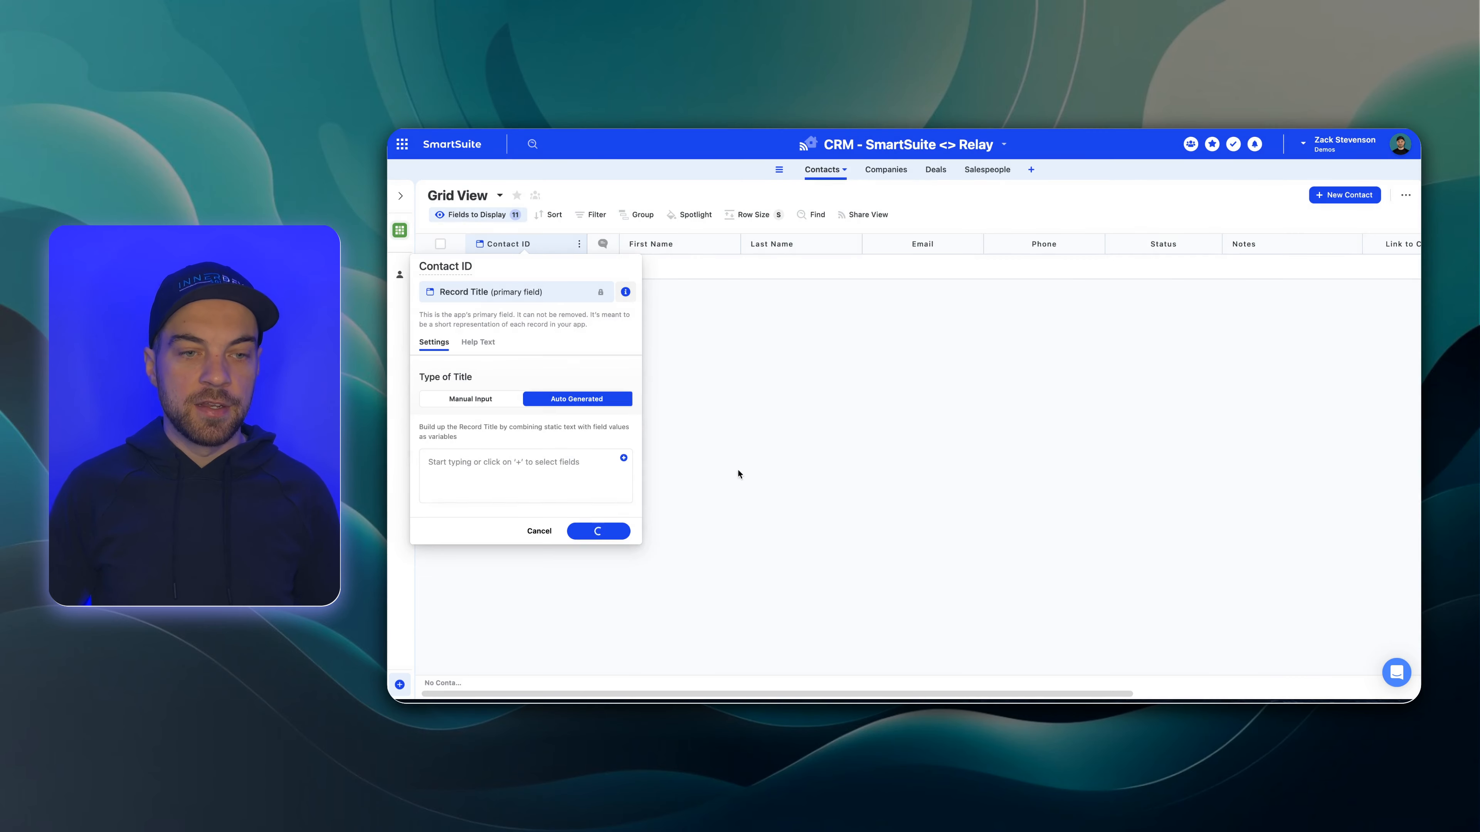
- Build the Contact ID title from First Name, Last Name, a hyphen and Auto Number, update the field, and widen its column slightly
left_click(624, 458)
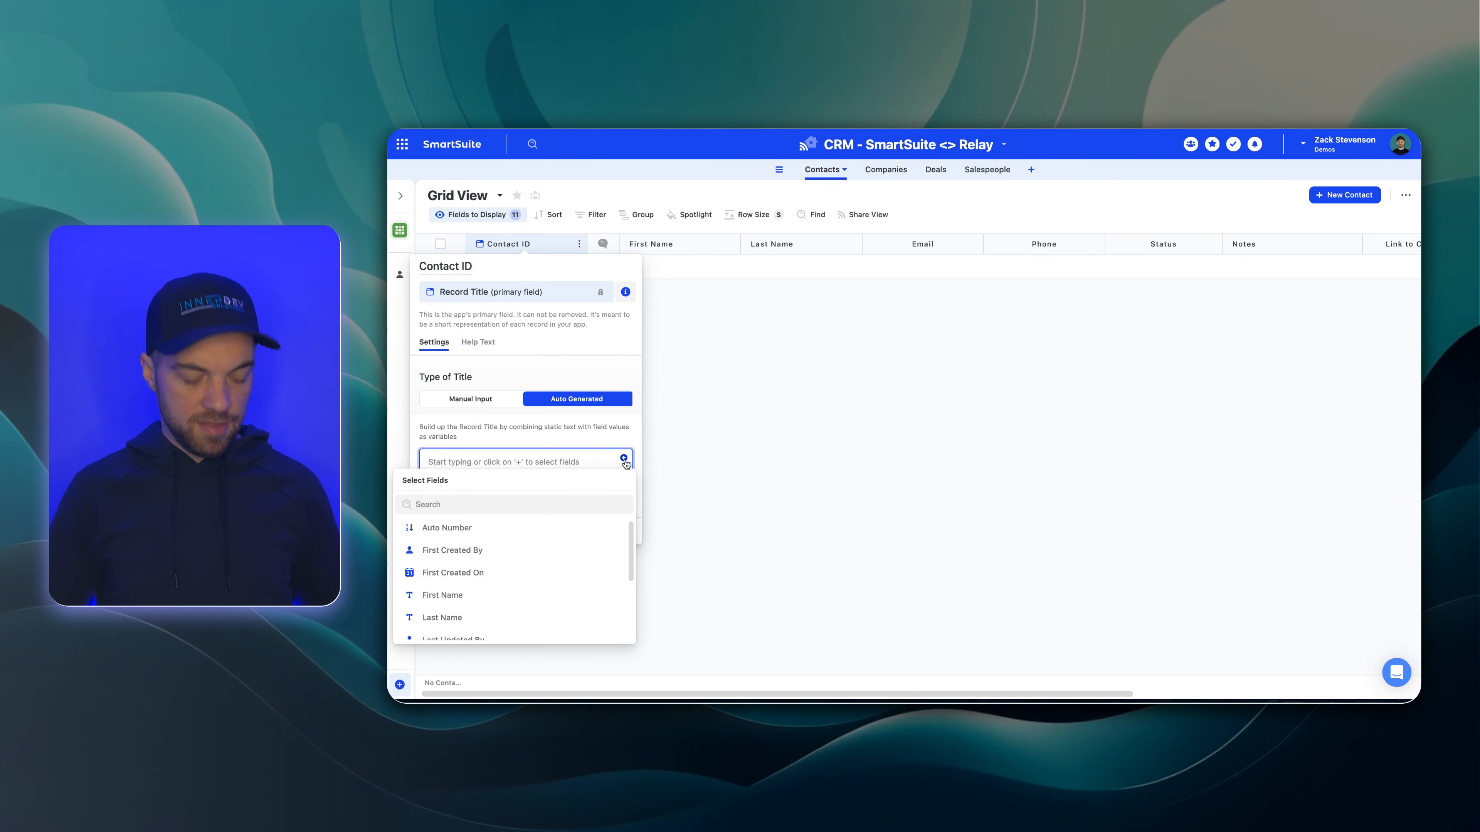
type("firs")
left_click(443, 572)
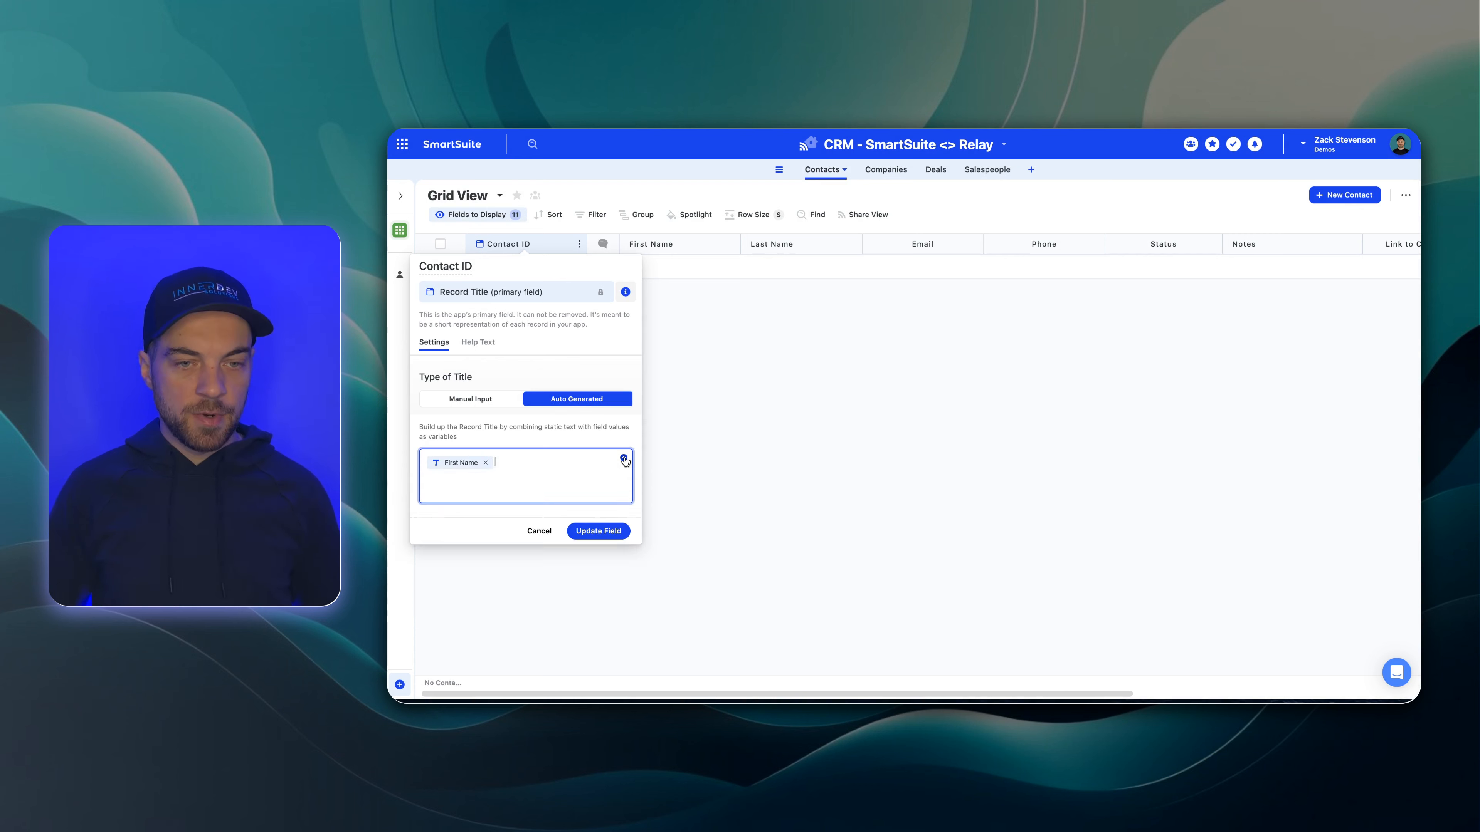
left_click(625, 459)
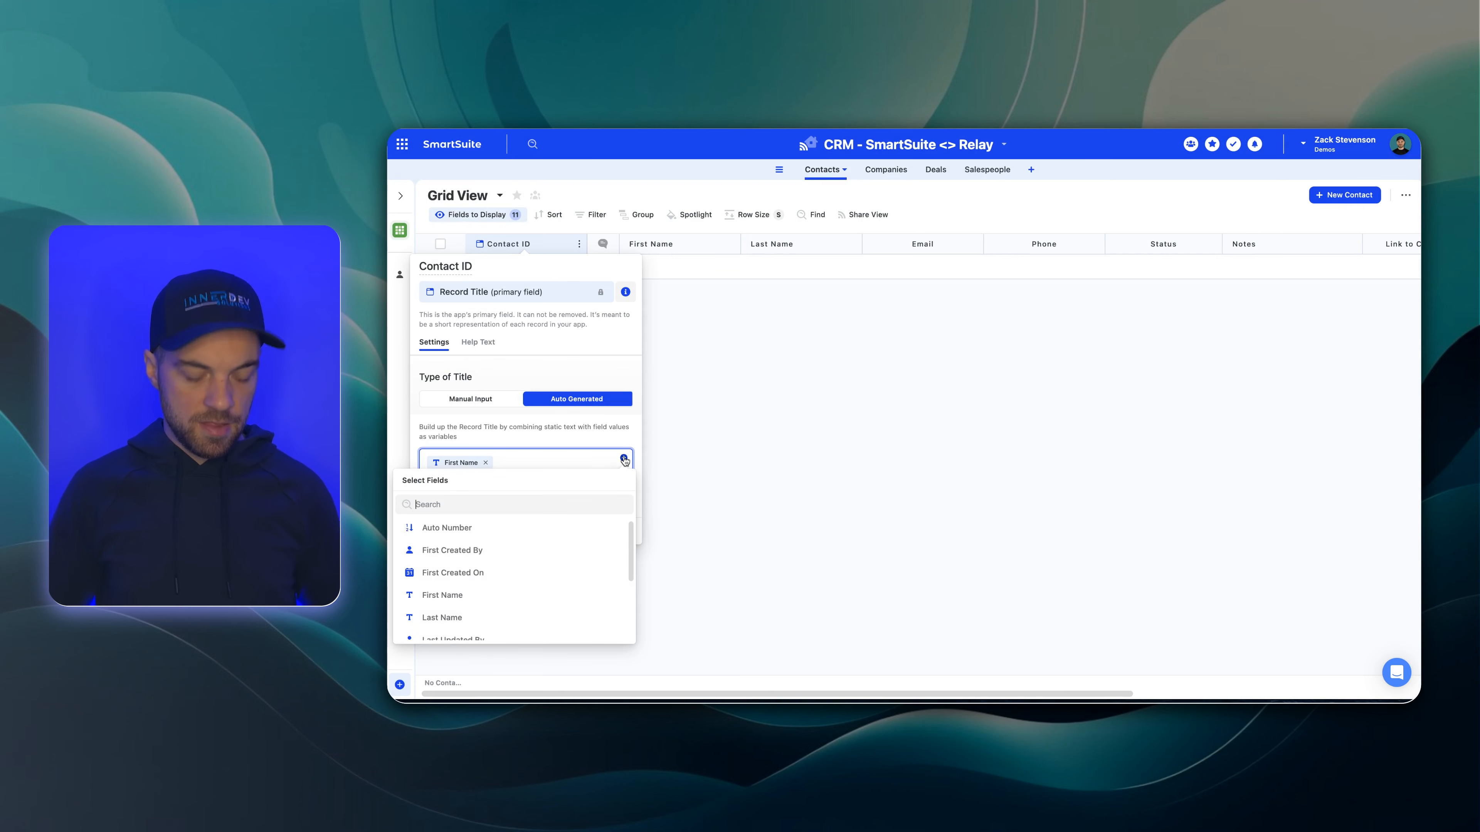
type("last")
left_click(551, 528)
type("-")
left_click(624, 458)
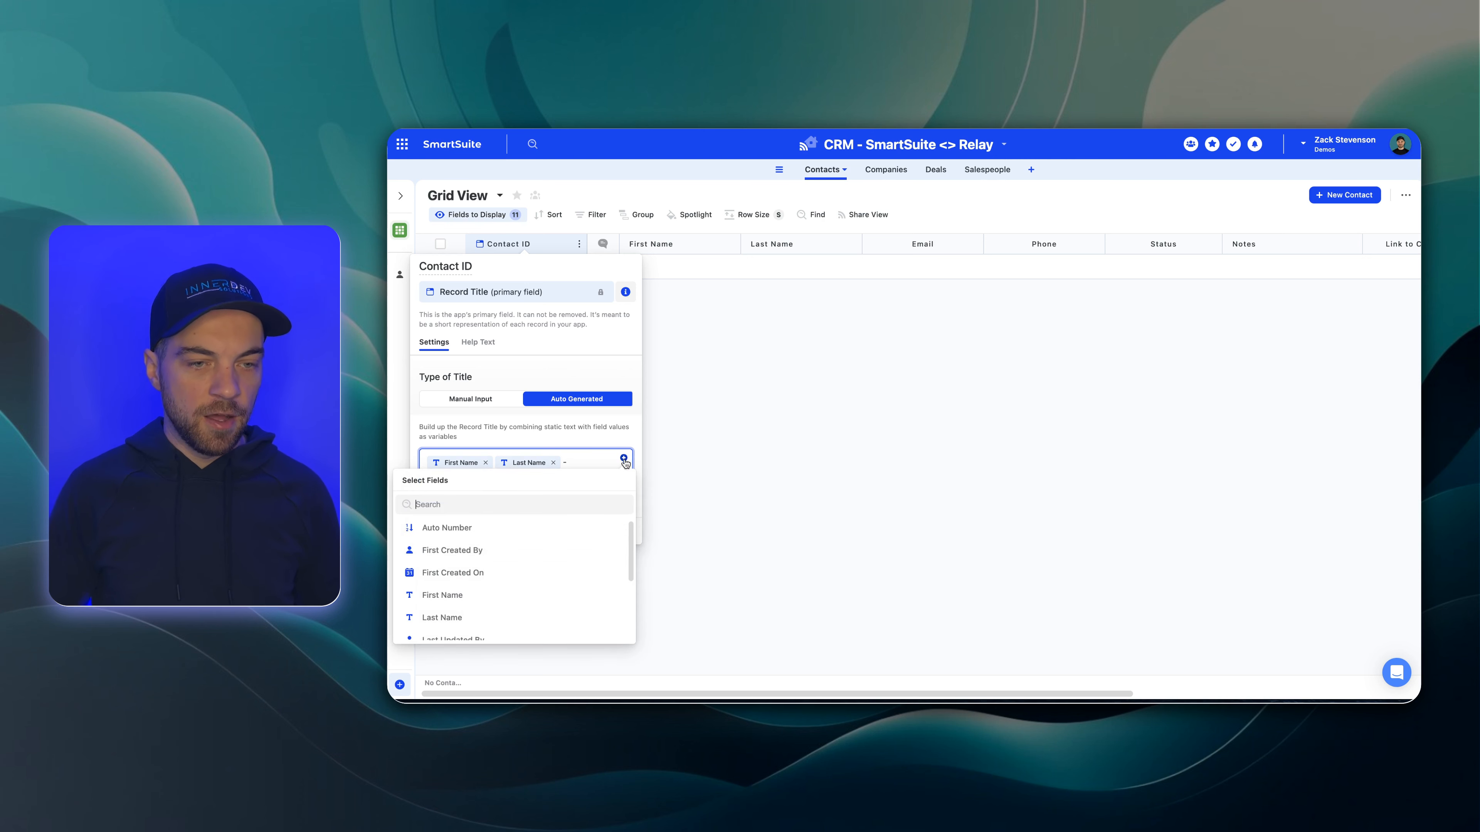
left_click(482, 529)
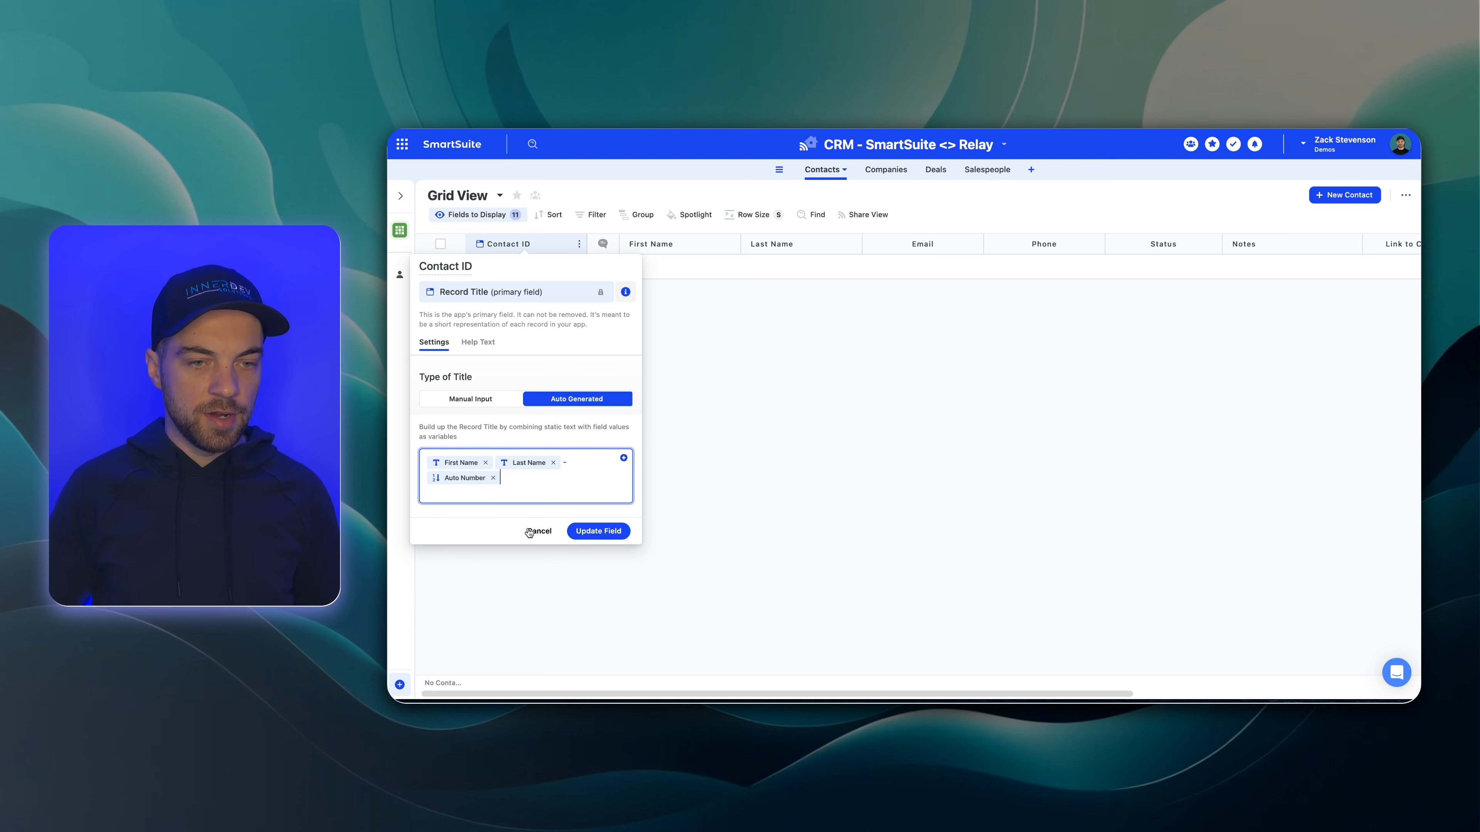
left_click(599, 532)
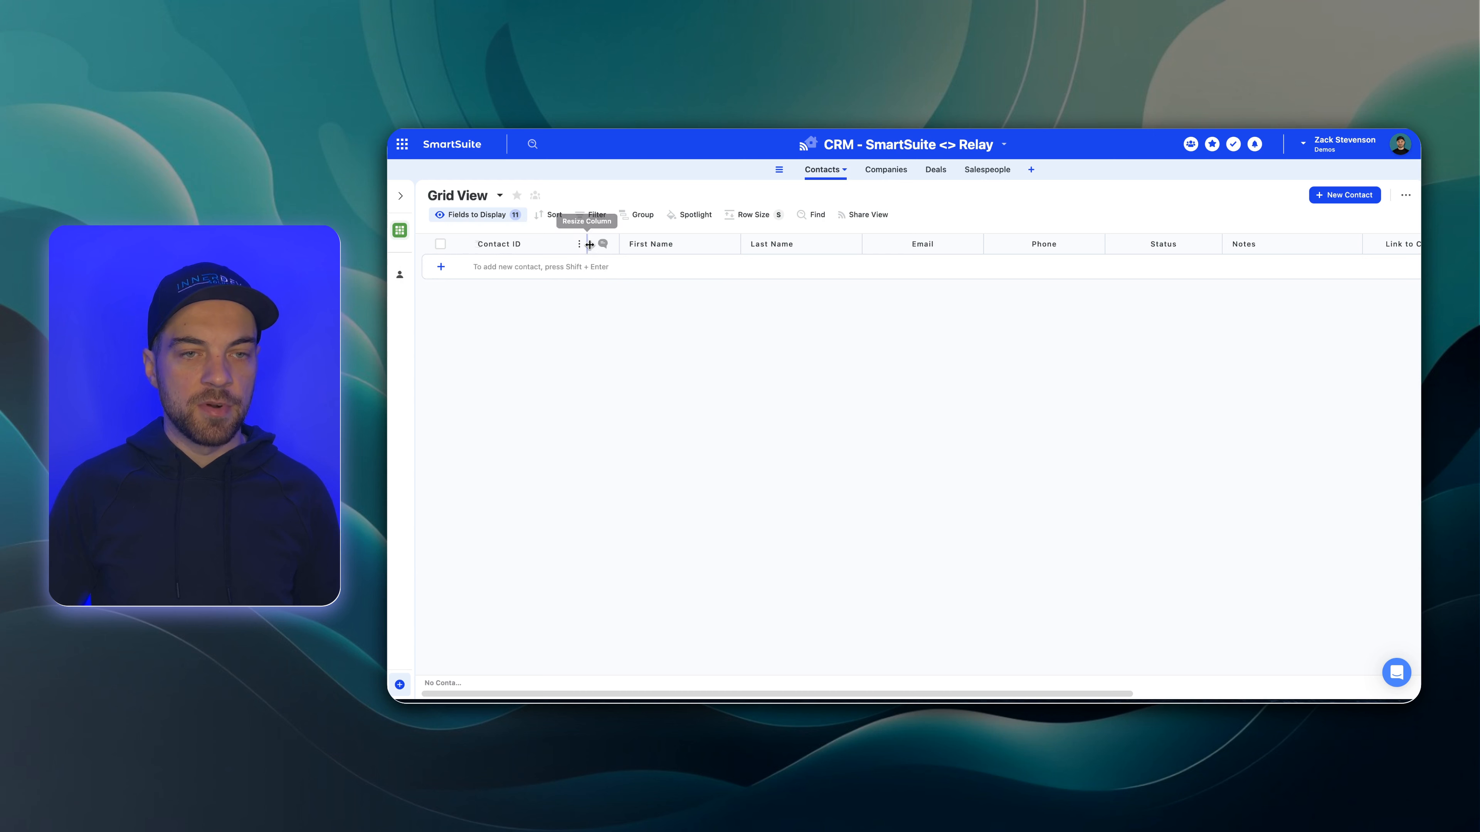
left_click_drag(588, 244, 602, 244)
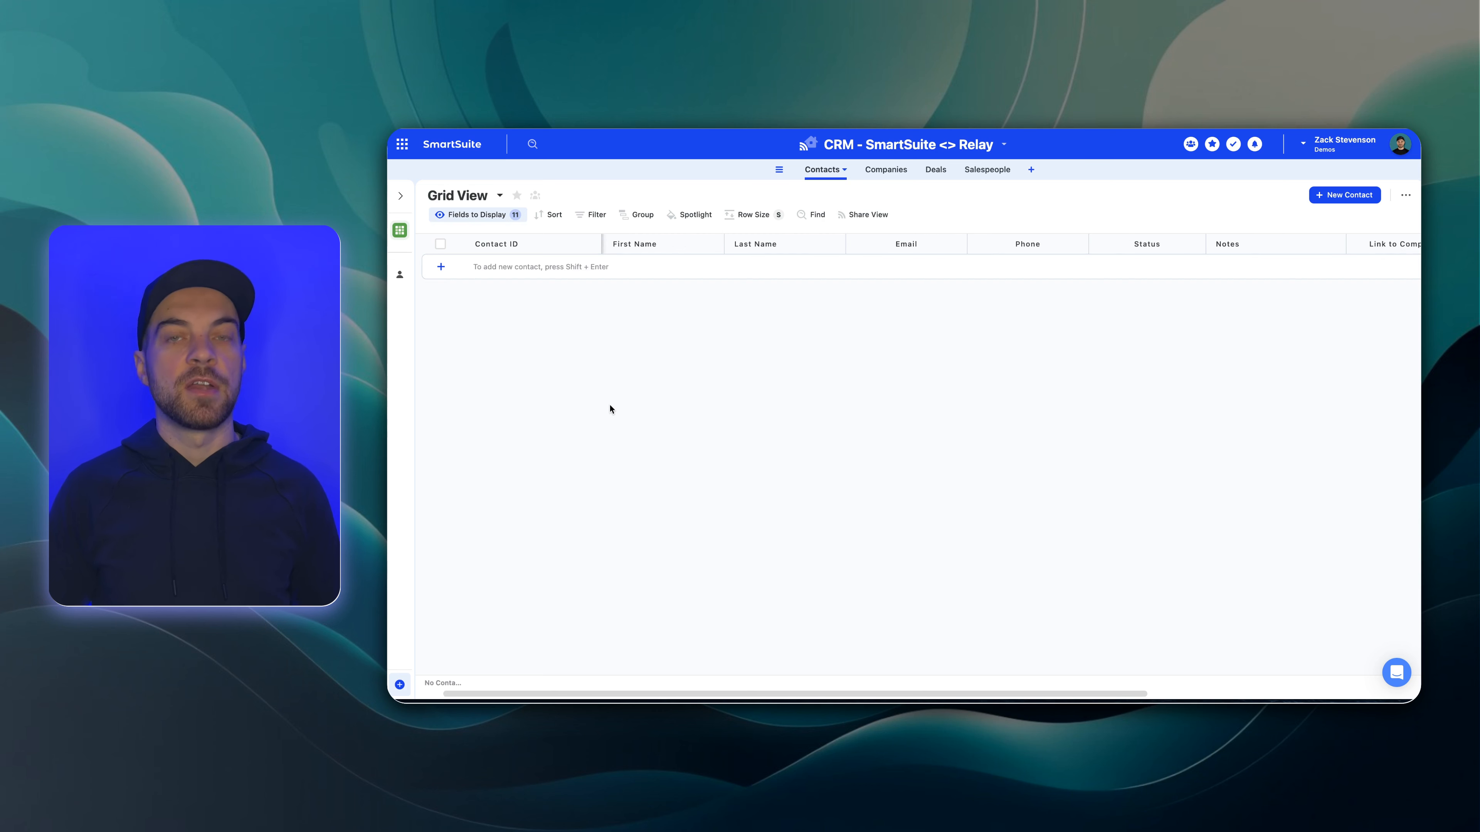
- In the Companies table, rename the primary field as Company Name and add the company records ACME and Tech Industries
left_click(874, 170)
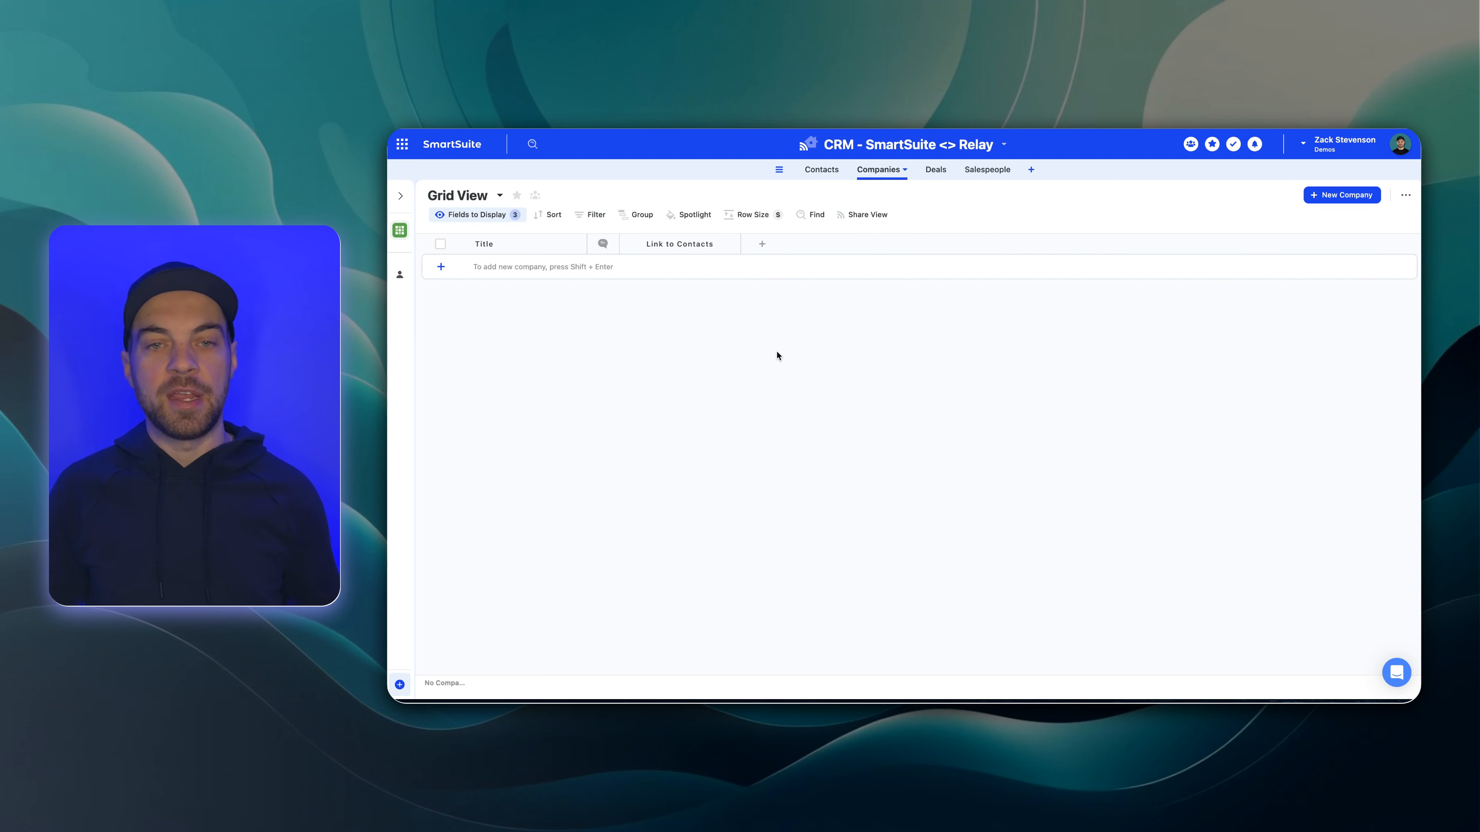
double_click(498, 244)
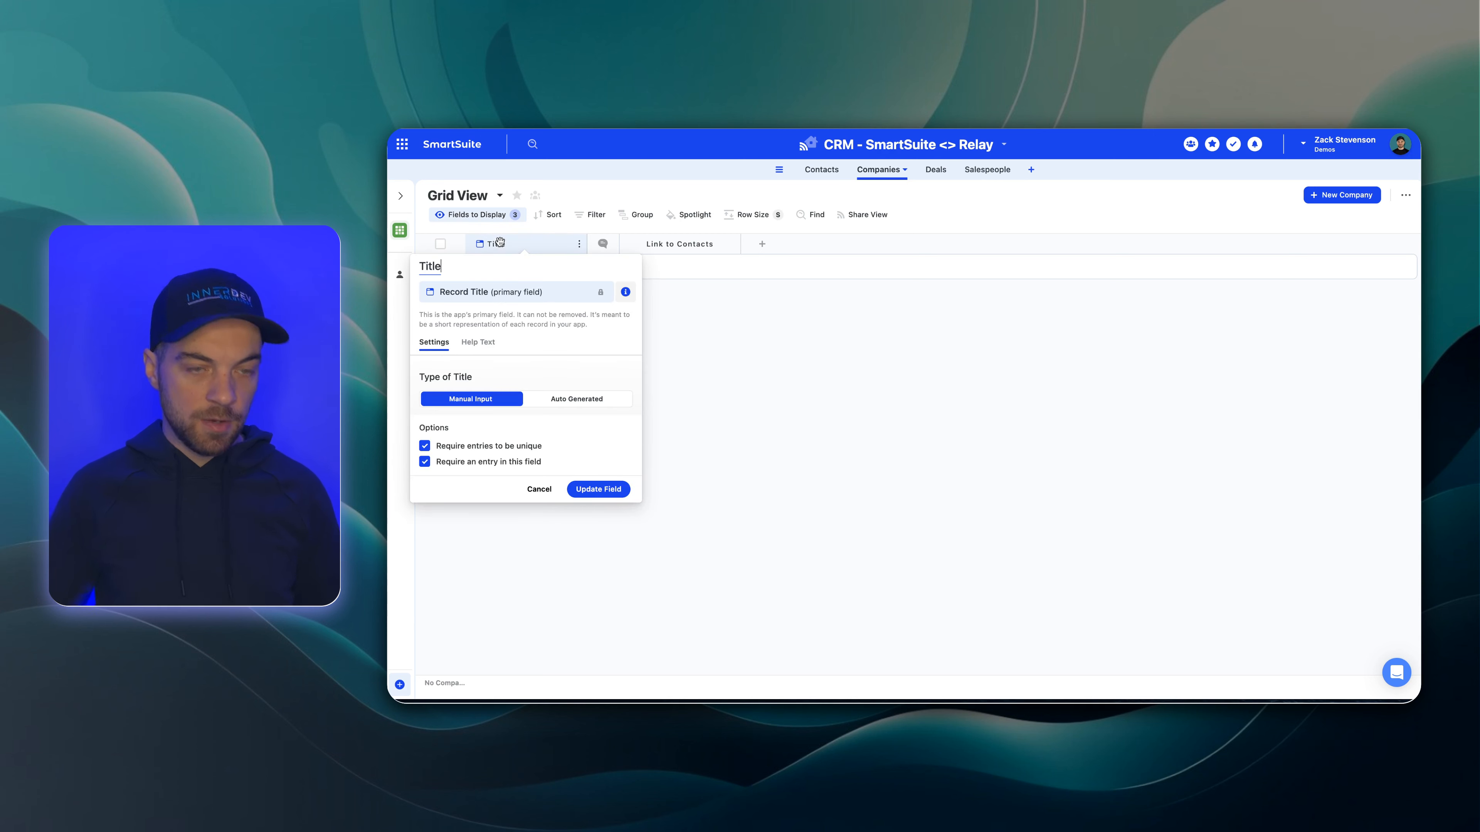
type("Company Nae")
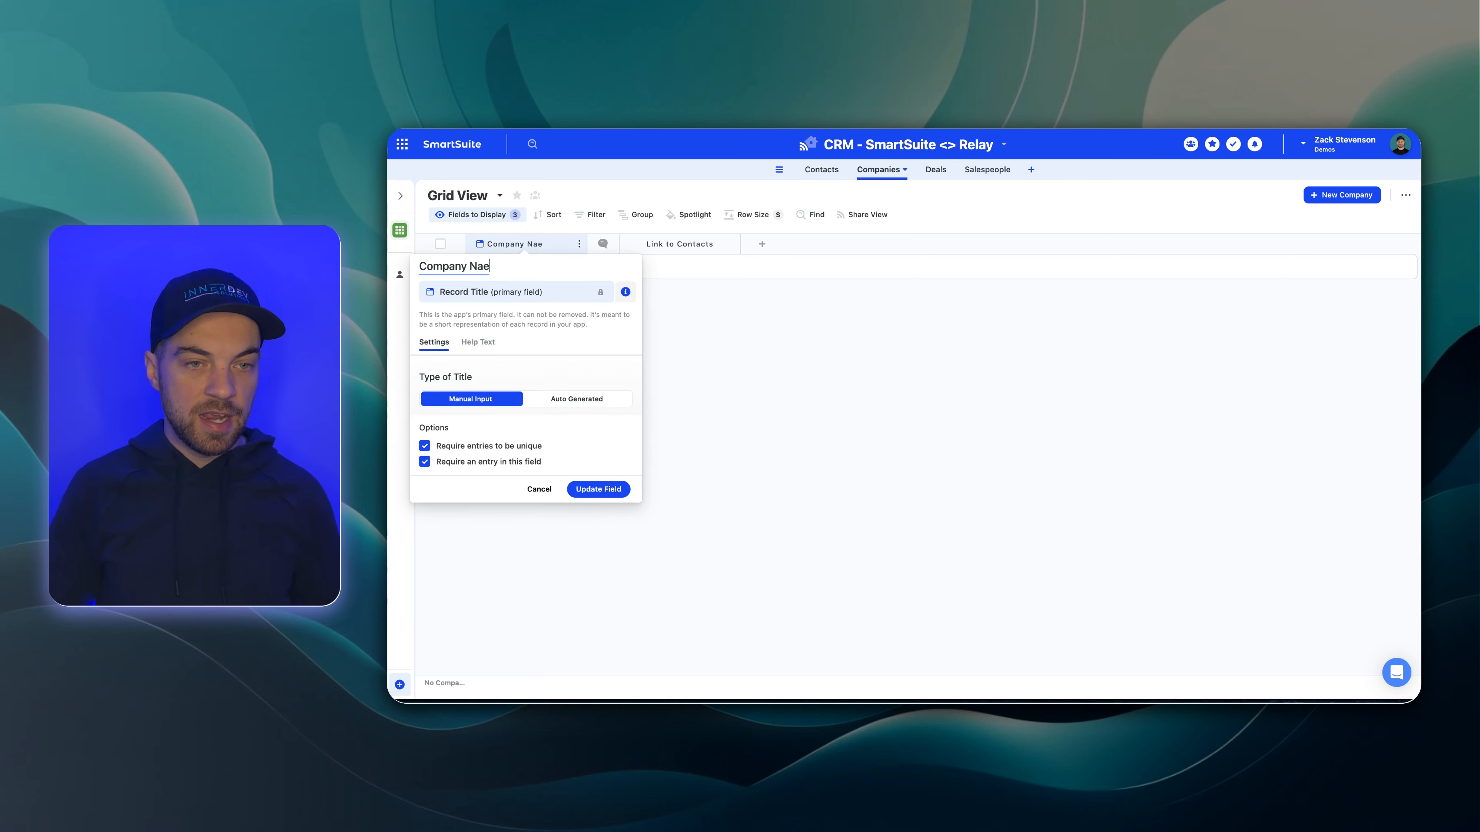
key("BackSpace")
type("me")
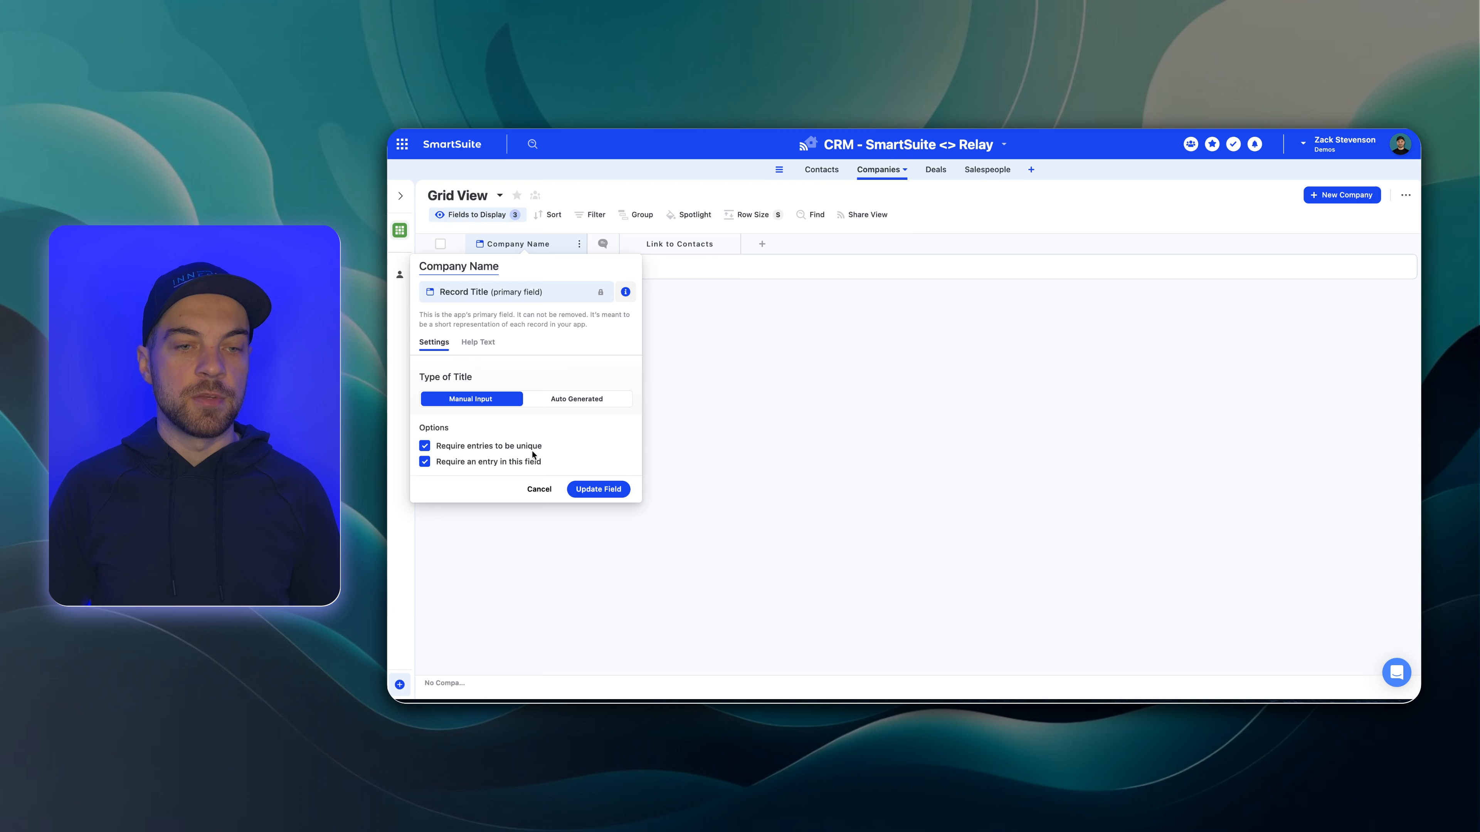
left_click(600, 489)
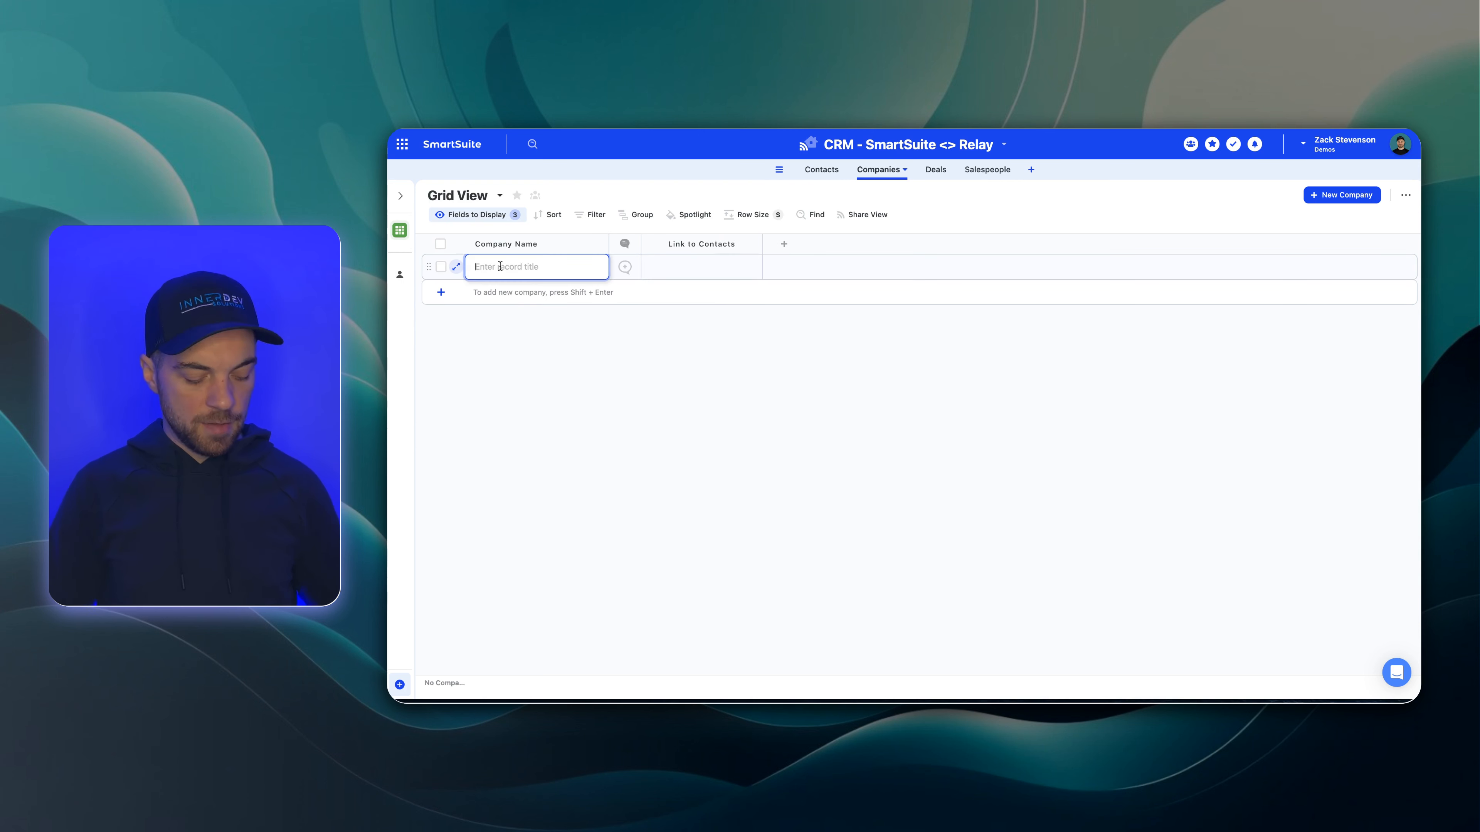
type("ACME")
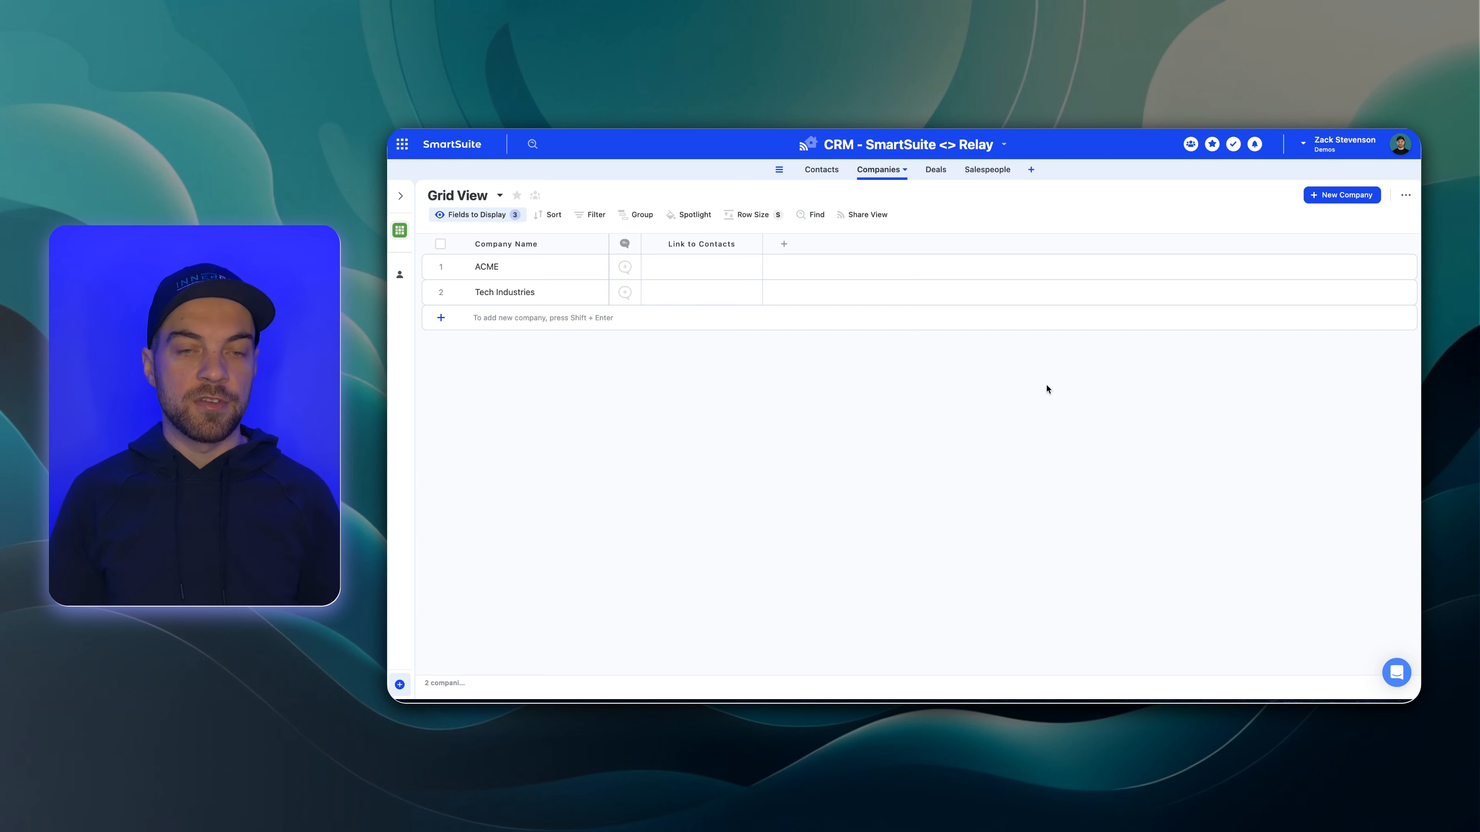
- Add a Linked Record field in Companies that points to this solution's Deals table
left_click(785, 251)
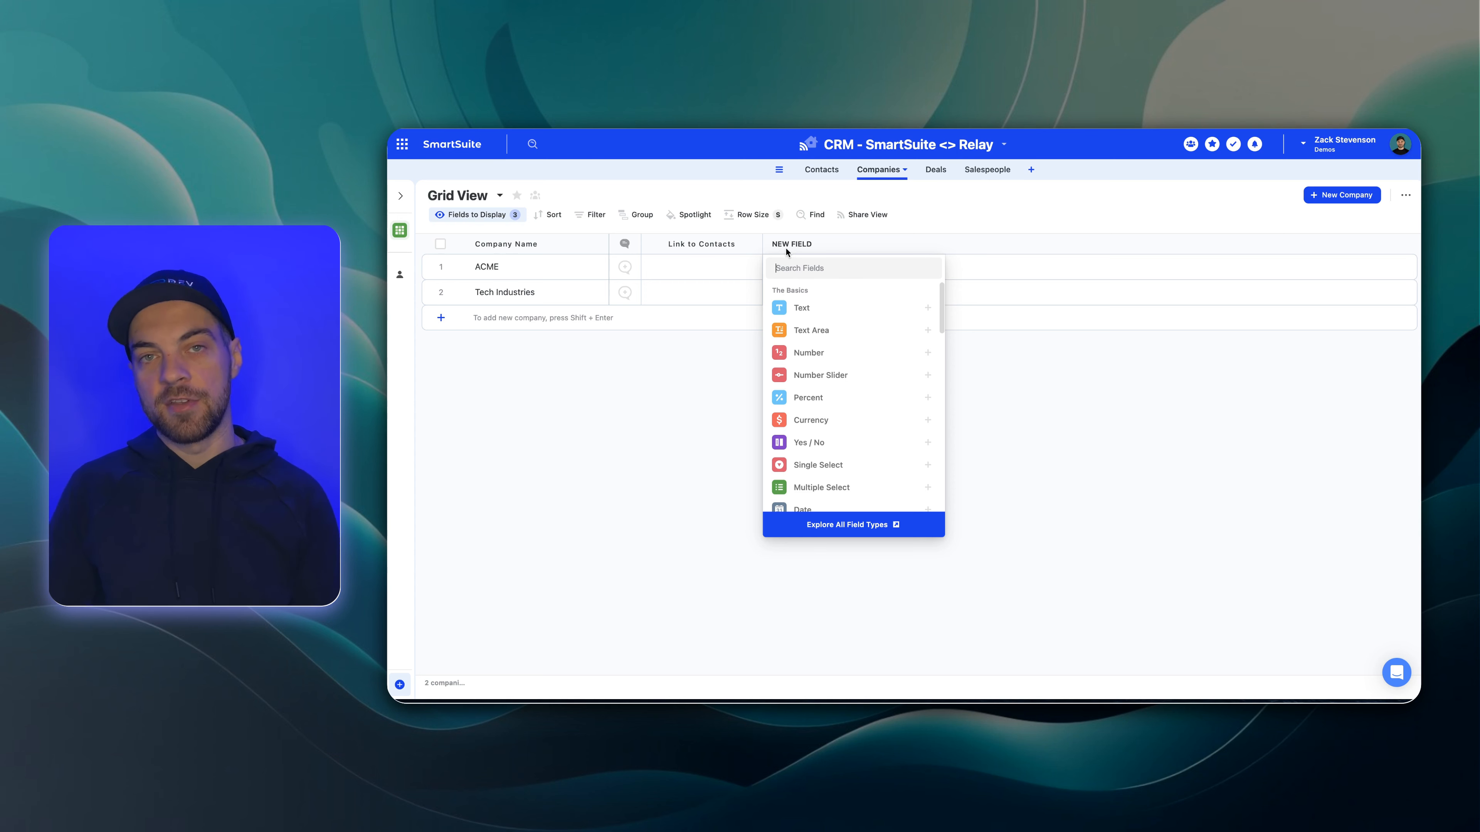
type("link")
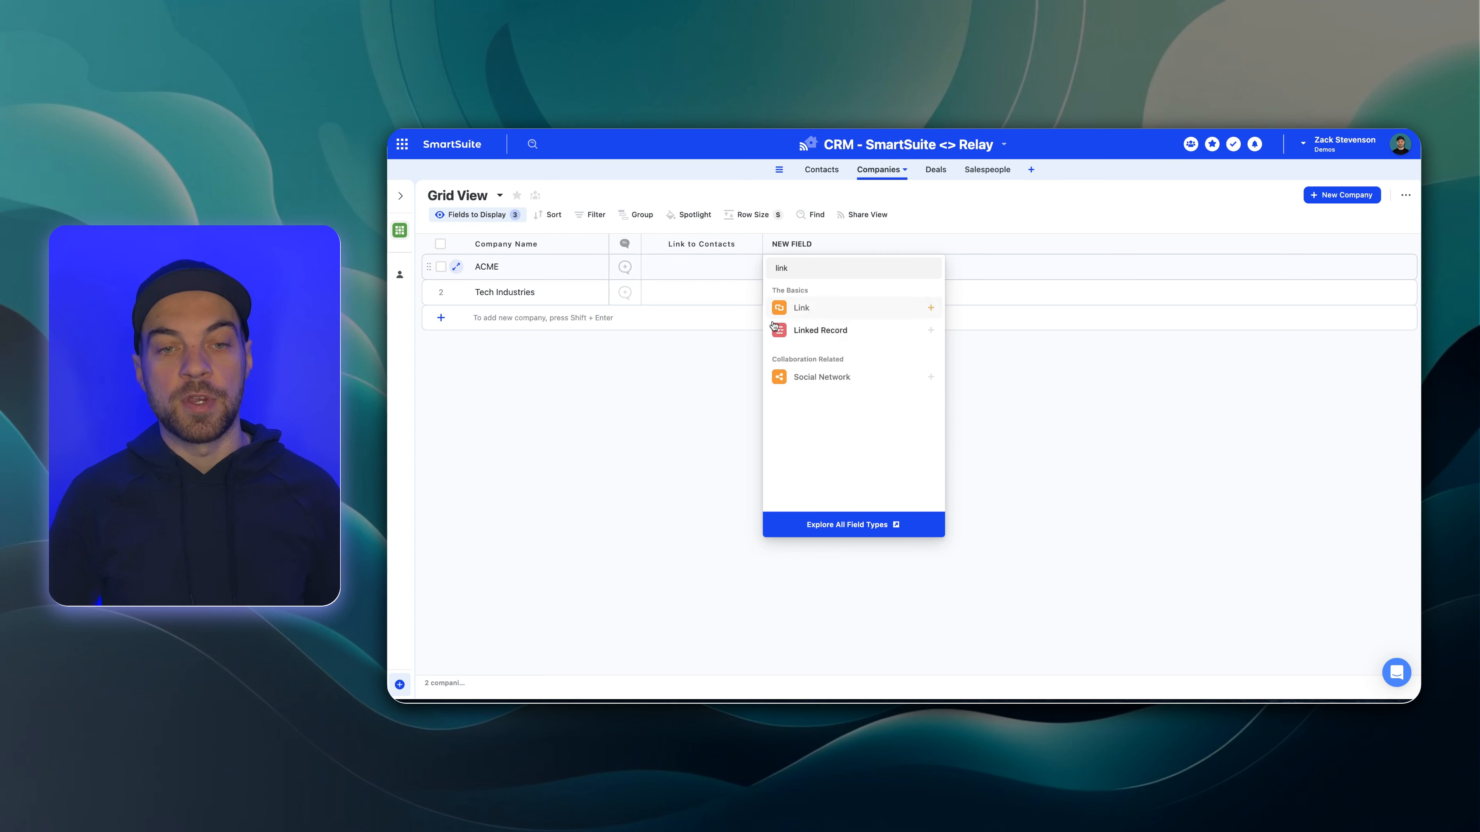
left_click(822, 335)
left_click(782, 443)
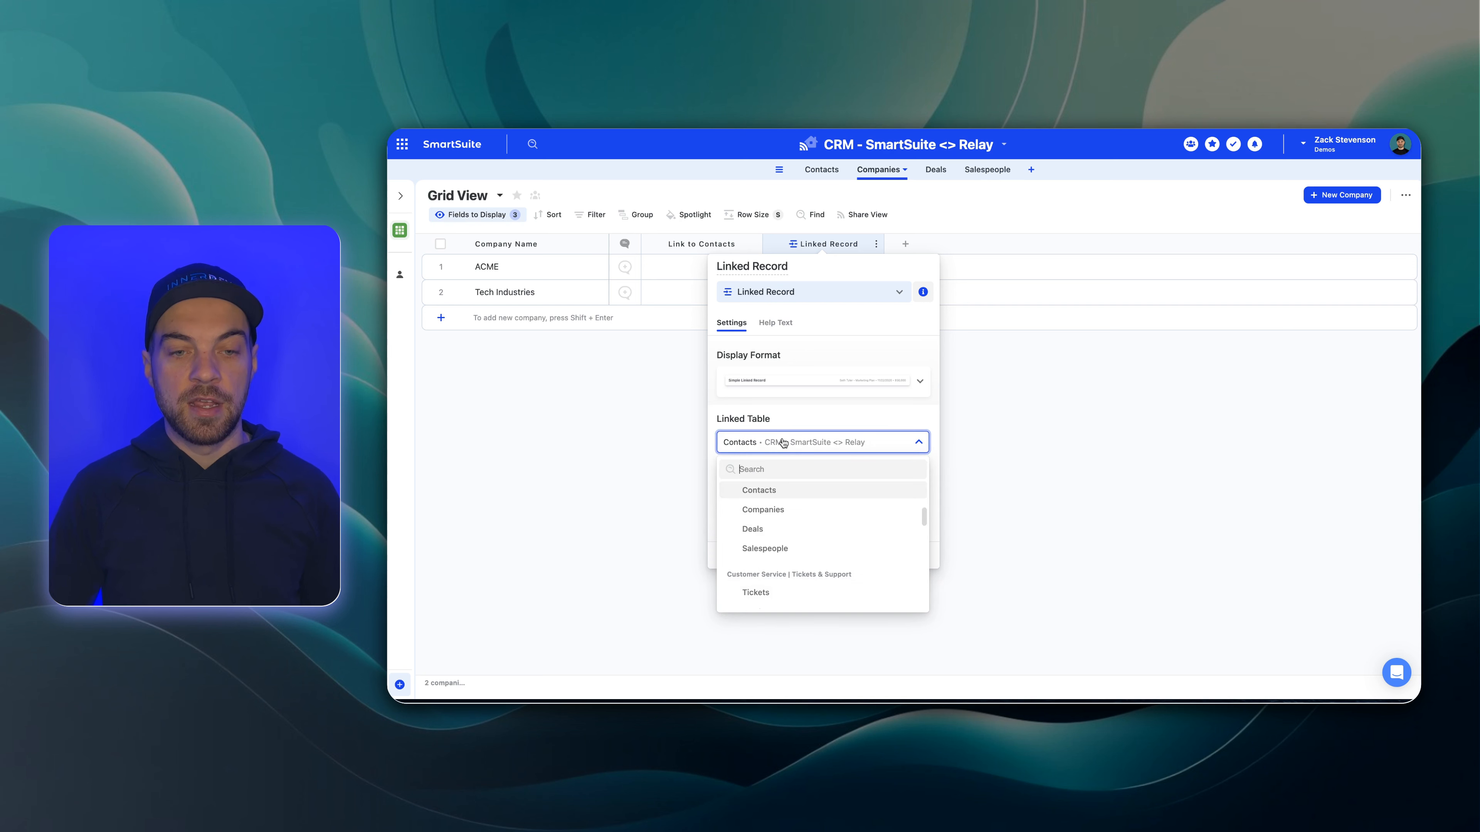
left_click(767, 533)
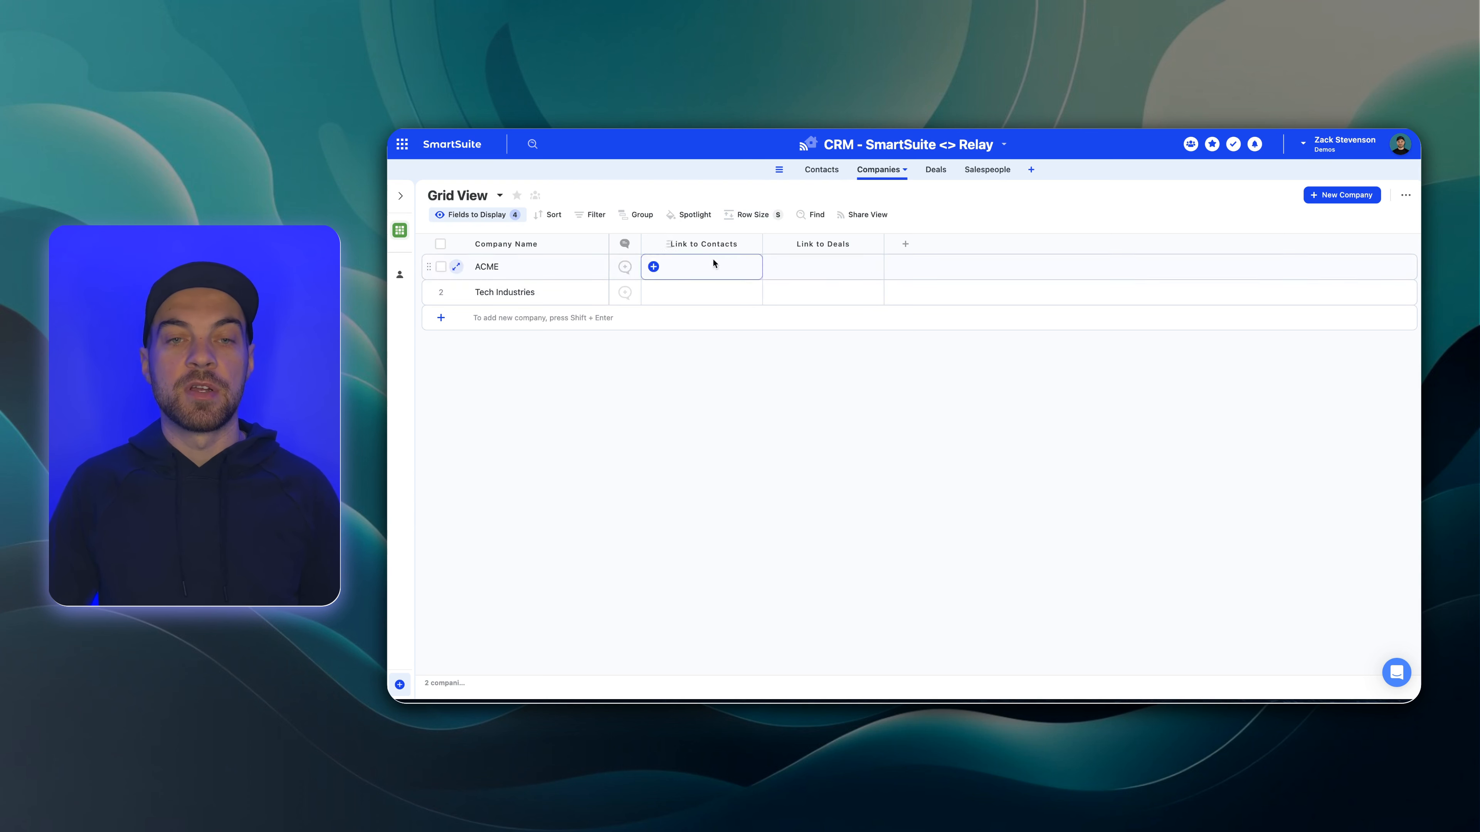
- Add a Lookup field in Companies that pulls Link to Salespeople through the Link to Contacts field
left_click(907, 244)
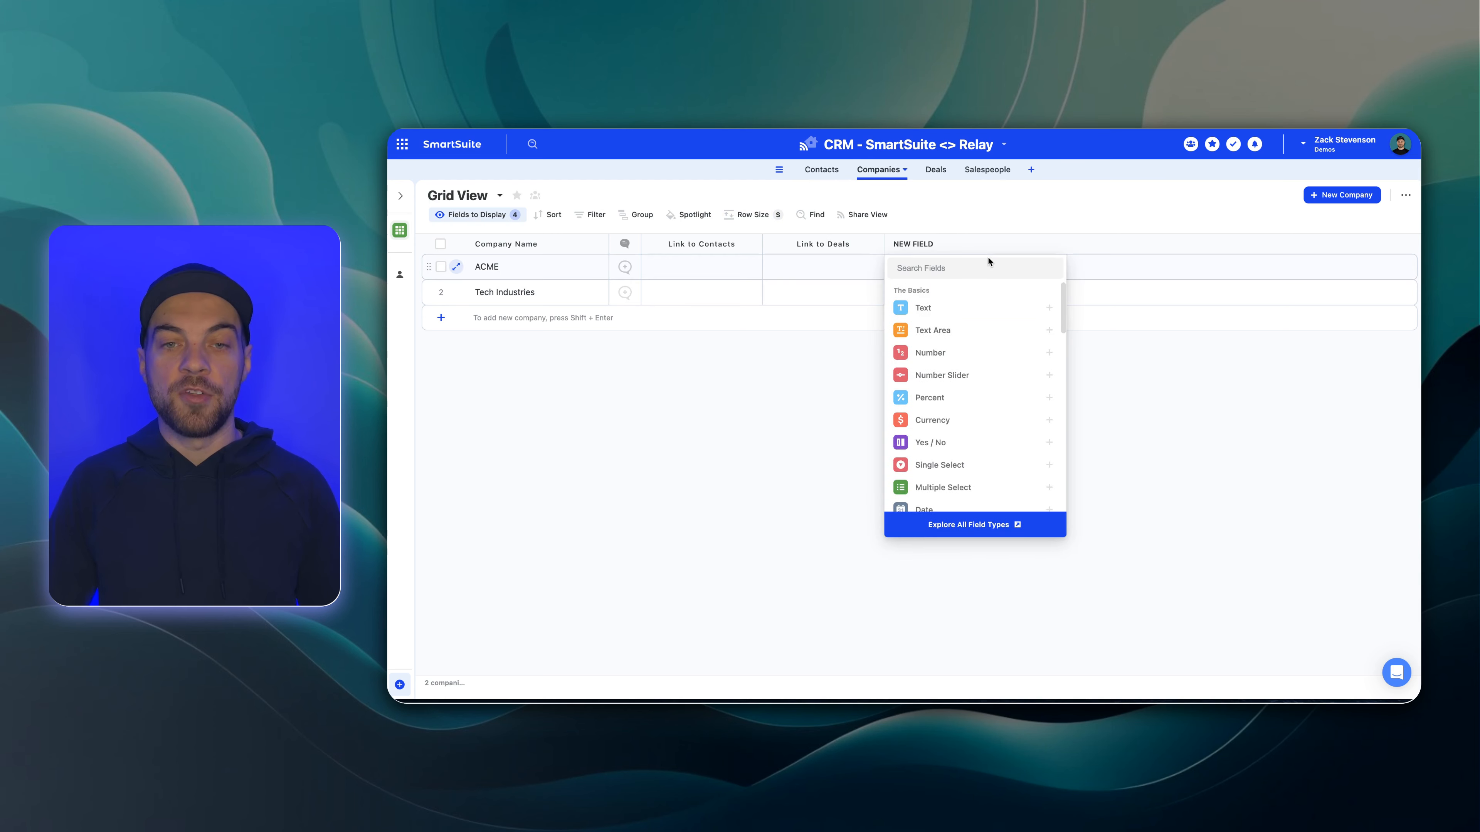
type("look")
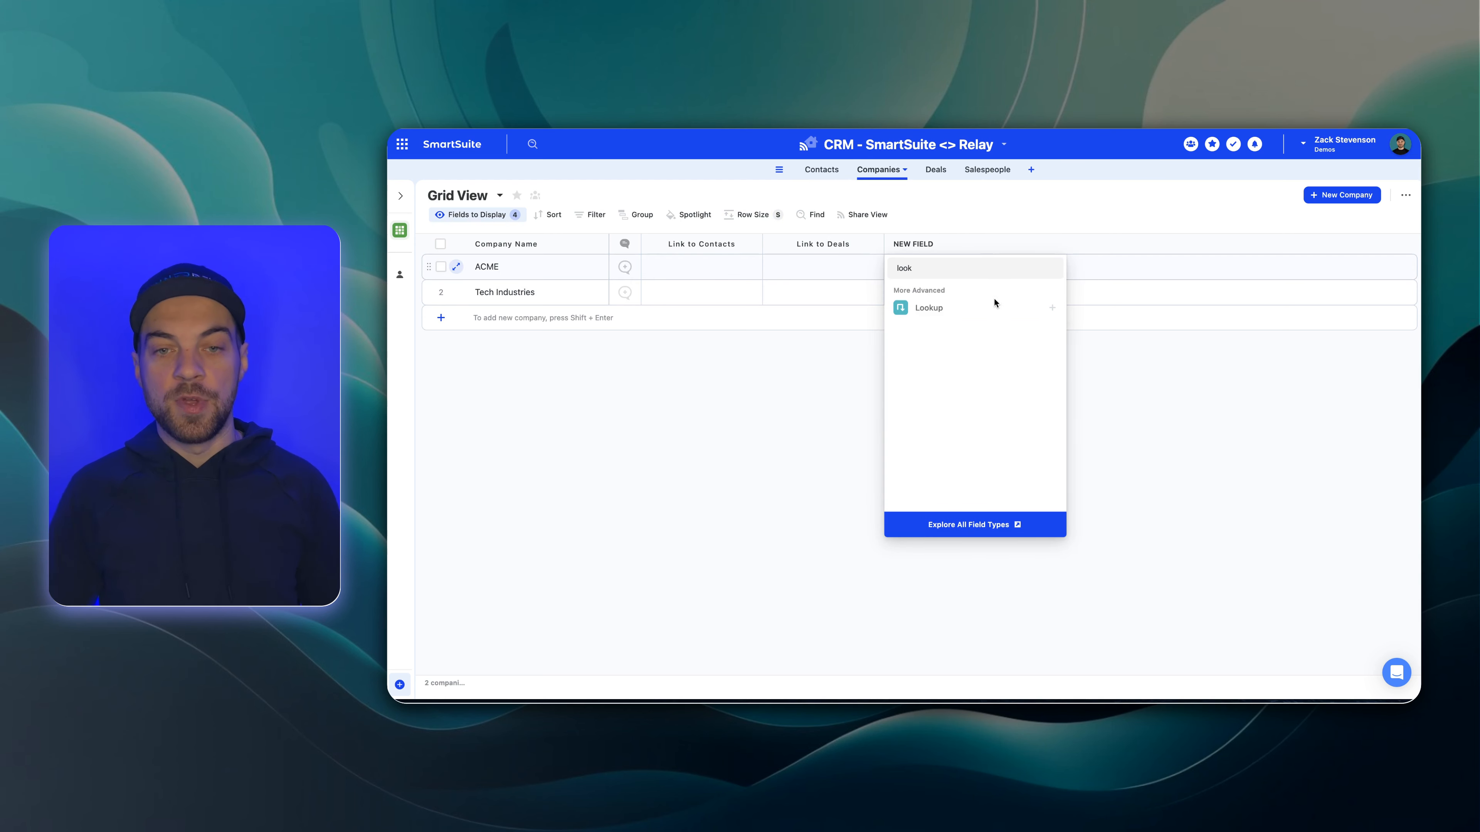
left_click(964, 310)
left_click(900, 442)
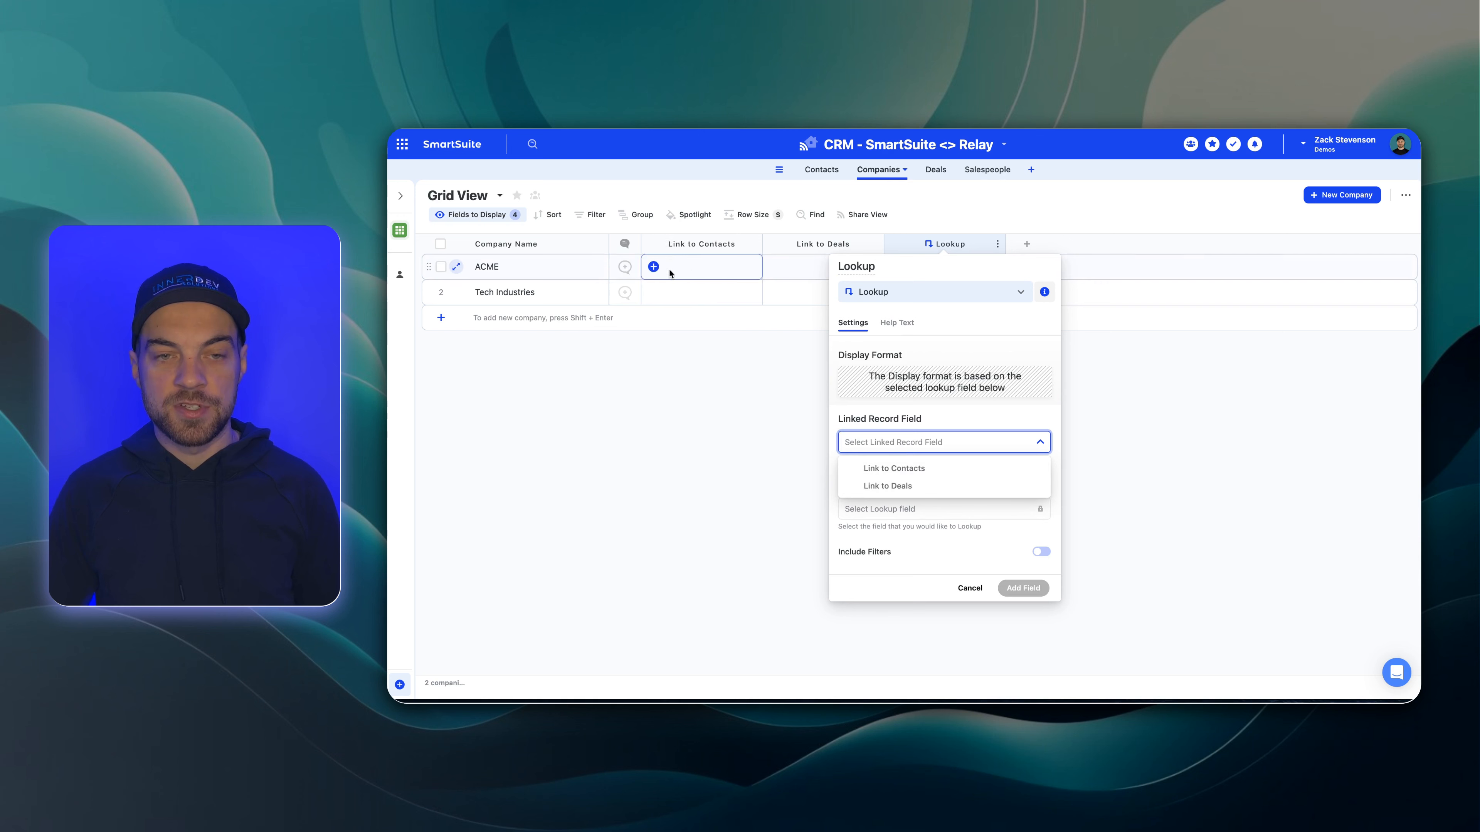
left_click(917, 467)
left_click(914, 512)
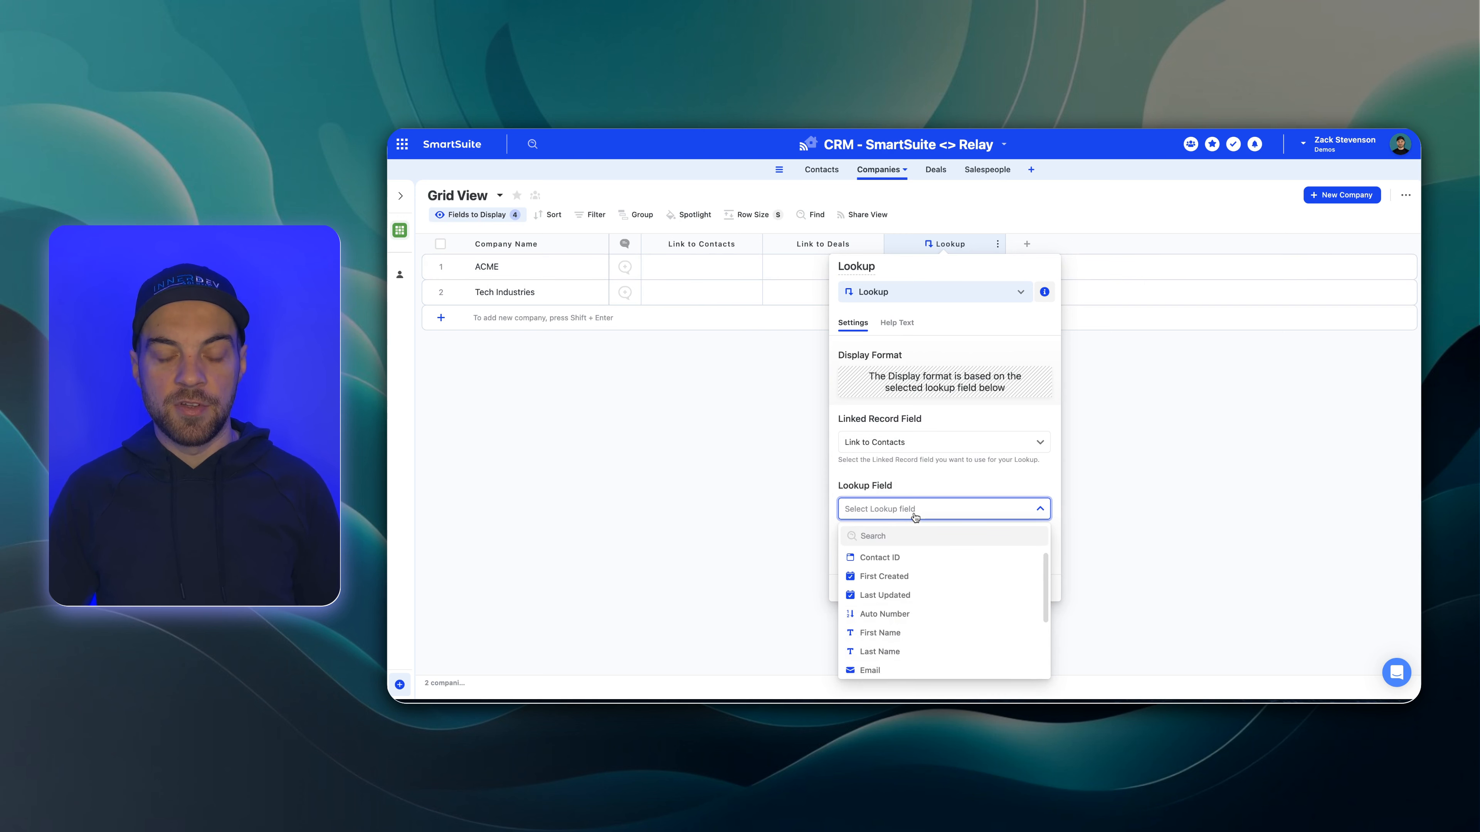
type("sal")
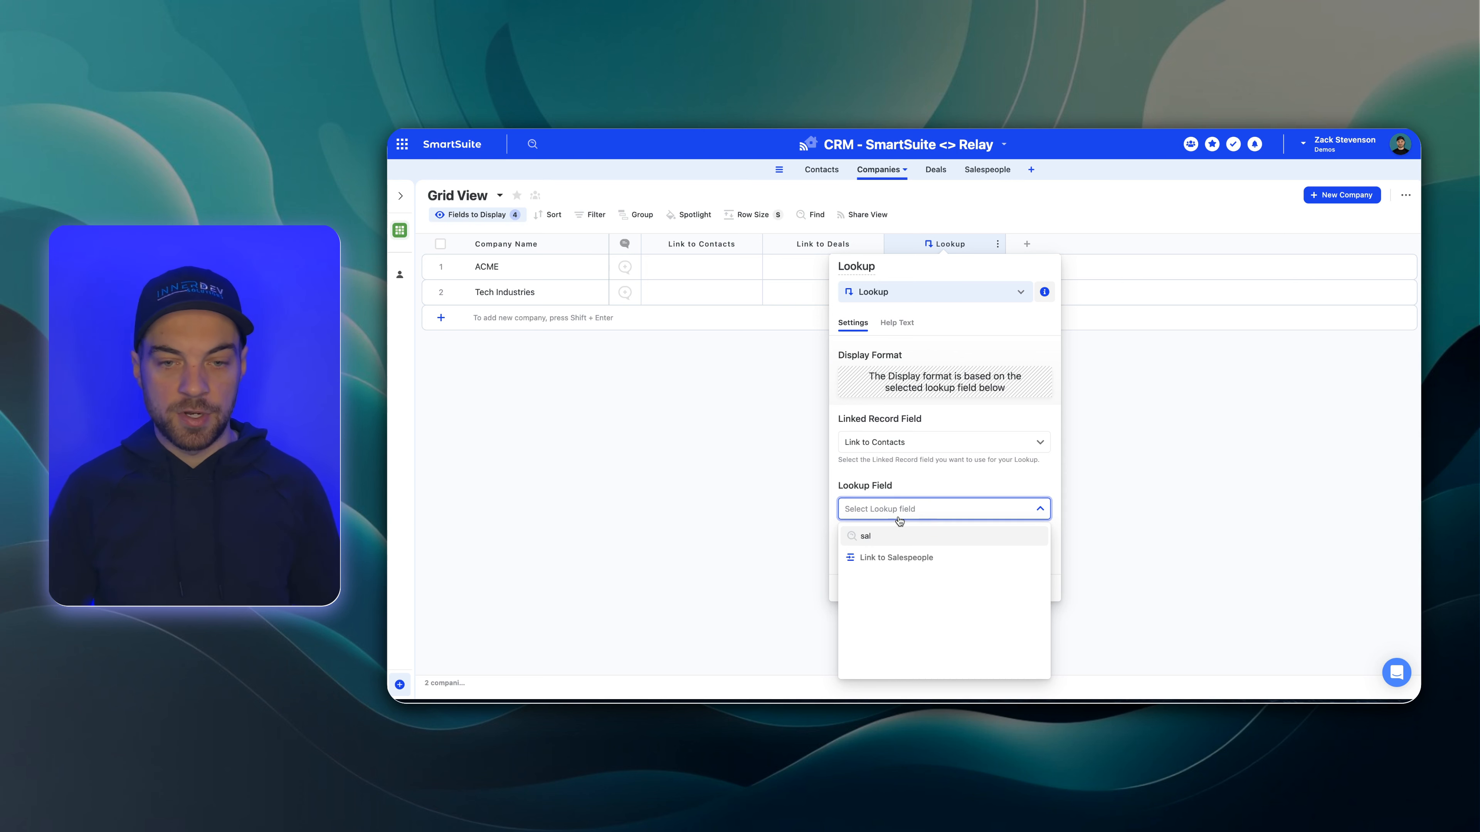
left_click(927, 560)
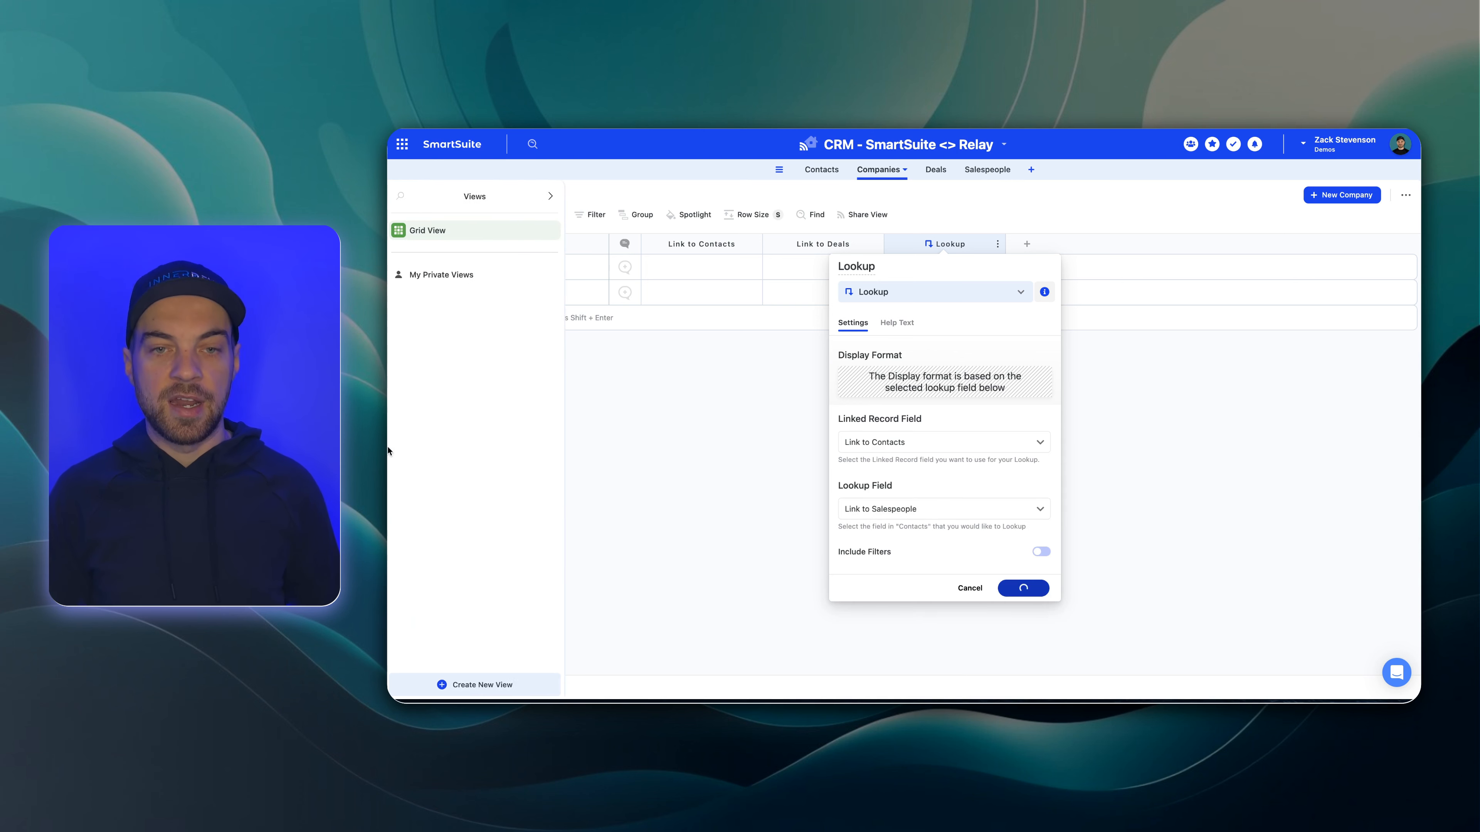
- Save the Companies lookup field, and display the Link to Companies and Link to Contacts fields in the Deals grid
left_click(1027, 585)
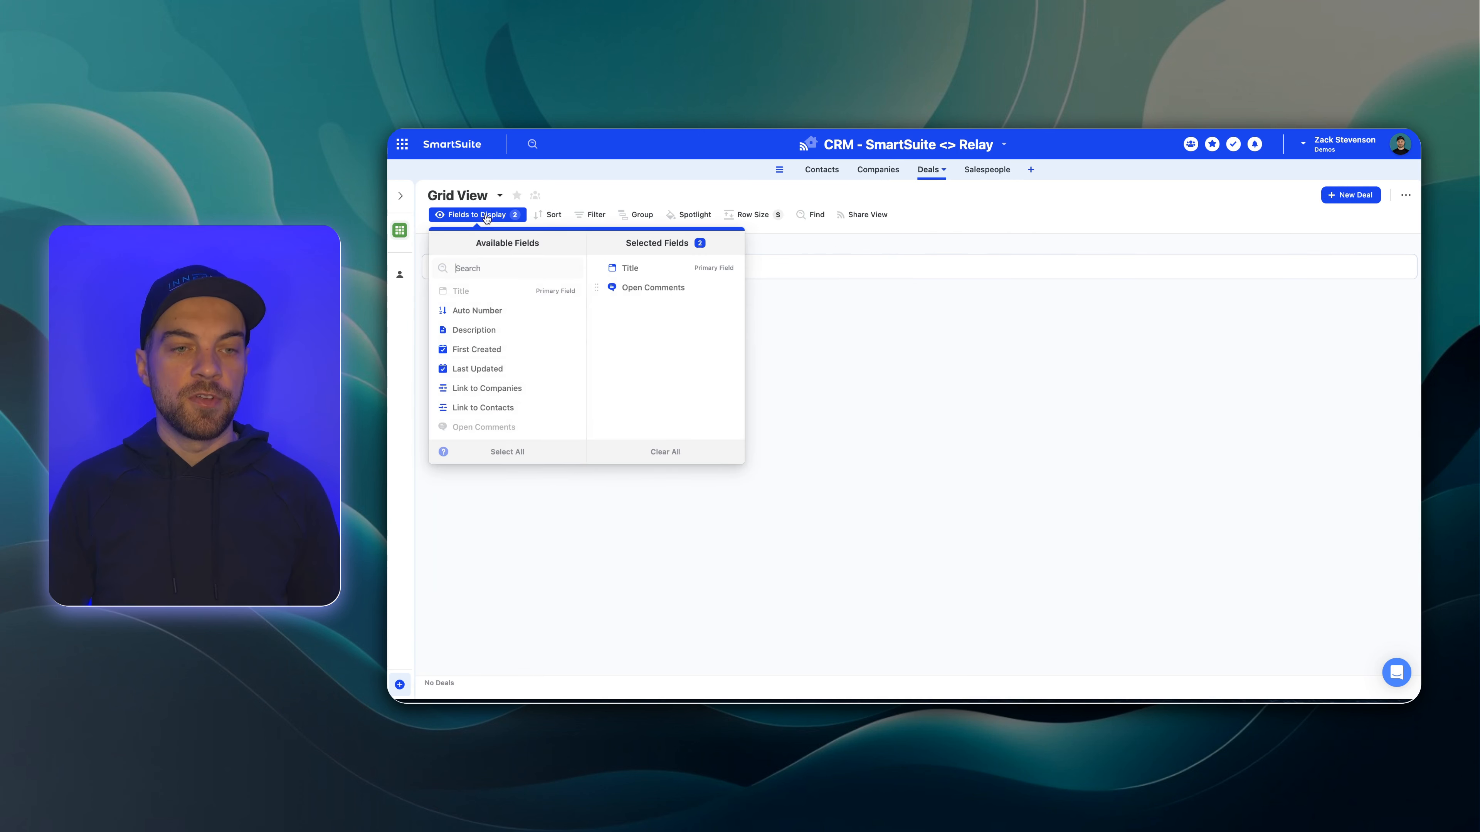
left_click(509, 394)
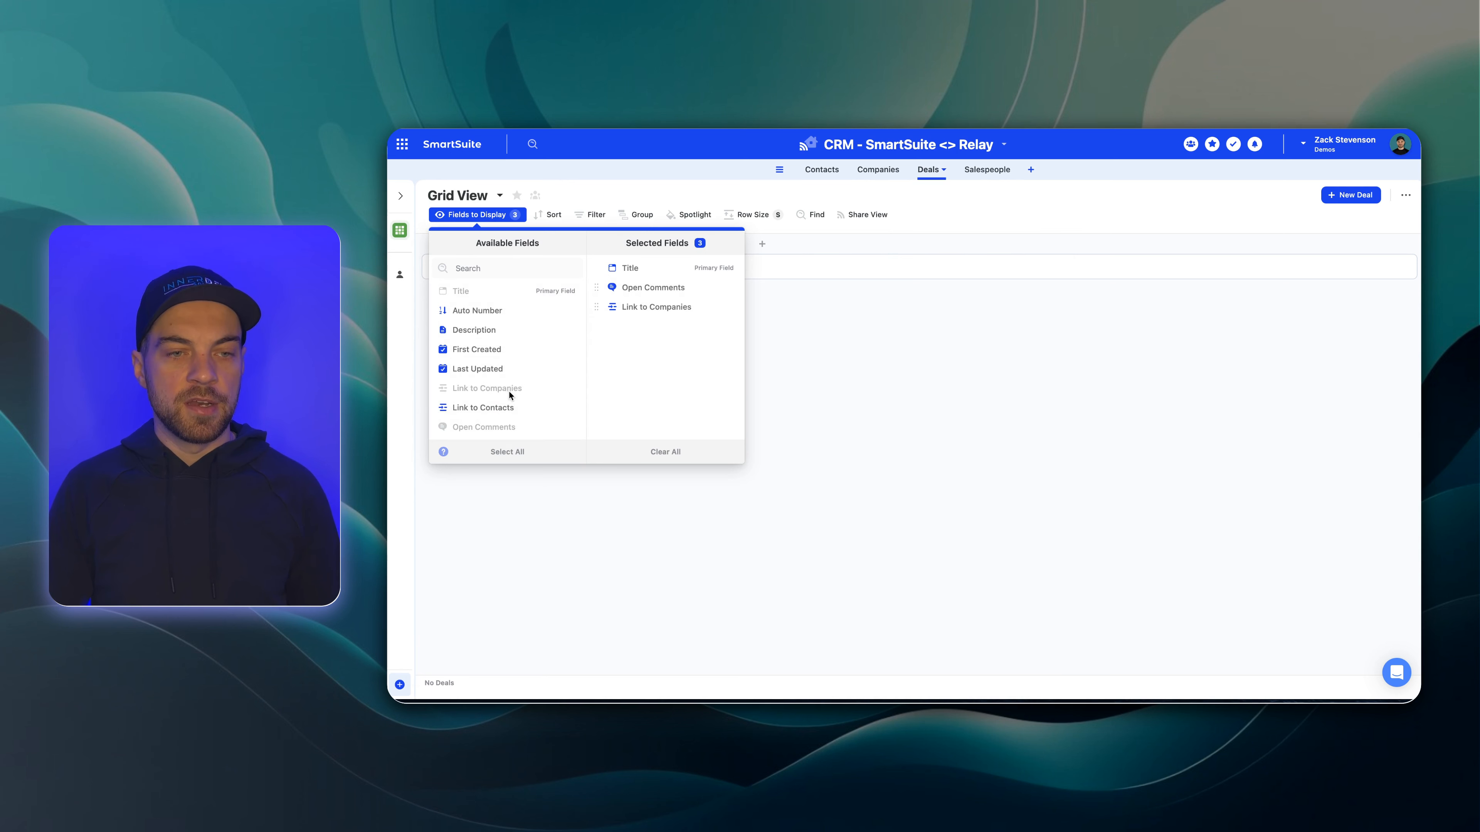
left_click(524, 413)
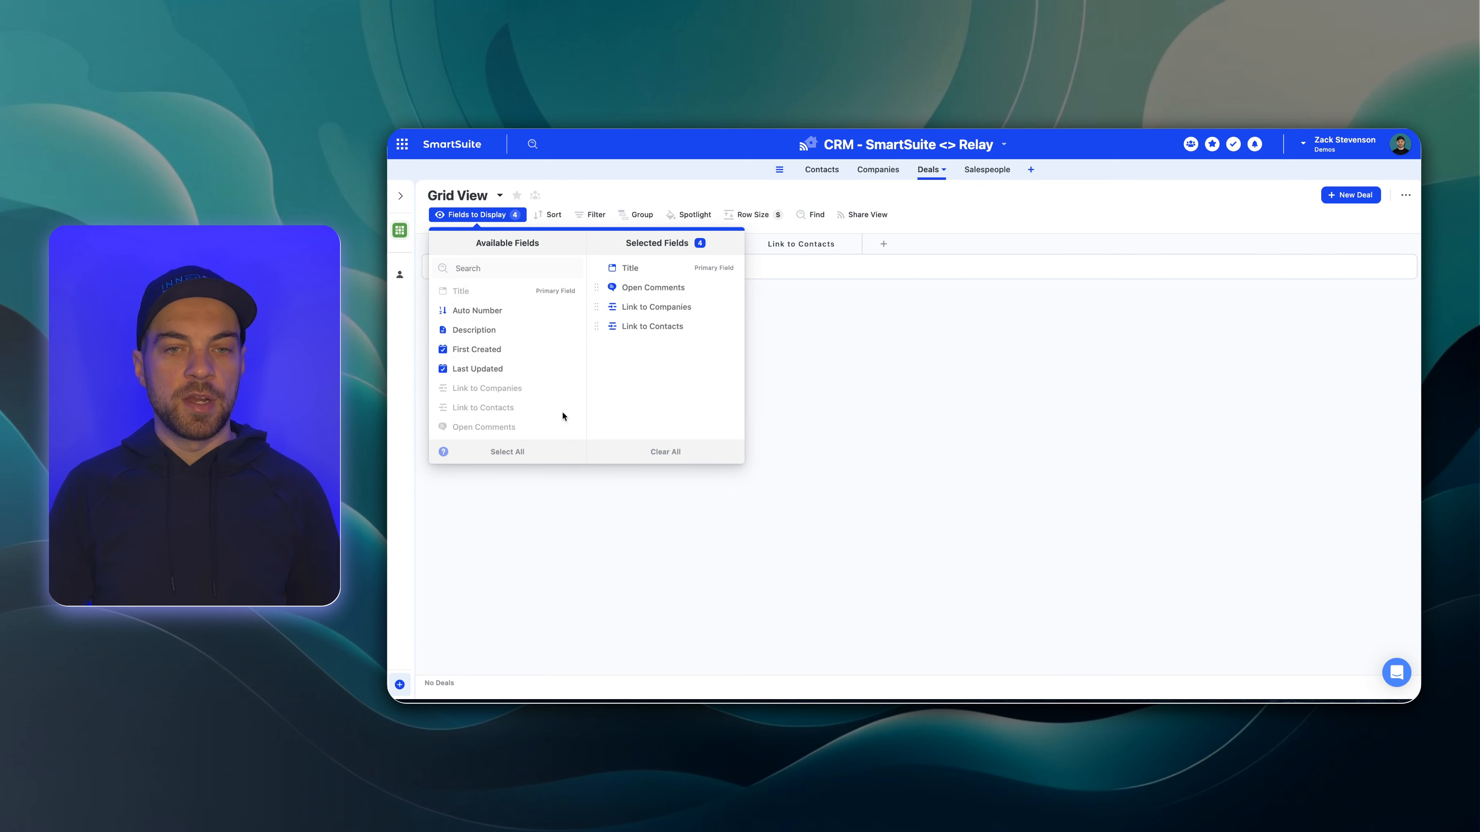
left_click(829, 373)
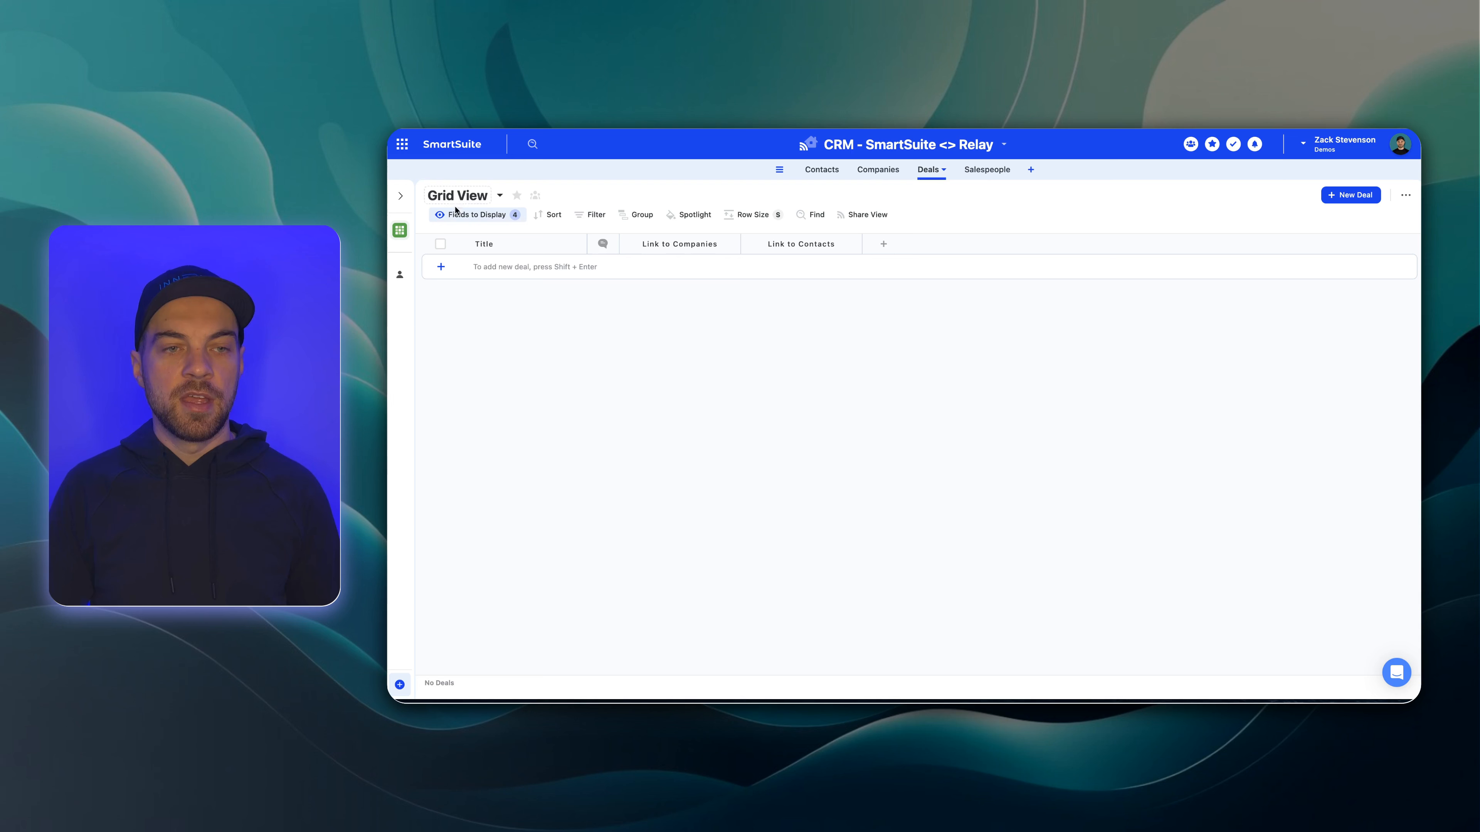
- Add a Linked Record field in Deals that points to this solution's Salespeople table, with linking to multiple records turned off
left_click(883, 243)
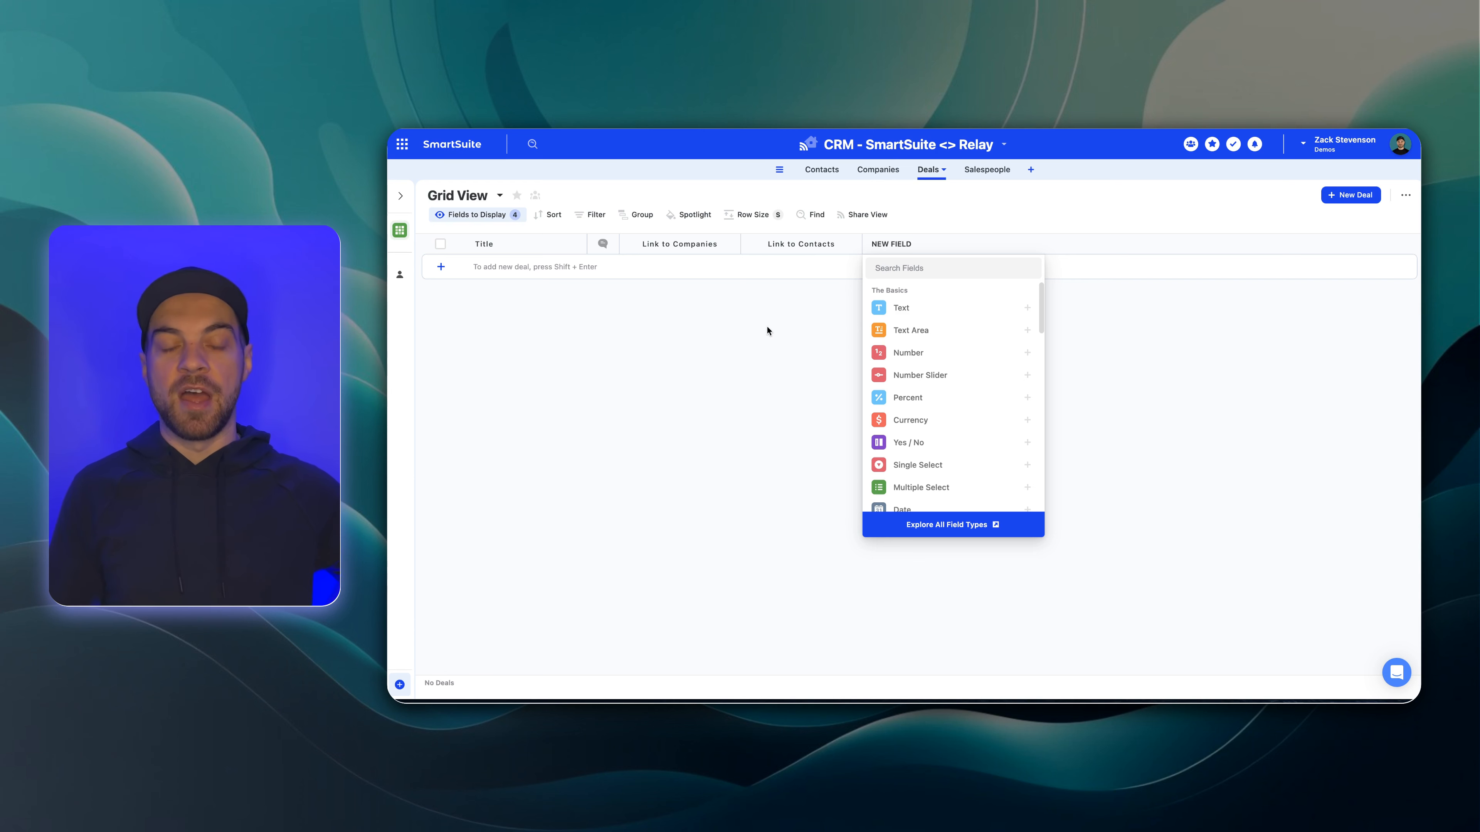
type("li")
left_click(920, 421)
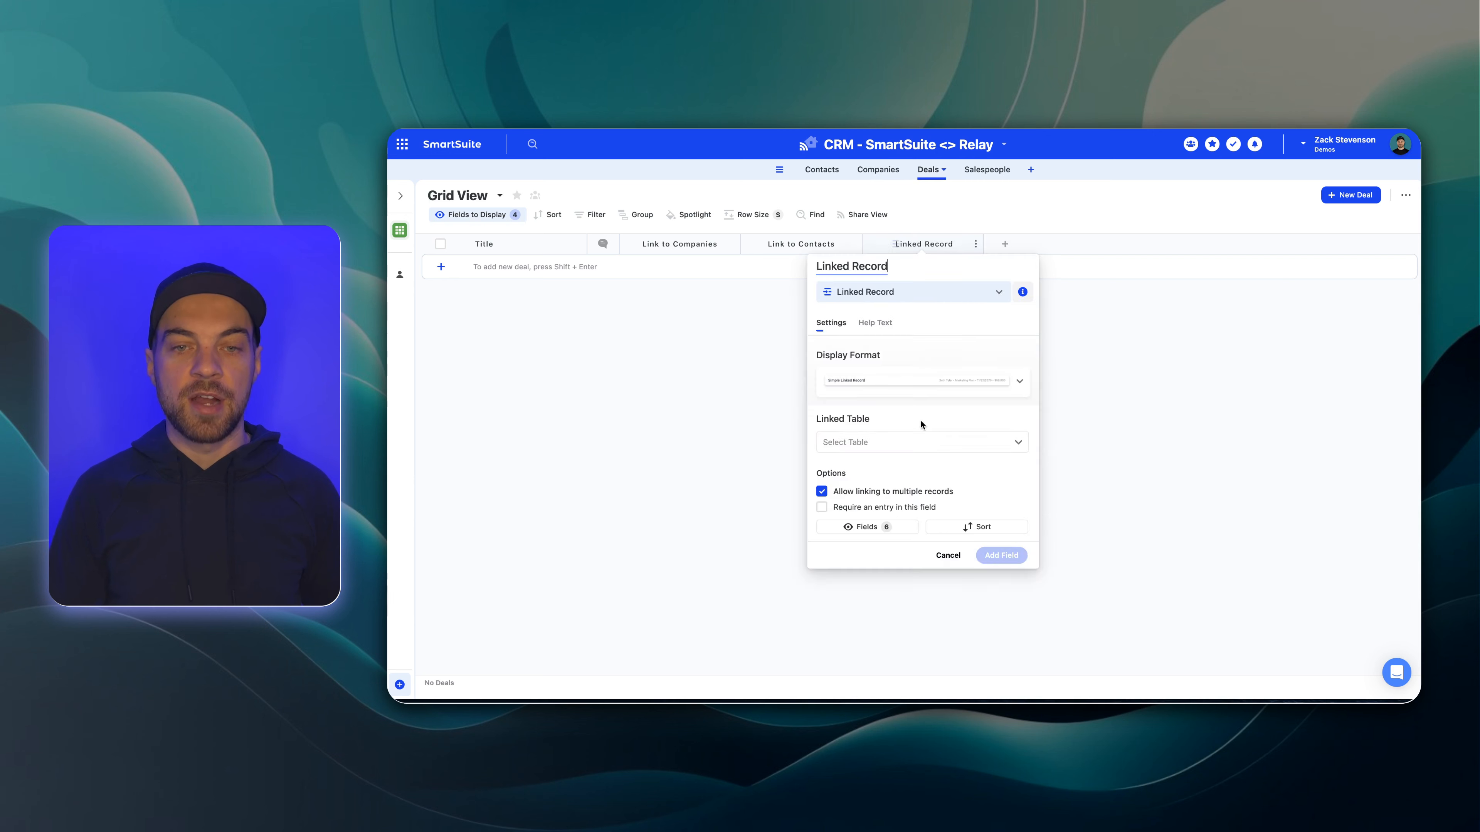
left_click(967, 442)
left_click(871, 549)
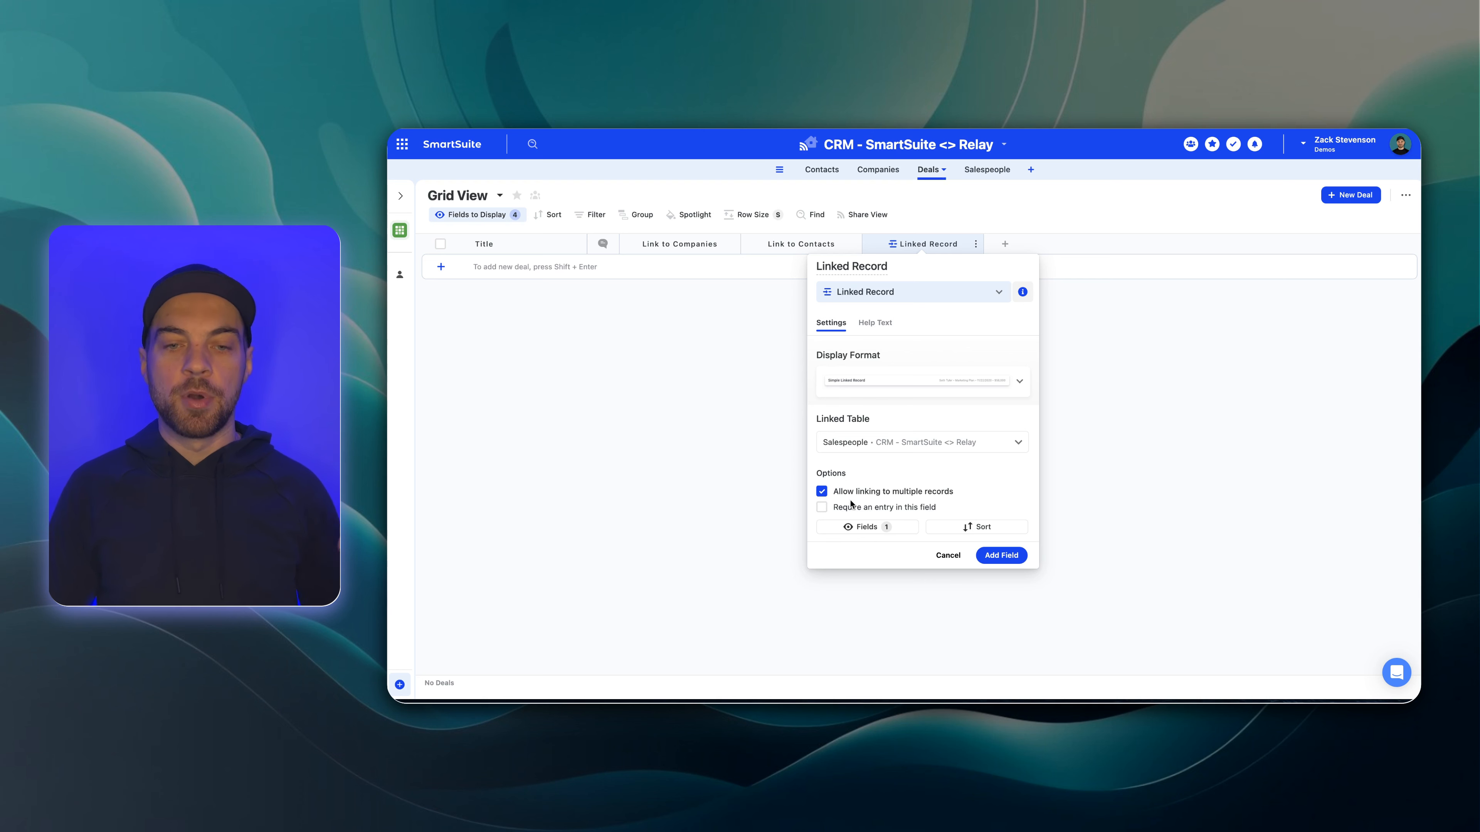
left_click(822, 494)
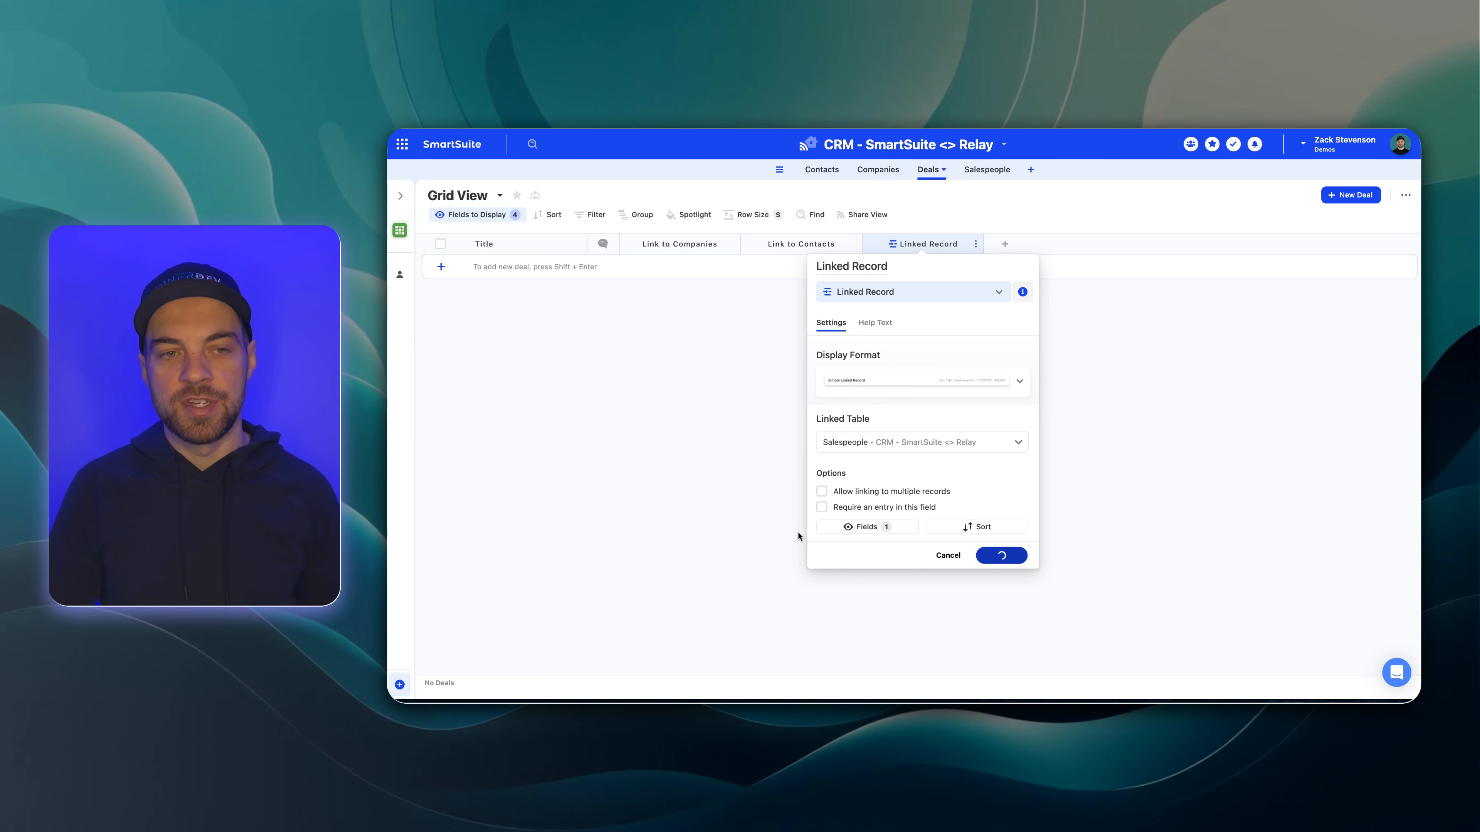
- Add a Text field named Deal Name to the Deals table
left_click(1004, 245)
left_click(1034, 304)
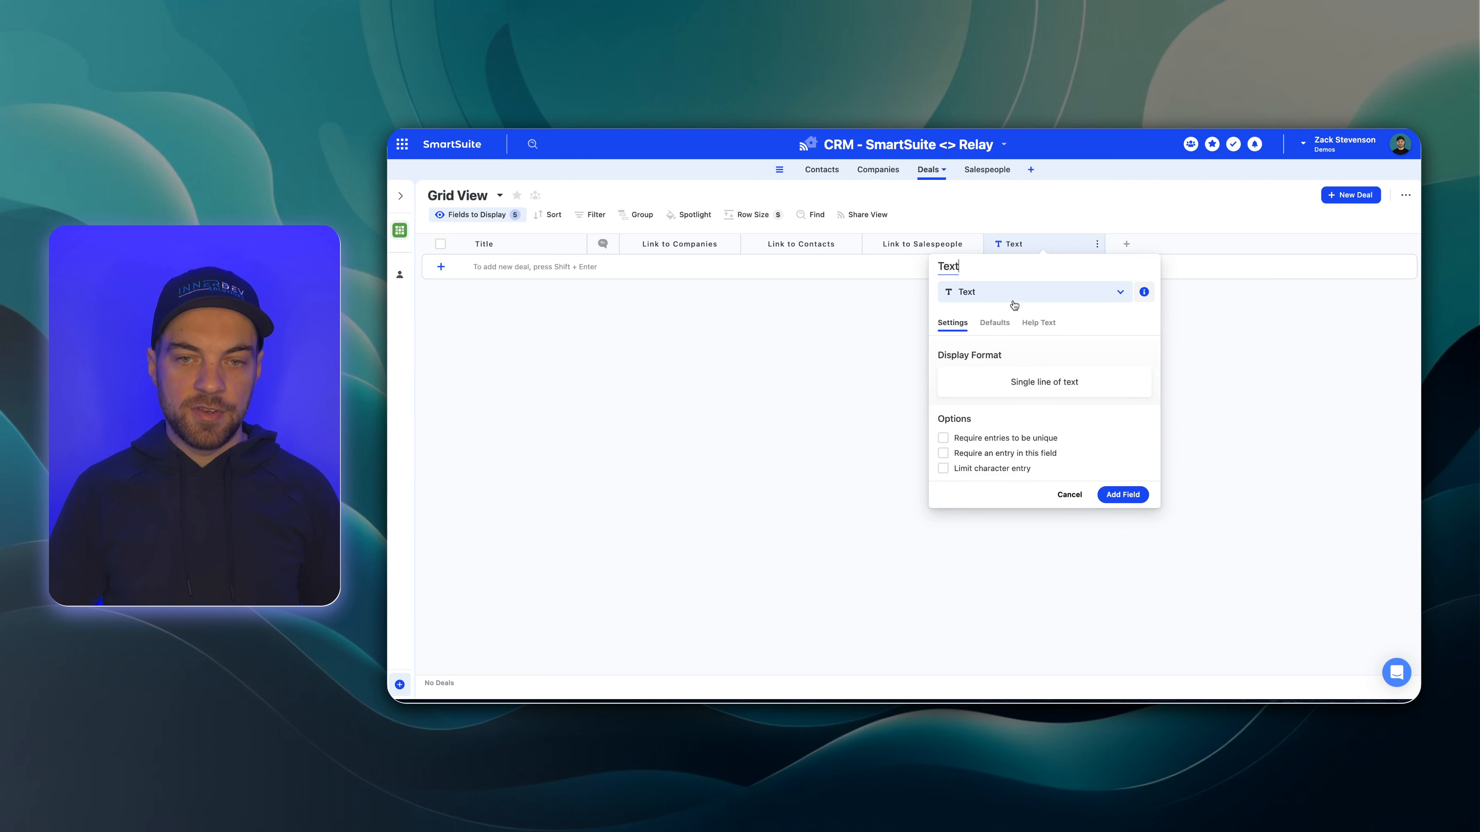
double_click(995, 273)
type("Deal Name")
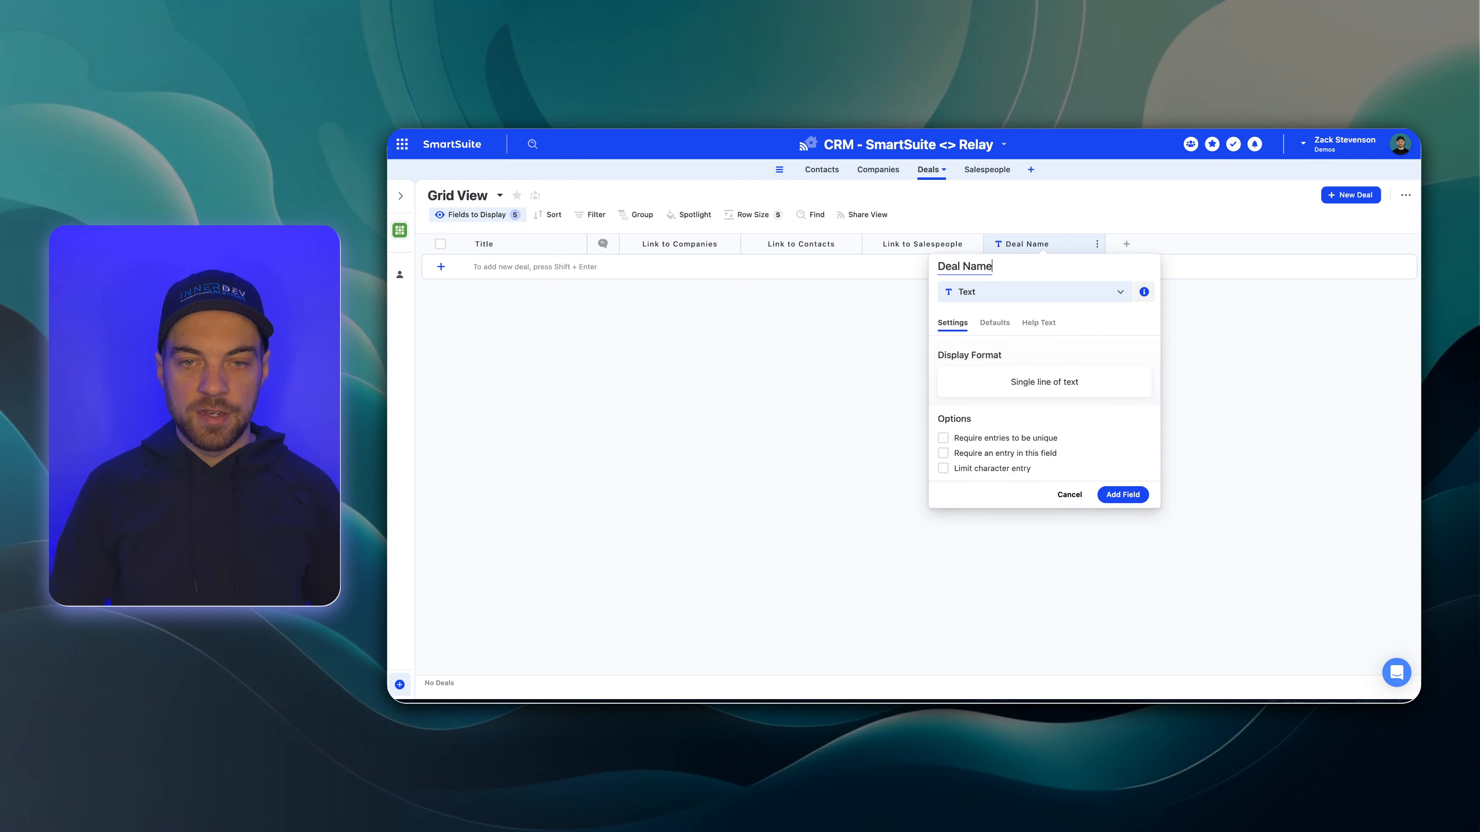
left_click(1122, 495)
- Add a Currency field named Deal Value to the Deals table
left_click(1127, 244)
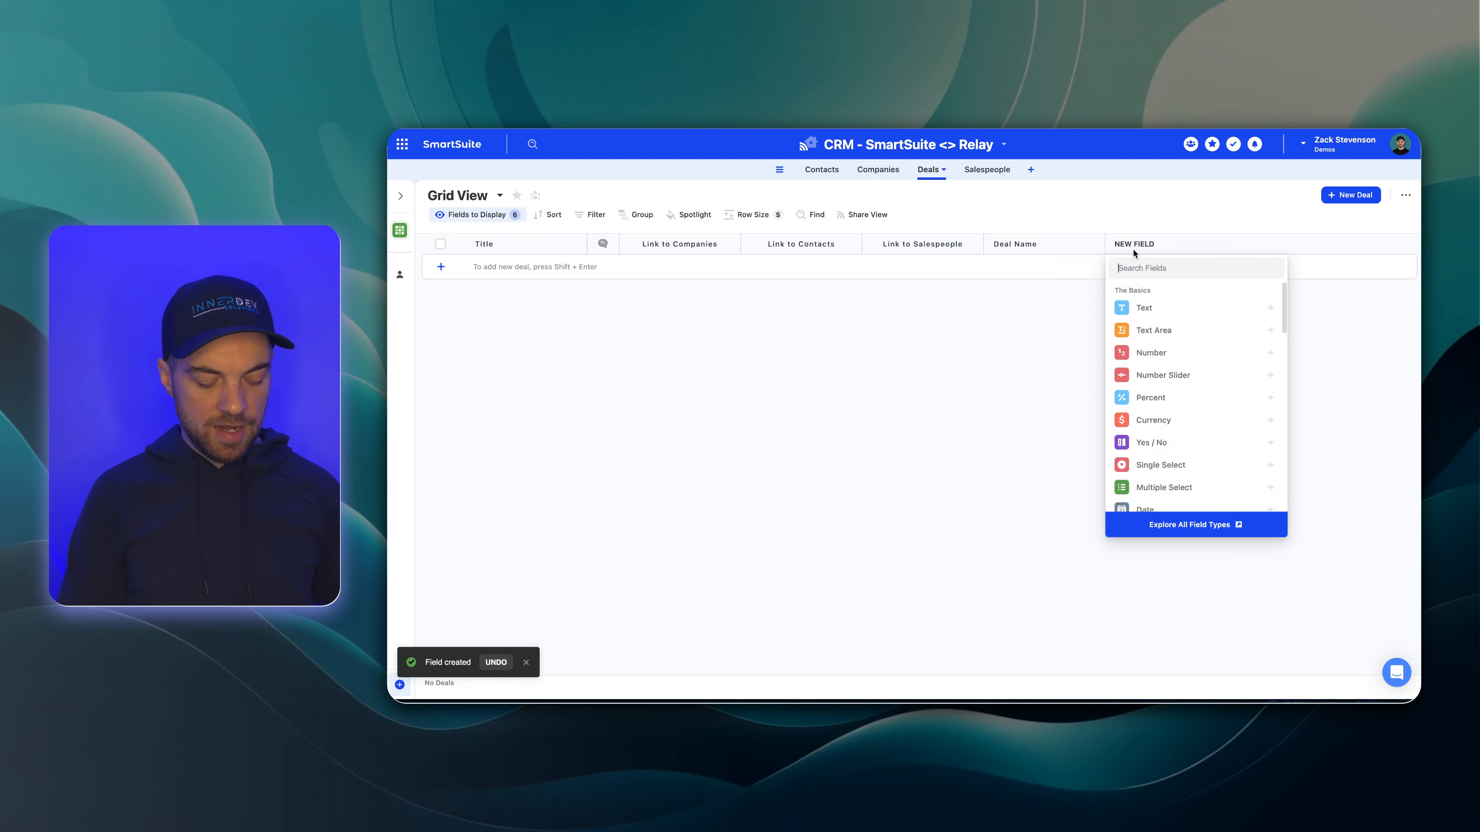
type("curre")
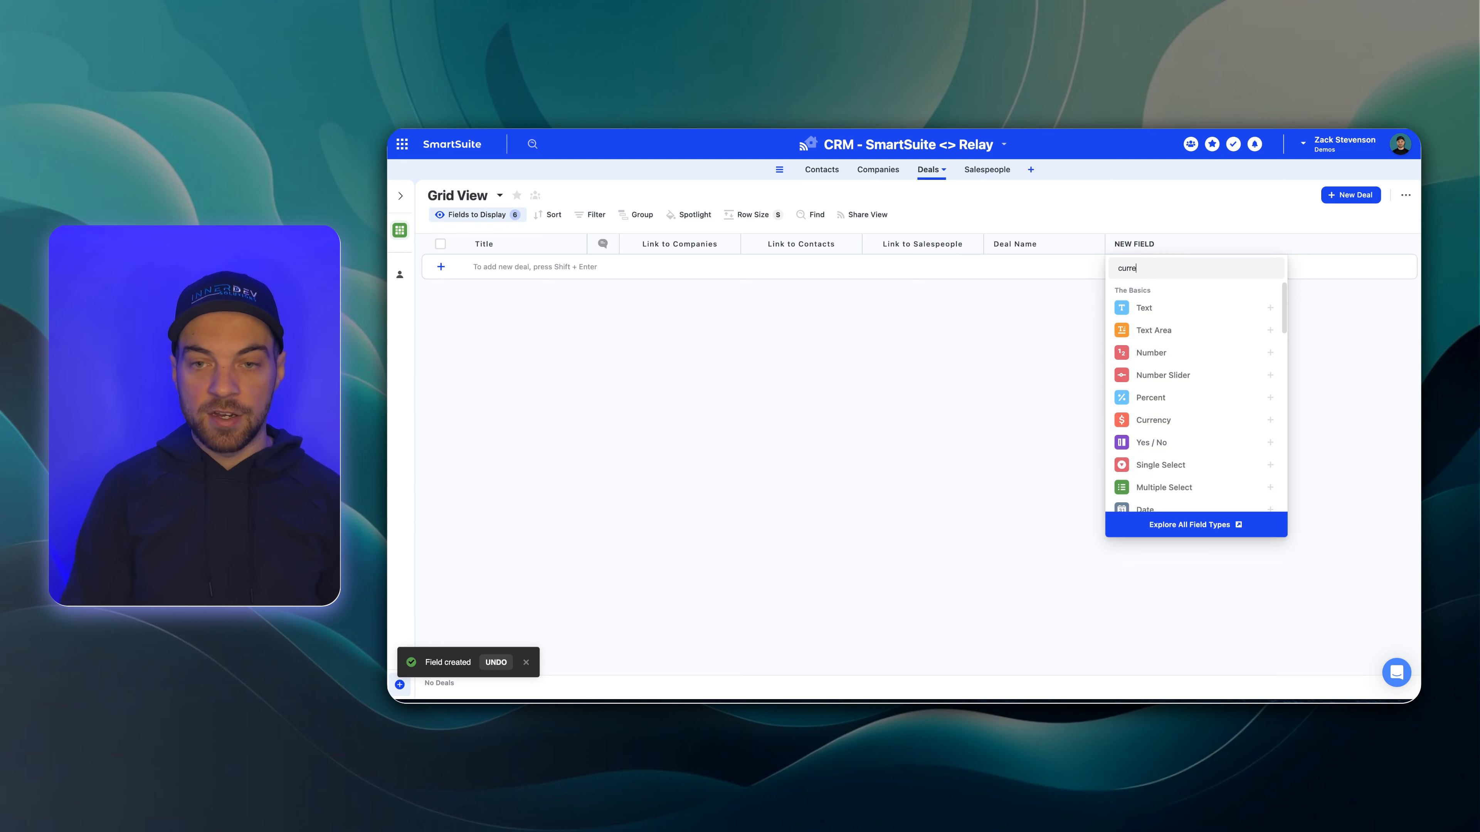
left_click(1153, 308)
type("Deal Na")
key("BackSpace")
key("BackSpace")
type("Value")
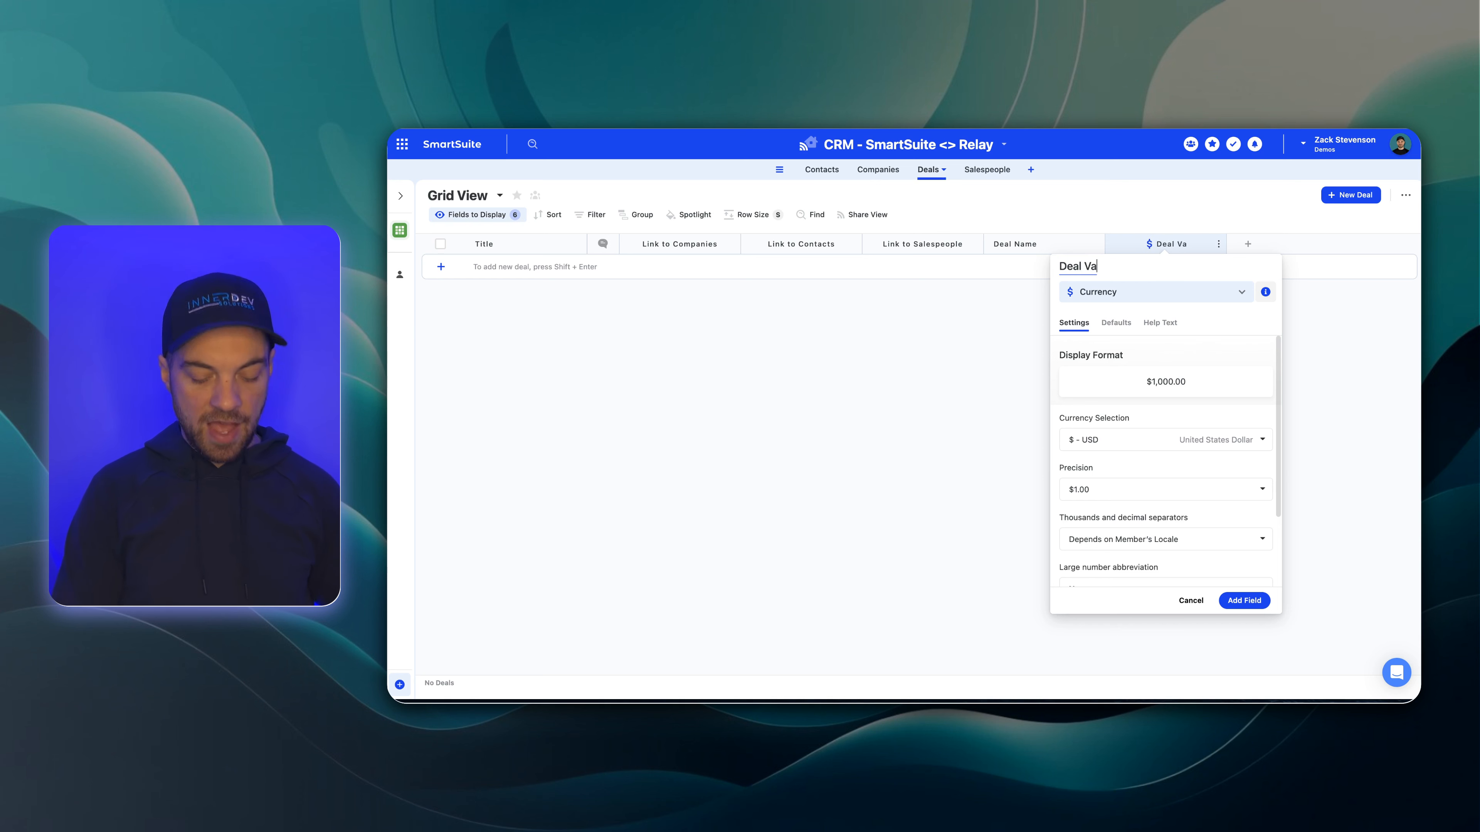
- Create a Status field in the Deals table and name it Stage
type("st")
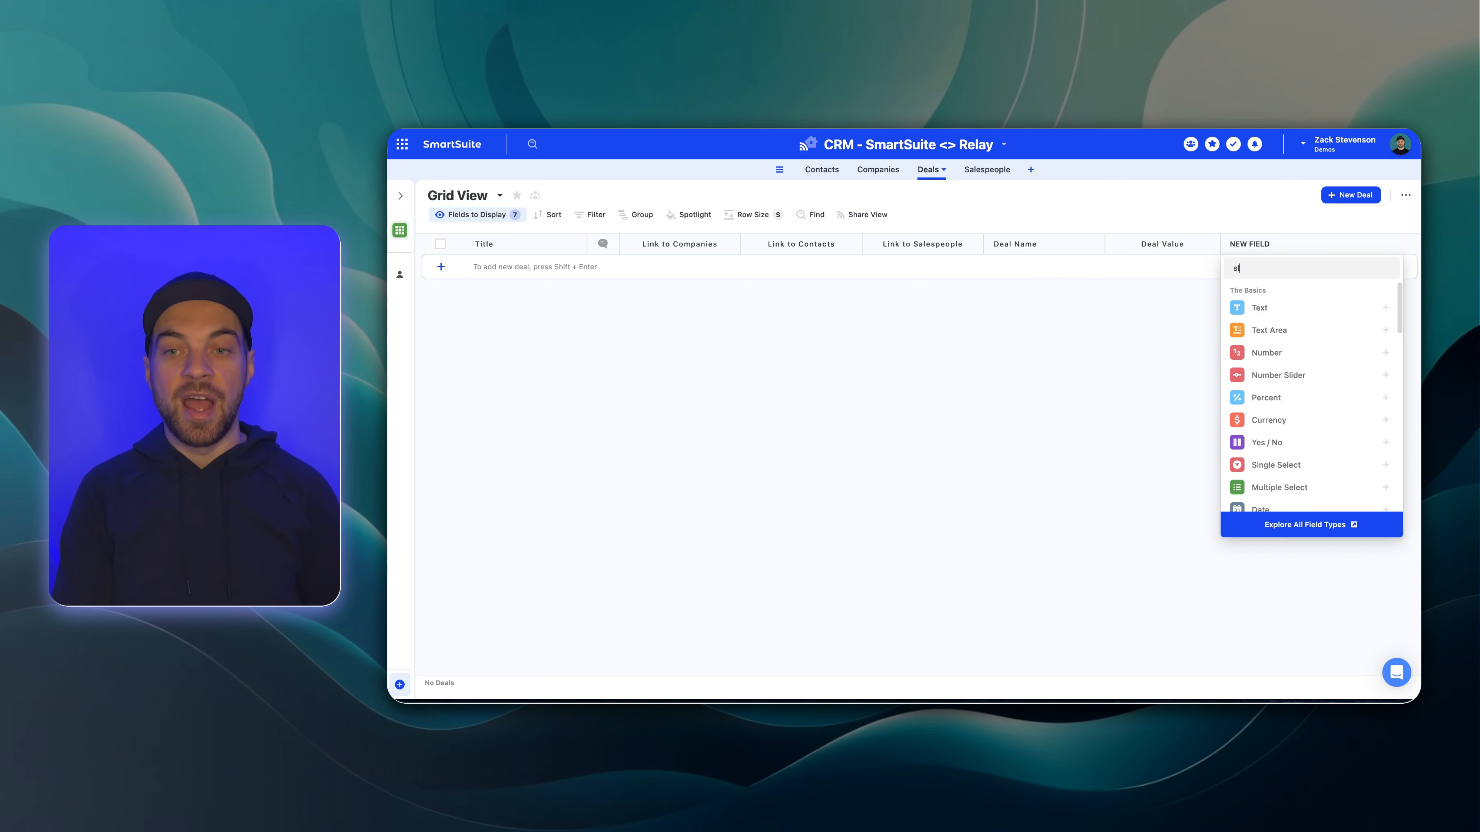
type("atus")
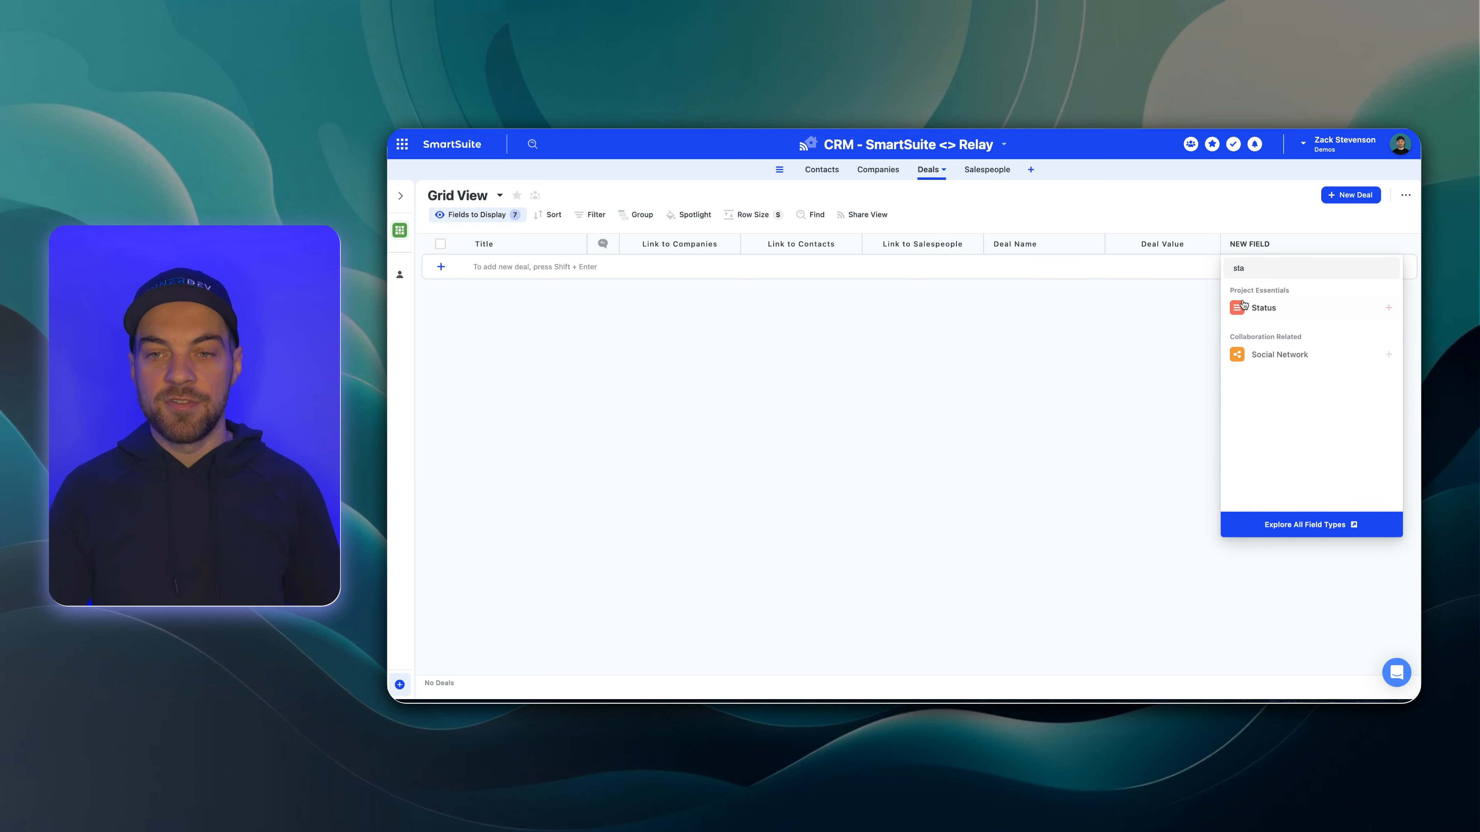
key("Return")
double_click(1210, 274)
key("BackSpace")
type("Stage")
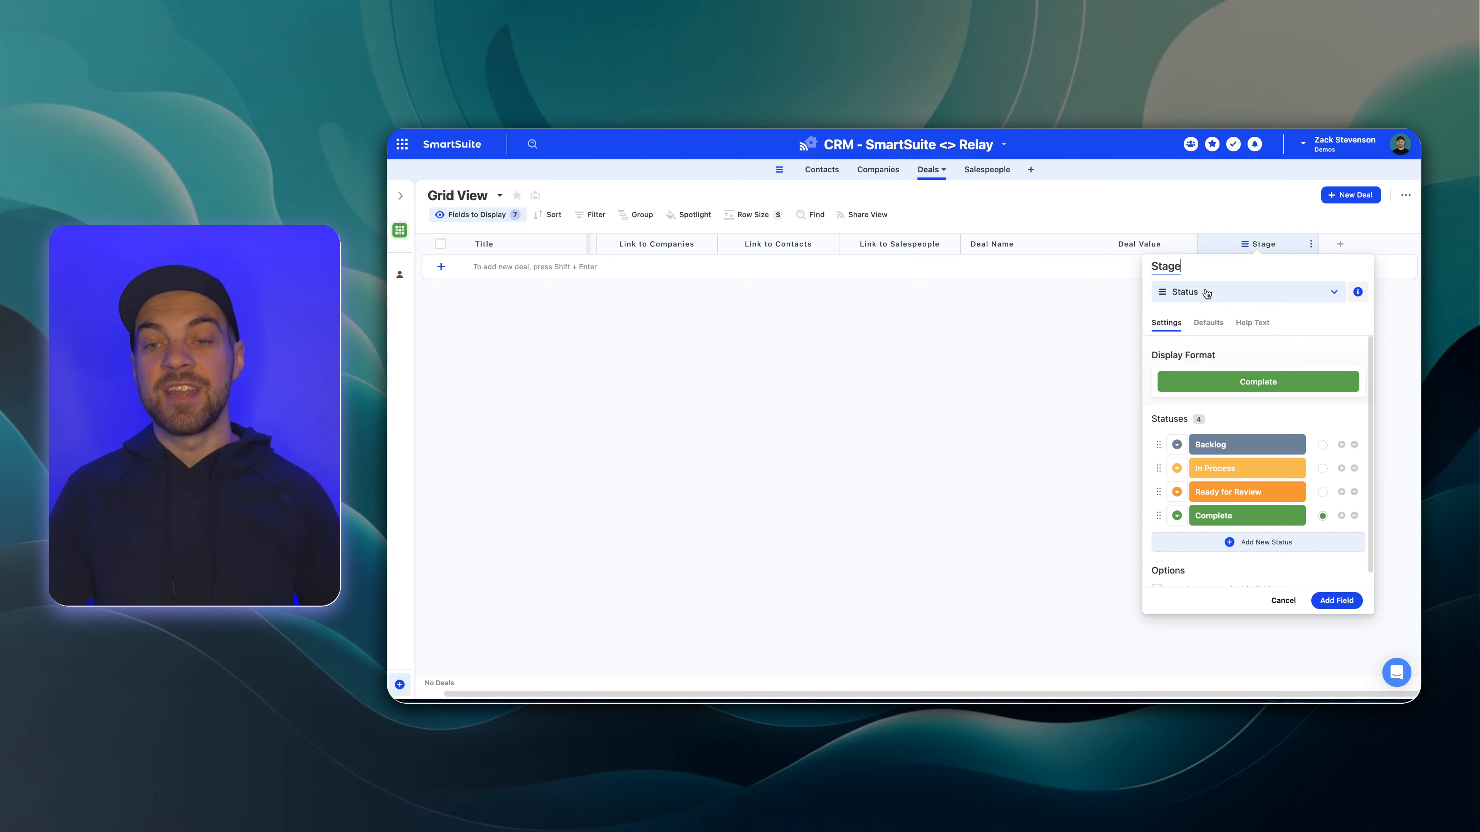
- Rename the first three Stage statuses as New, Qualified and Proposal Sent, and check the field's default status
left_click(1239, 446)
type("New")
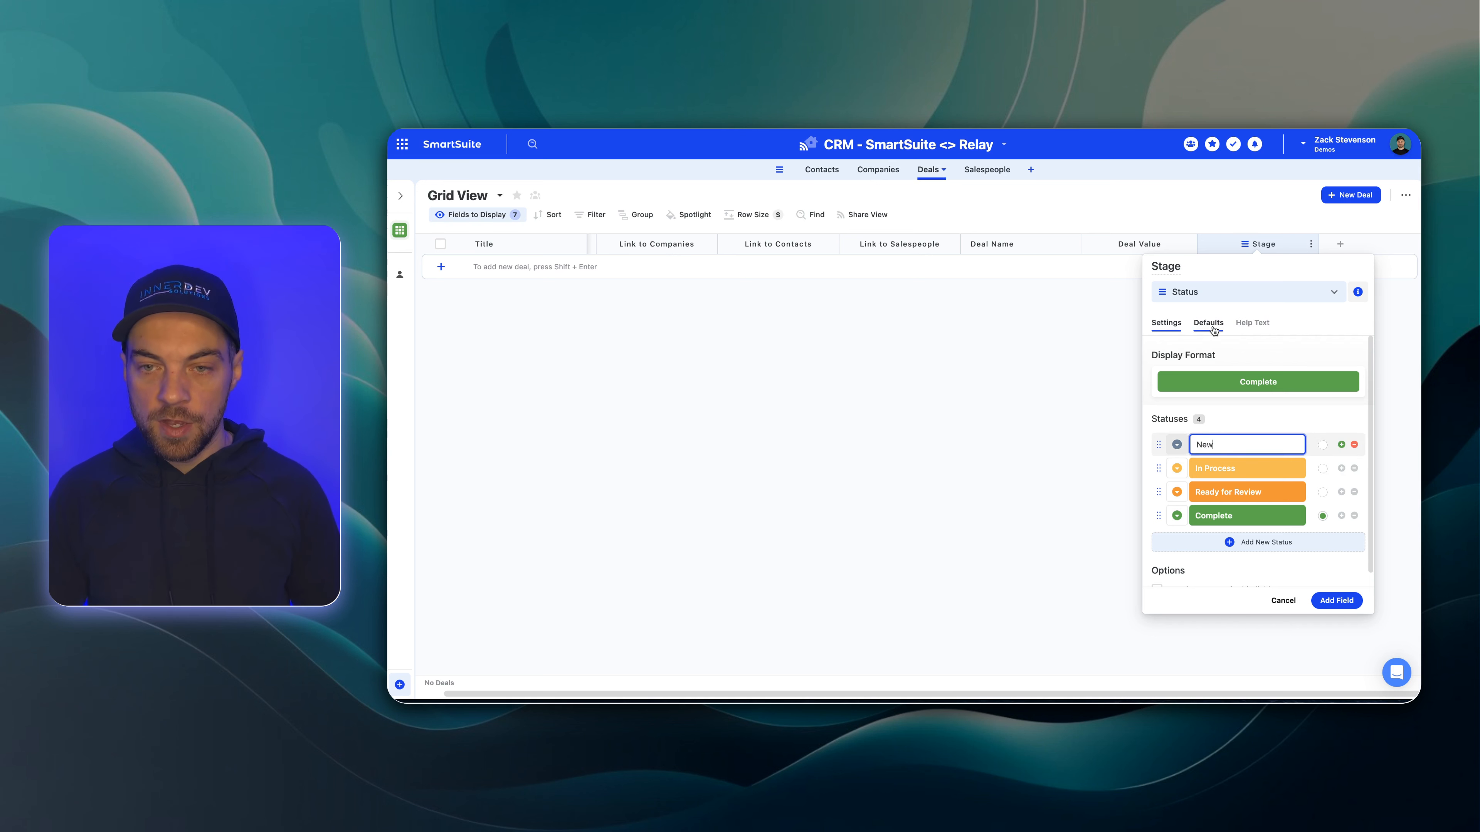
left_click(1213, 330)
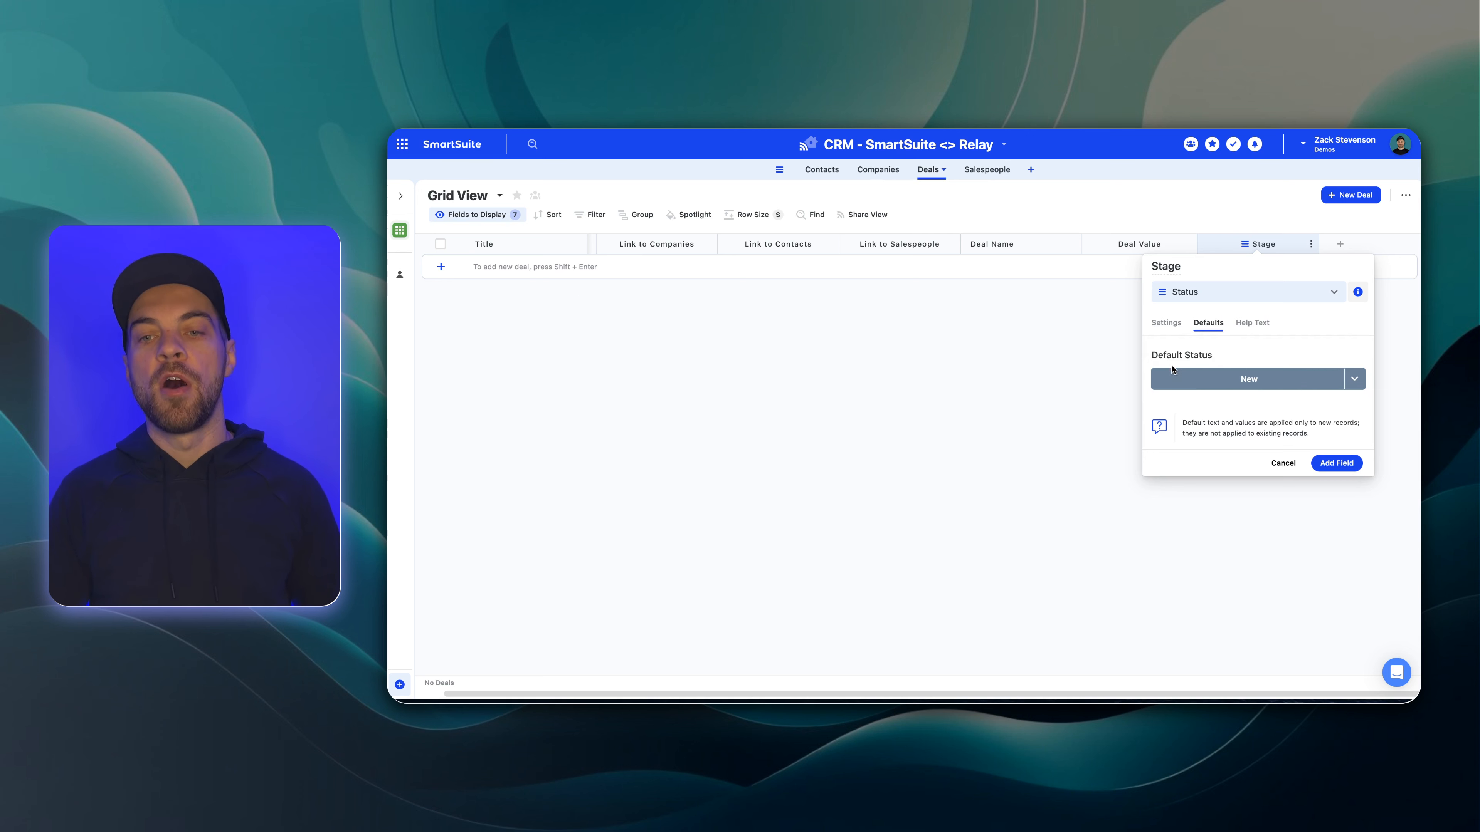
left_click(1168, 324)
scroll(1223, 431, "down", 1)
left_click(1242, 452)
type("Qualified")
left_click(1252, 476)
type("Proposal Sent")
- Rename the Complete status as Closed - Won, add a Closed - Lost status, and save the Stage field
left_click(1251, 501)
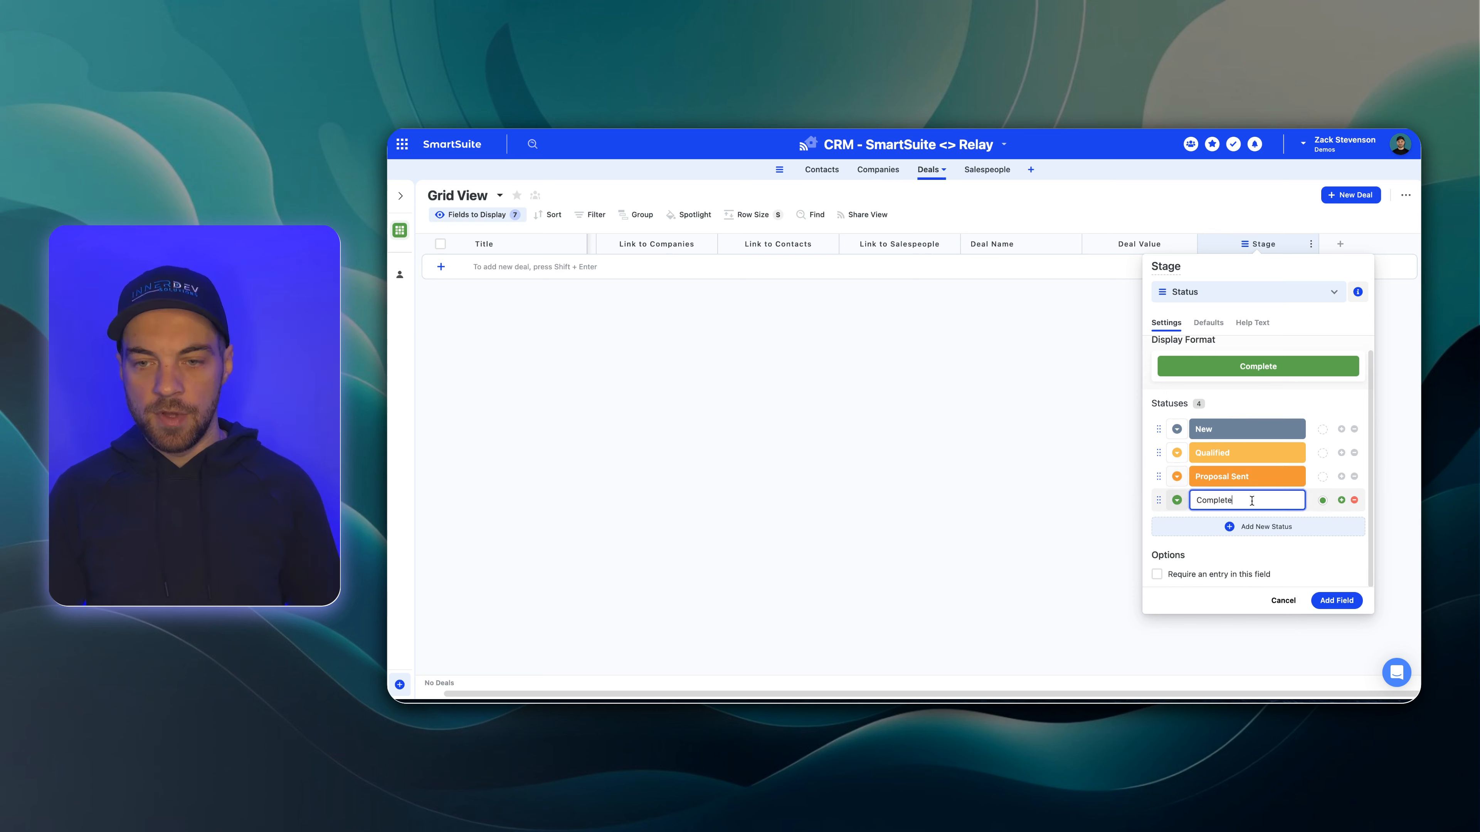
double_click(1251, 500)
type("Closed - Won")
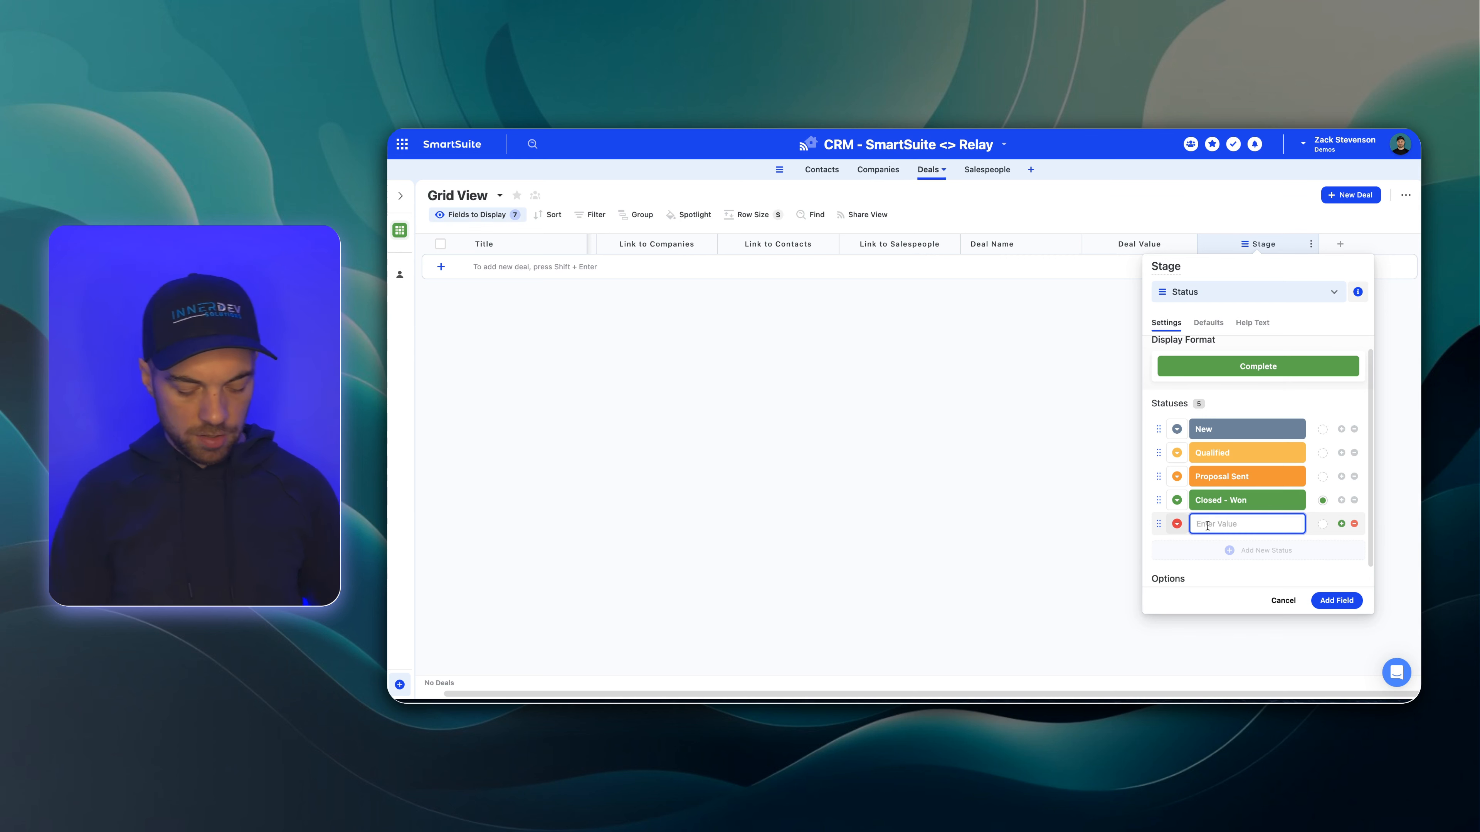
type("Closed - Los")
type("t")
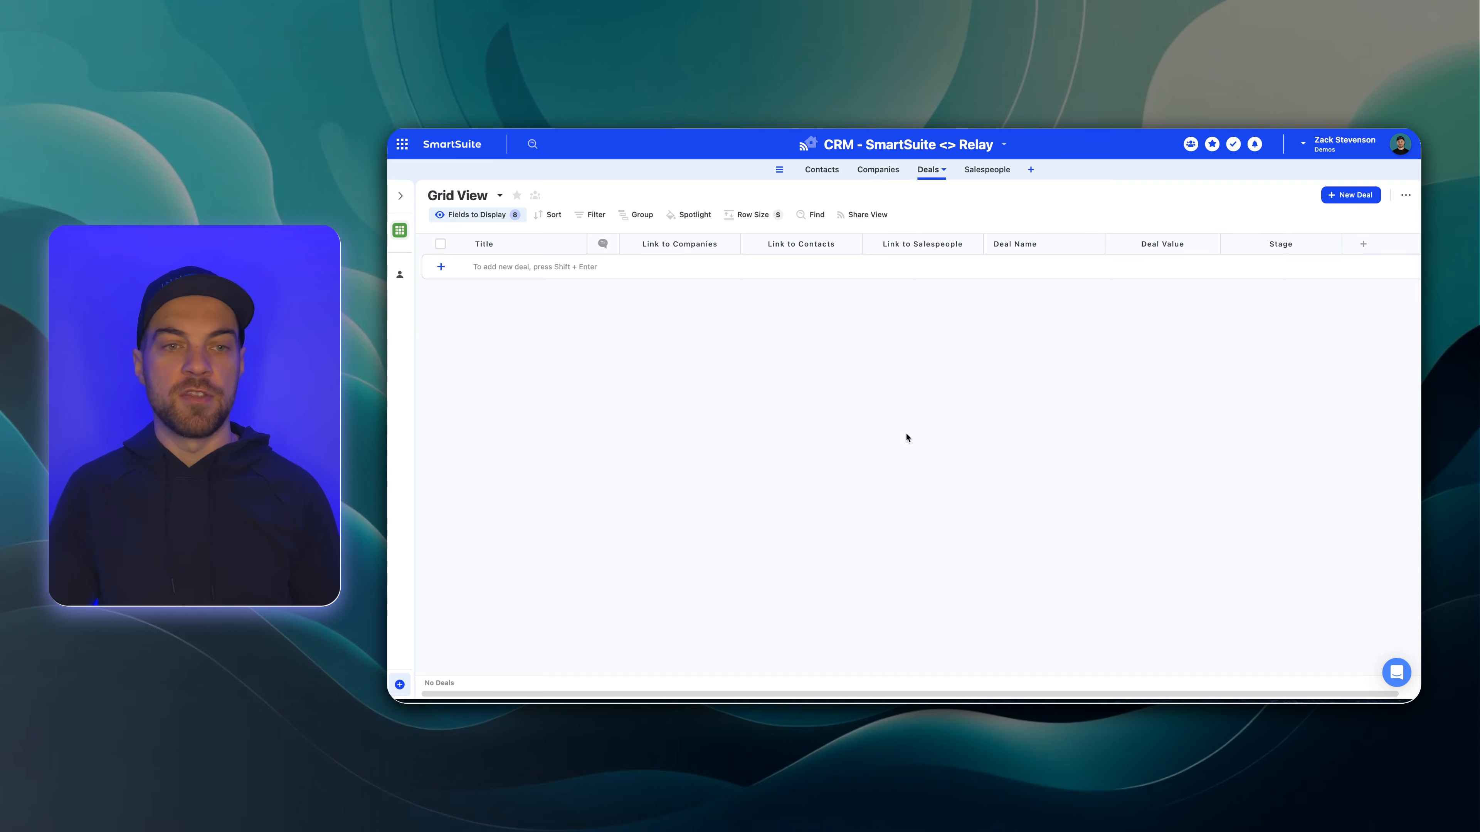
- Rename the Deals primary field as Deal ID and make its title Auto Generated
double_click(502, 244)
type("Deal ID")
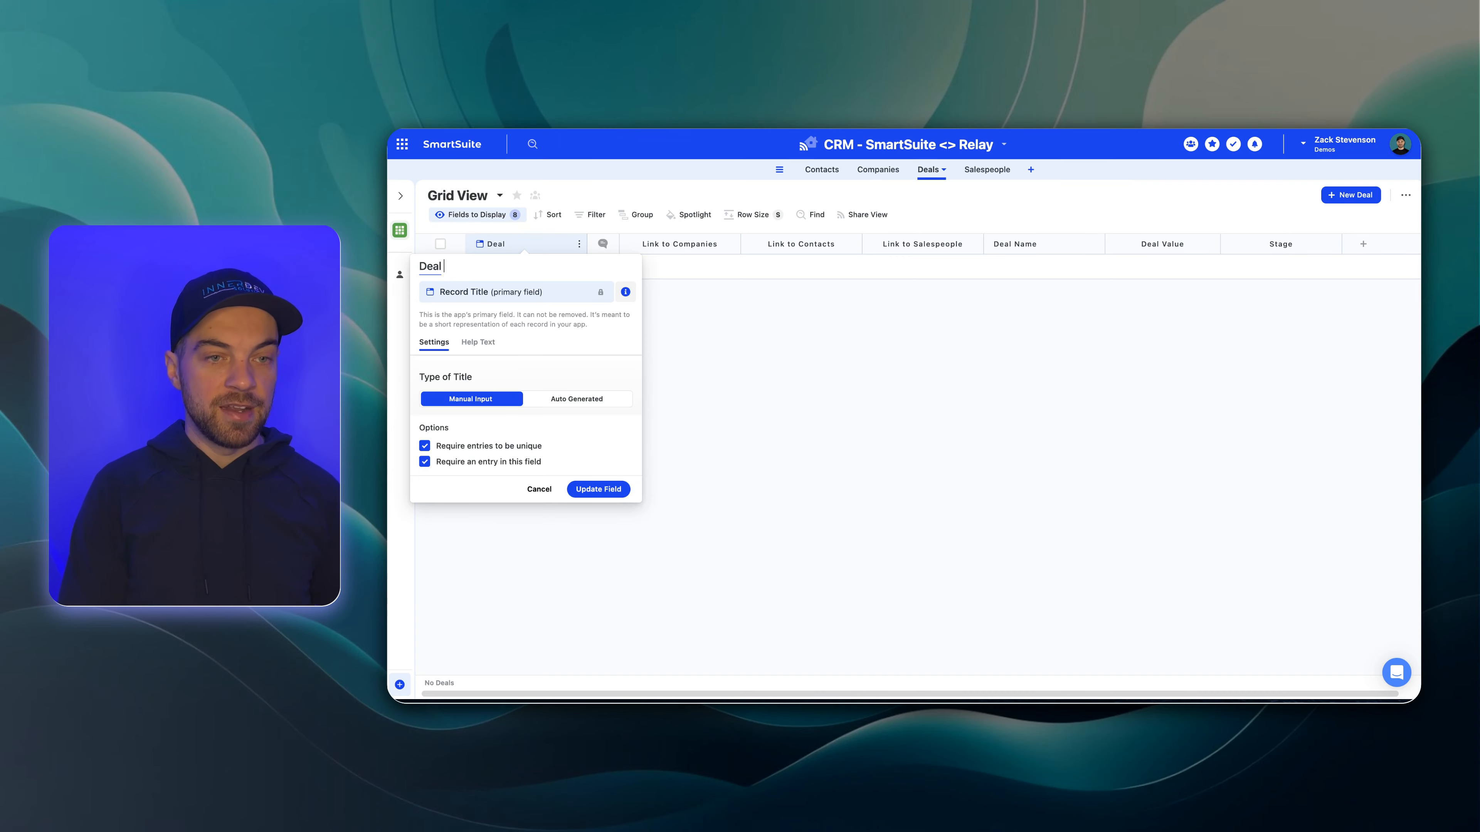
left_click(599, 401)
left_click(904, 463)
- Build the Deal ID title from Link to Companies, Deal Name and Auto Number separated by hyphens, and update the field
left_click(578, 460)
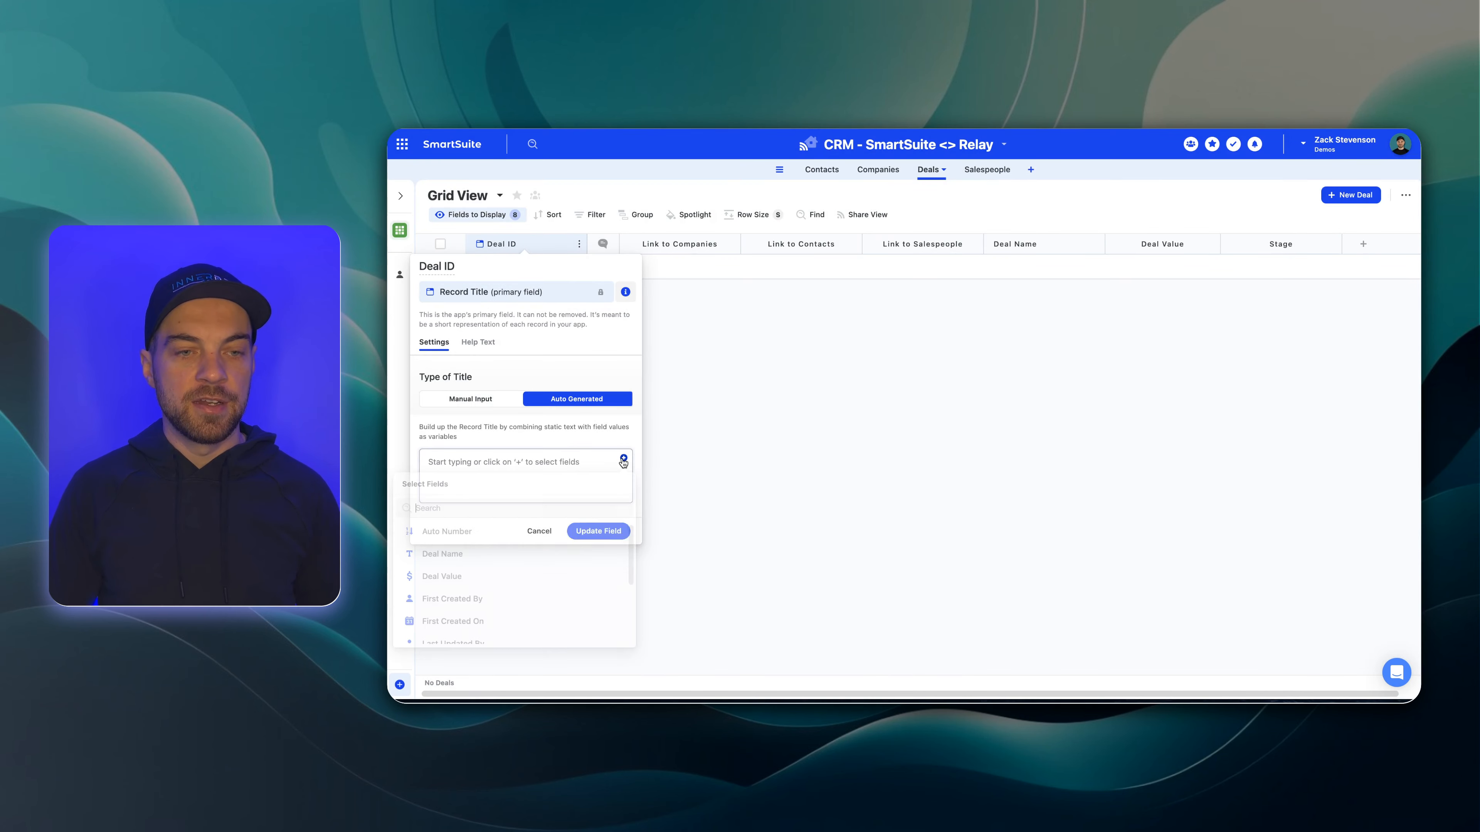
type("comp")
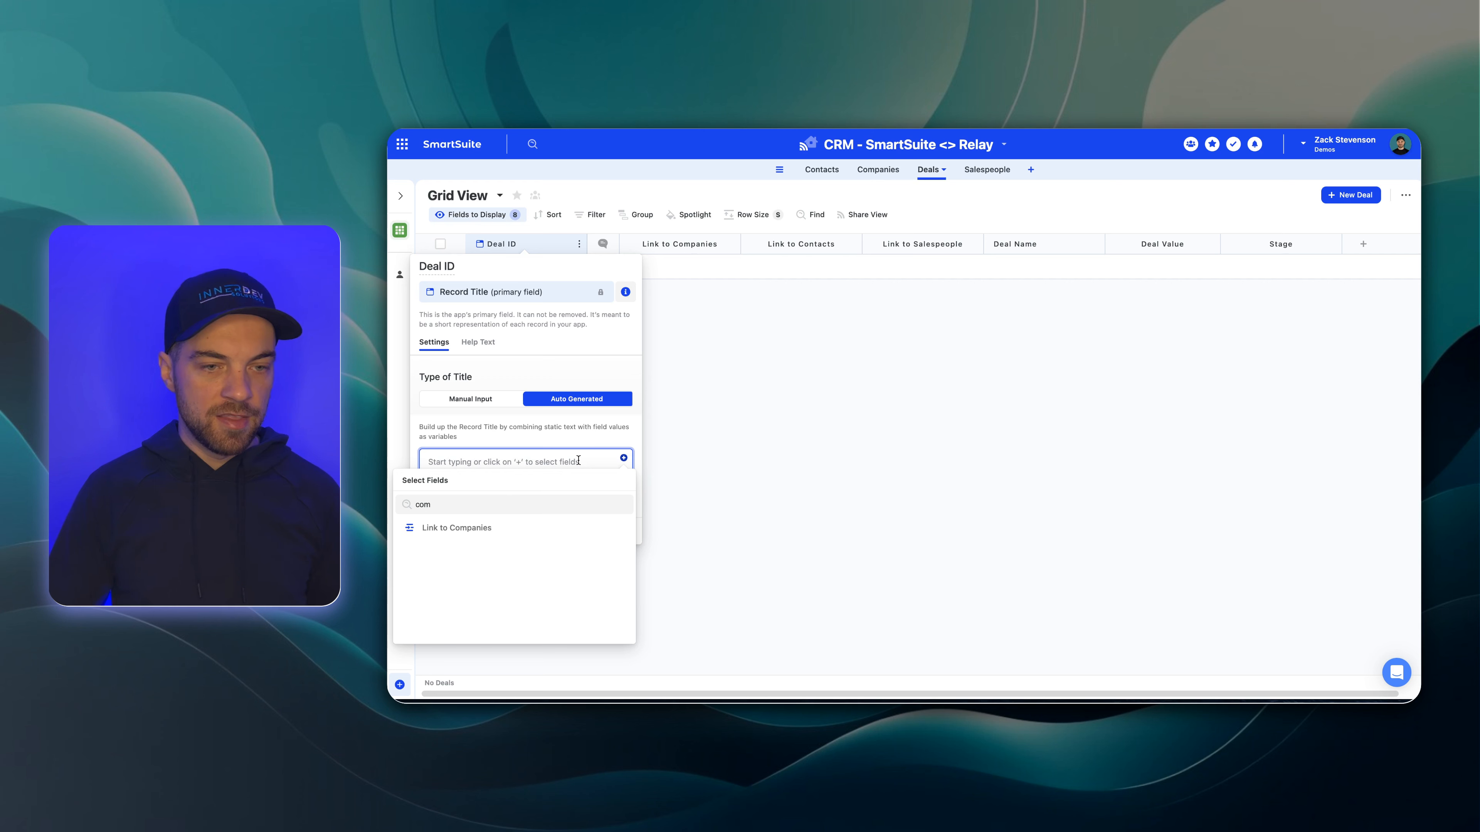
left_click(485, 528)
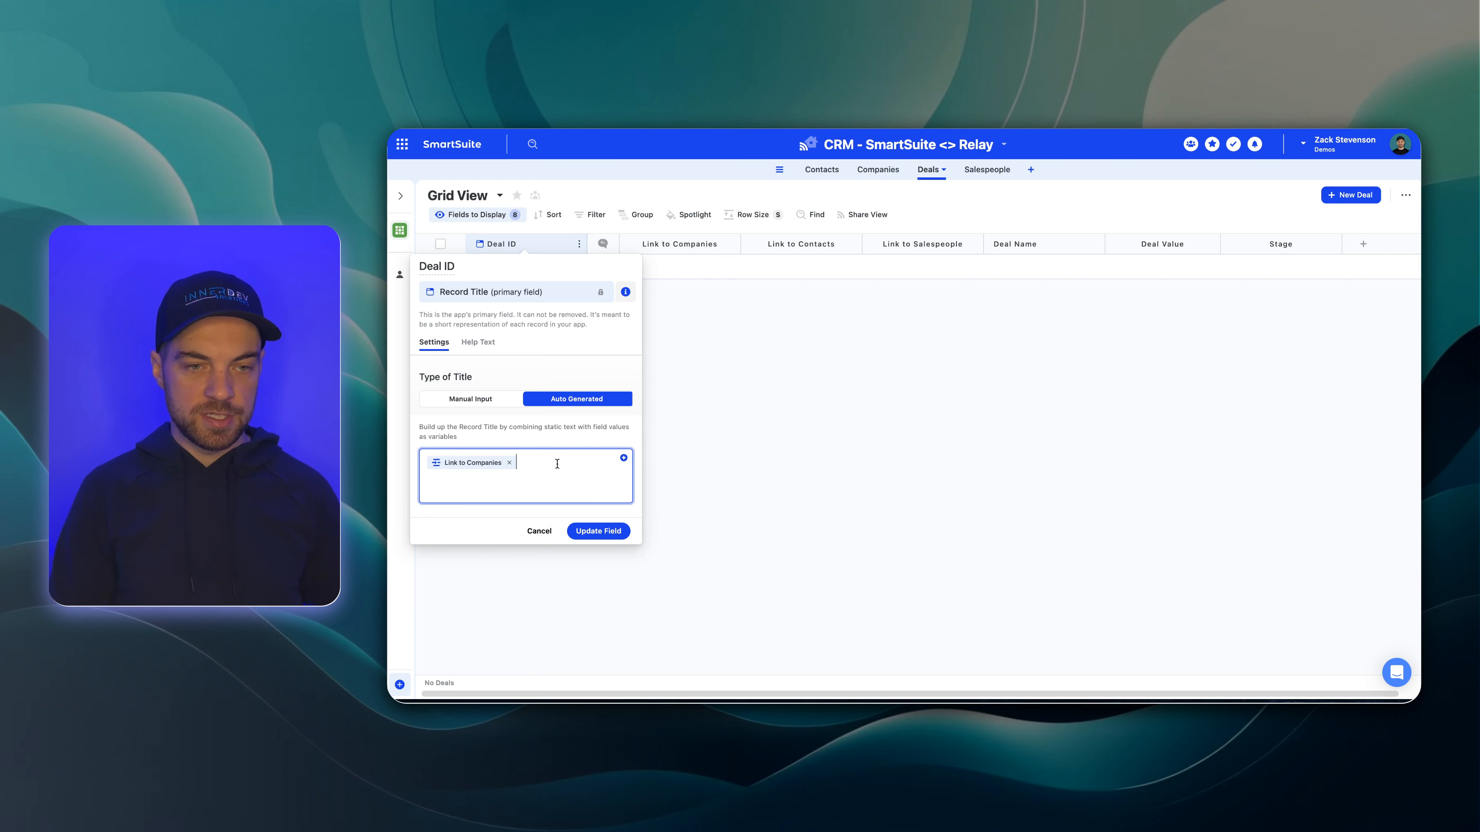
type("-")
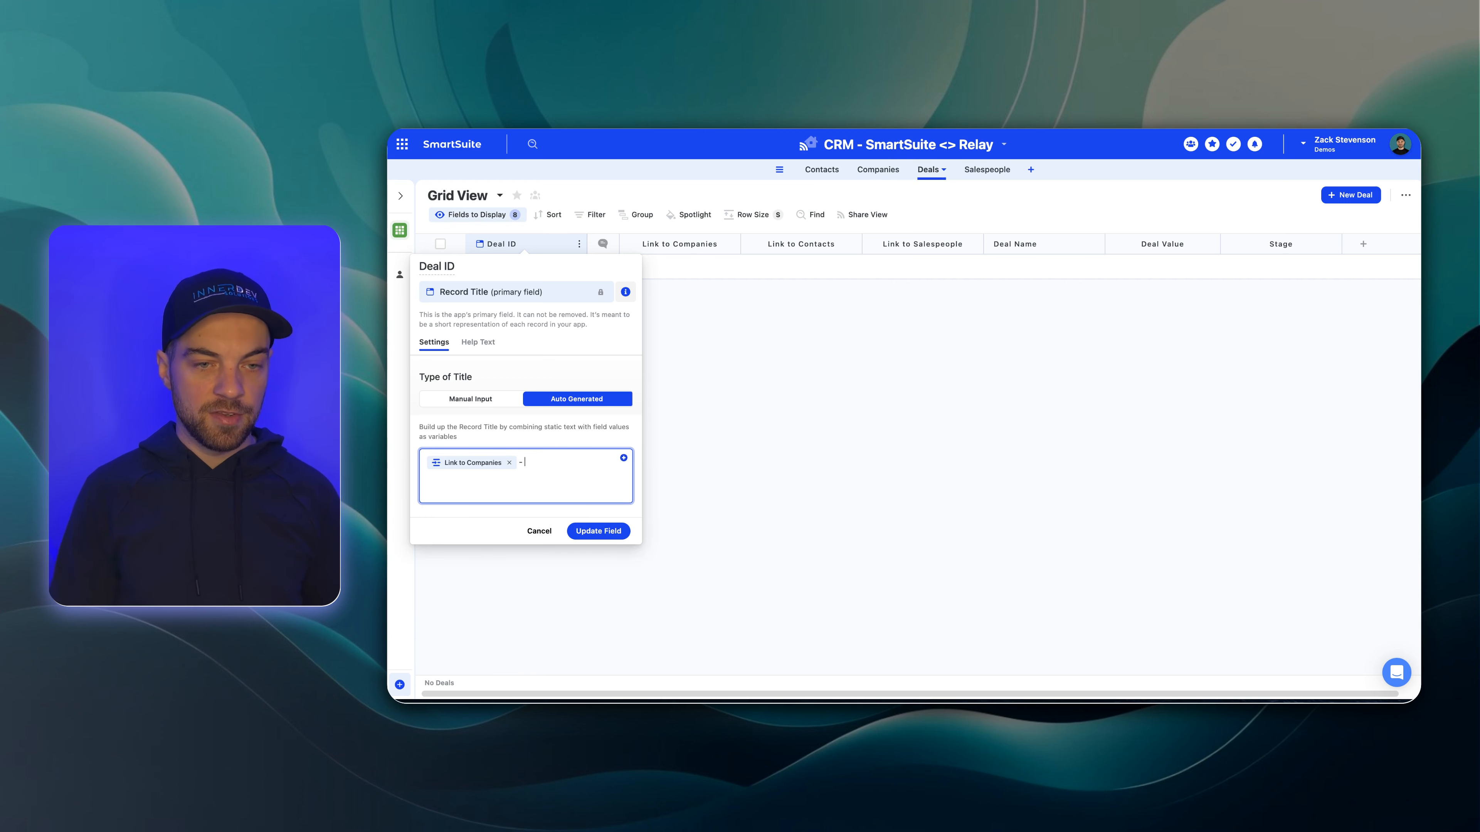
left_click(624, 459)
type("deal")
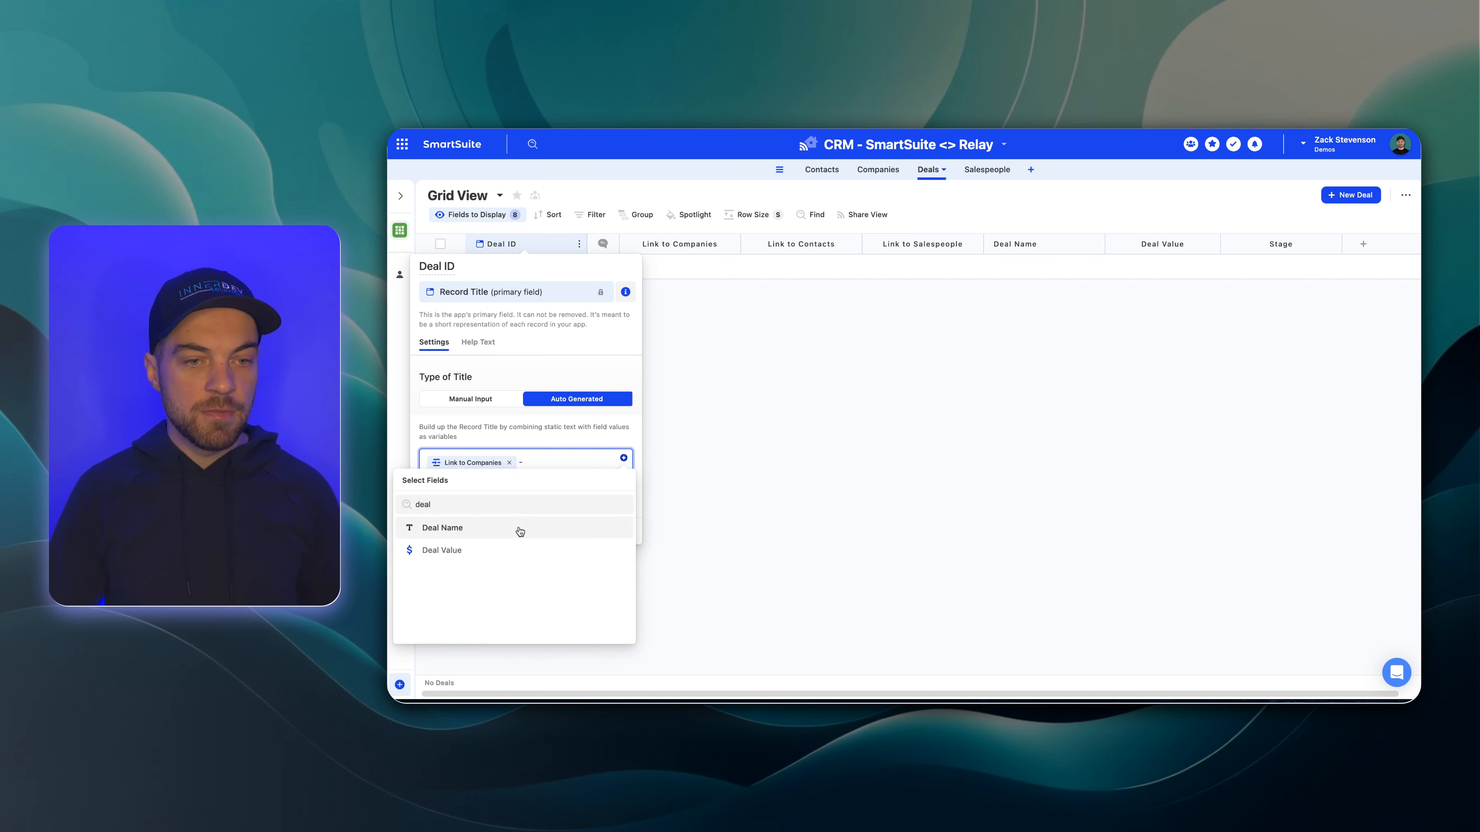
left_click(520, 531)
type("-")
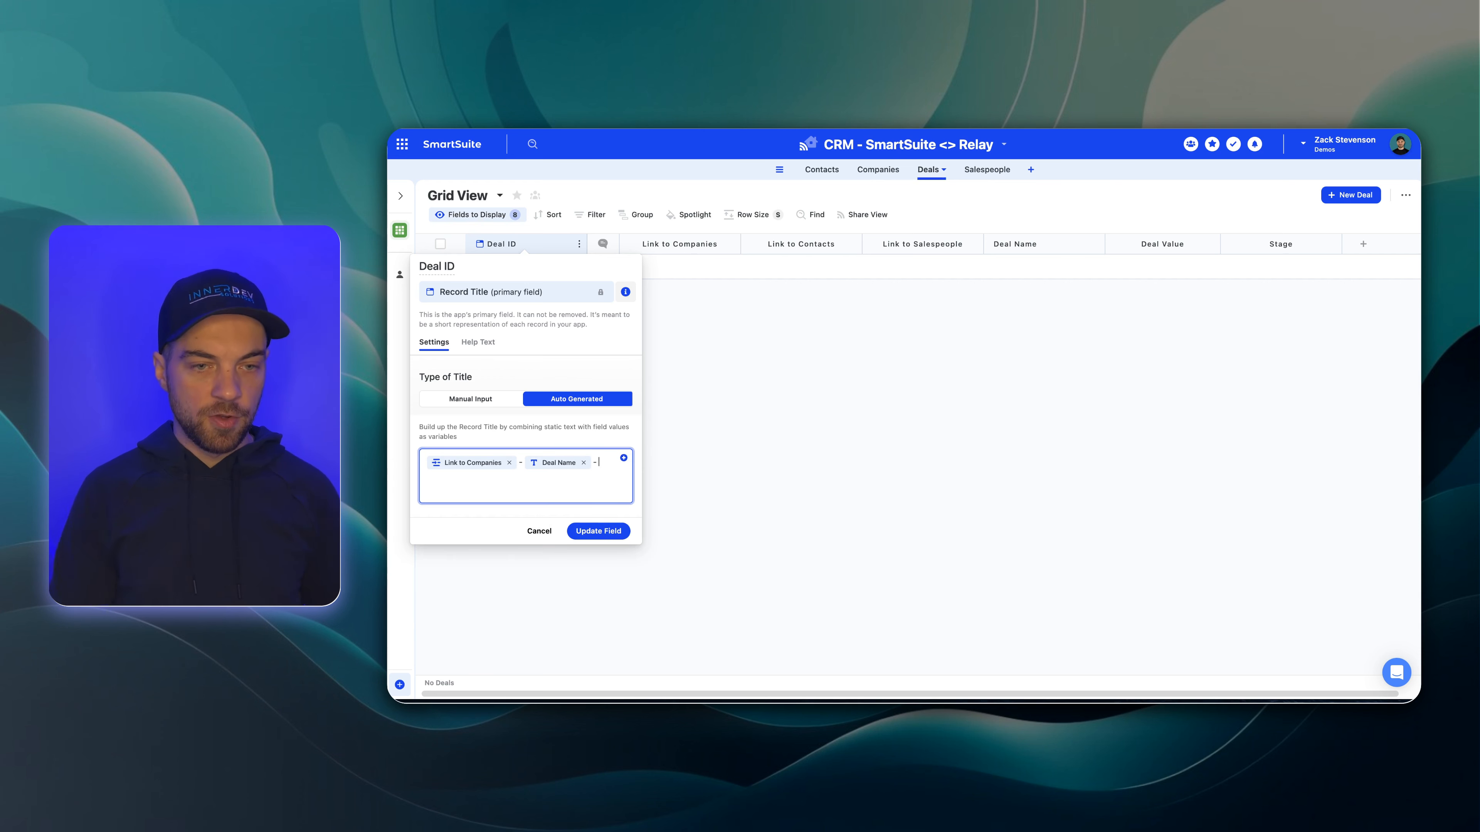
left_click(623, 459)
type("aut")
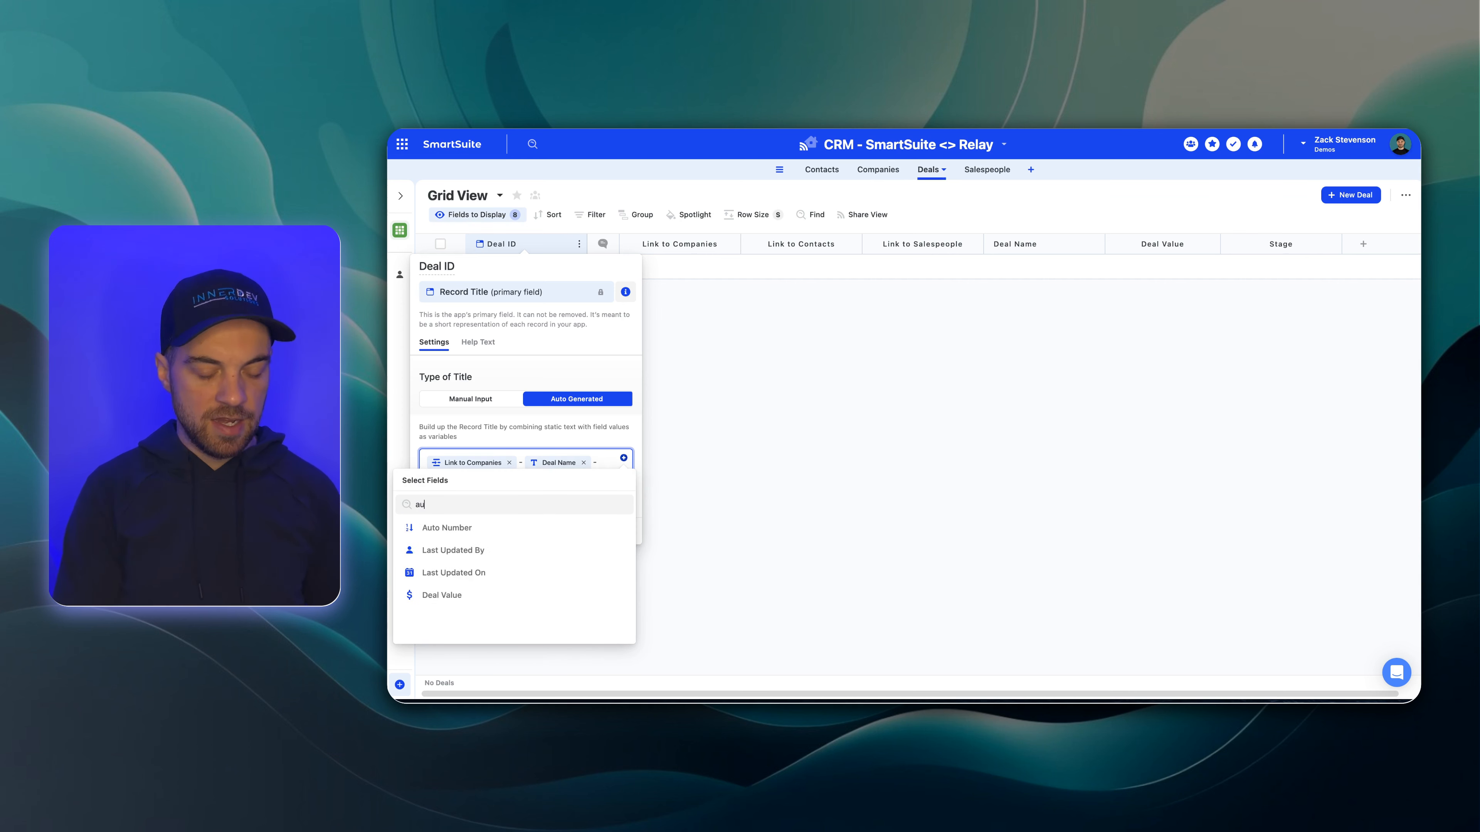
left_click(489, 526)
left_click(598, 530)
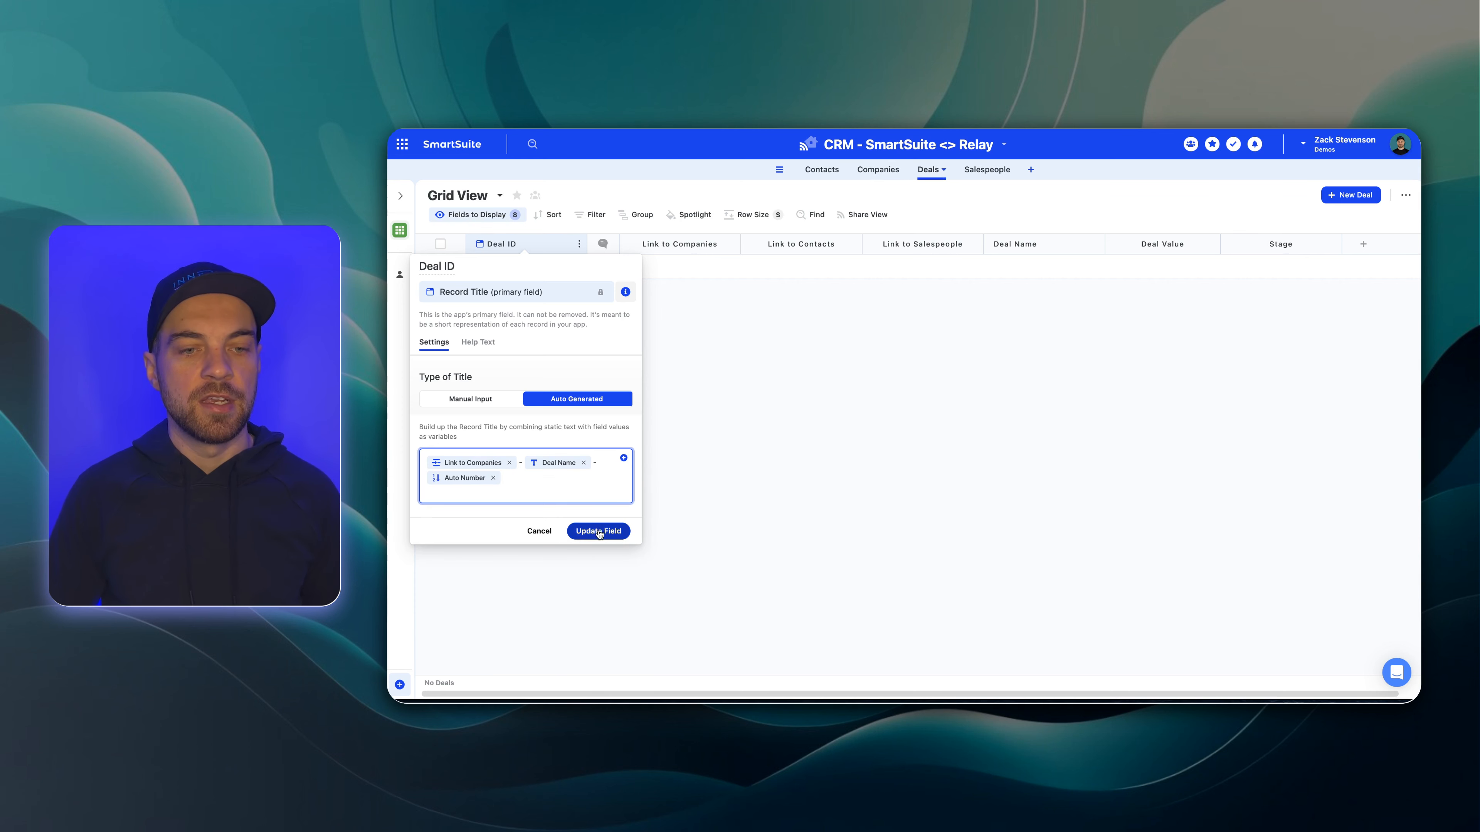
- In the Salespeople table, display the Link to Contacts and Link to Deals fields in the grid
left_click(985, 171)
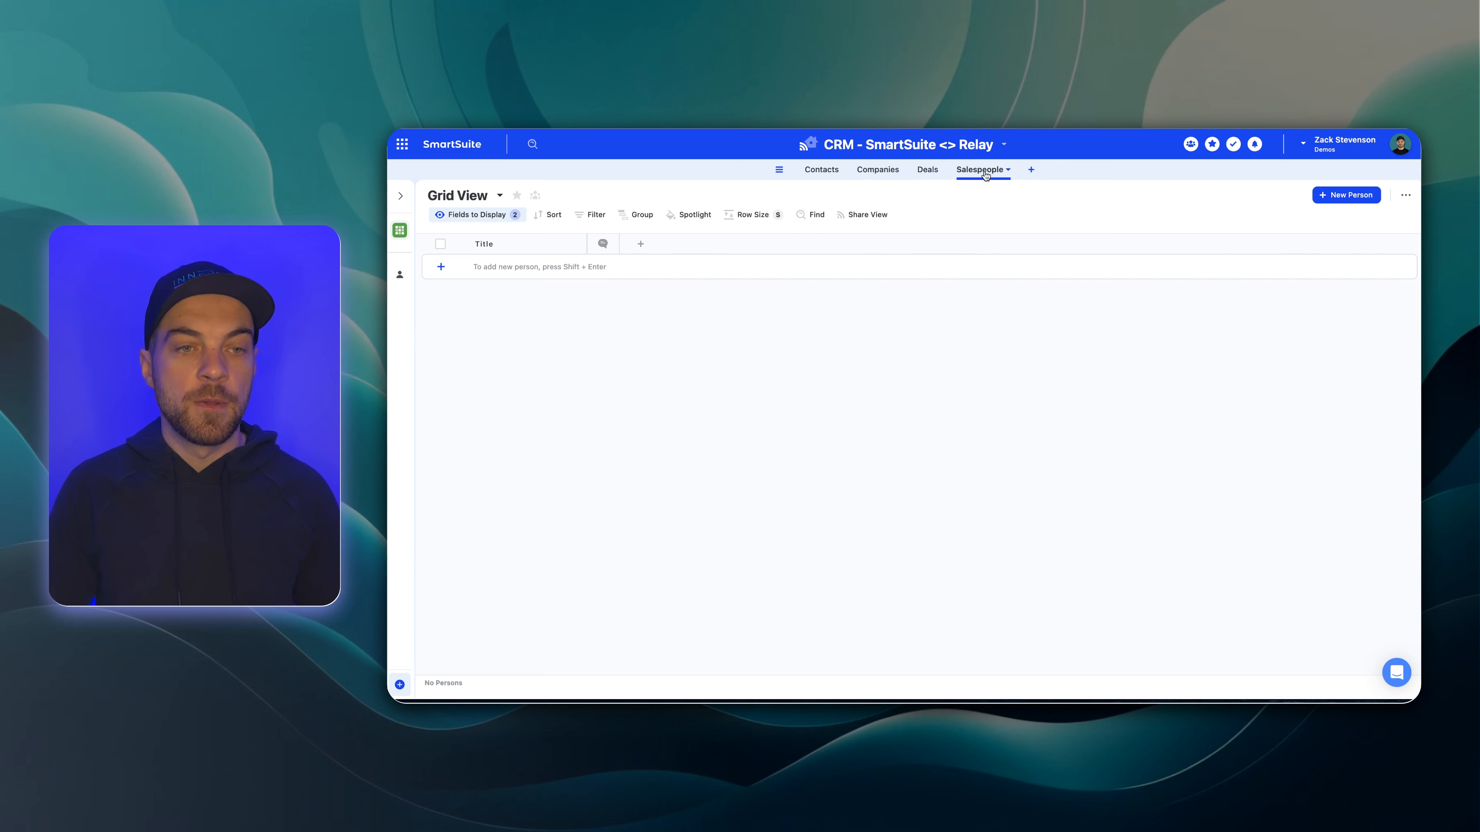
left_click(498, 217)
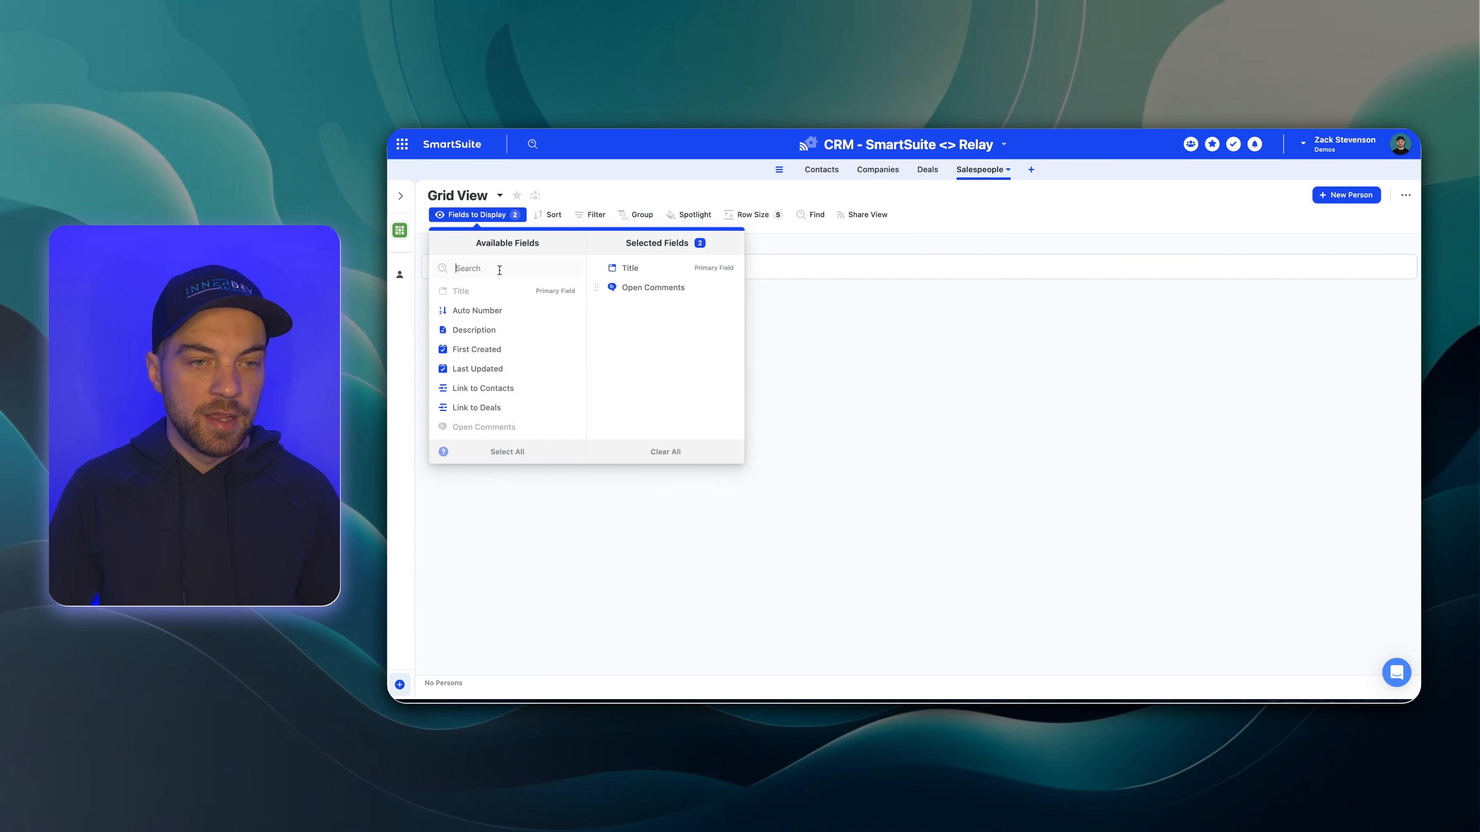
left_click(500, 389)
left_click(506, 410)
left_click(822, 424)
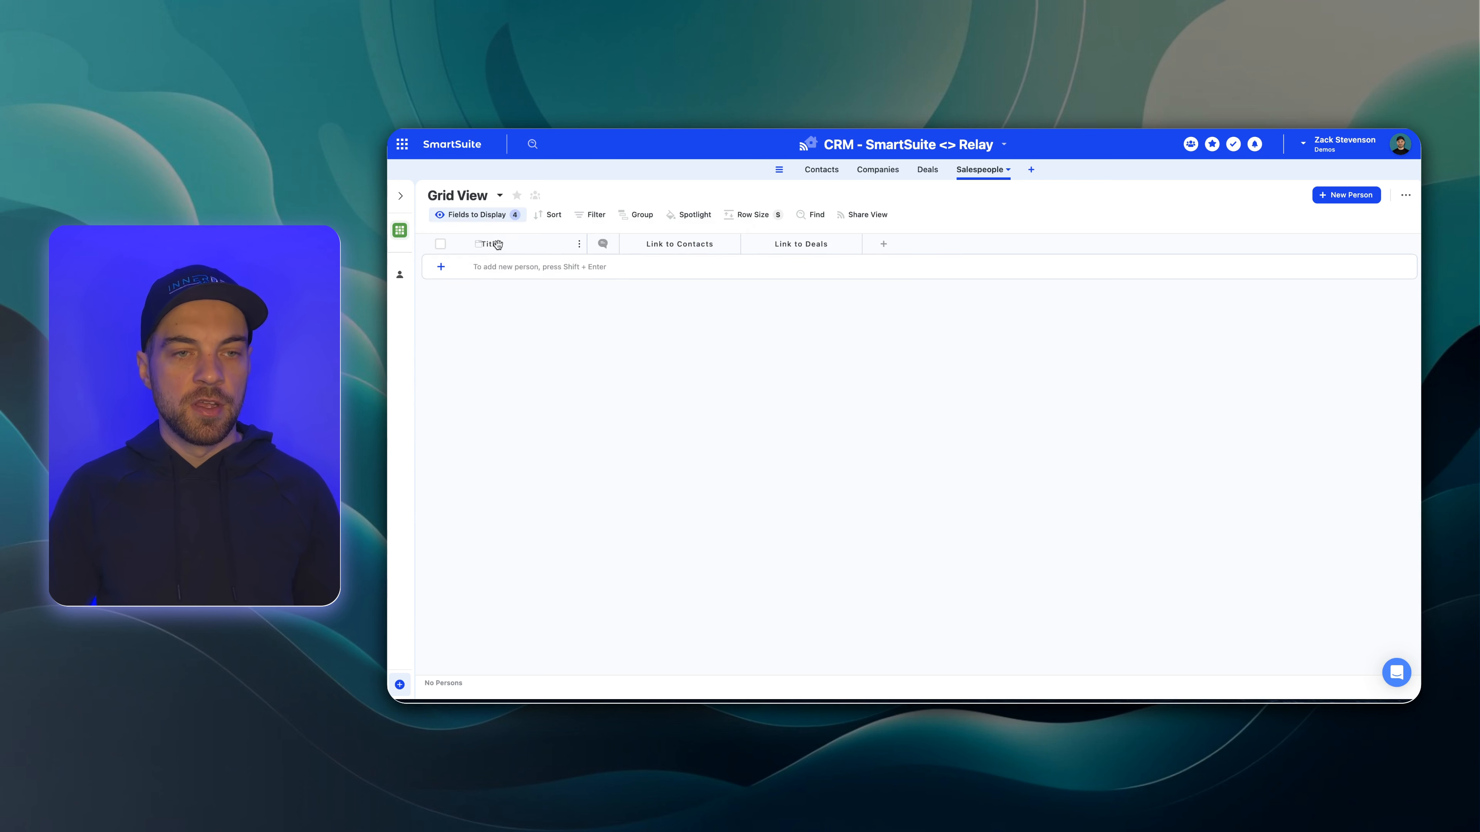
- Add a First Name text field to the Salespeople table and duplicate it as Last Name, including field content
left_click(883, 244)
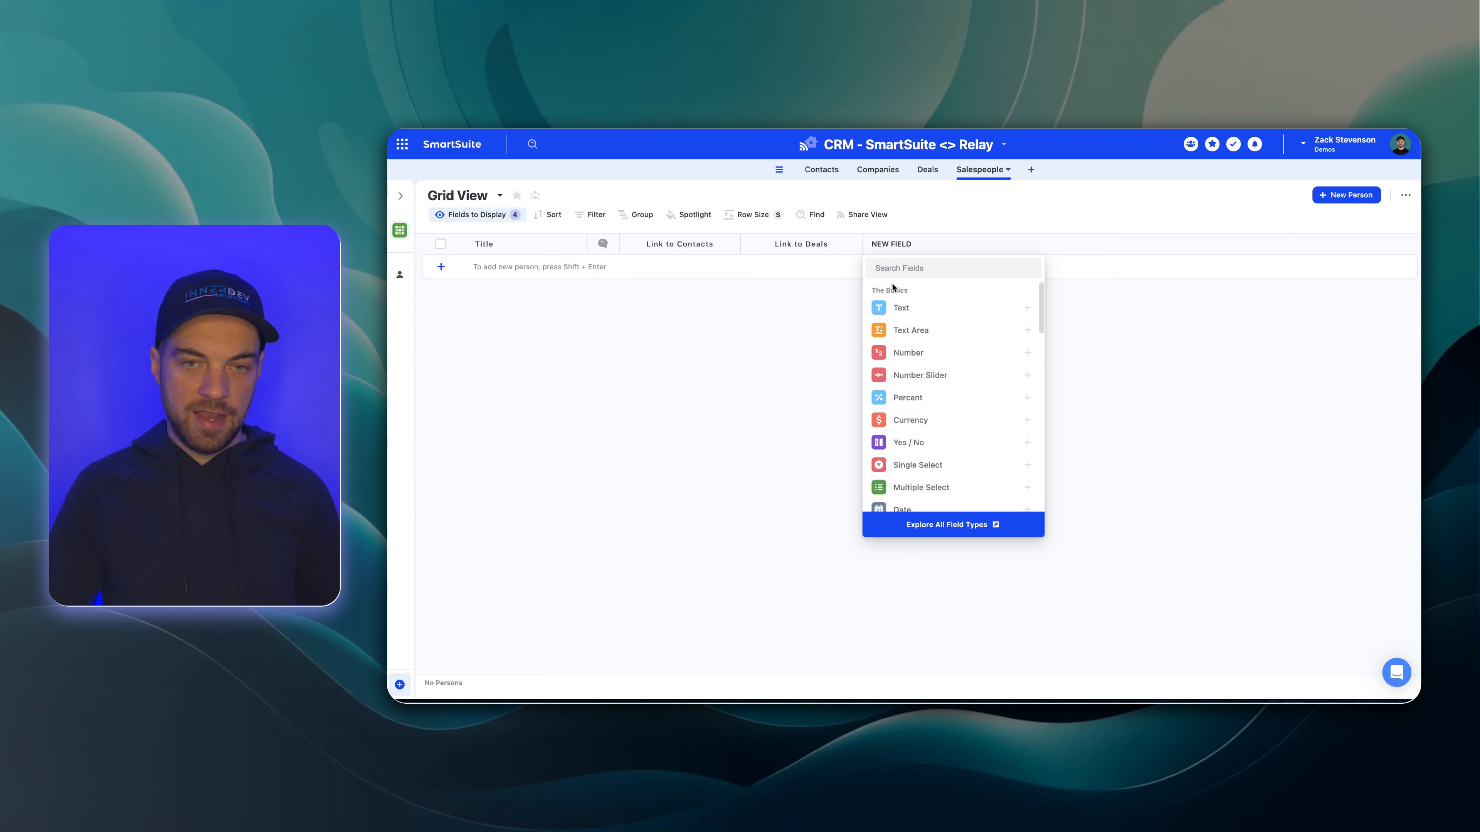
left_click(901, 307)
key("super+a")
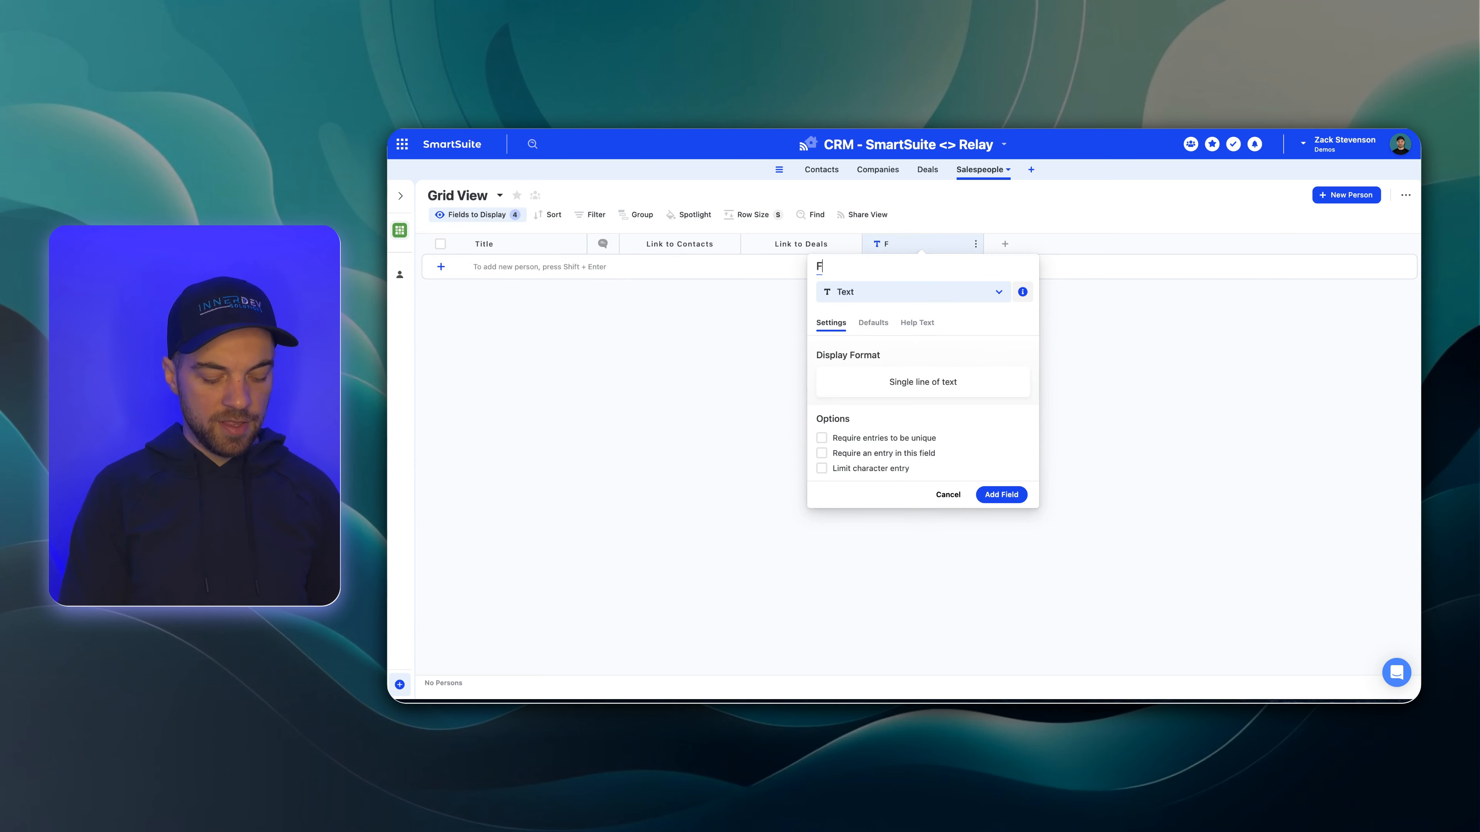
type("First nam")
key("BackSpace")
key("BackSpace")
key("BackSpace")
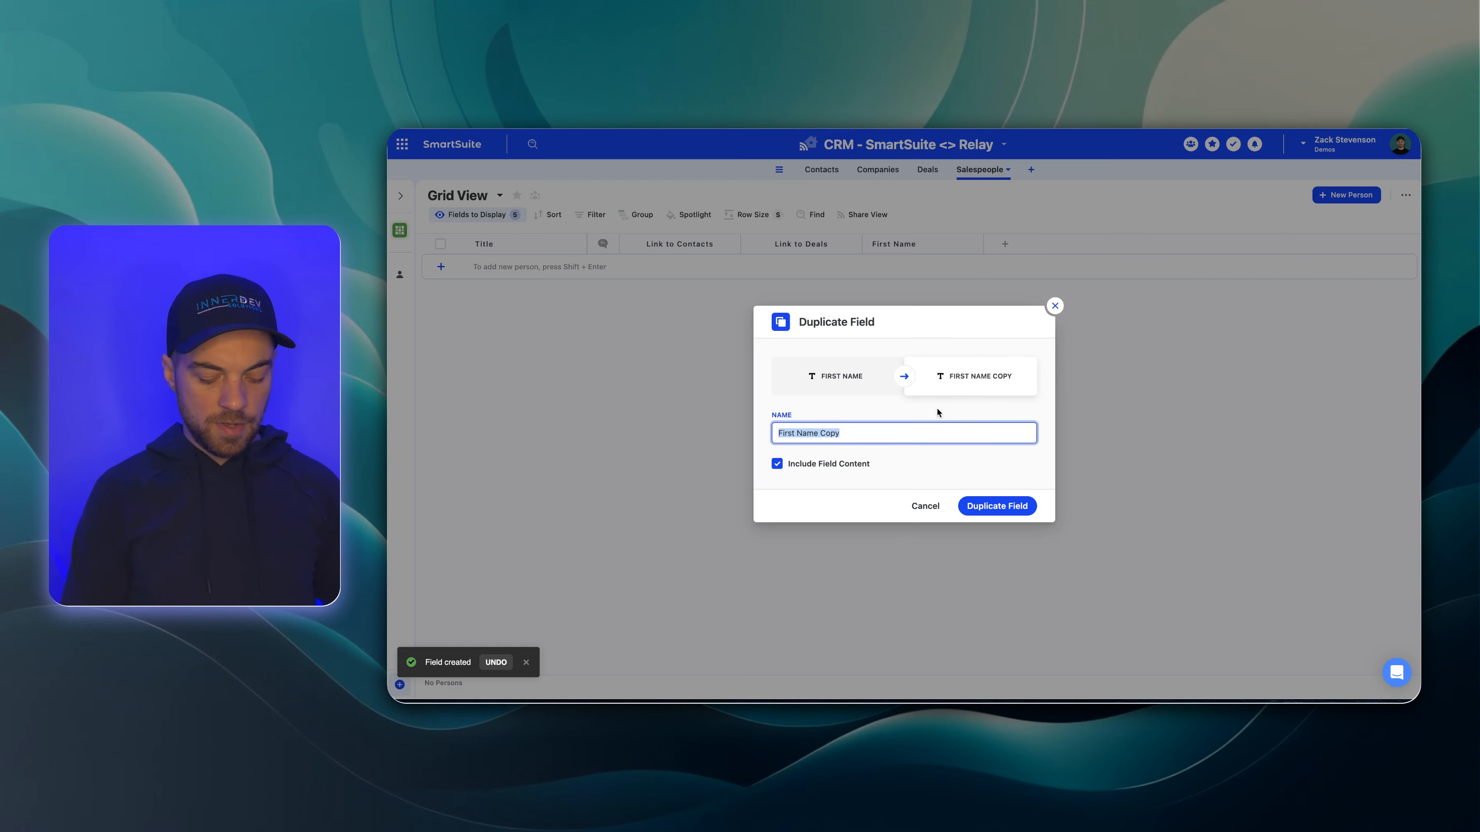
type("Last Name")
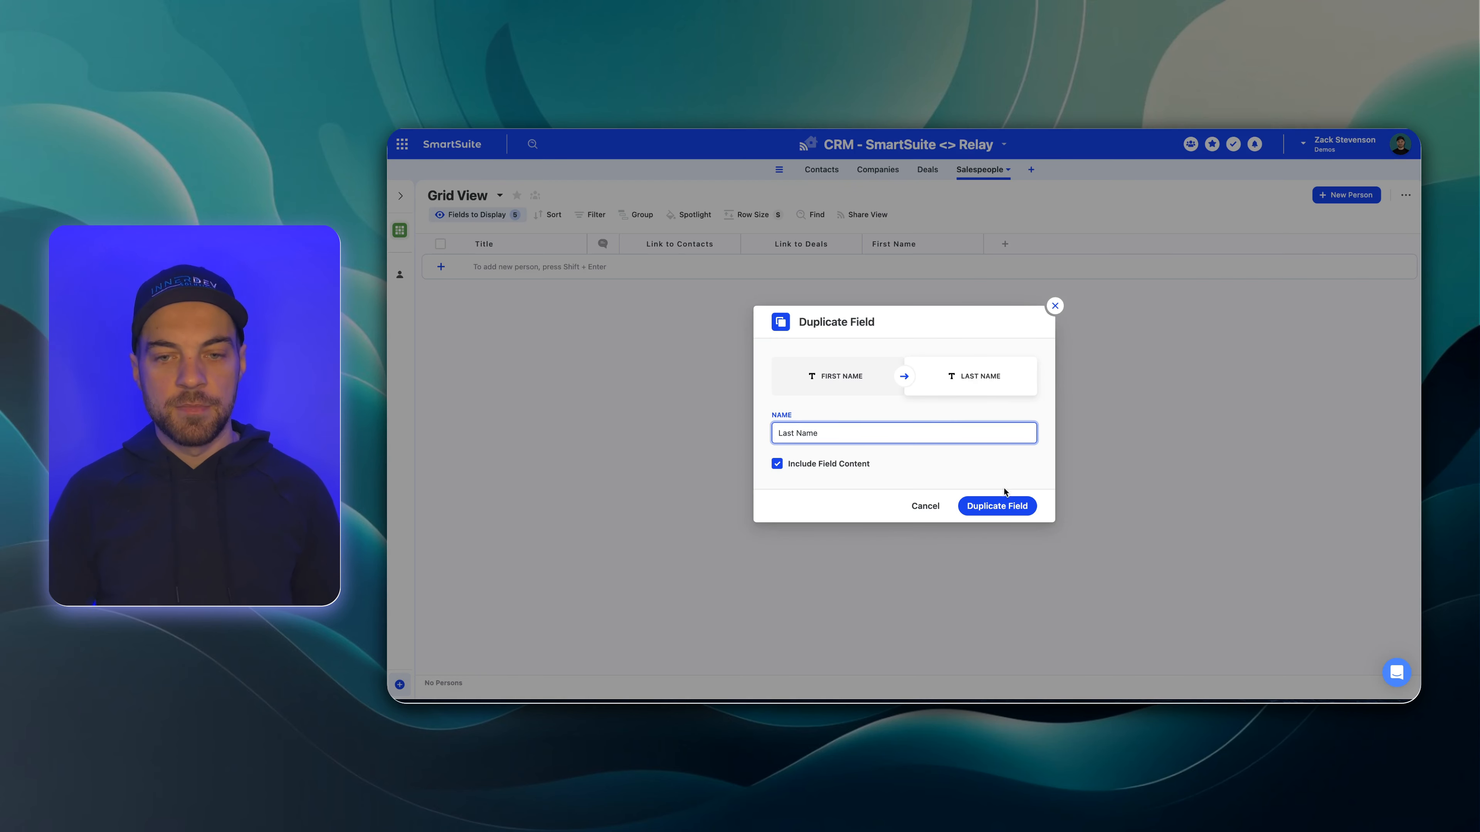
left_click(999, 502)
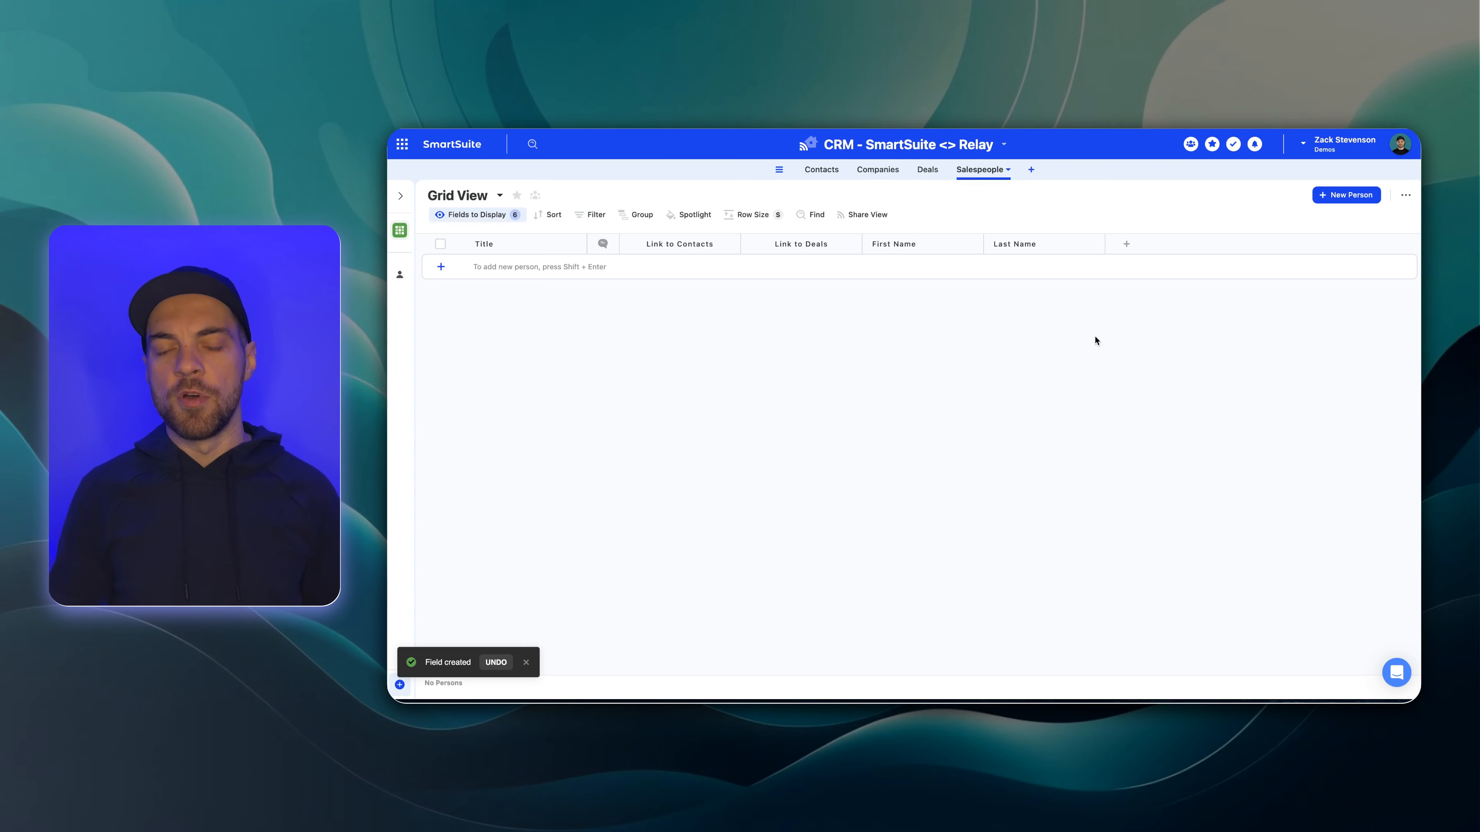
- Rename the Salespeople primary field as Salesperson ID and make its title Auto Generated
left_click(512, 243)
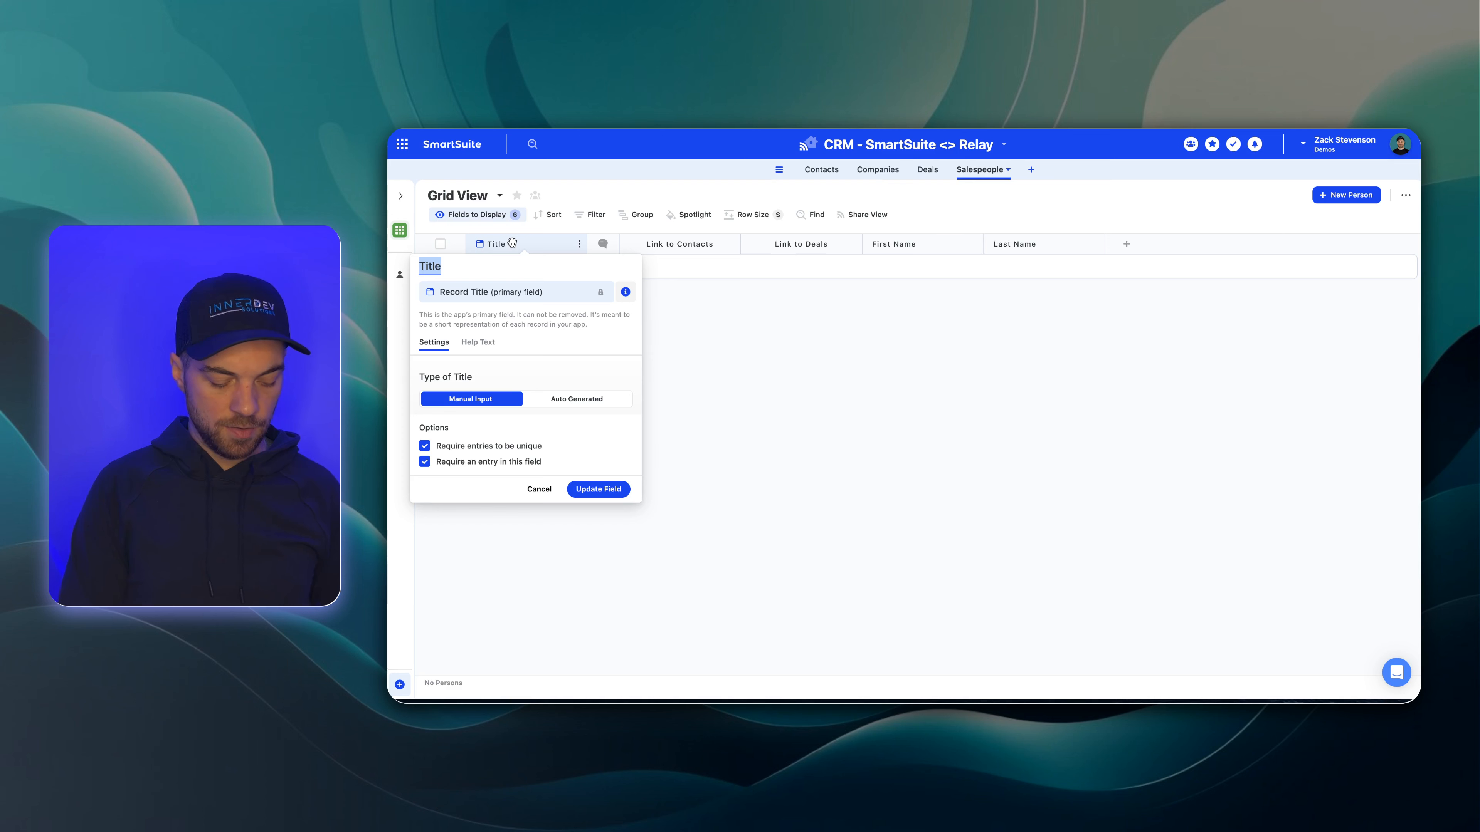
type("Full Name")
left_click(576, 398)
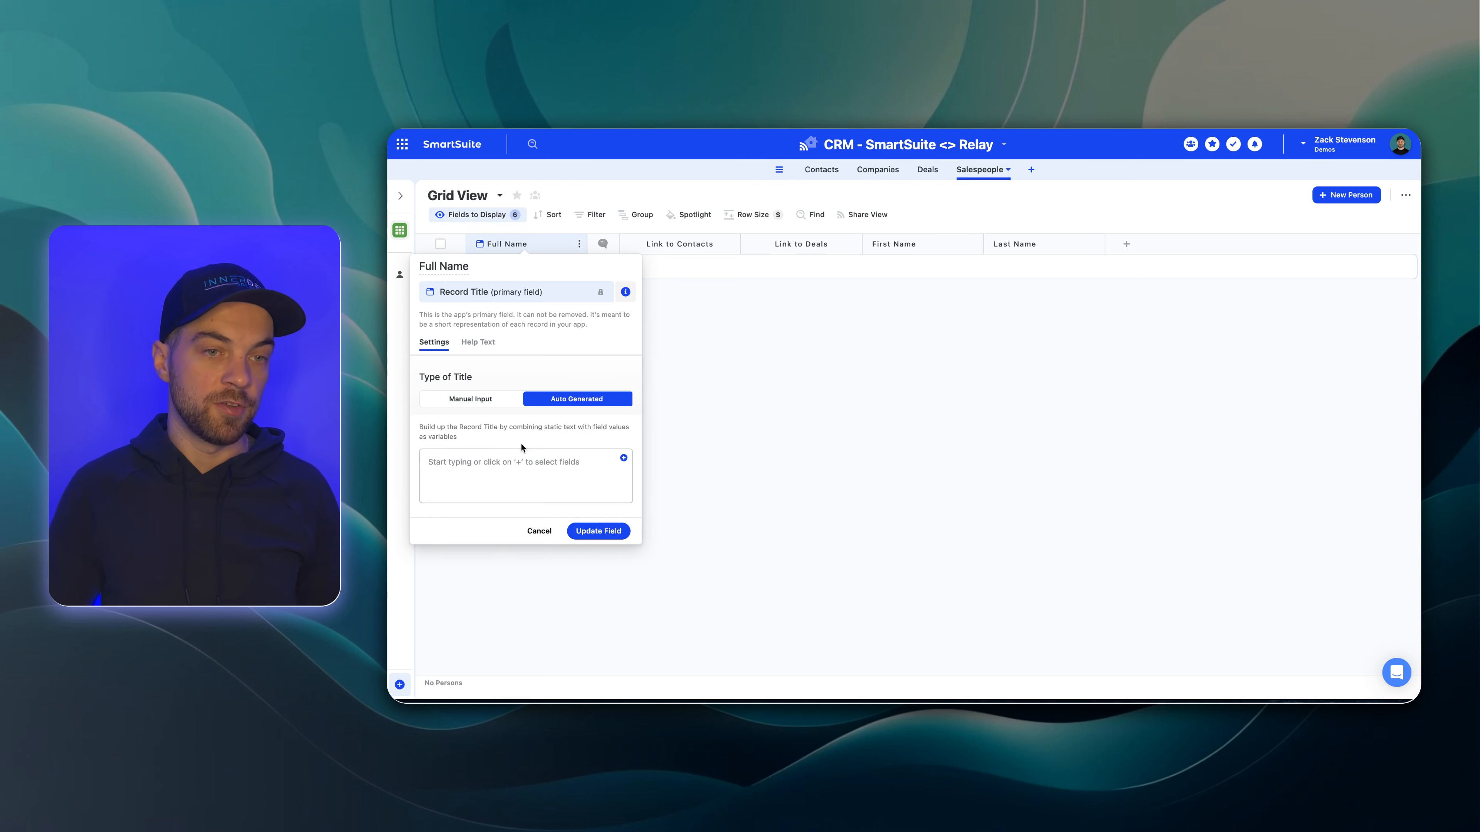
double_click(476, 271)
key("ctrl+a")
type("Salesperson ID")
- Build the Salesperson ID title from the First Name and Last Name fields and update the field
left_click(623, 459)
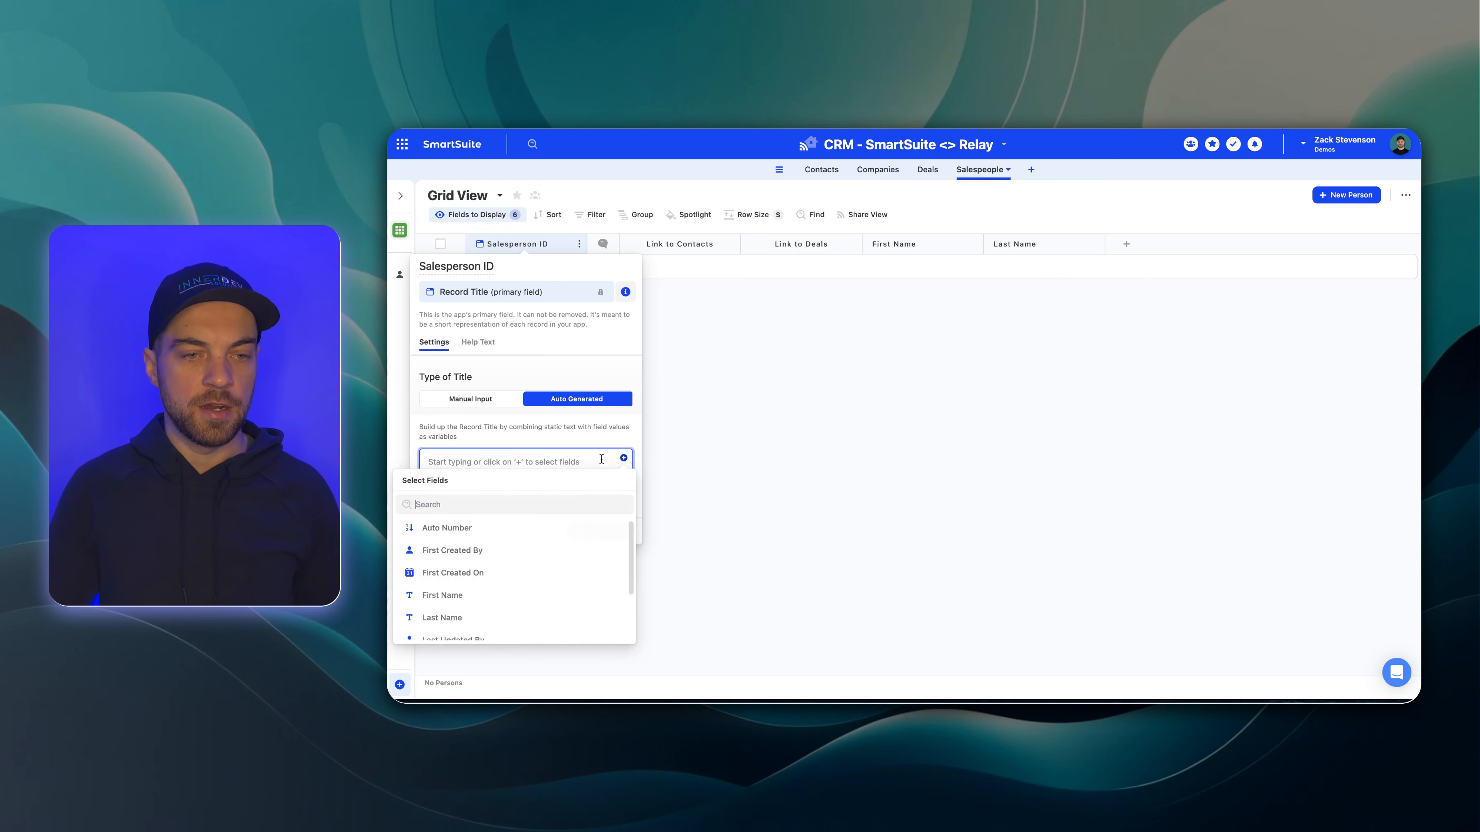
type("first")
left_click(478, 573)
left_click(623, 459)
type("last")
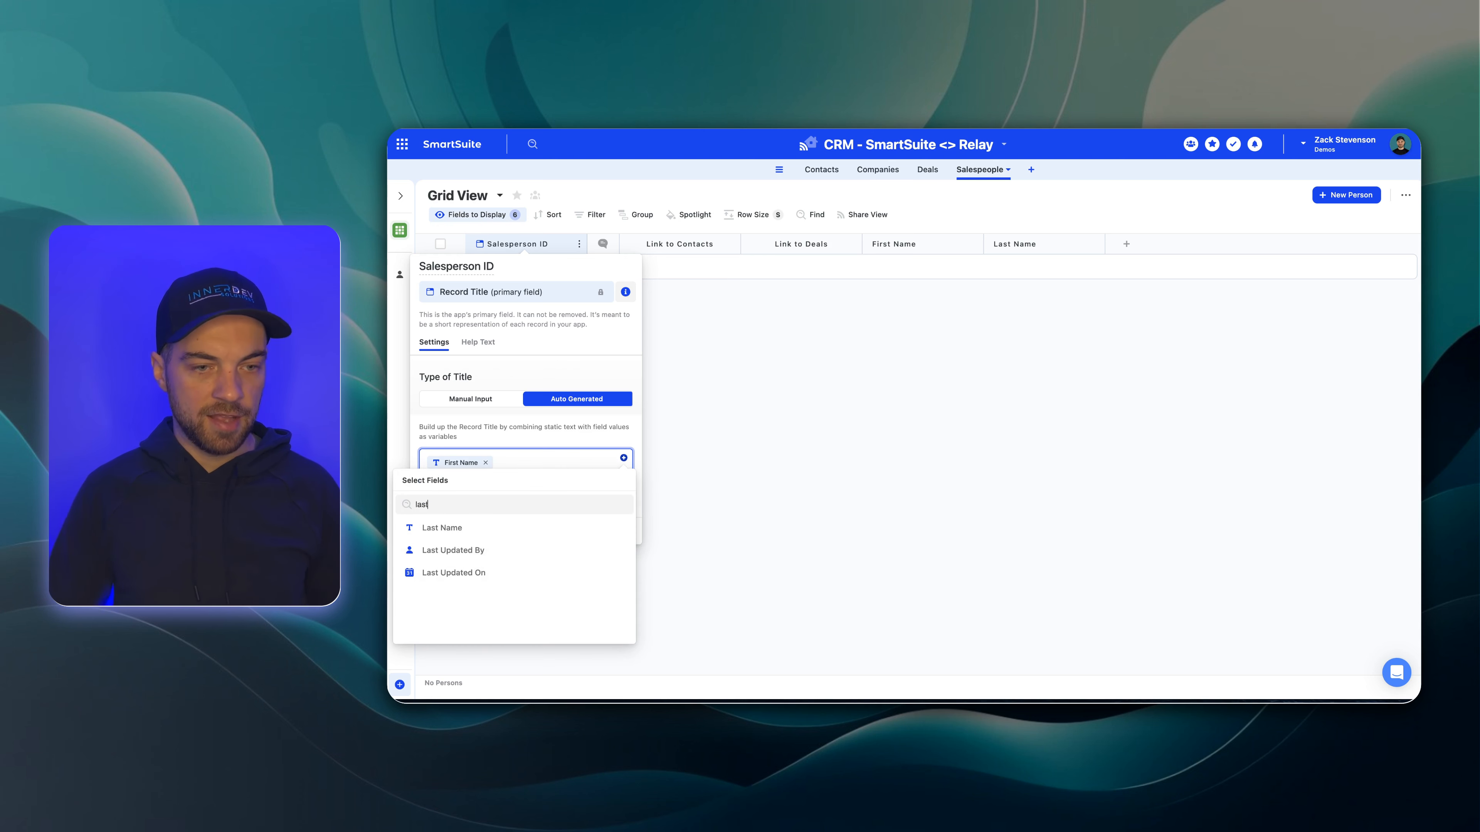
left_click(551, 527)
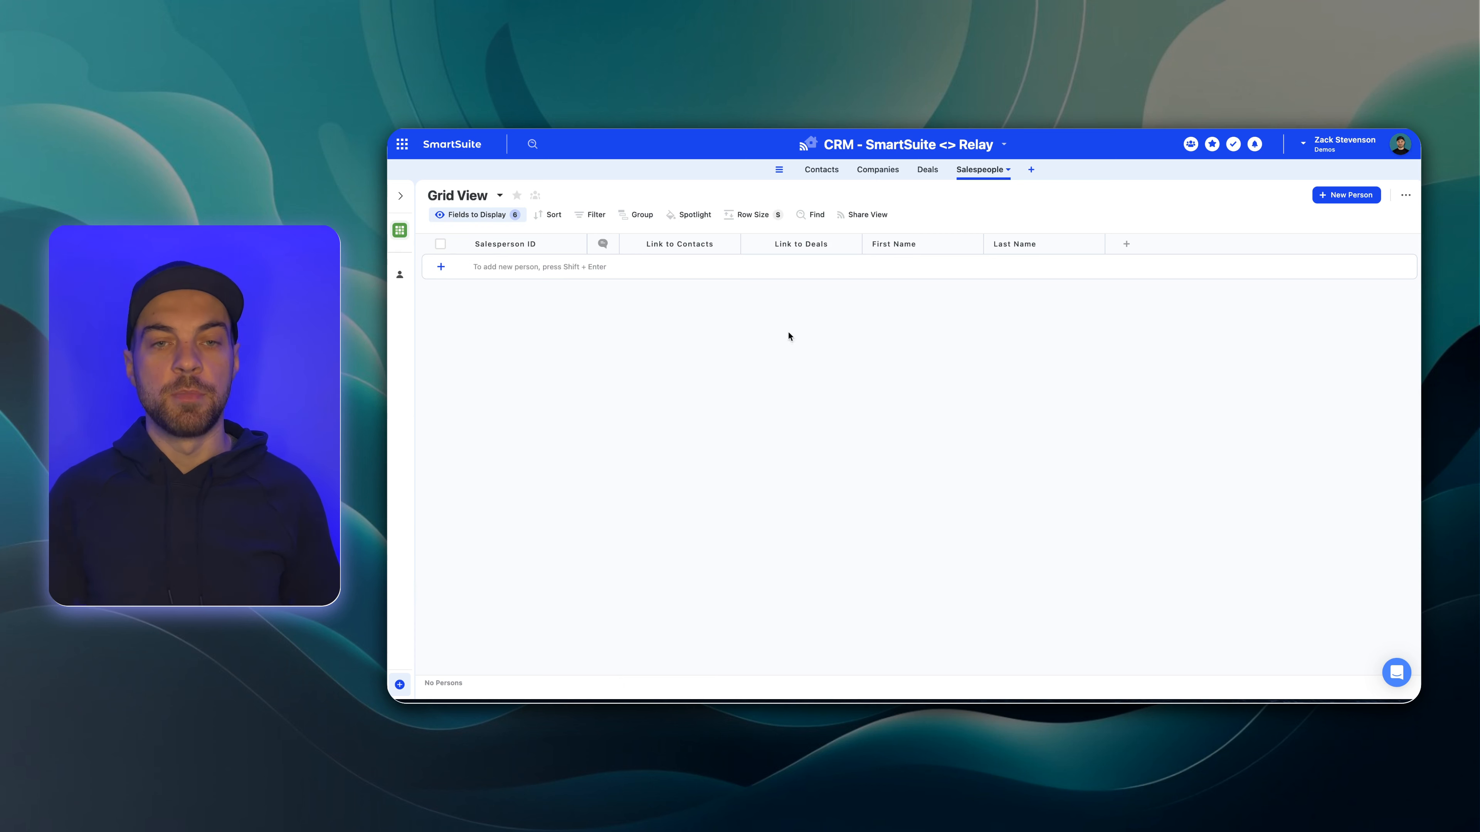
- Review the fields, sample records and links in the Contacts, Companies, Deals and Salespeople tables
left_click(820, 170)
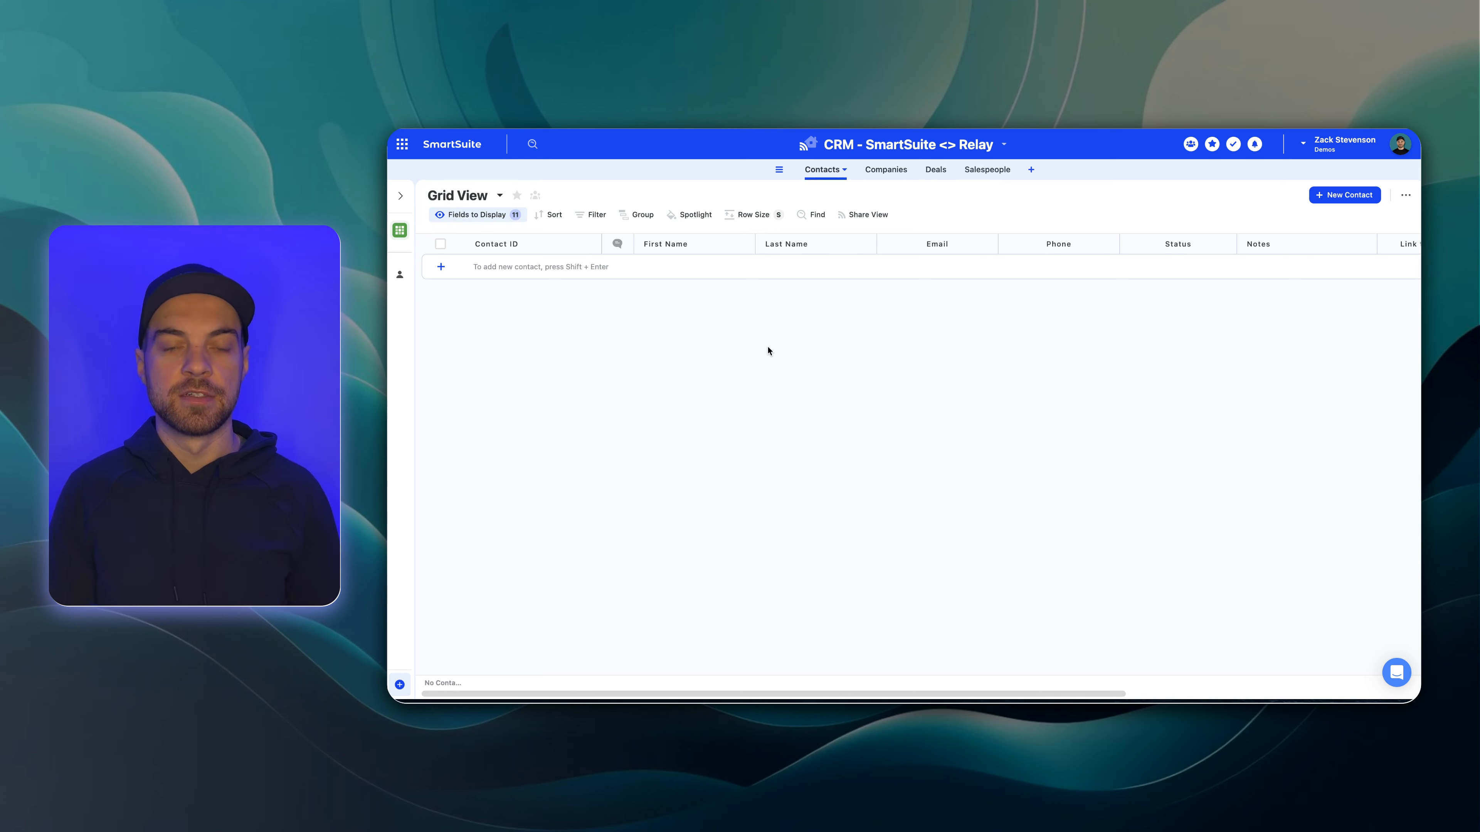
left_click(884, 175)
left_click(932, 175)
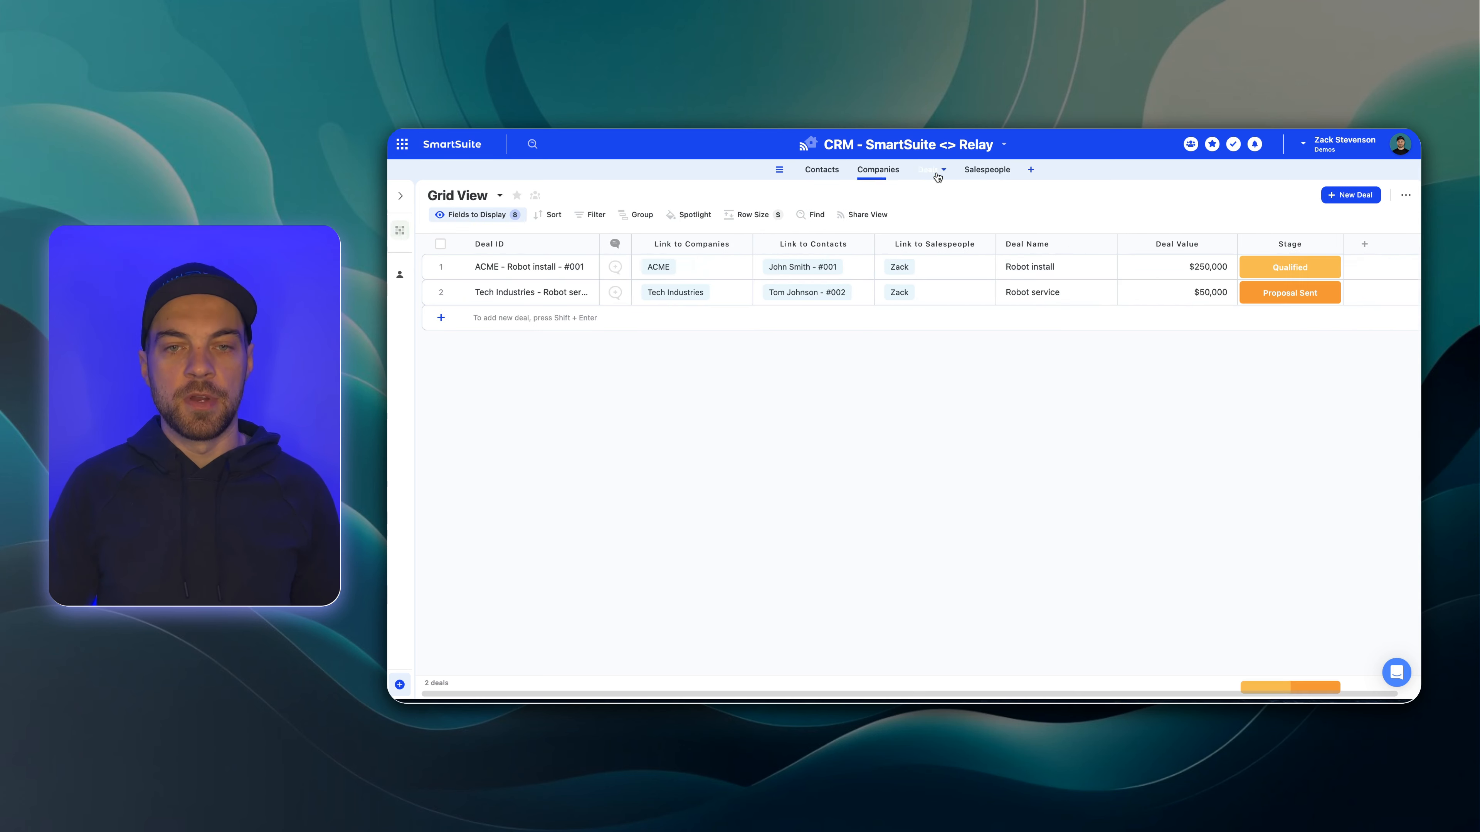
left_click(985, 170)
left_click(821, 170)
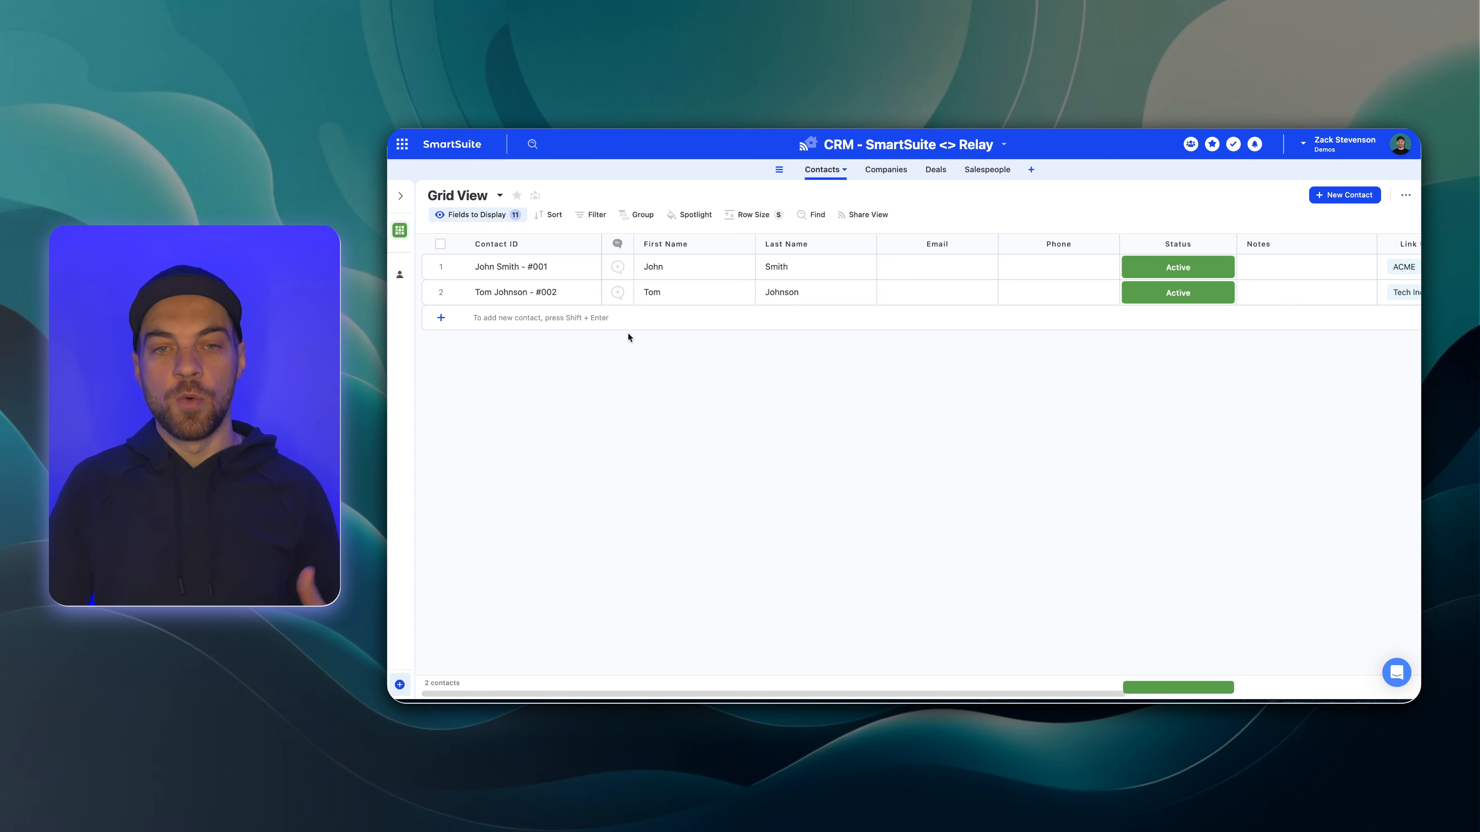
scroll(815, 379, "right", 3)
scroll(822, 376, "left", 3)
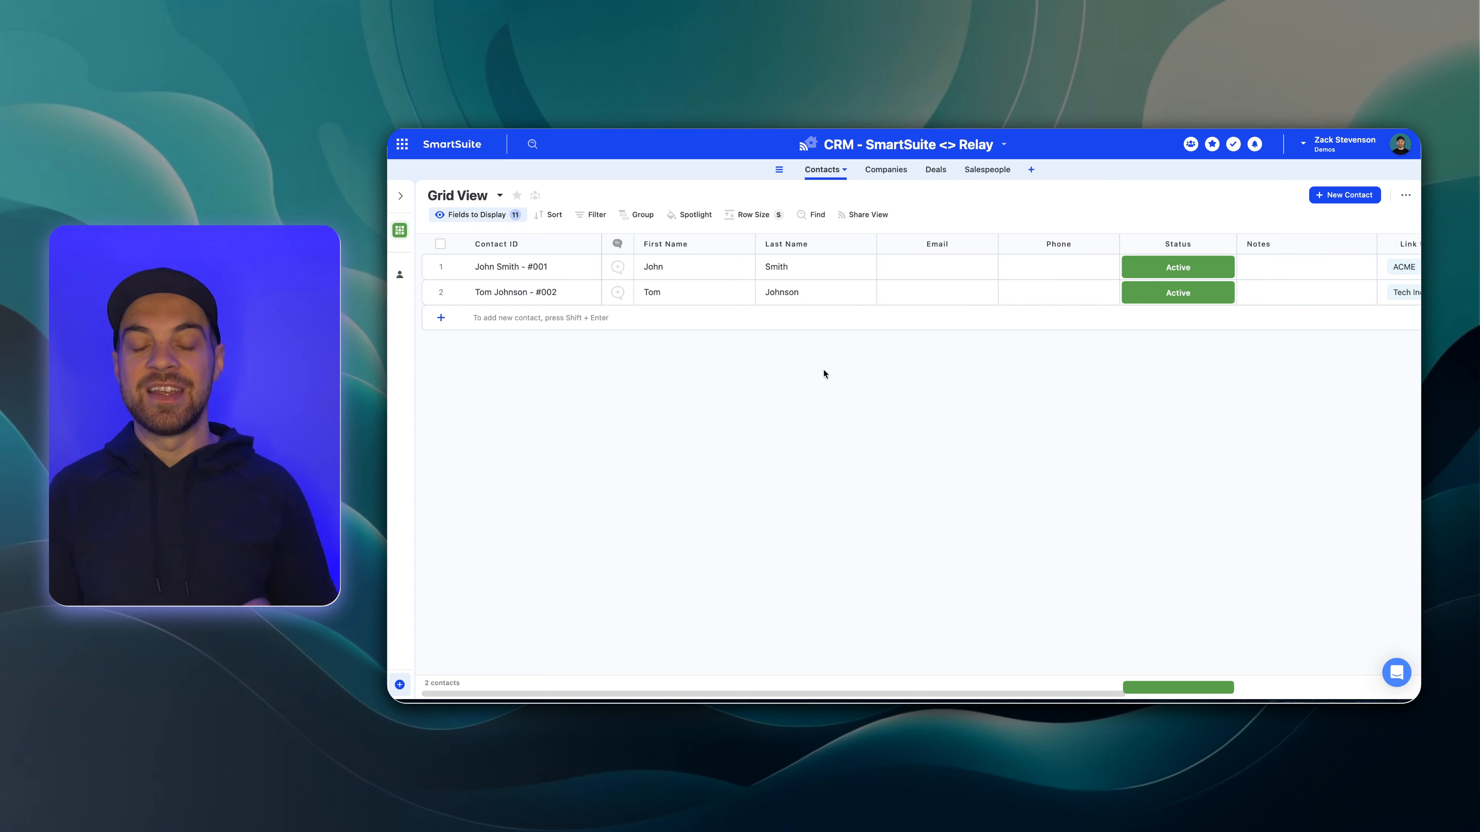
left_click(987, 169)
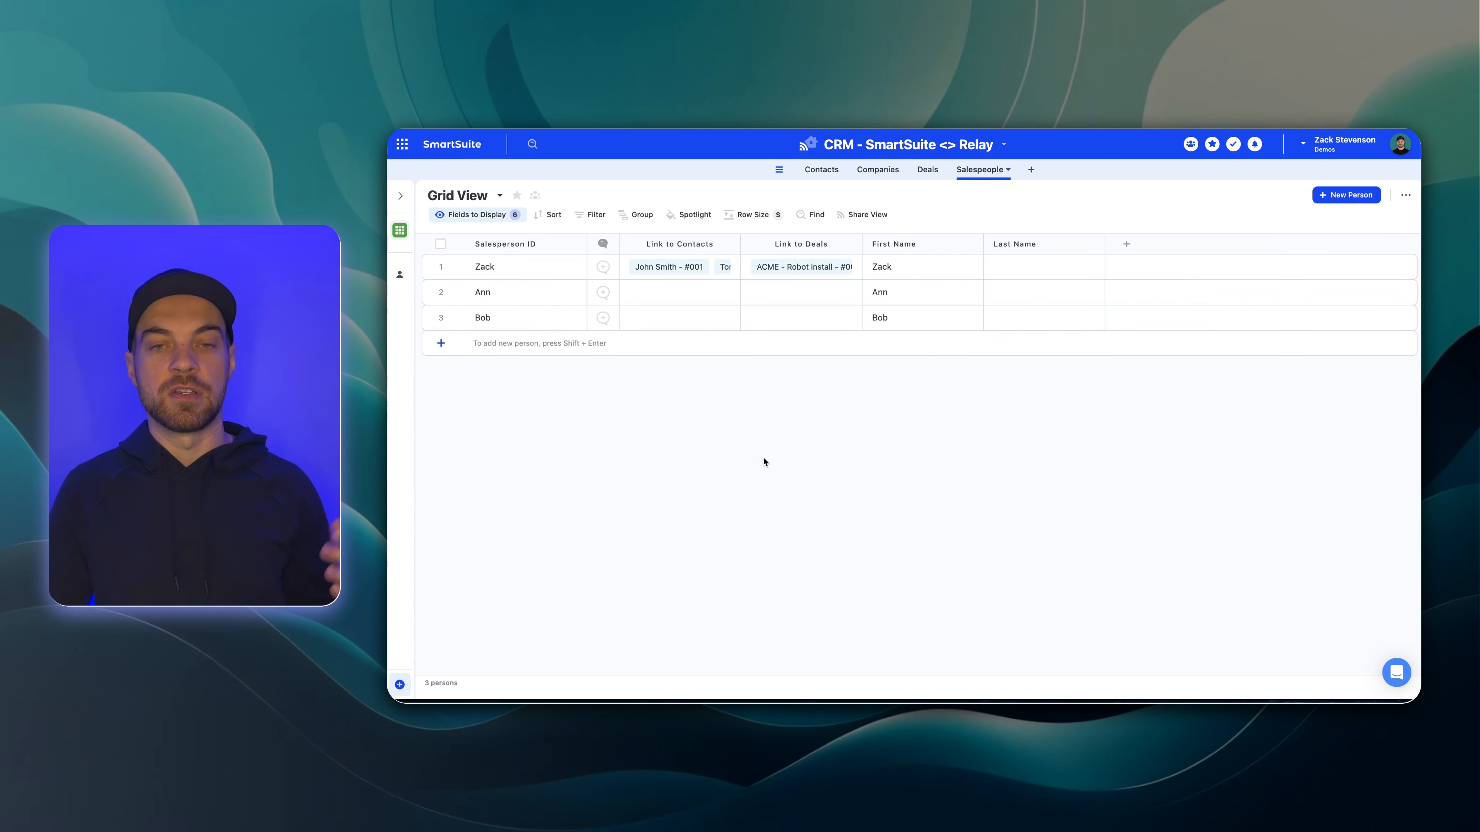
left_click(821, 169)
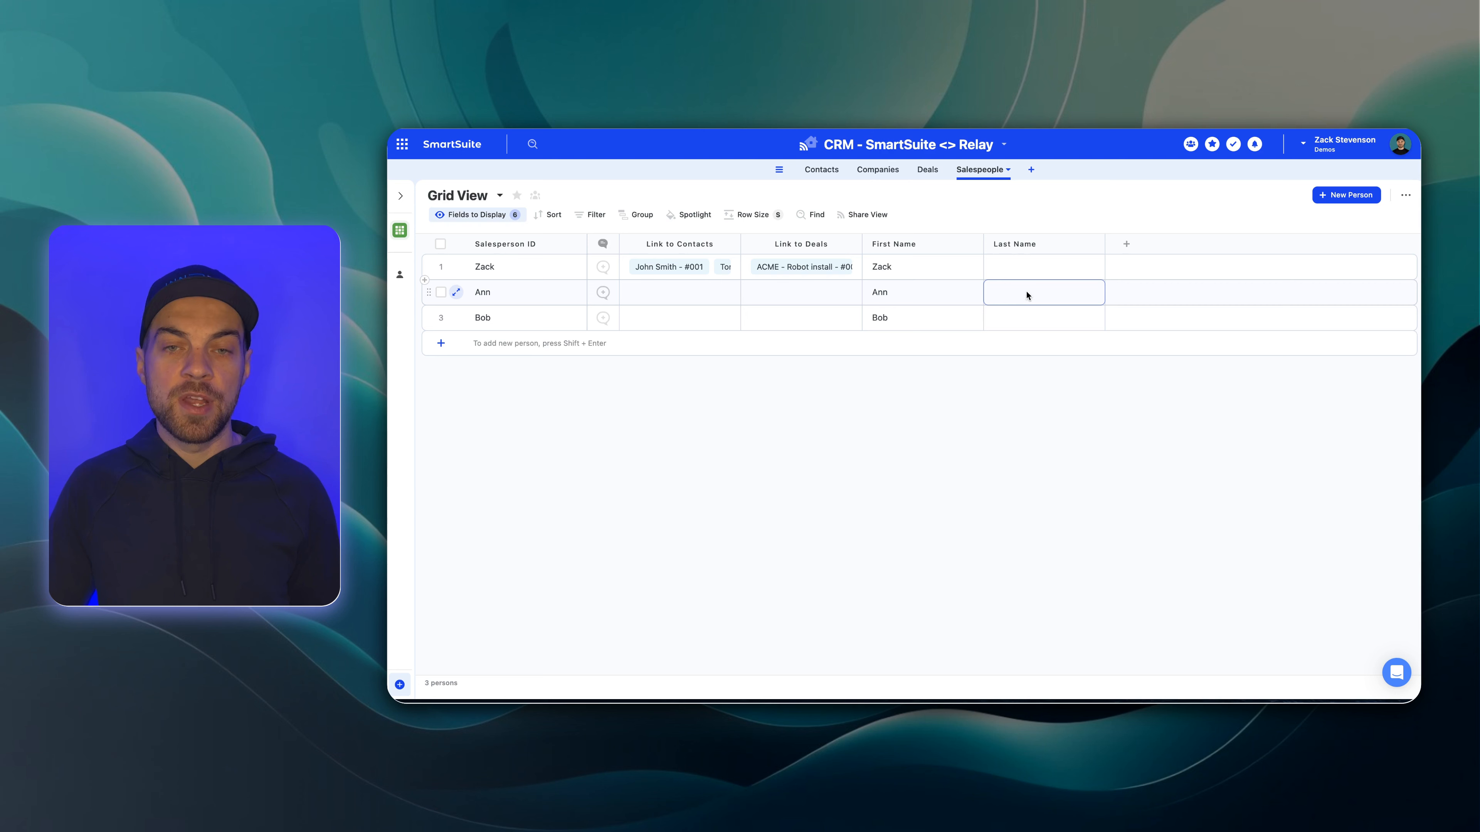
- Add a Number field called Round Robin Index to the Salespeople table
left_click(1126, 245)
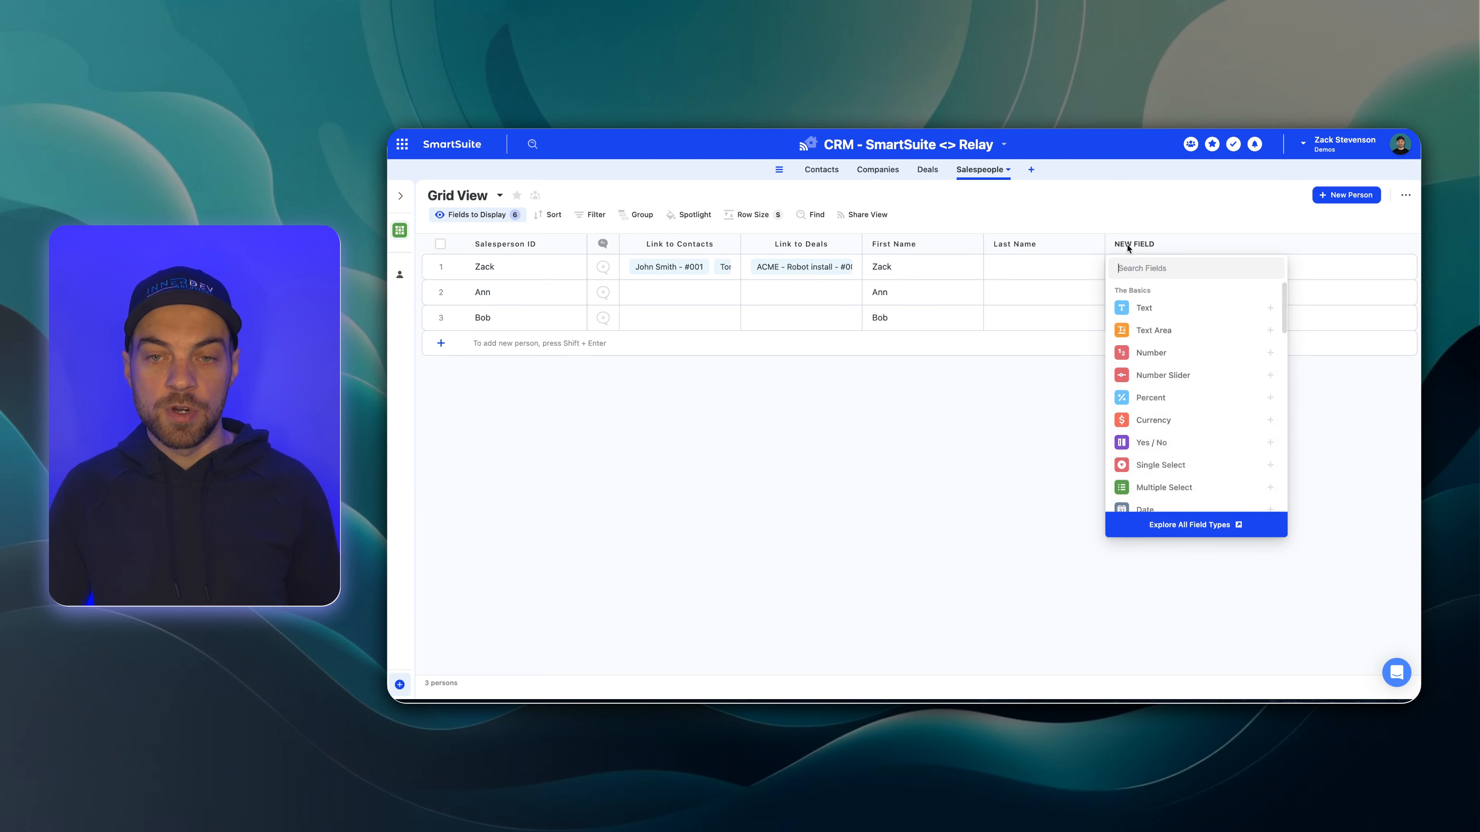
type("number")
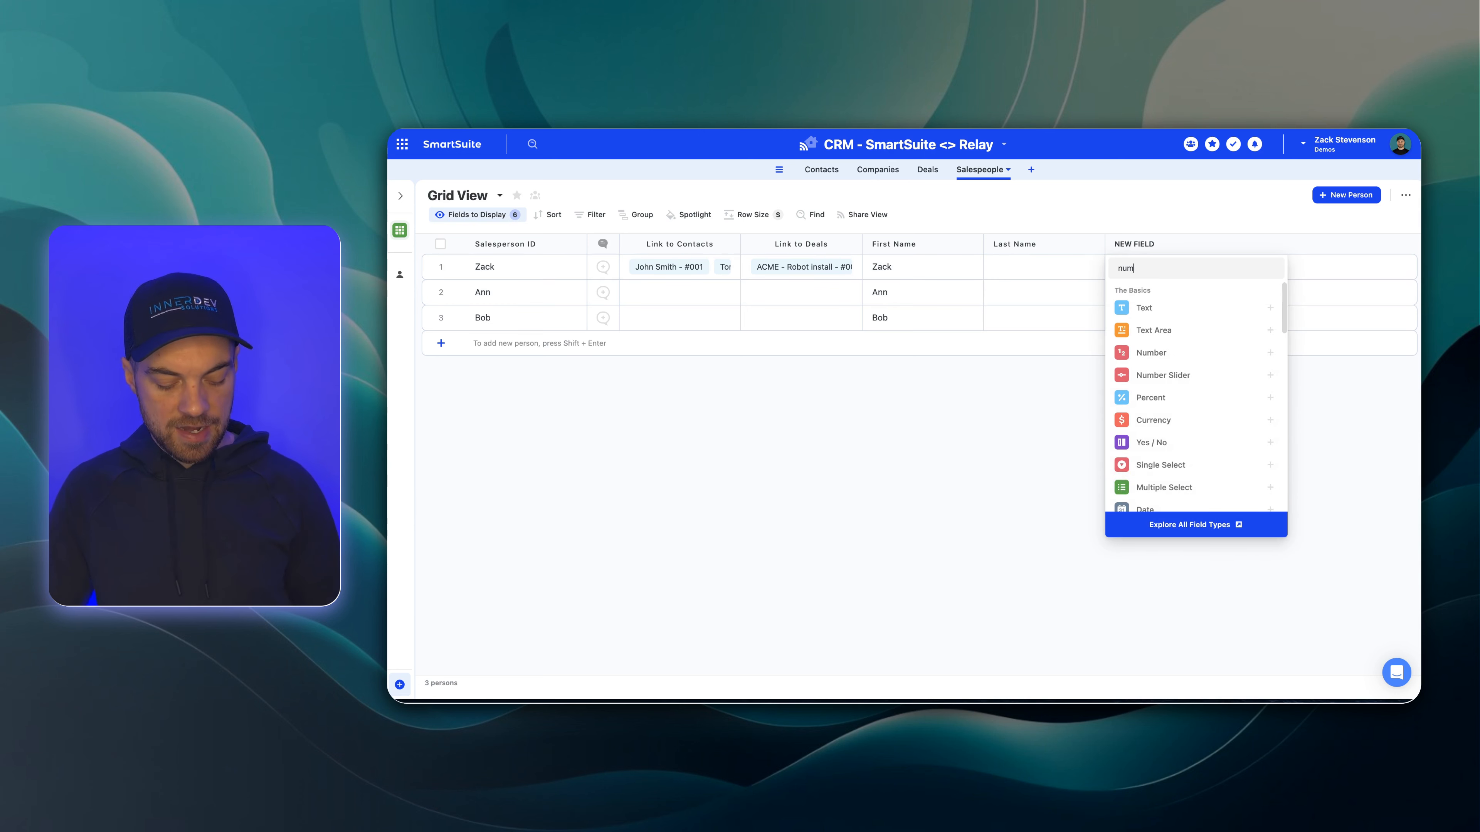
key("Return")
key("super+a")
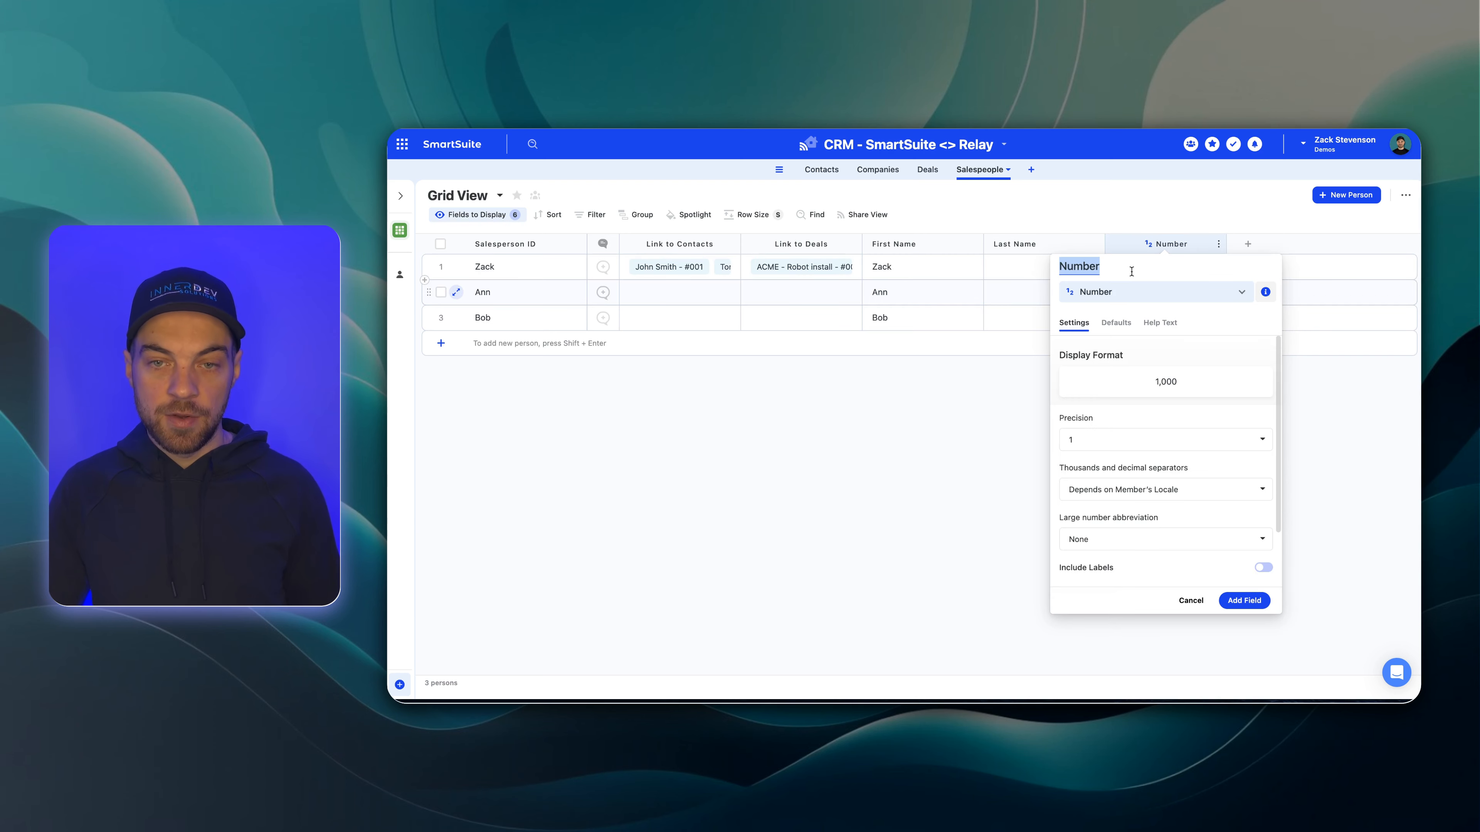
type("Round Ro")
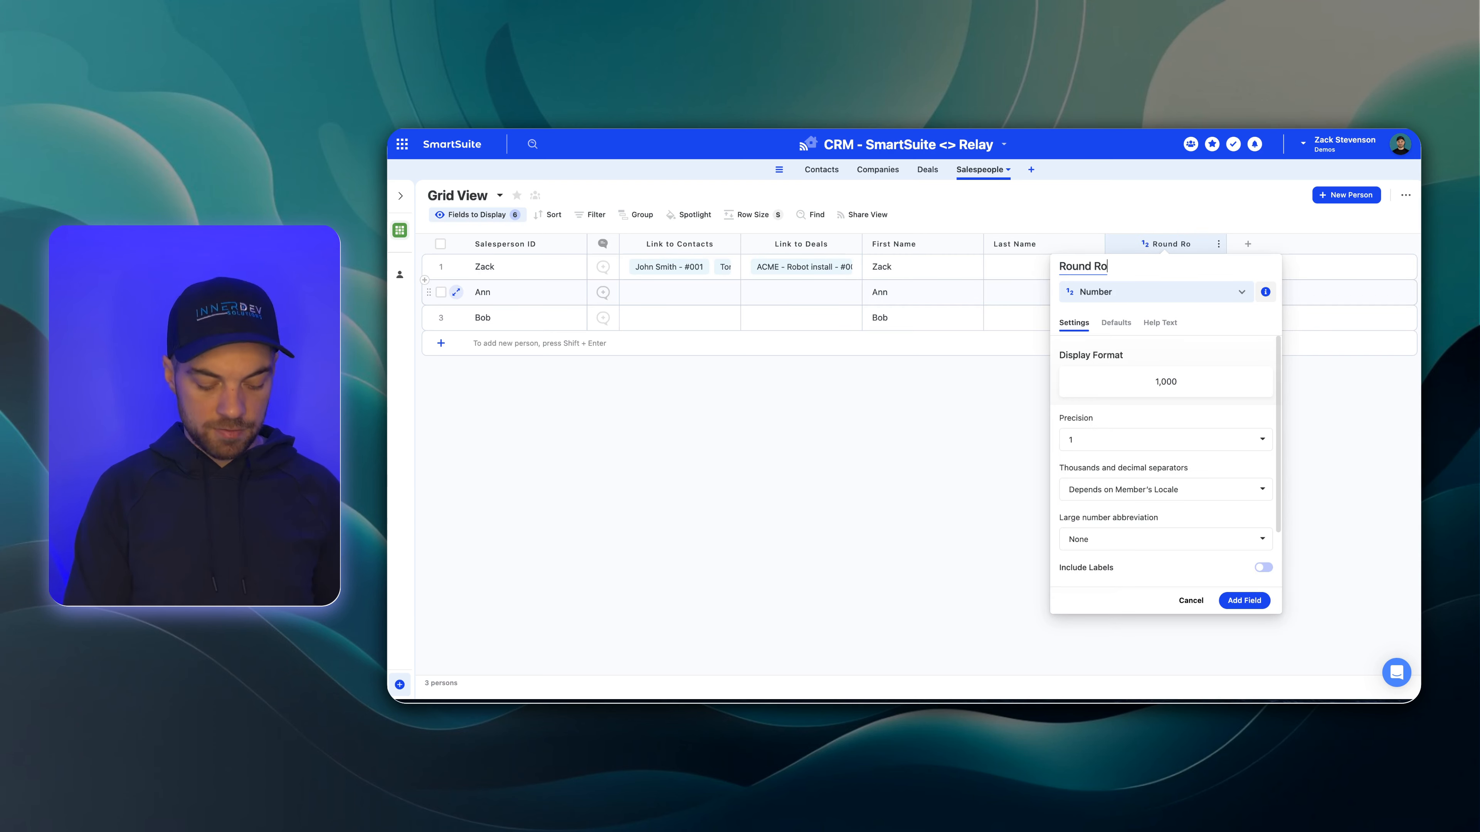
type("bin Index")
key("Return")
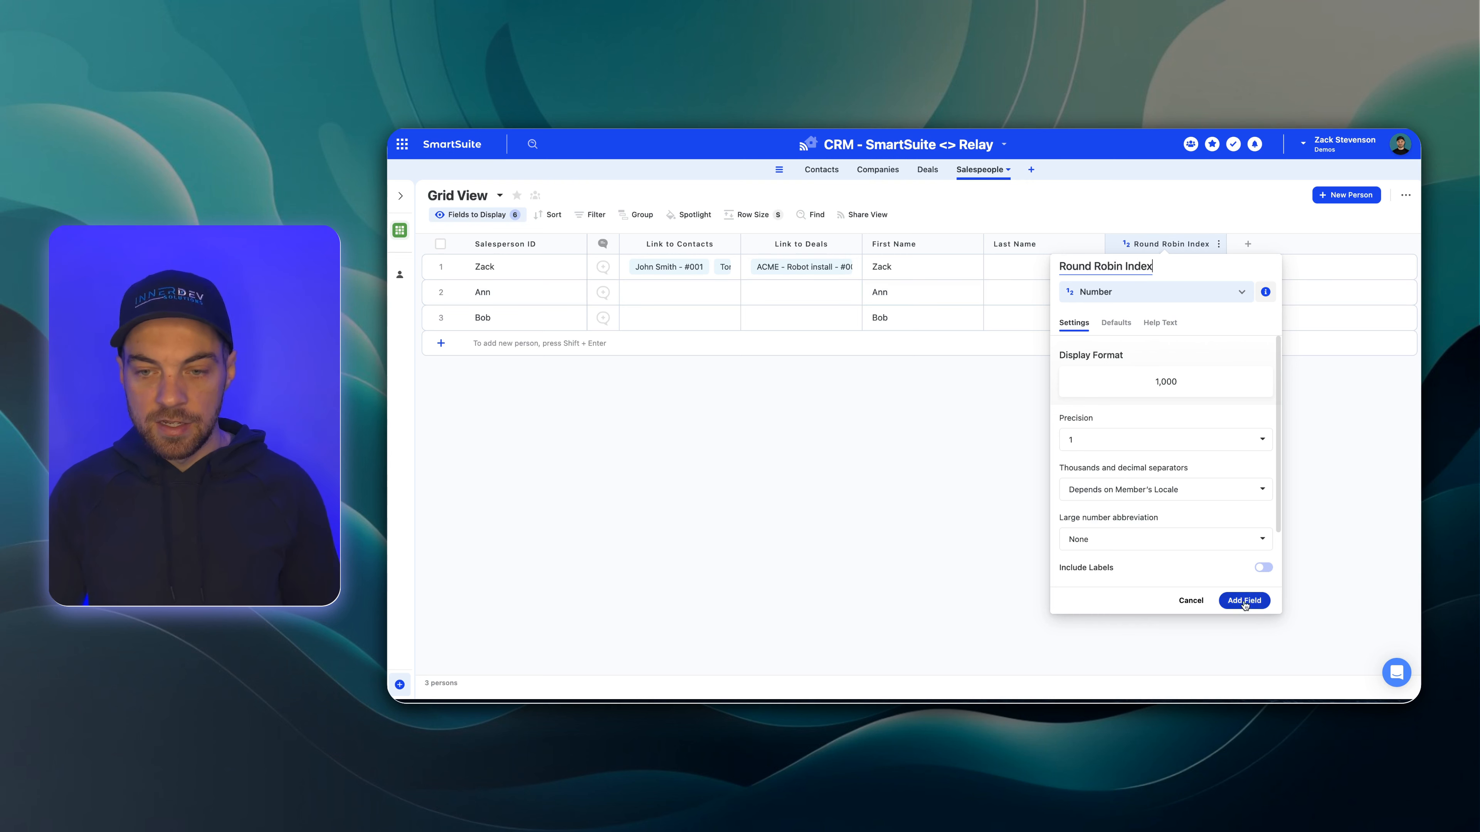
- Set the Round Robin Index of the three salespeople to 1, 2 and 3 in row order
left_click(1168, 268)
type("1")
left_click(1178, 290)
type("2")
left_click(1156, 327)
type("3")
left_click(1152, 376)
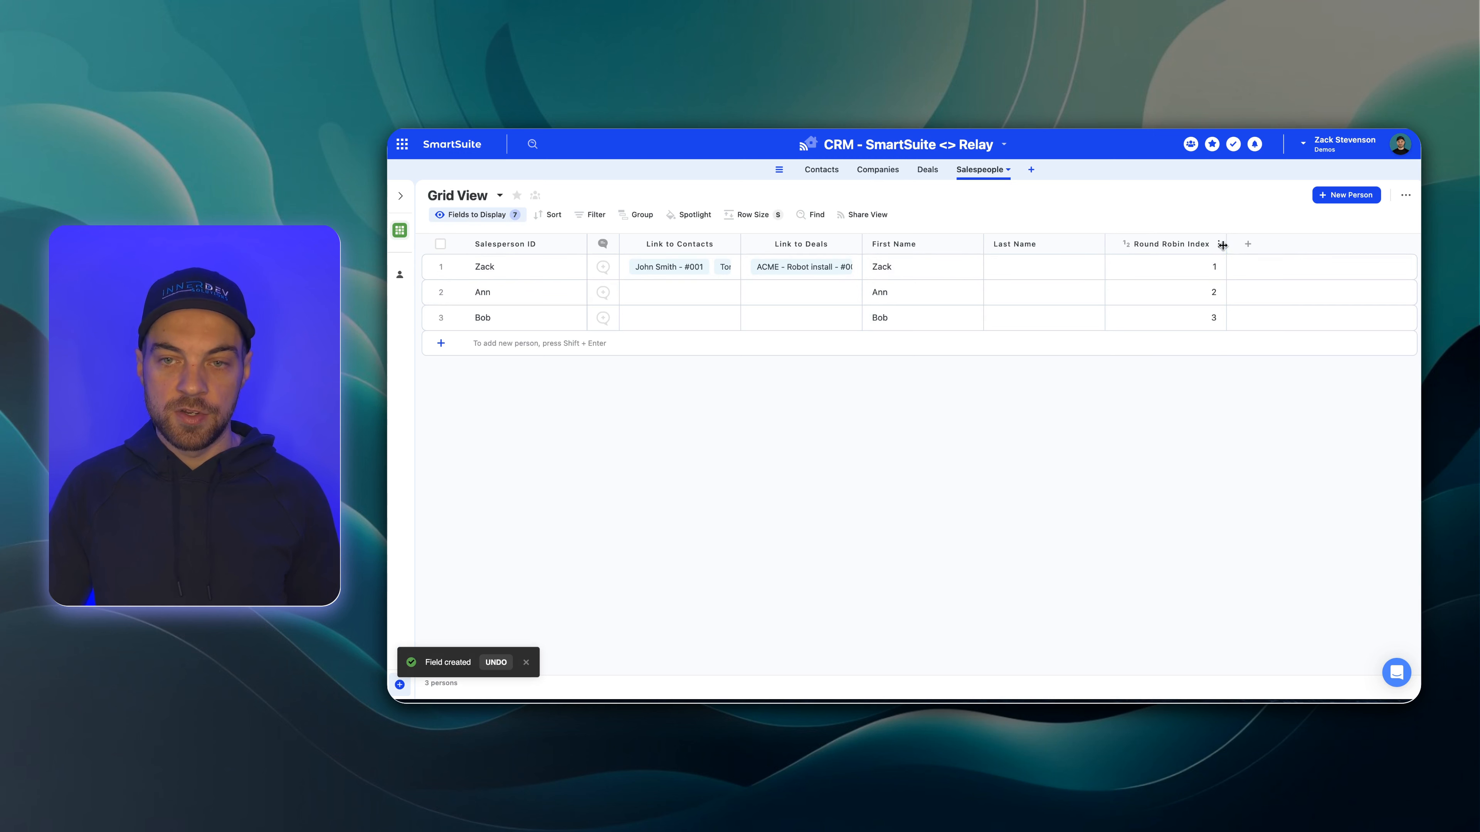
- Create a new table from scratch in the CRM solution and name it Pointer
left_click(1032, 171)
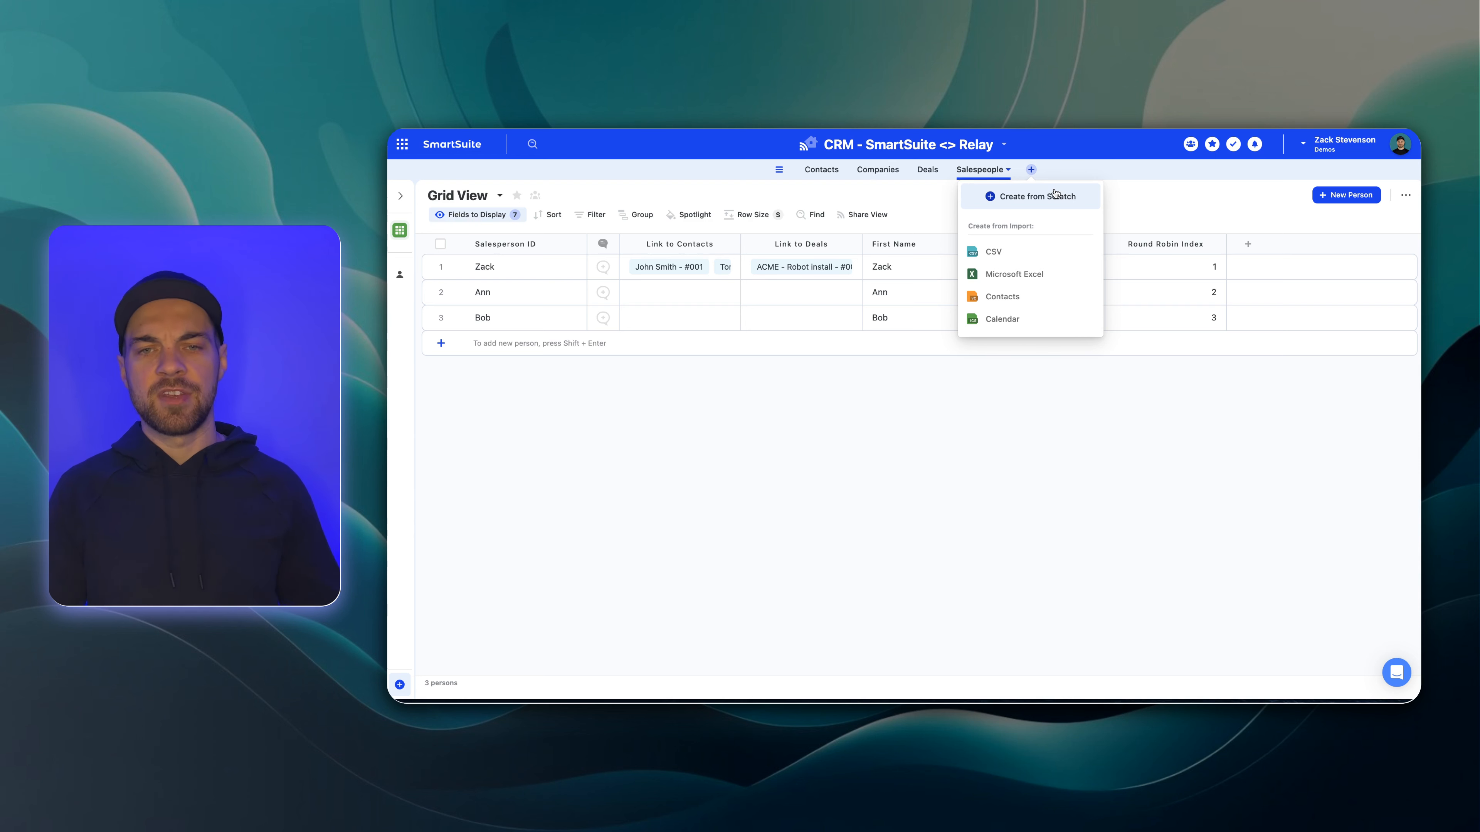
left_click(1032, 197)
left_click(1021, 175)
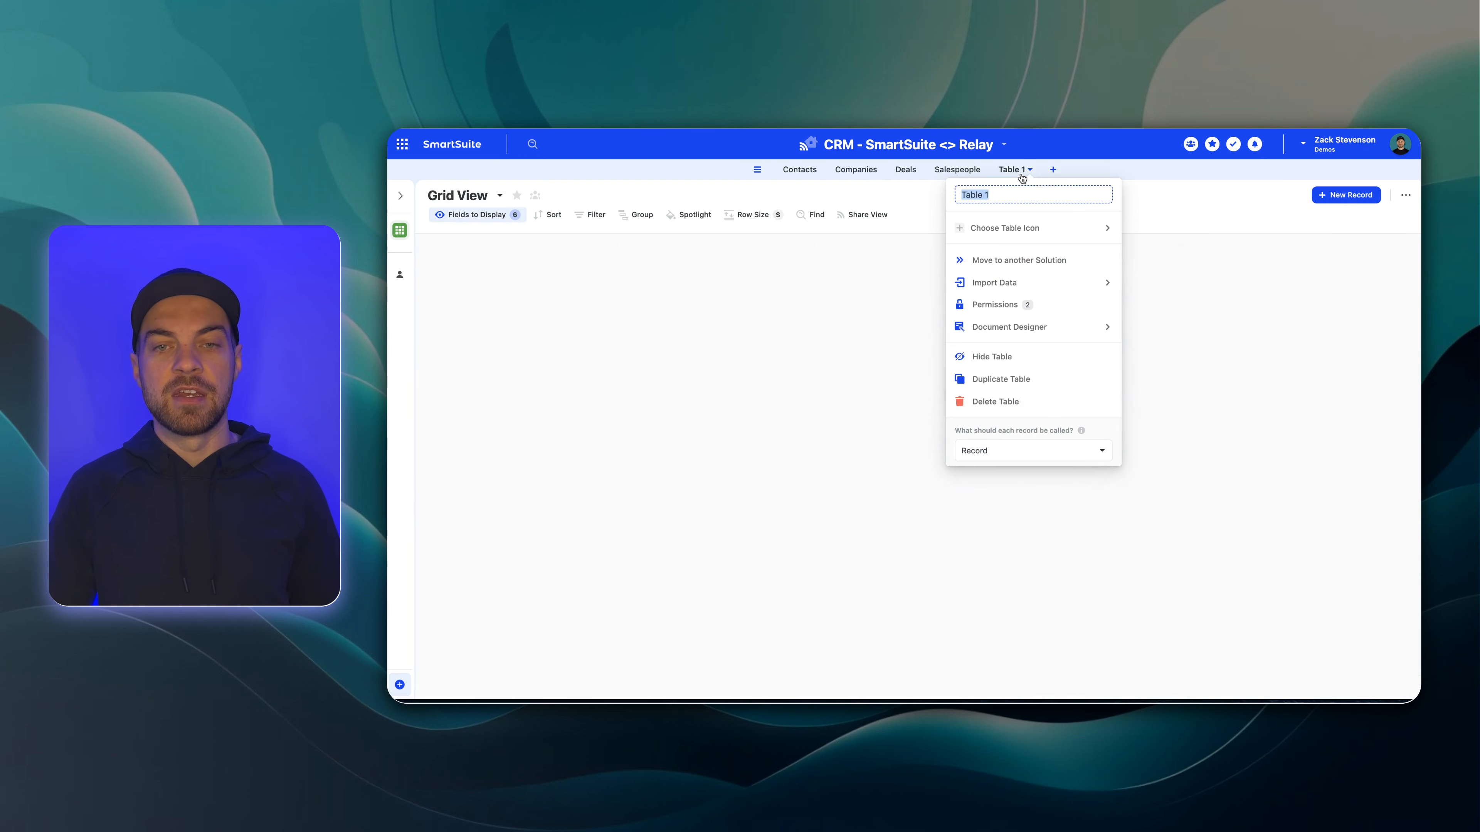
type("Pointer")
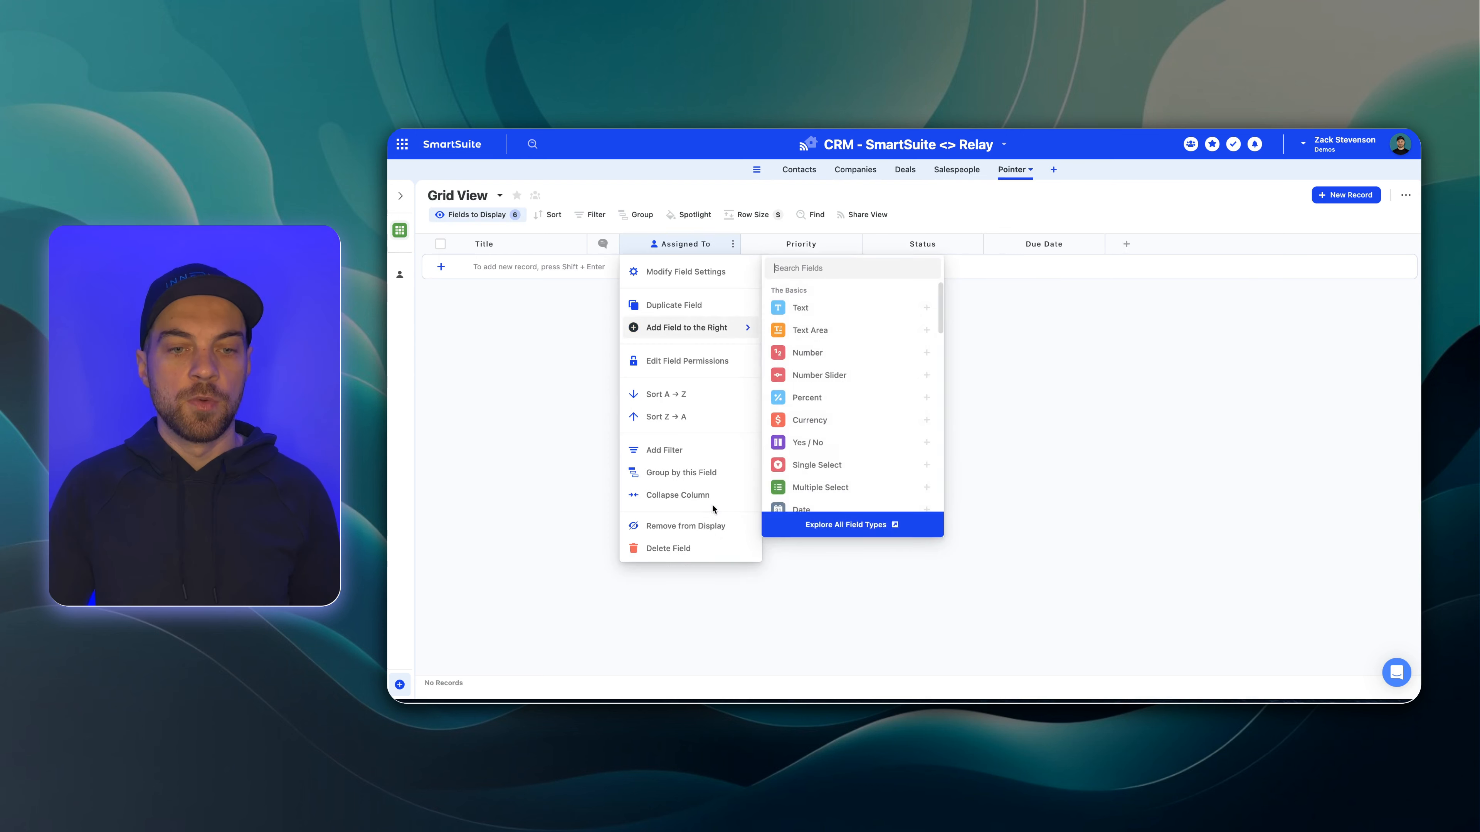
- Delete the default Assigned To, Priority, Status and Due Date fields from the Pointer table
left_click(709, 548)
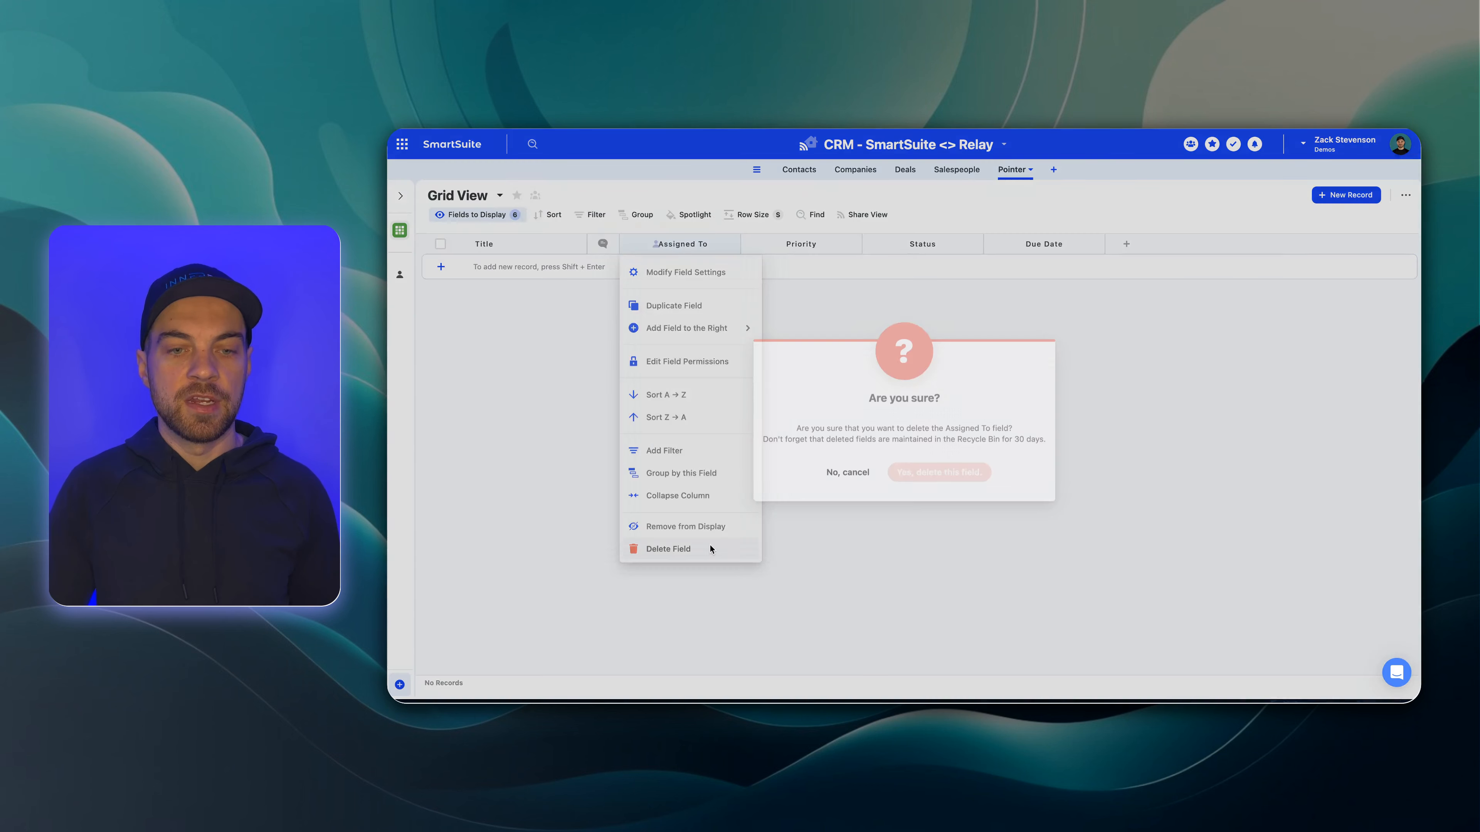
left_click(915, 473)
left_click(695, 243)
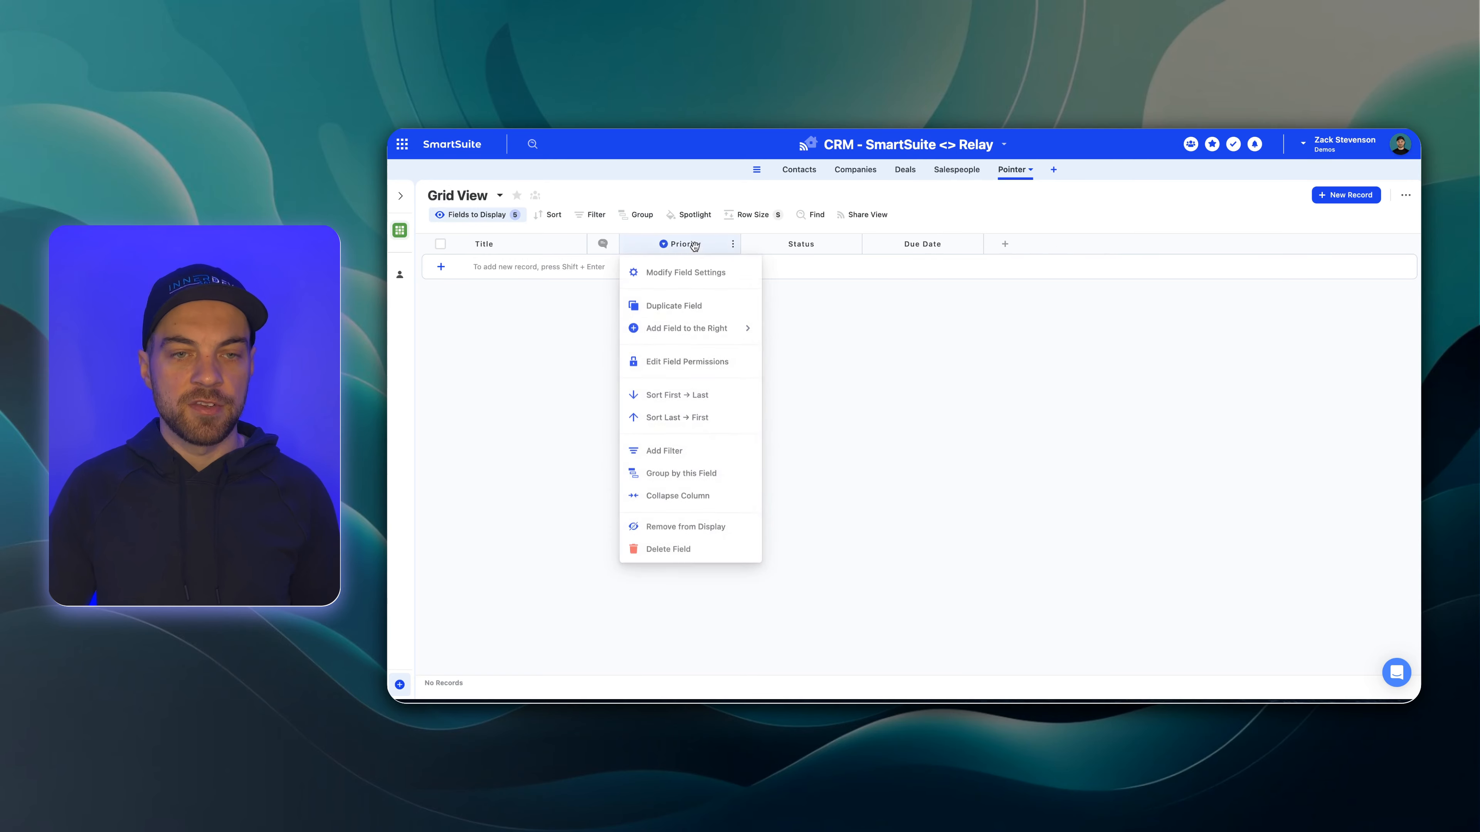
left_click(668, 550)
left_click(907, 467)
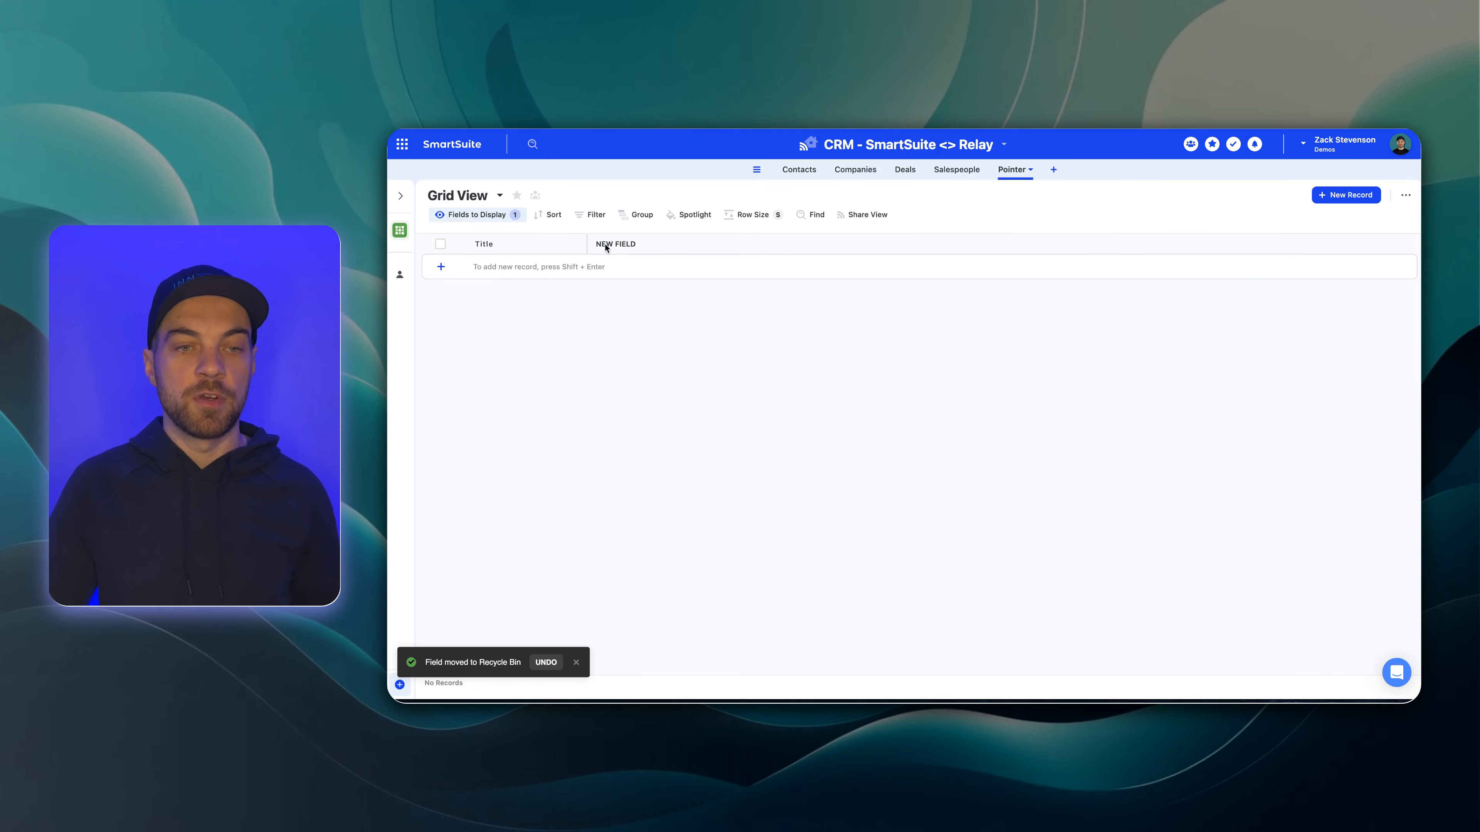
- Add a Number field to the Pointer table and create a record titled Pointer
left_click(608, 243)
type("num")
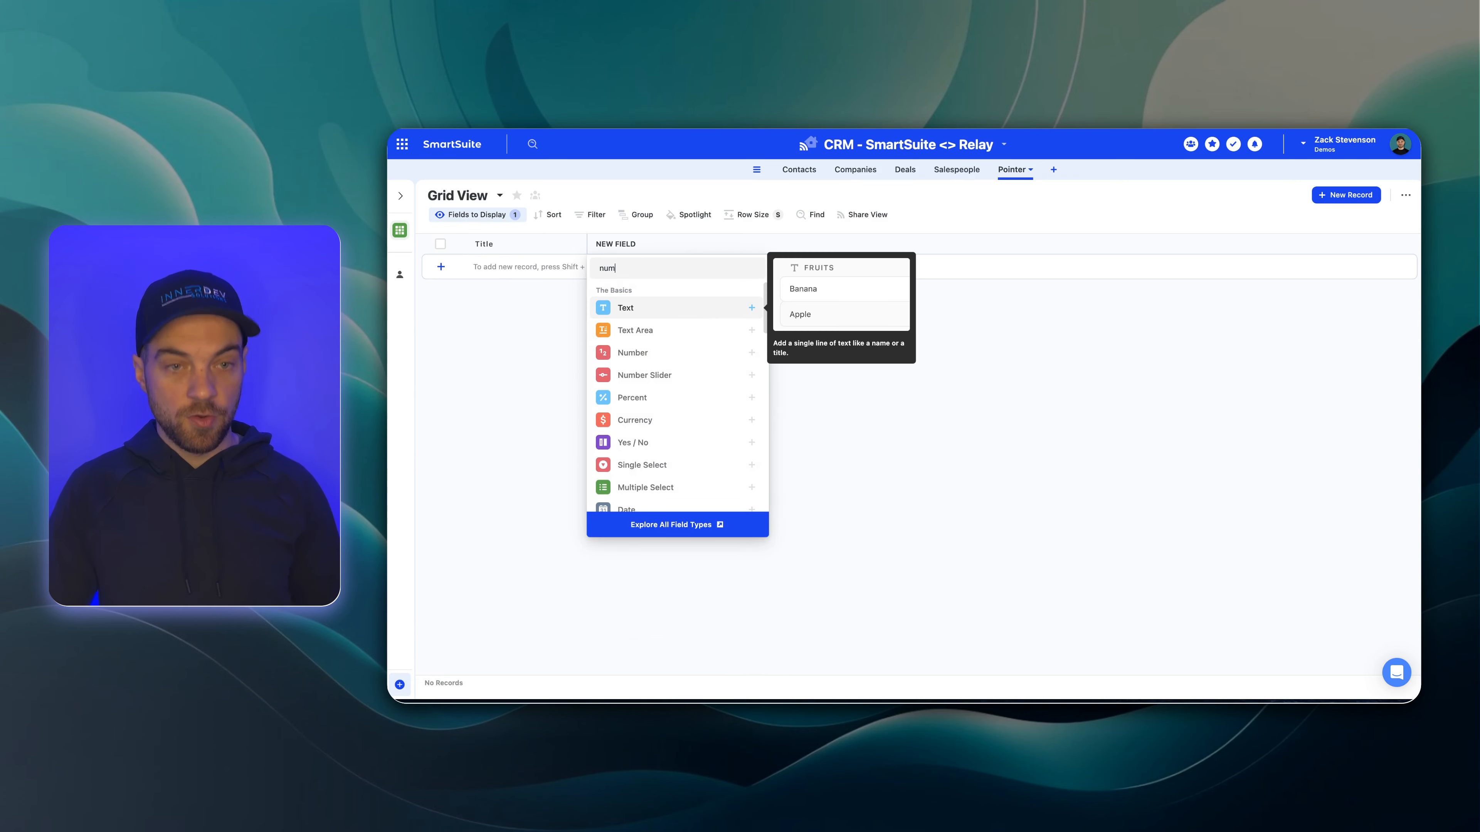
left_click(664, 315)
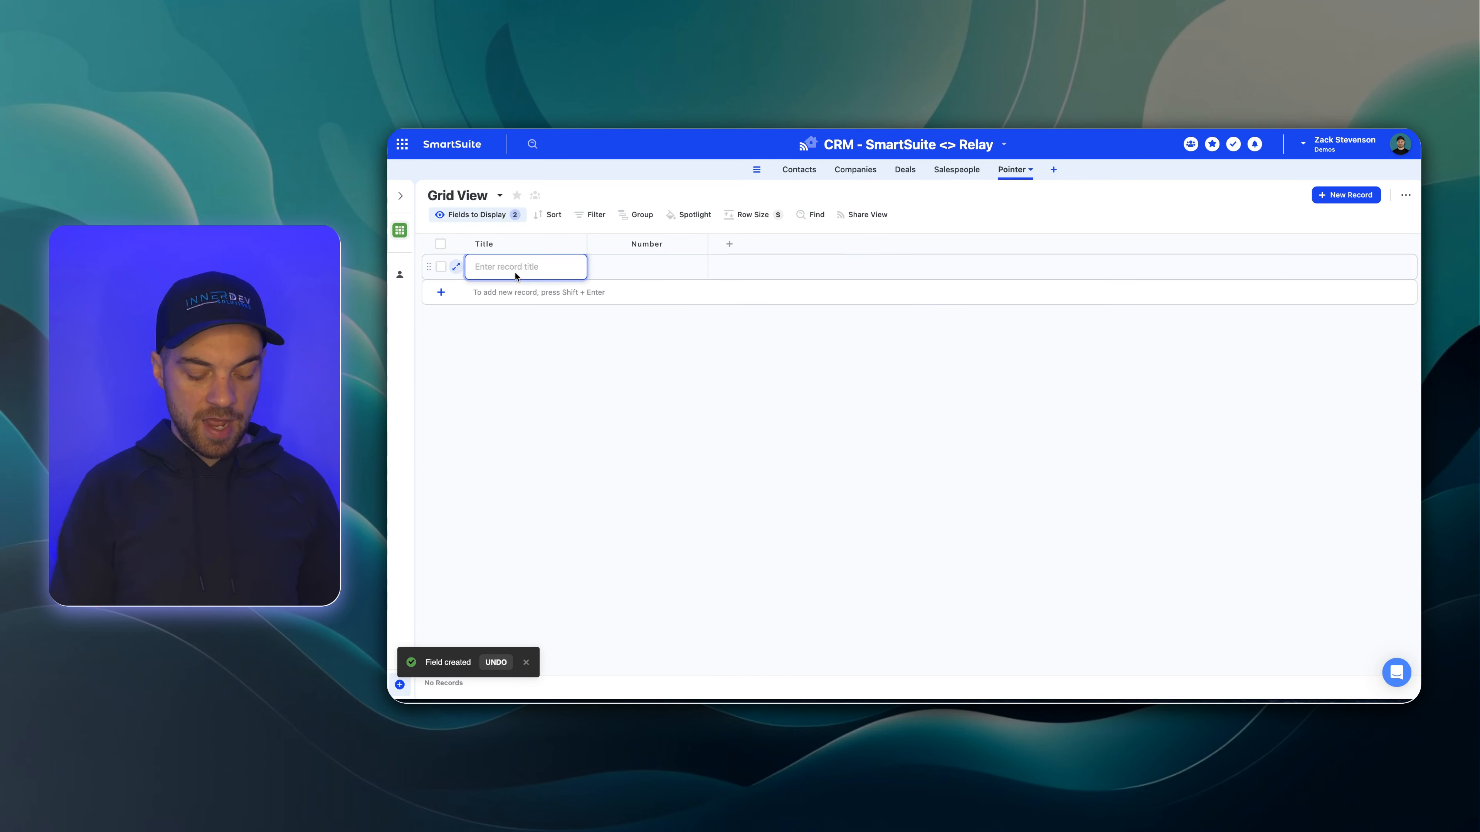
type("Pointer")
key("Return")
left_click(648, 269)
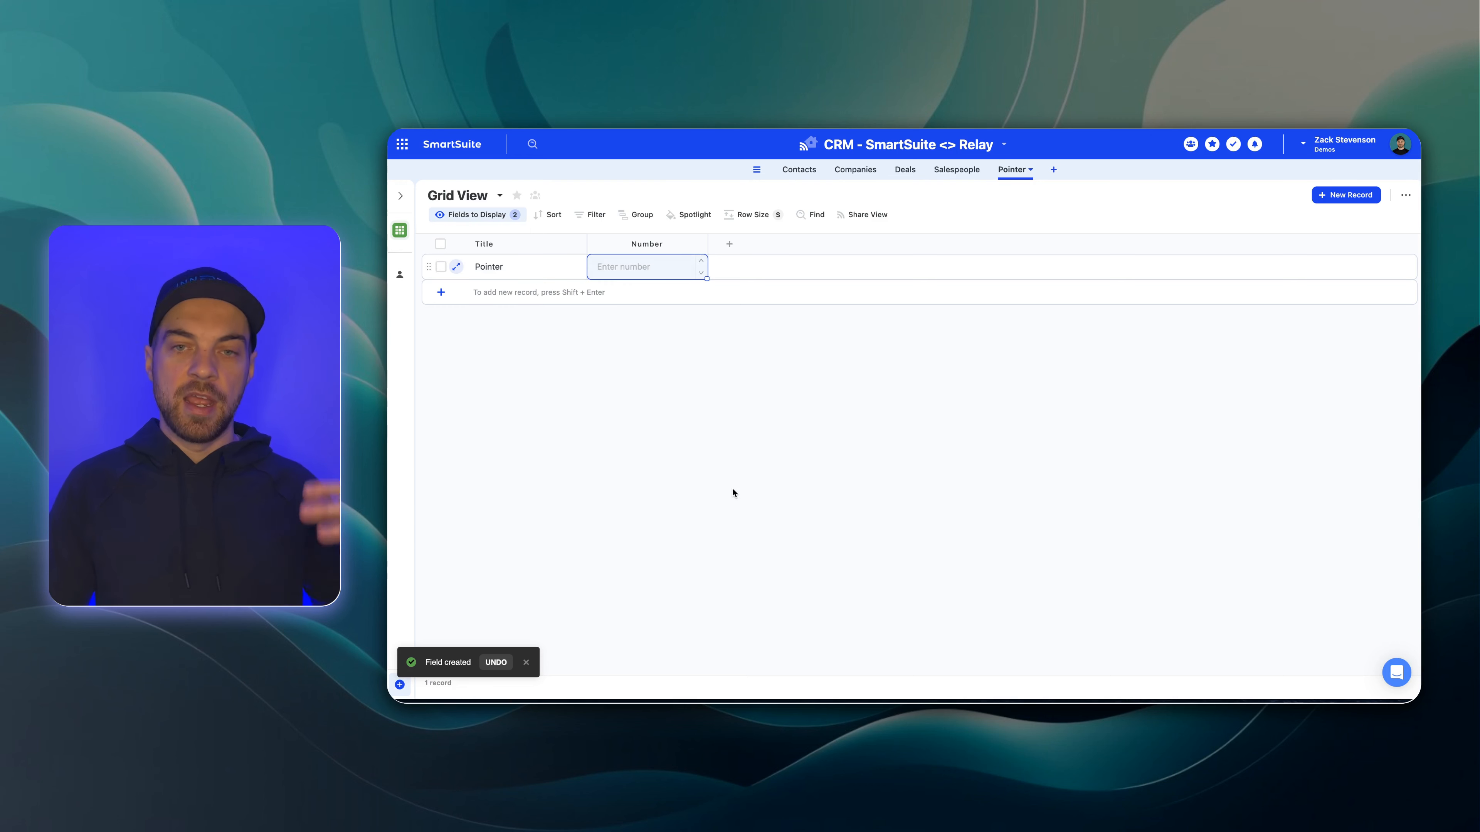
- Check the salesperson links in Deals and the Round Robin Index in Salespeople, and set the Pointer record's Number to 2
left_click(906, 170)
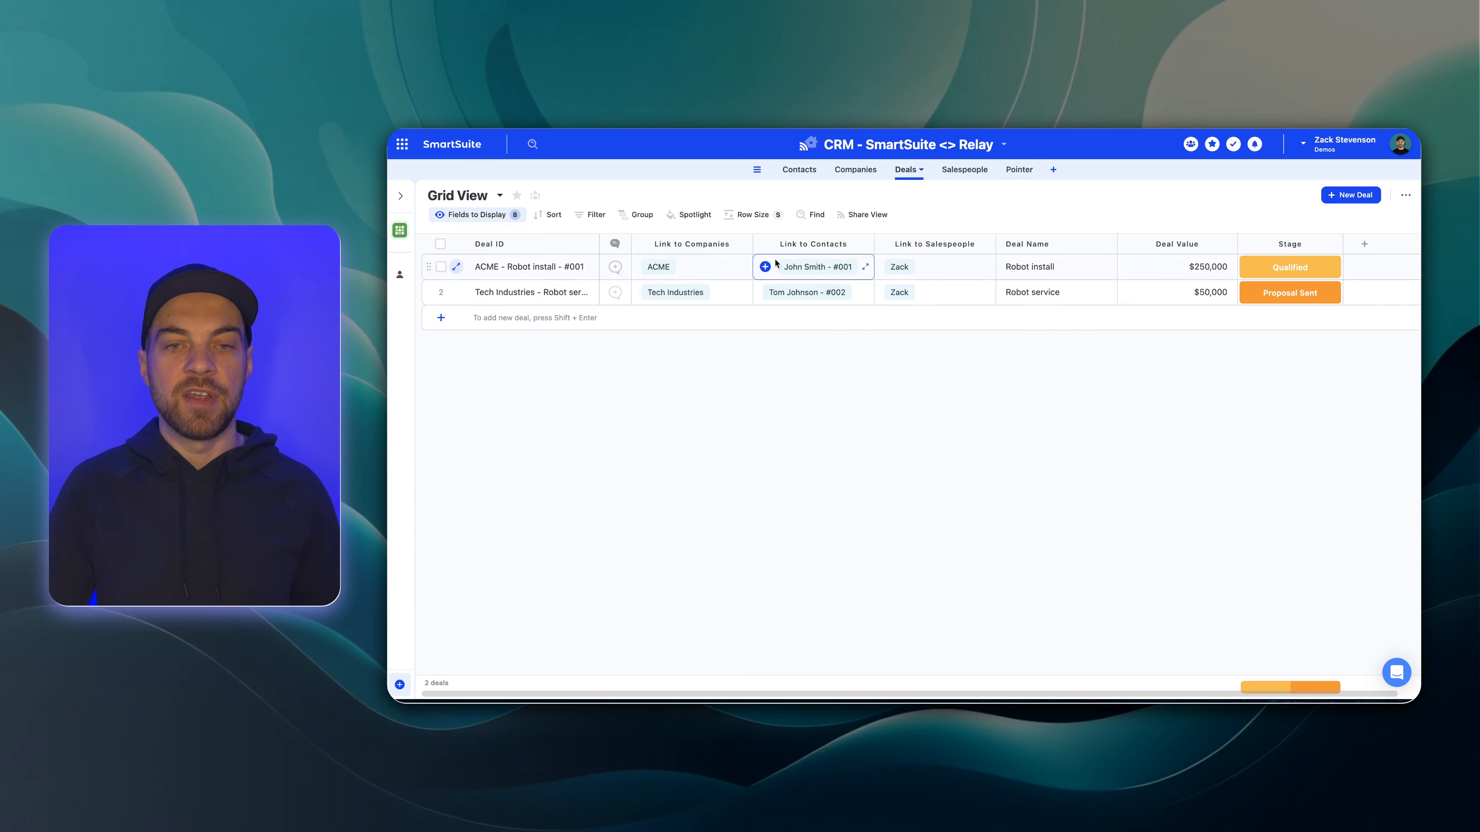
left_click(892, 272)
left_click(964, 170)
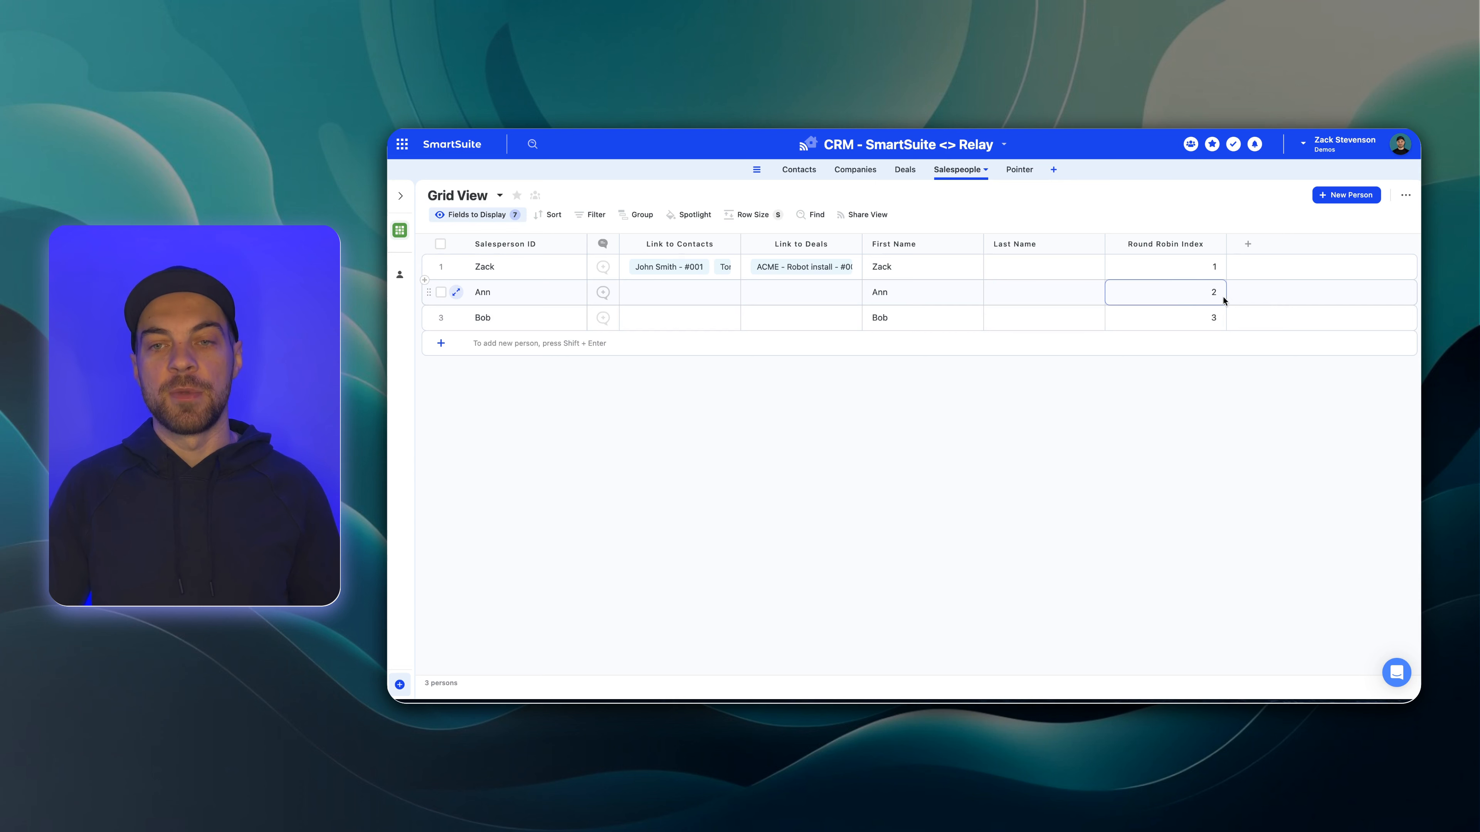
left_click(1019, 169)
left_click(637, 279)
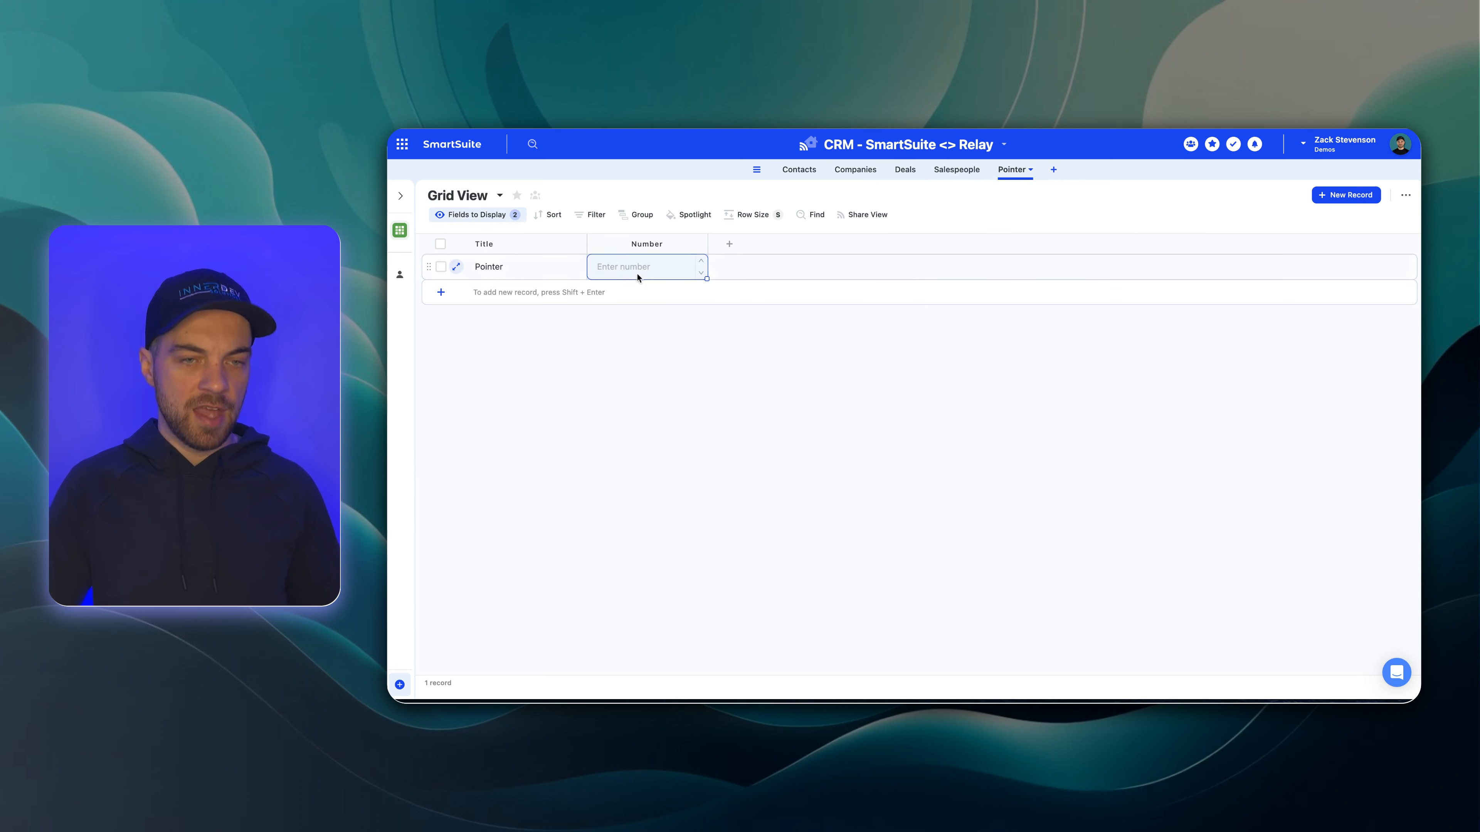
type("2")
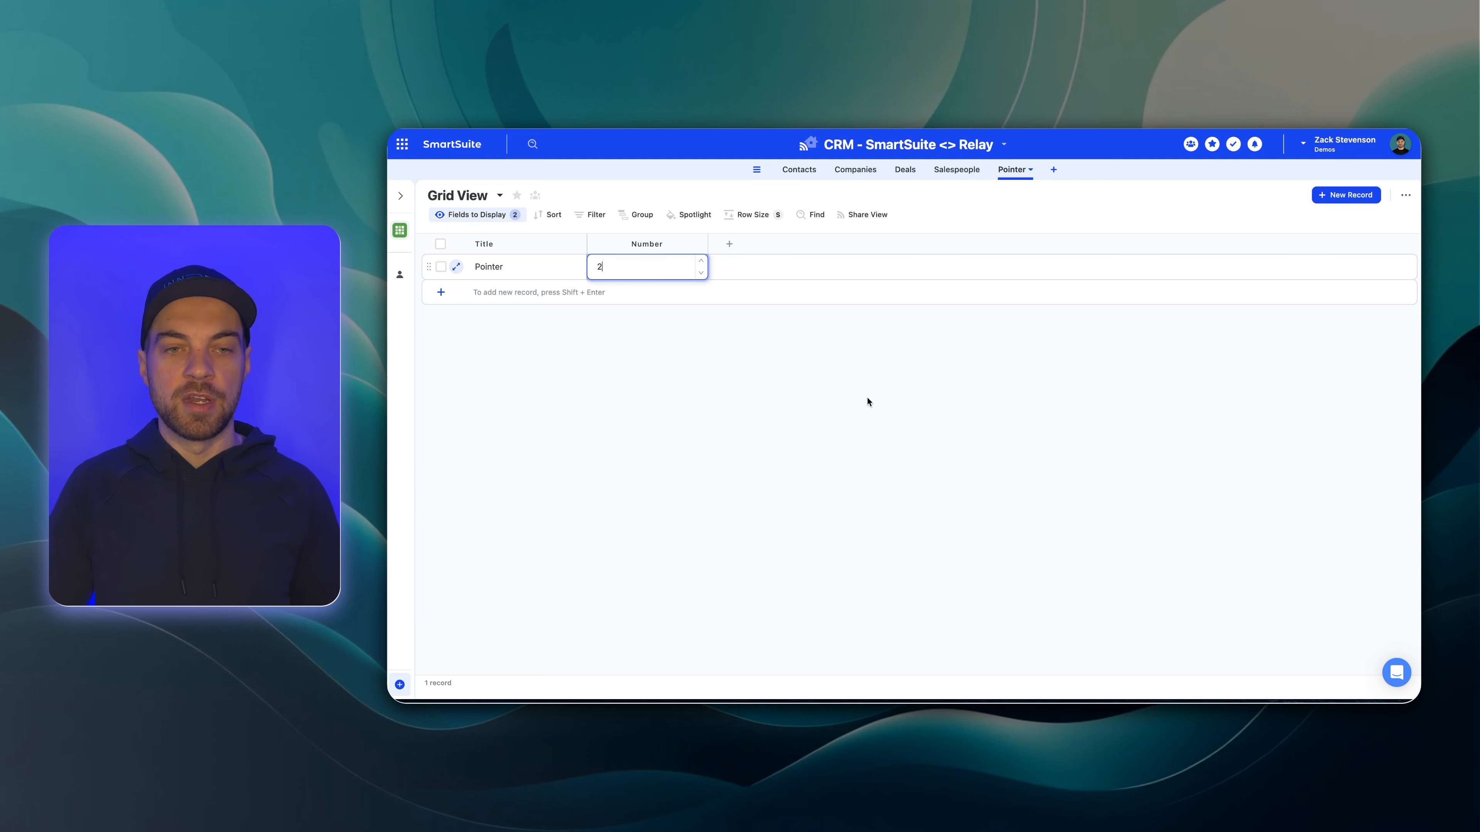
- Commit the Pointer record's number and add a second Number field named # of salespeople to the table
left_click(867, 402)
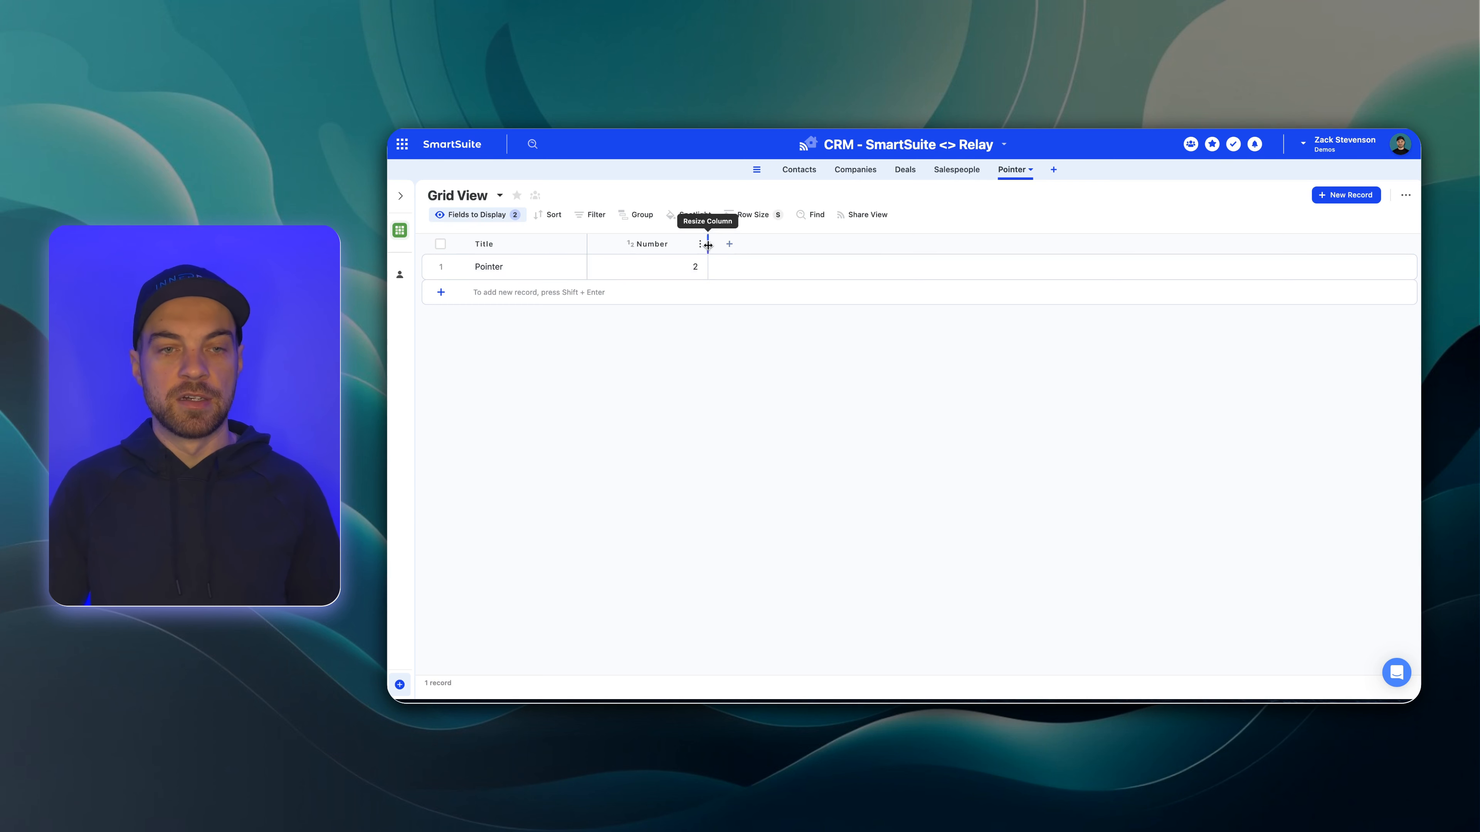
left_click(728, 244)
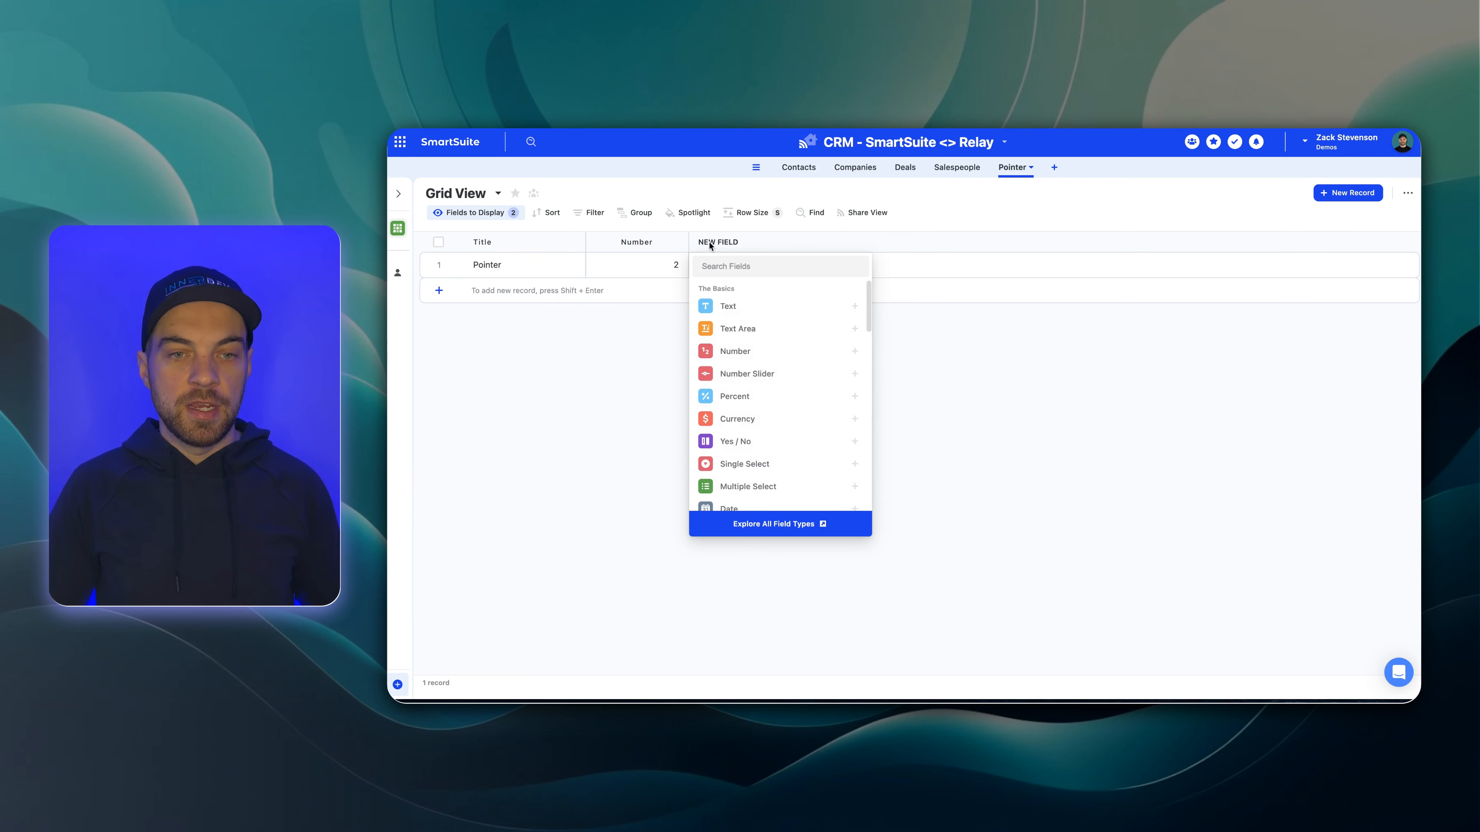
left_click(735, 351)
type("# of salespeople")
key("Return")
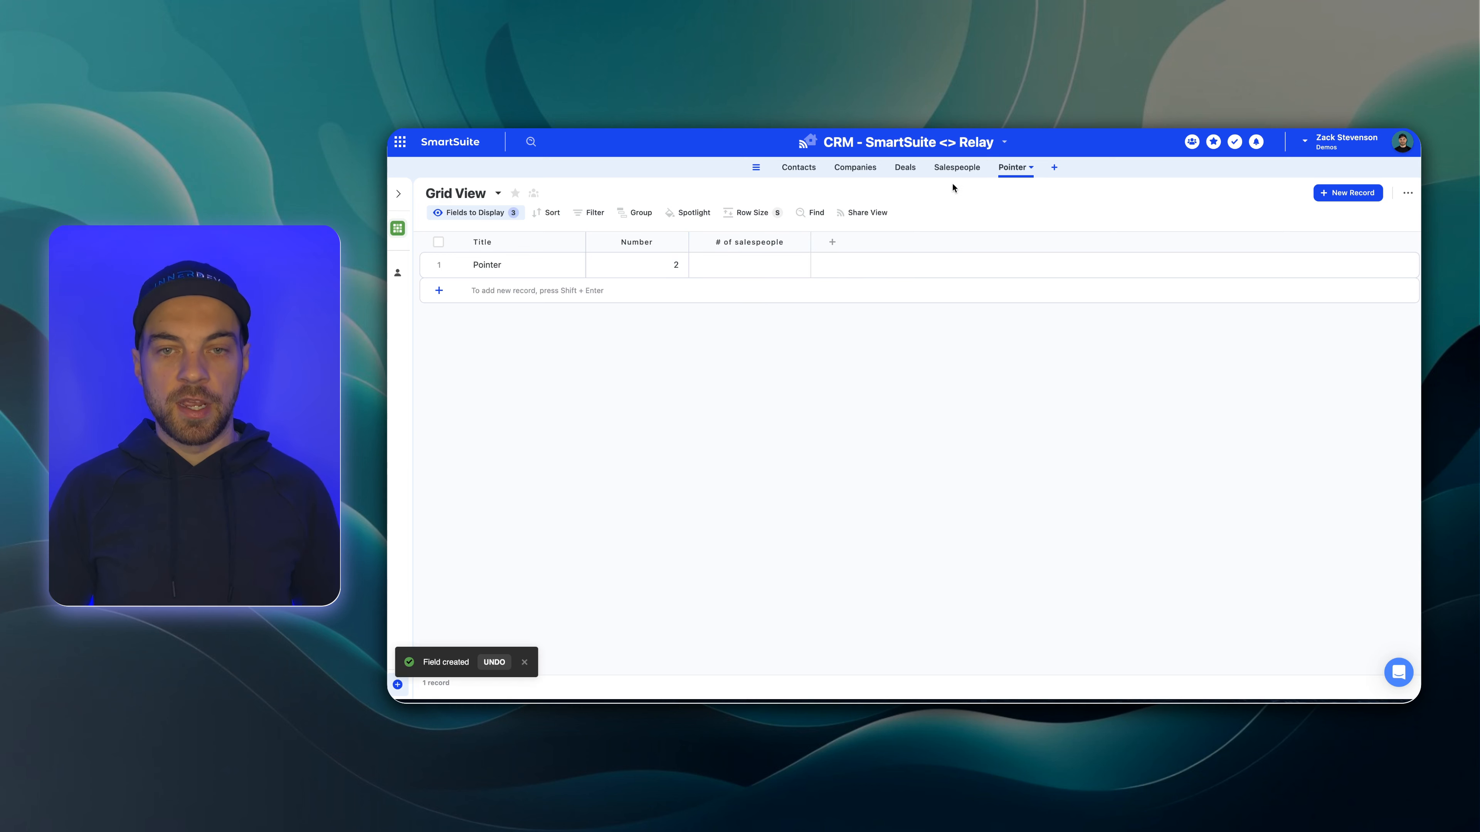
- Set the Pointer record's # of salespeople to 3 and narrow that column slightly
left_click(956, 167)
left_click(741, 274)
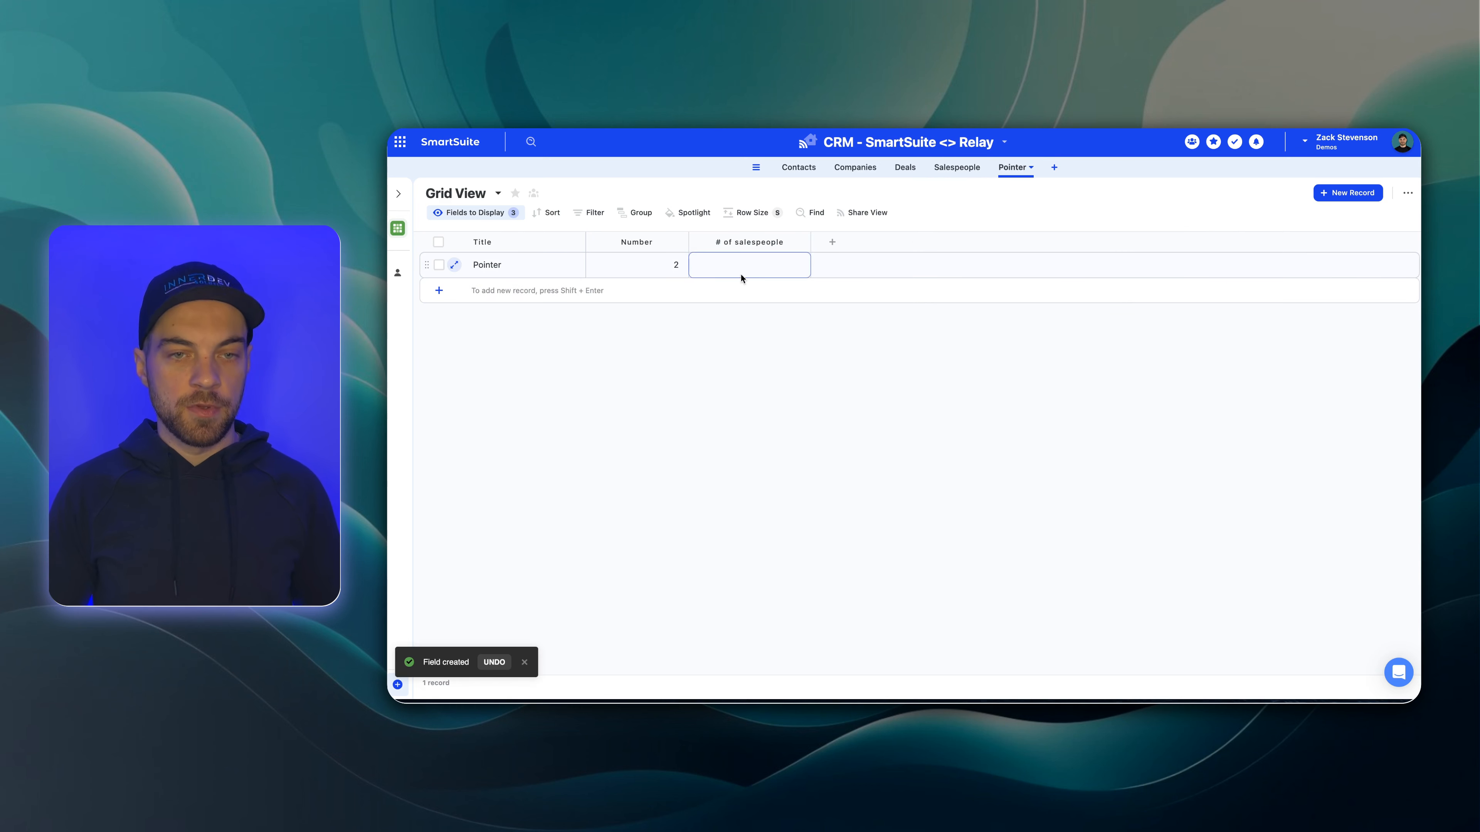
type("3")
key("Return")
left_click_drag(813, 241, 798, 241)
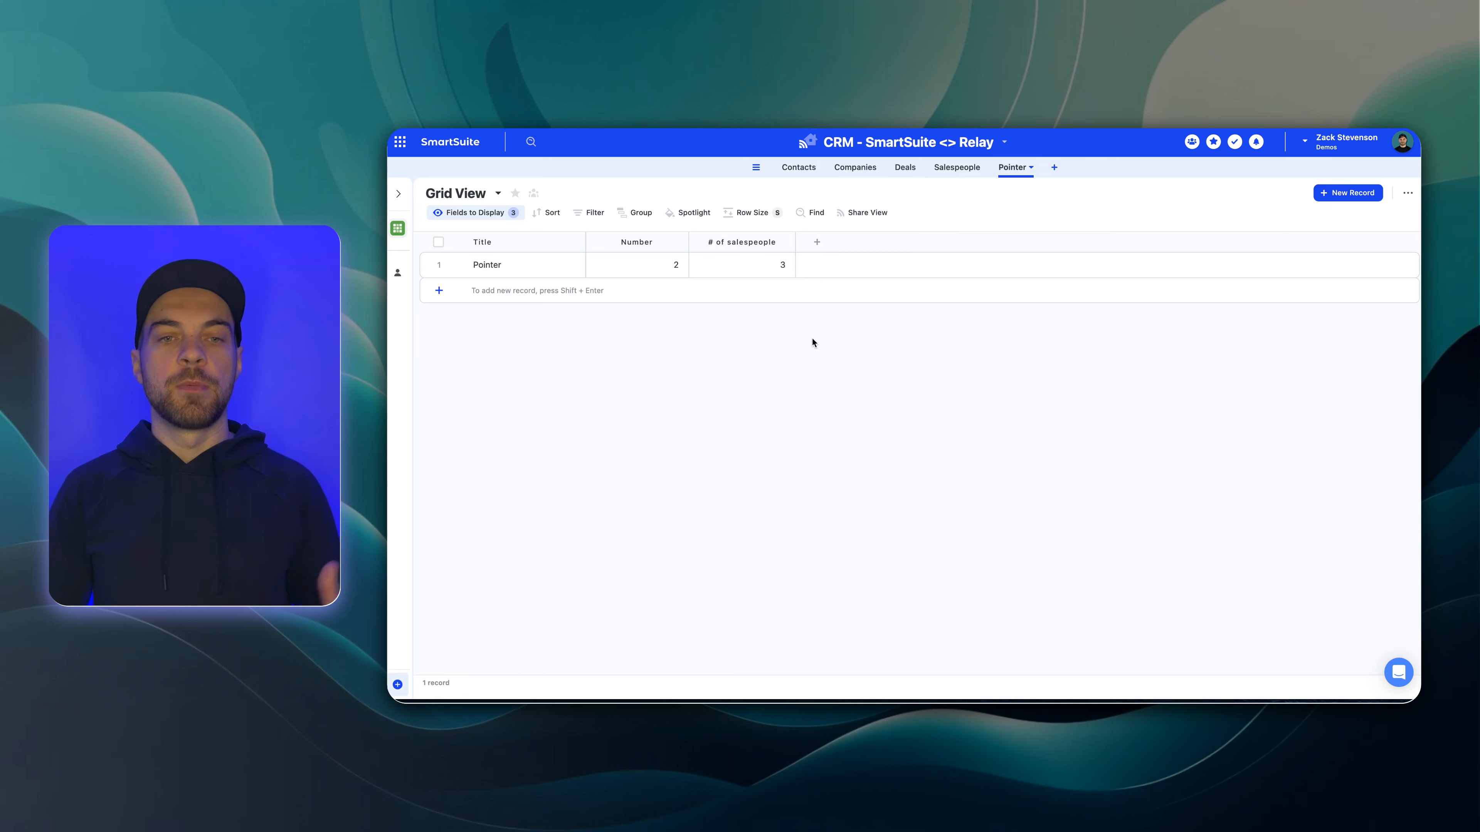
- Compare the Salespeople round robin indexes with the Pointer table, and add a new contact with first and last name to the Contacts table
left_click(934, 169)
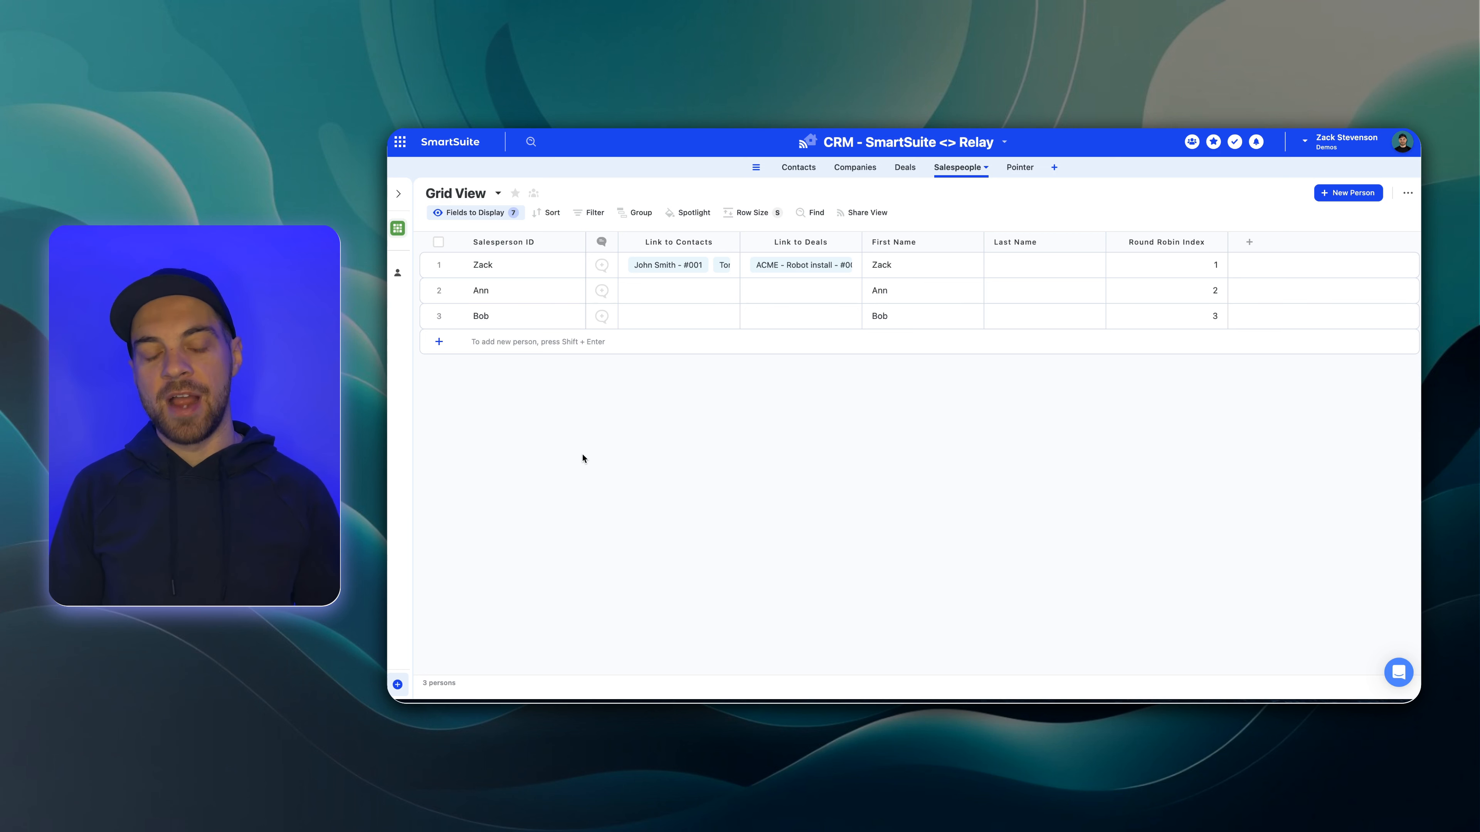
left_click(1019, 167)
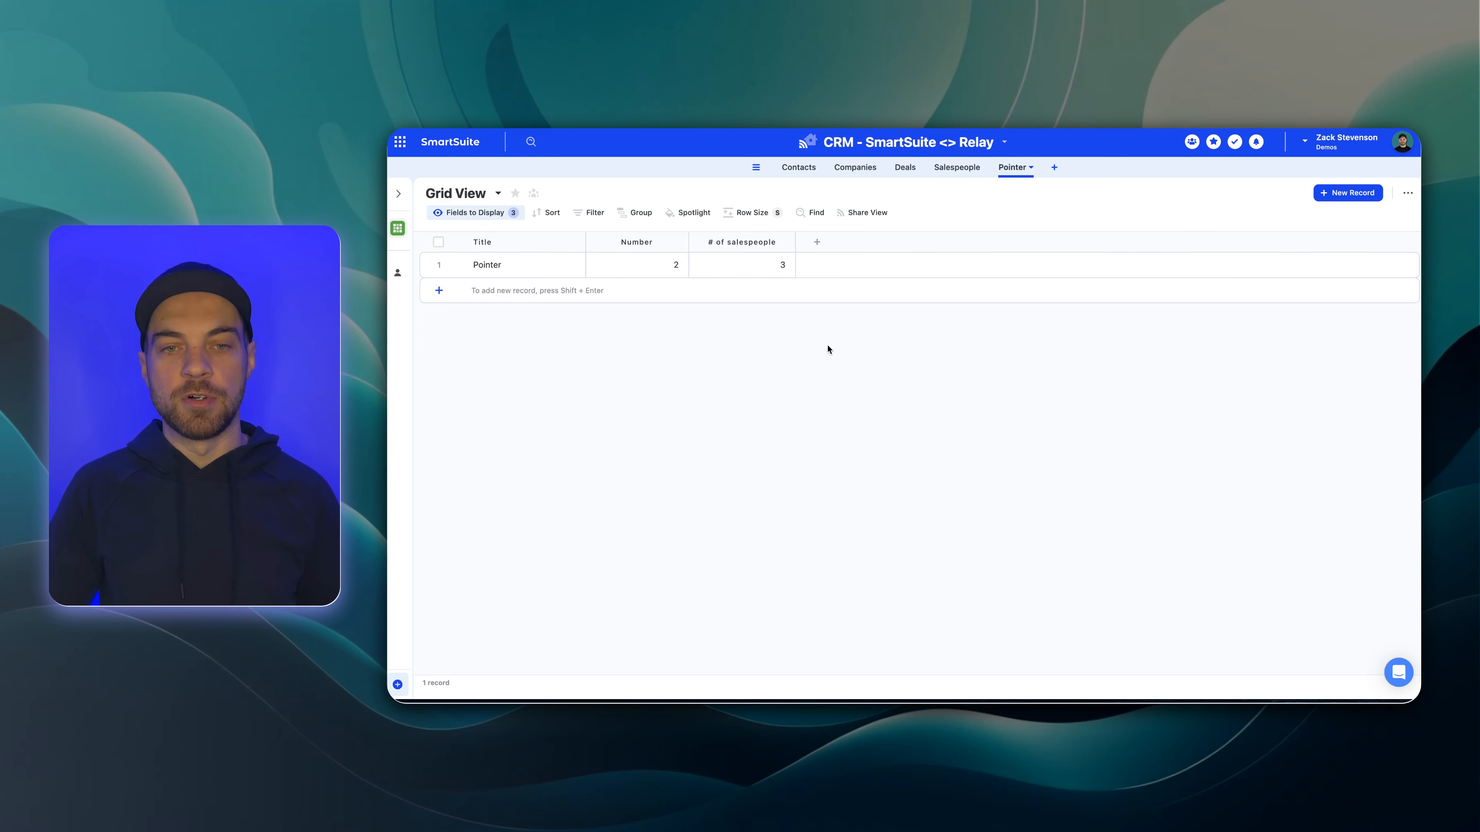
left_click(797, 174)
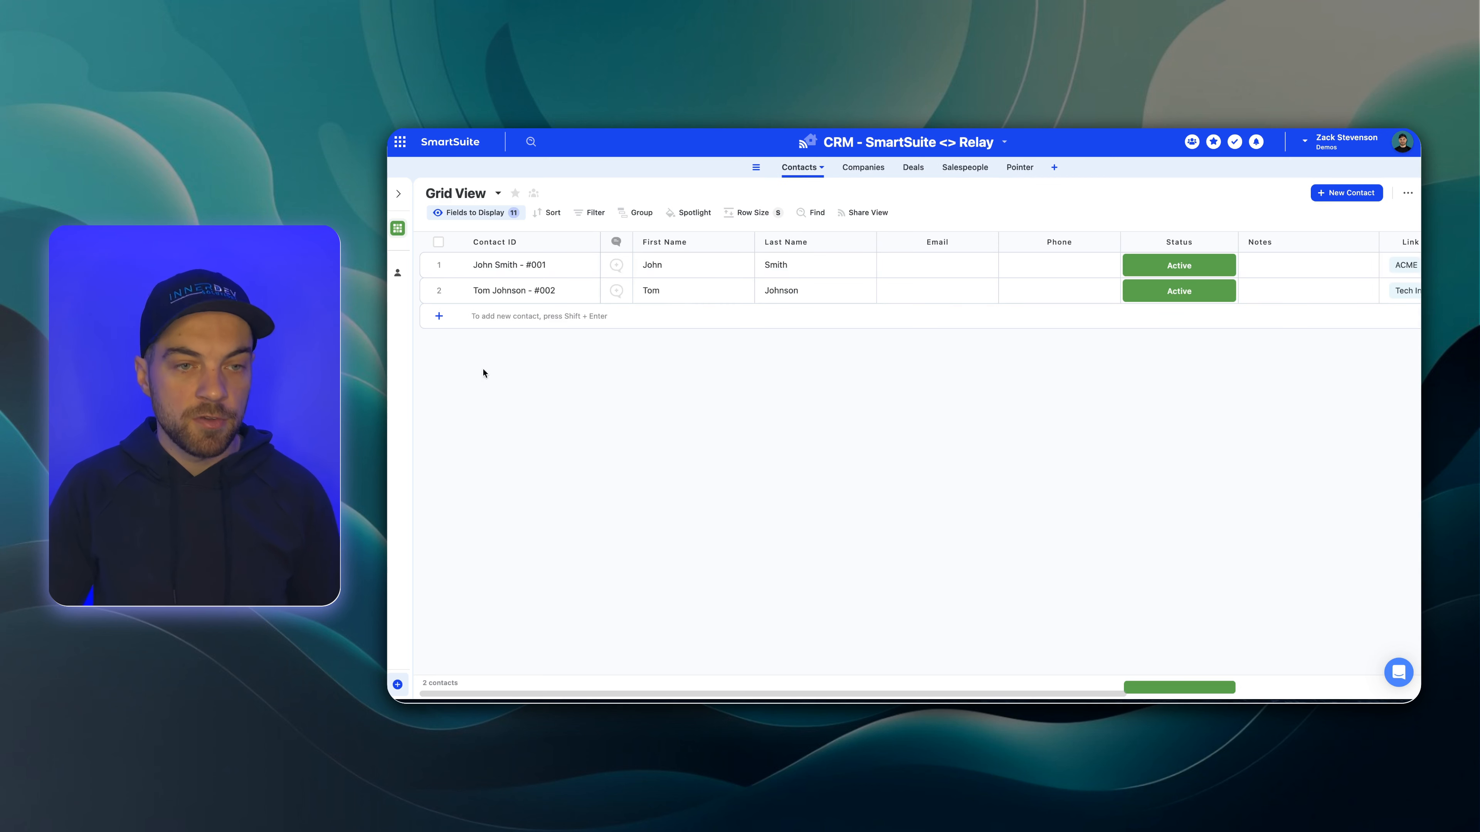
left_click(438, 316)
type("Jo")
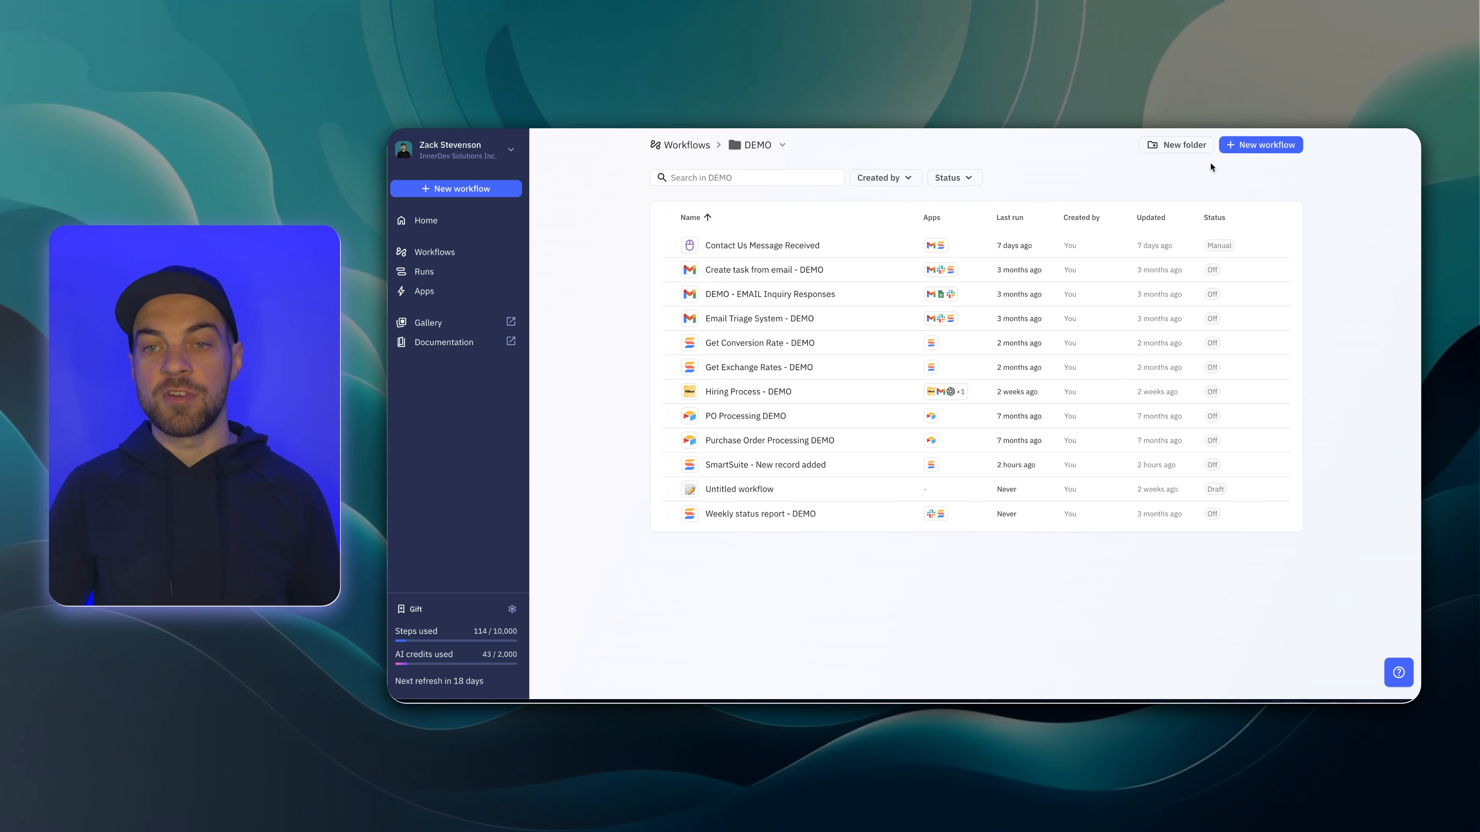
- Switch to Relay.app and create a workflow named Round Robin Lead Assignment - SmartSuite, triggered by new records added to the SmartSuite Contacts table
left_click(1253, 147)
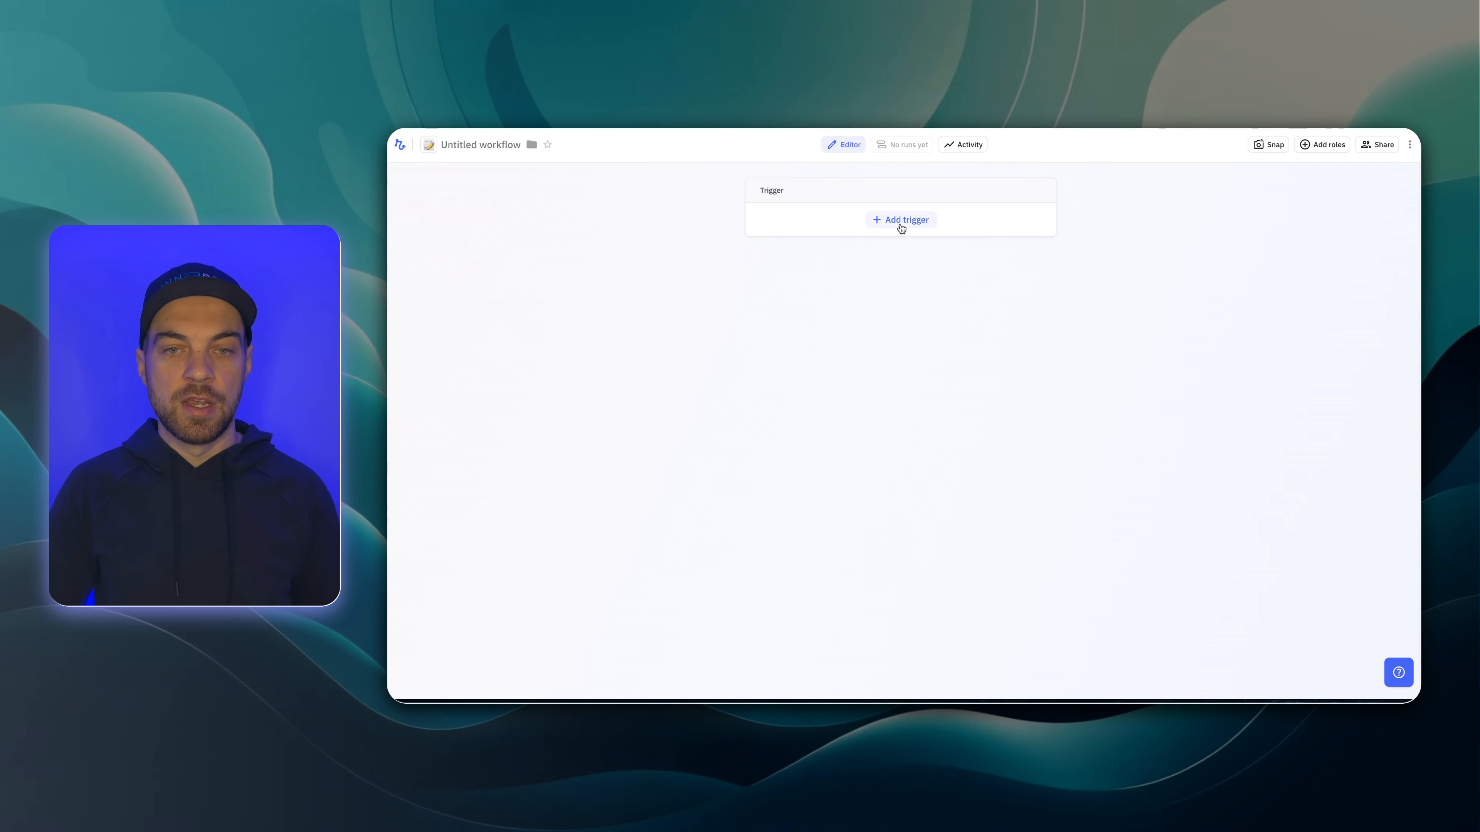
left_click(900, 222)
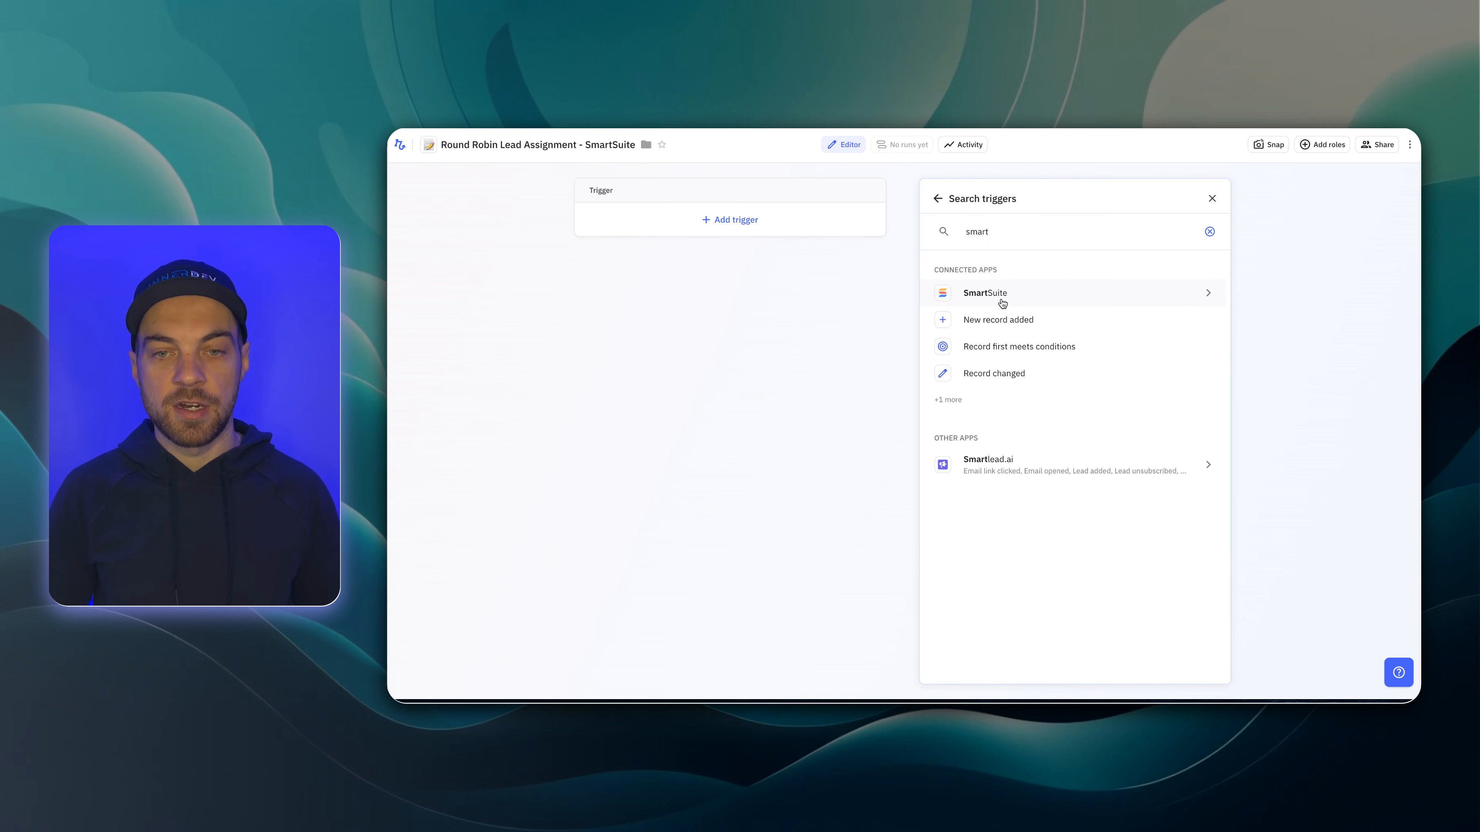
left_click(1002, 303)
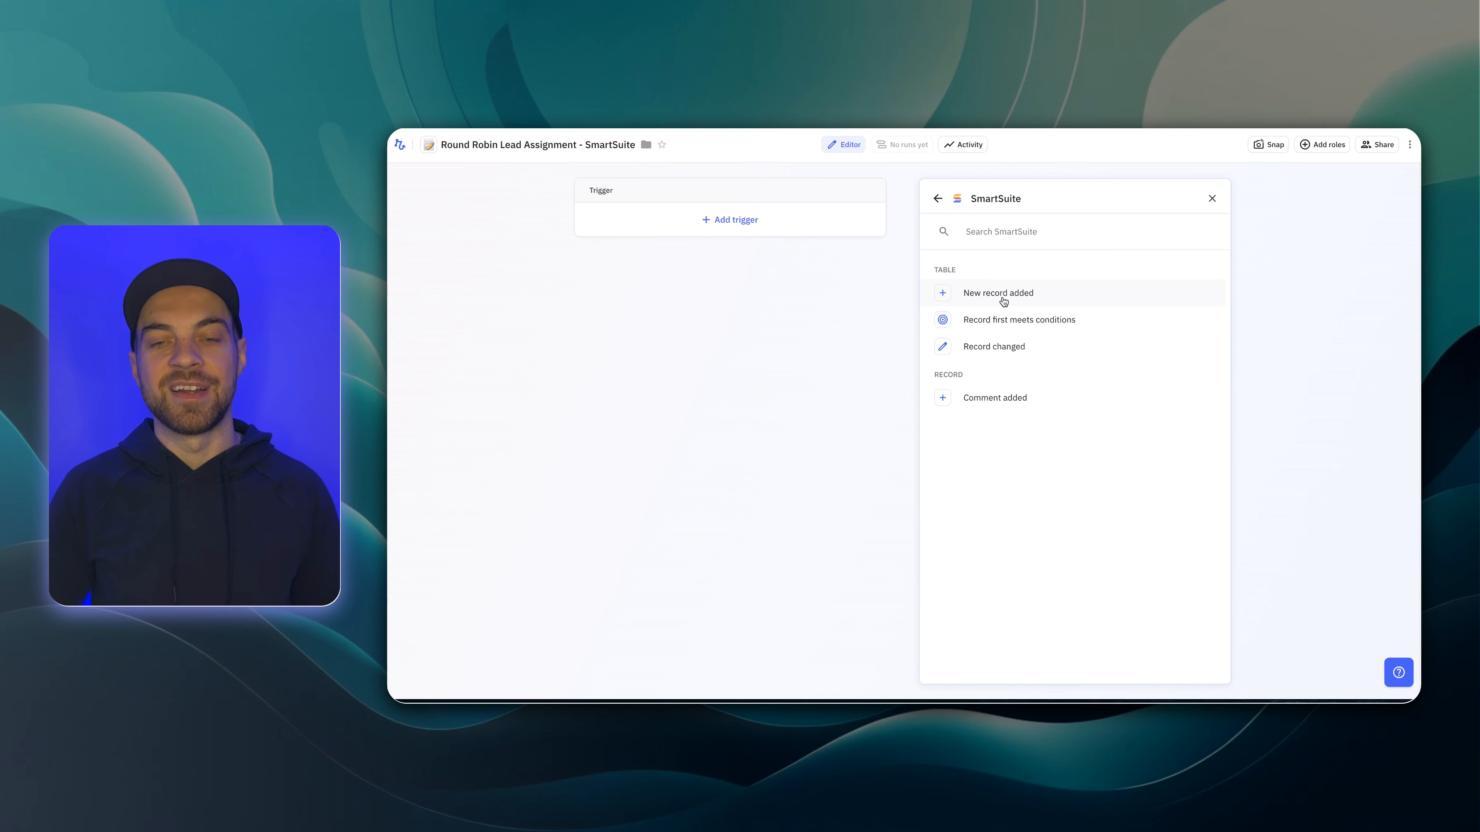
left_click(1001, 298)
left_click(1001, 298)
type("con")
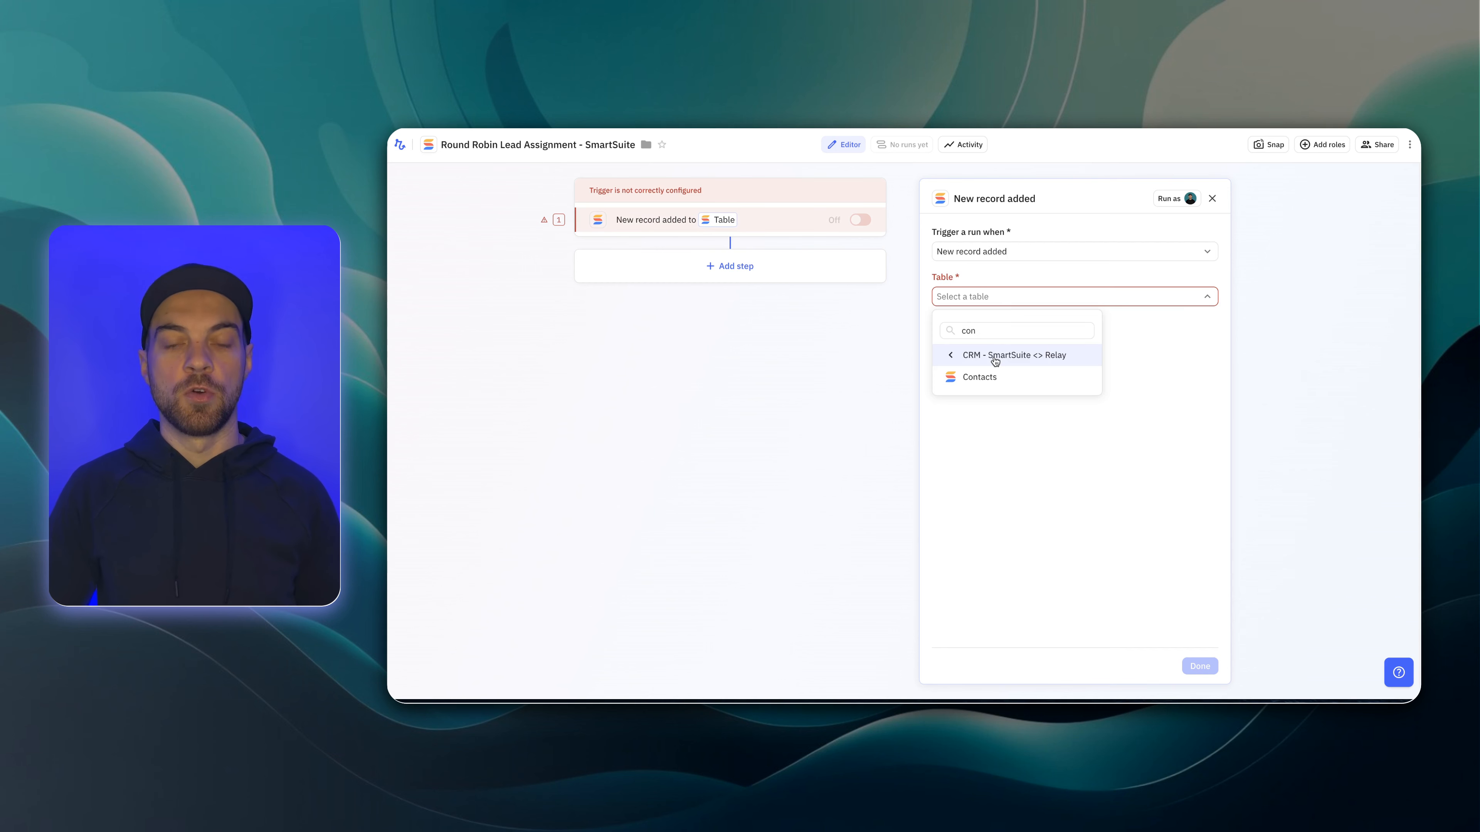
left_click(997, 378)
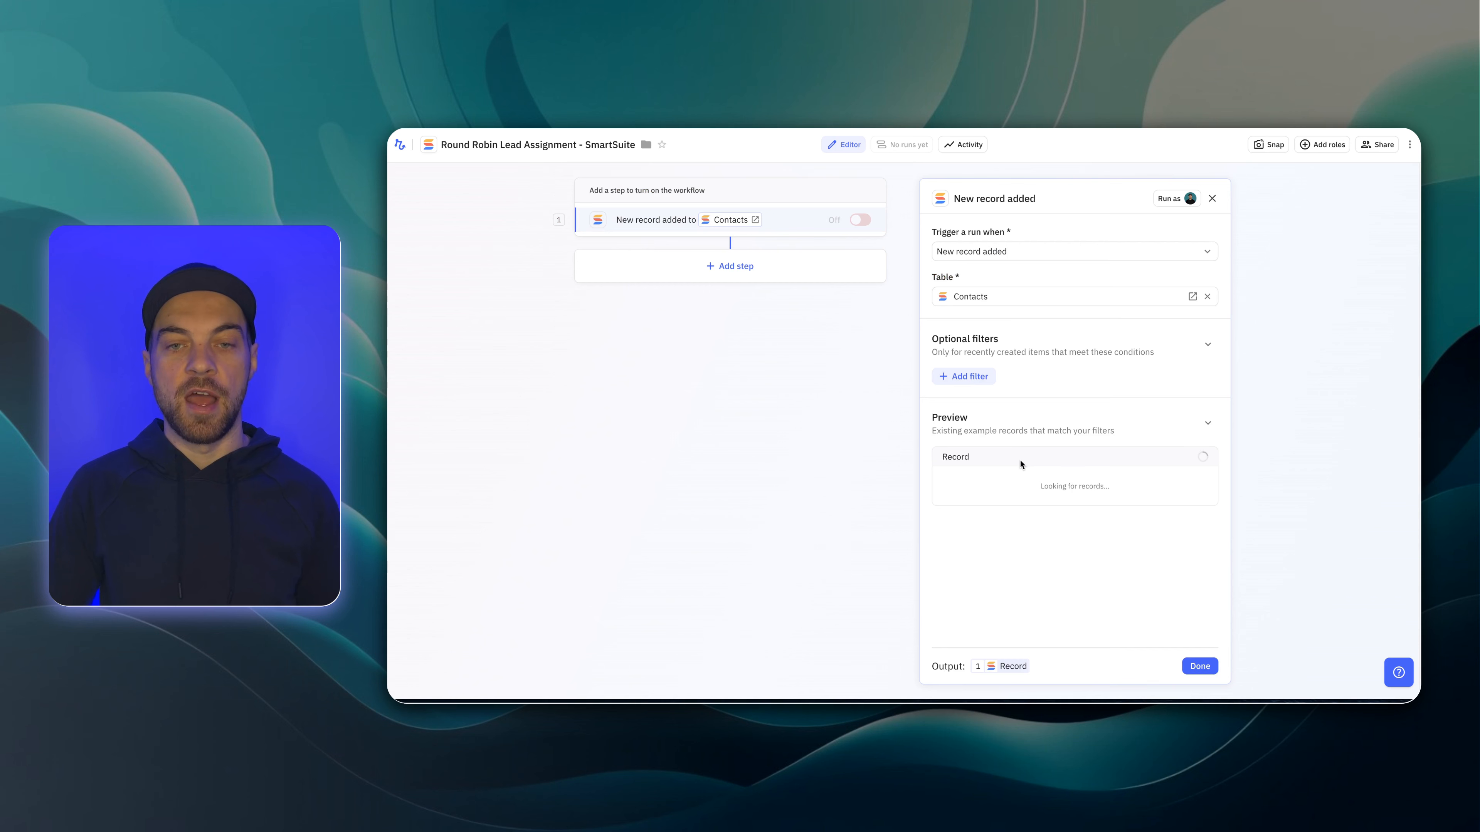
- Filter the trigger to contacts whose Link to Salespeople field is empty
left_click(978, 380)
type("sale")
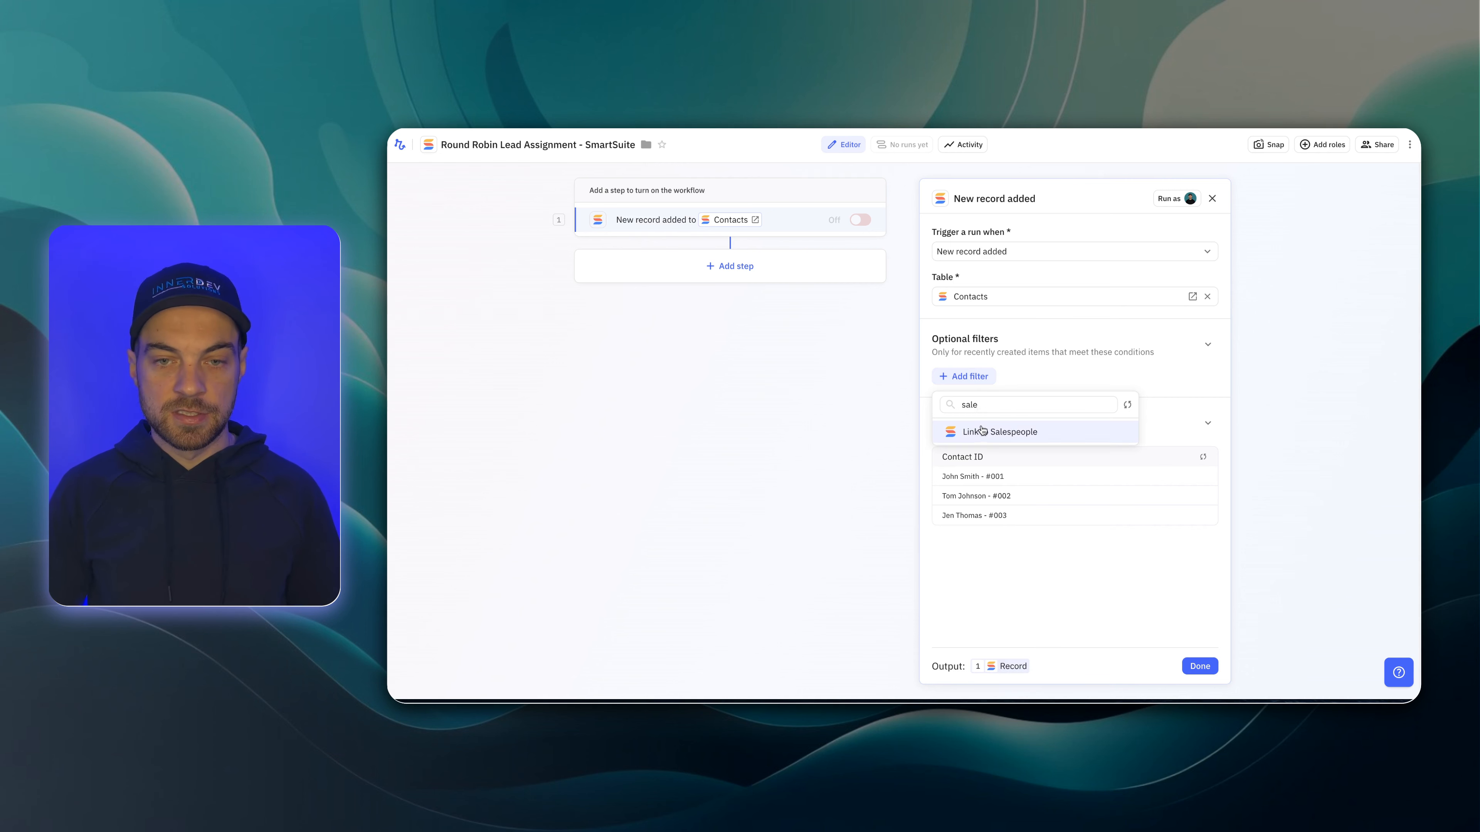
left_click(981, 430)
left_click(955, 393)
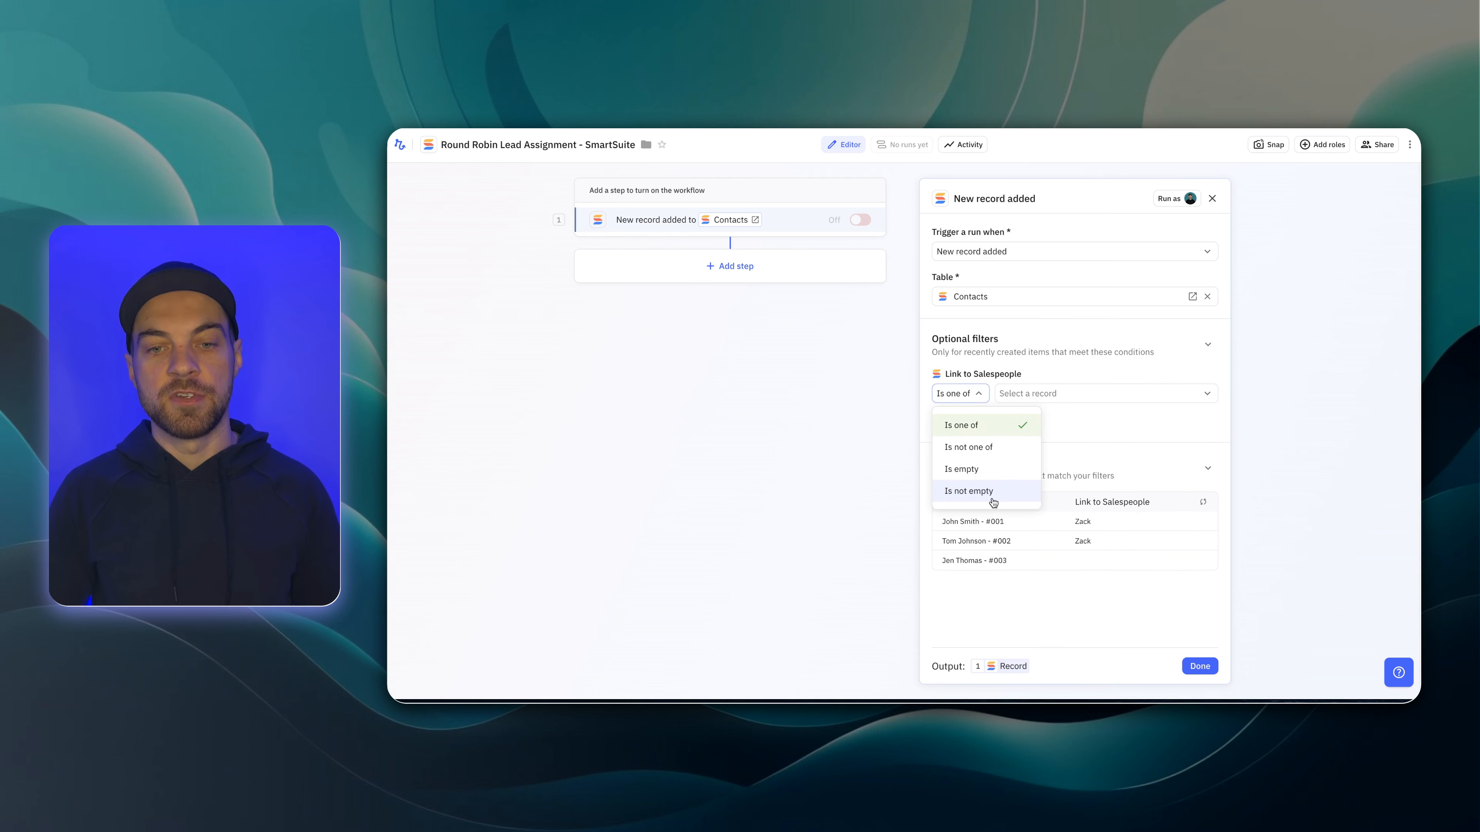
left_click(974, 471)
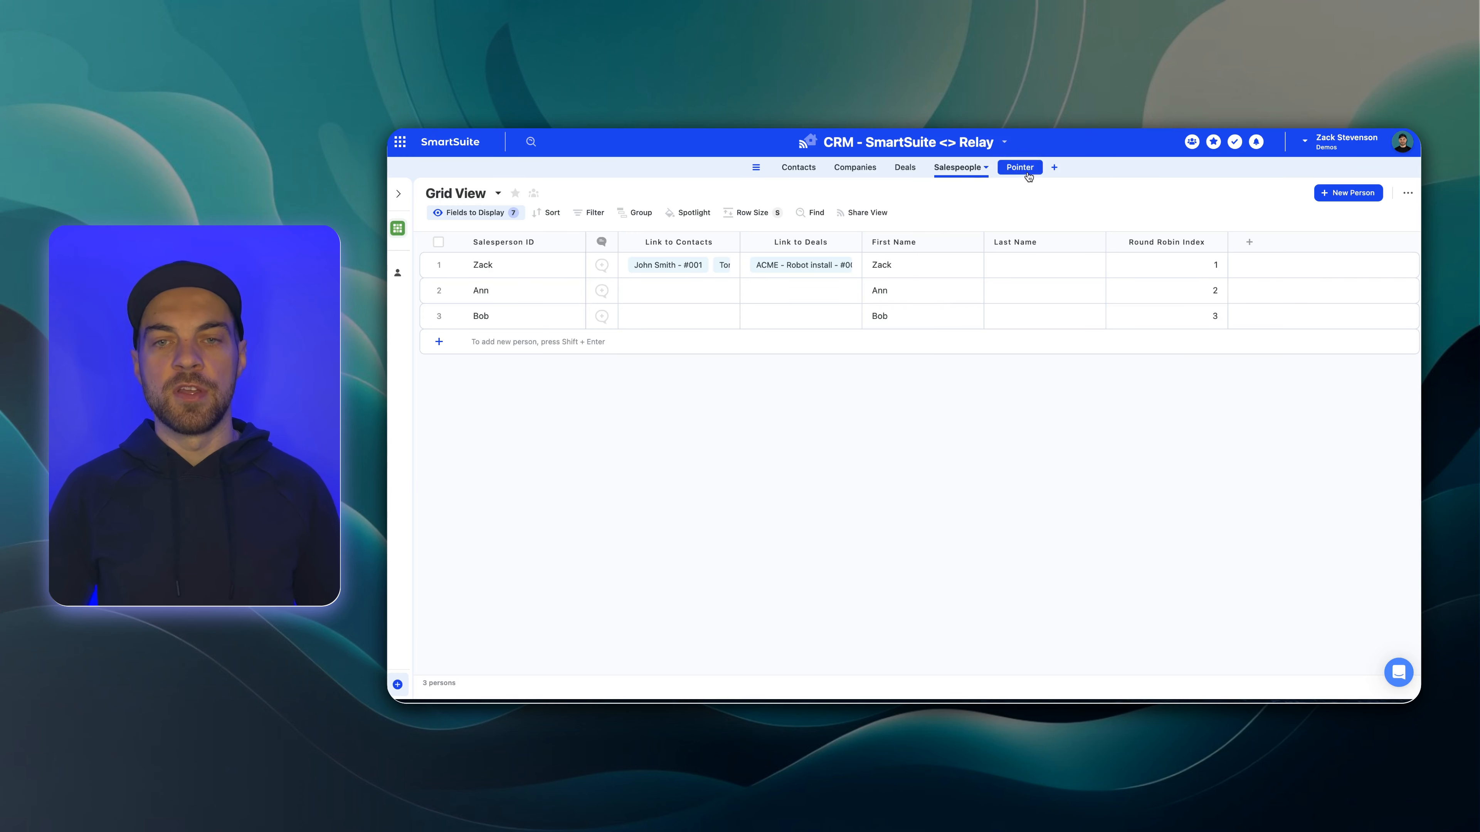
- Review the Pointer table in SmartSuite, and add a Find record(s) step in Relay.app returning its first matching record, filtered by Title
left_click(1020, 167)
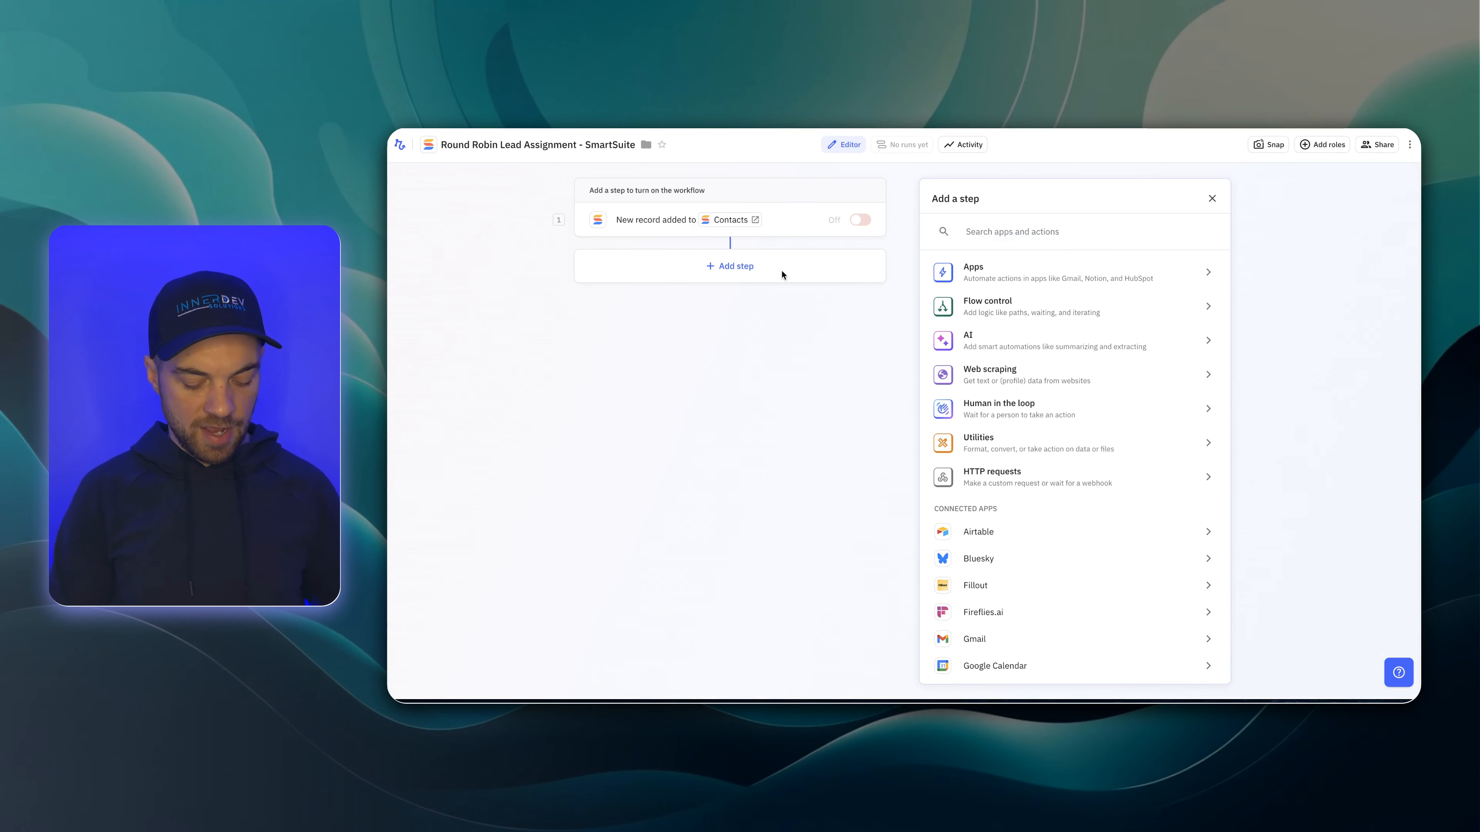
type("smart")
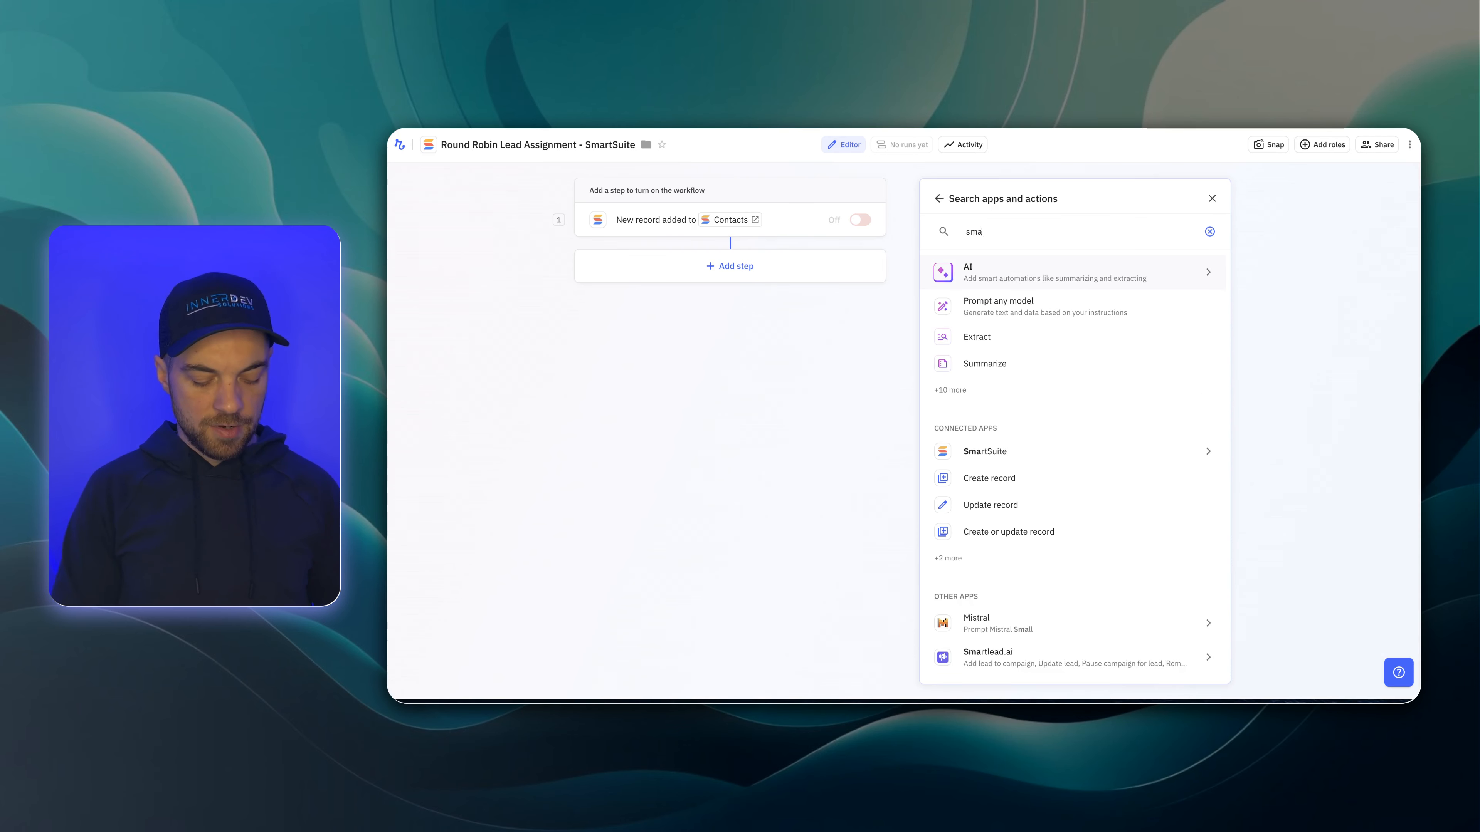
left_click(986, 452)
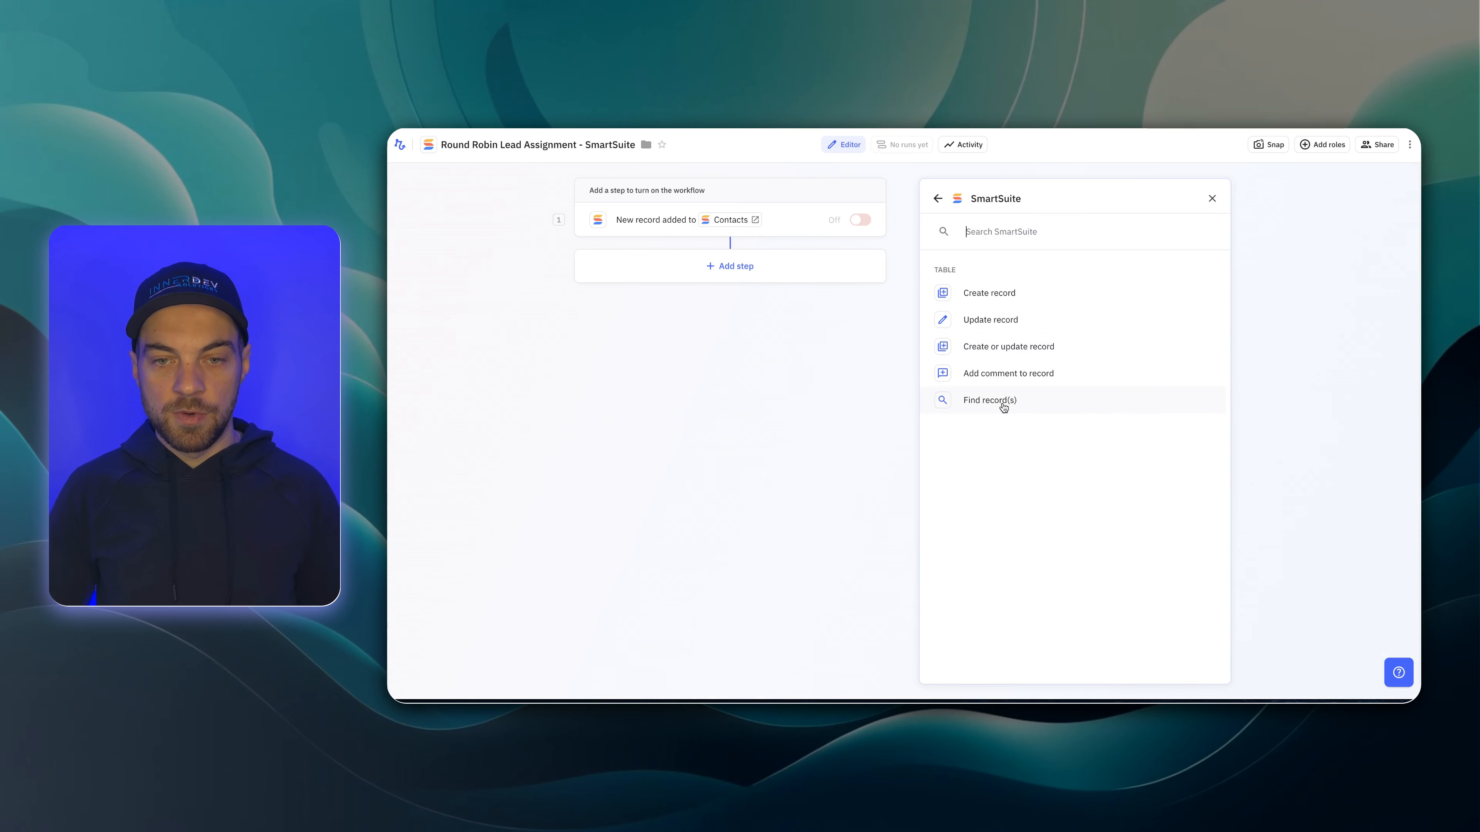
left_click(1001, 402)
left_click(975, 256)
left_click(989, 338)
left_click(983, 301)
left_click(989, 334)
left_click(980, 376)
left_click(996, 432)
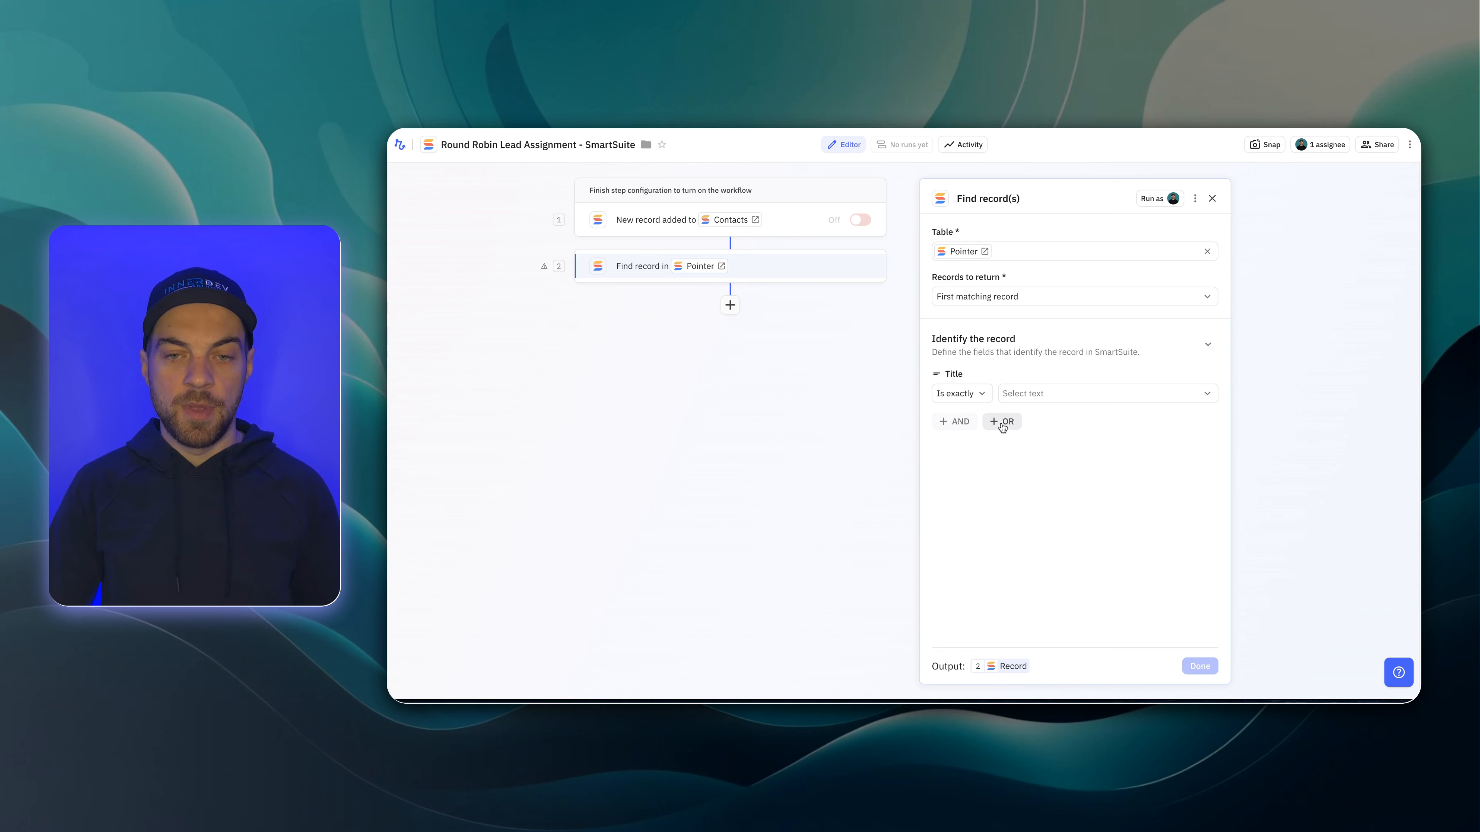
- Set the Title filter to exactly Pointer and check it against the record's title in the SmartSuite Pointer table
left_click(1028, 397)
left_click(1067, 509)
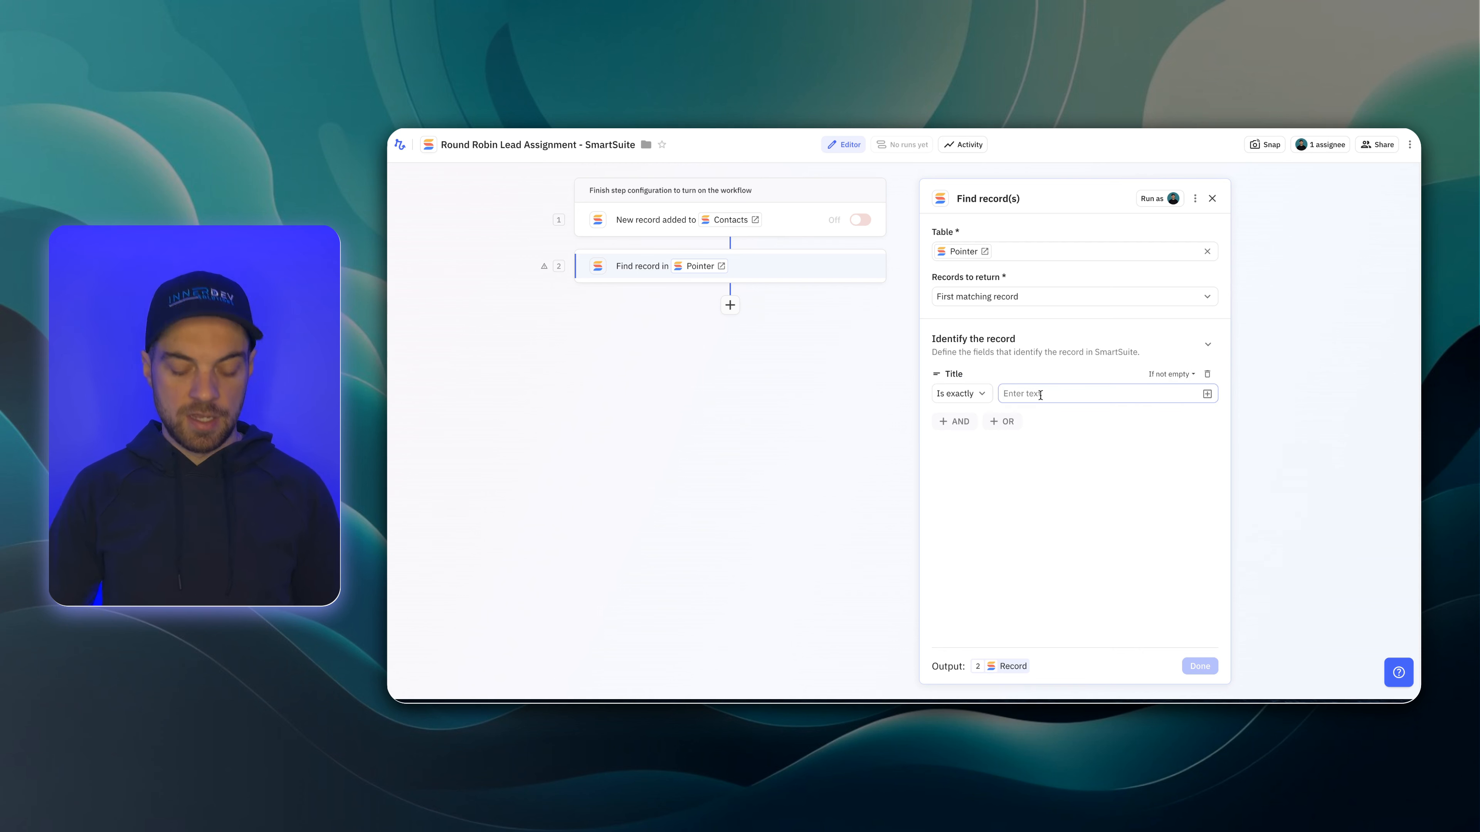
type("Pointer")
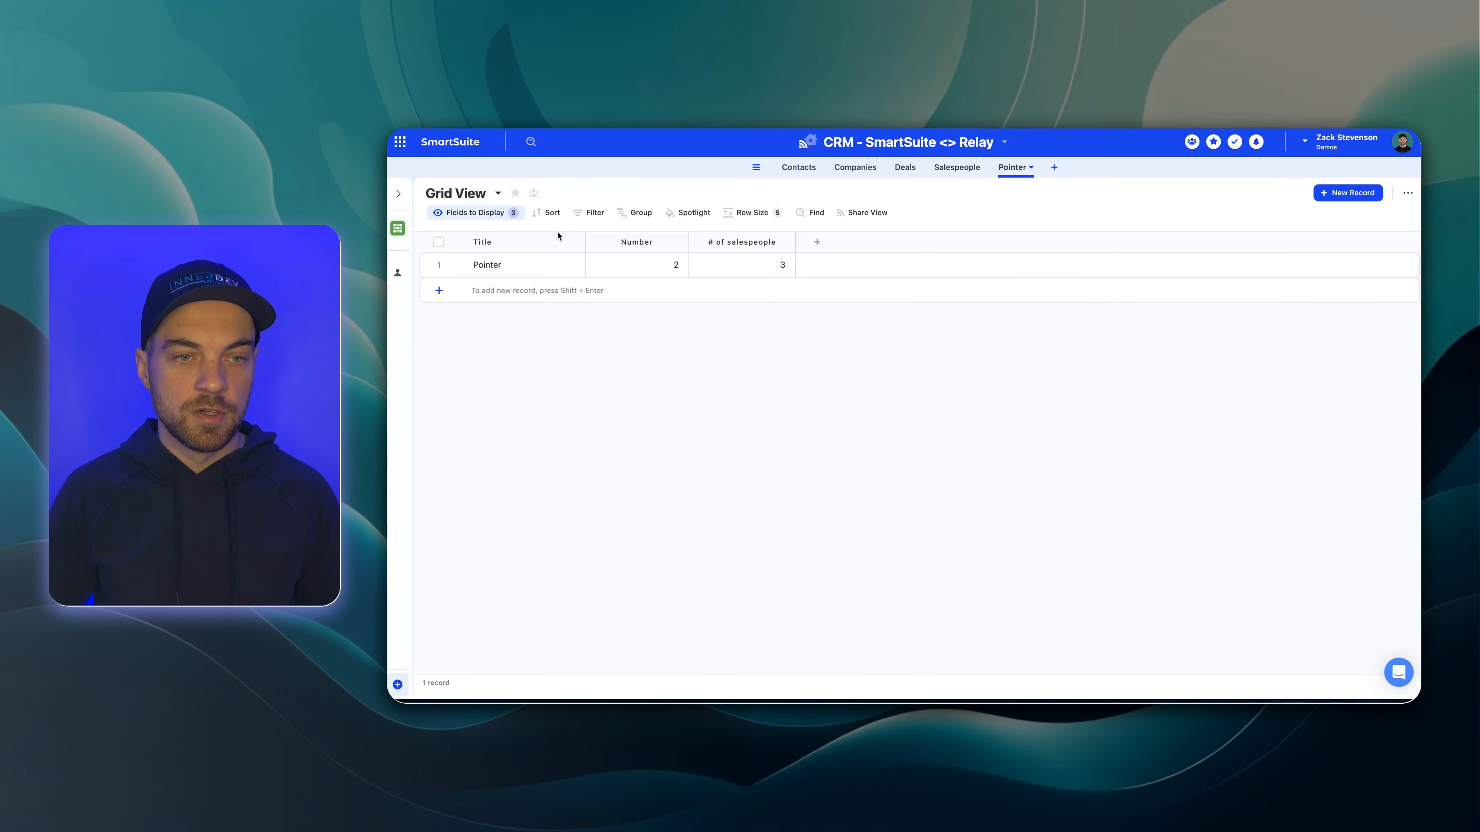
left_click(494, 273)
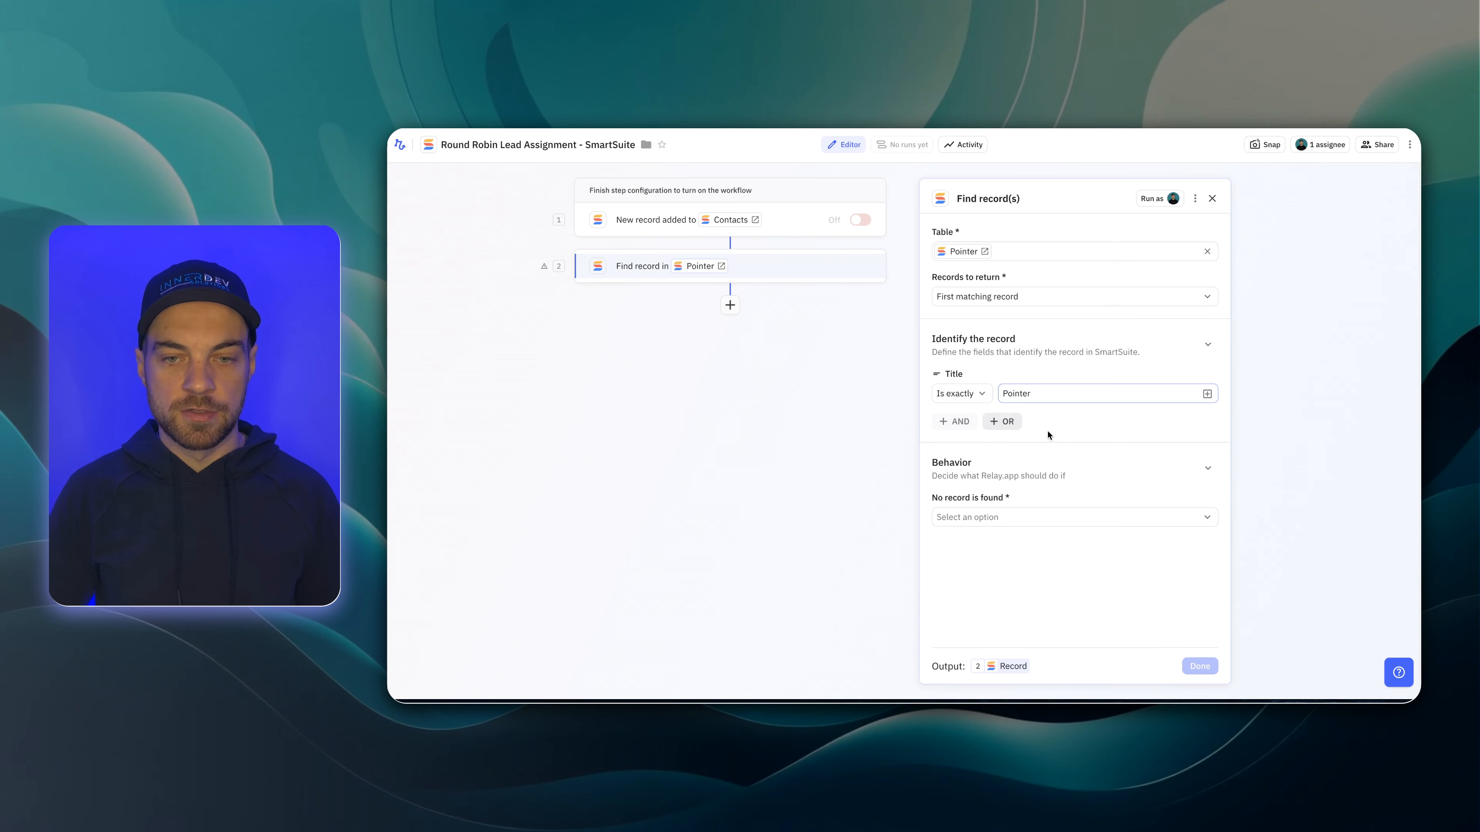
- Make the Pointer lookup fail when no record is found, test the step and finish its configuration
left_click(1019, 516)
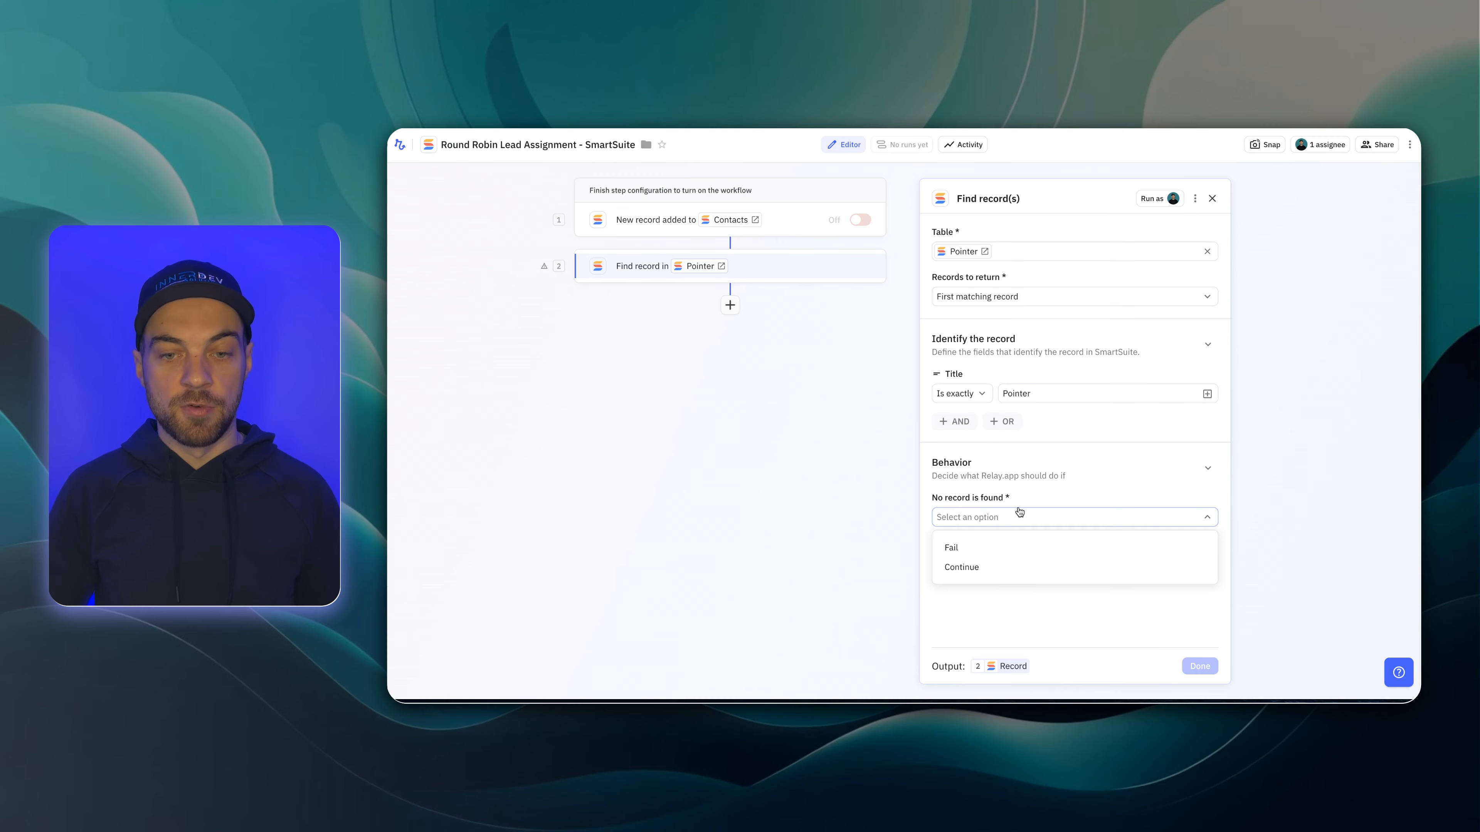
left_click(982, 550)
left_click(987, 569)
left_click(950, 601)
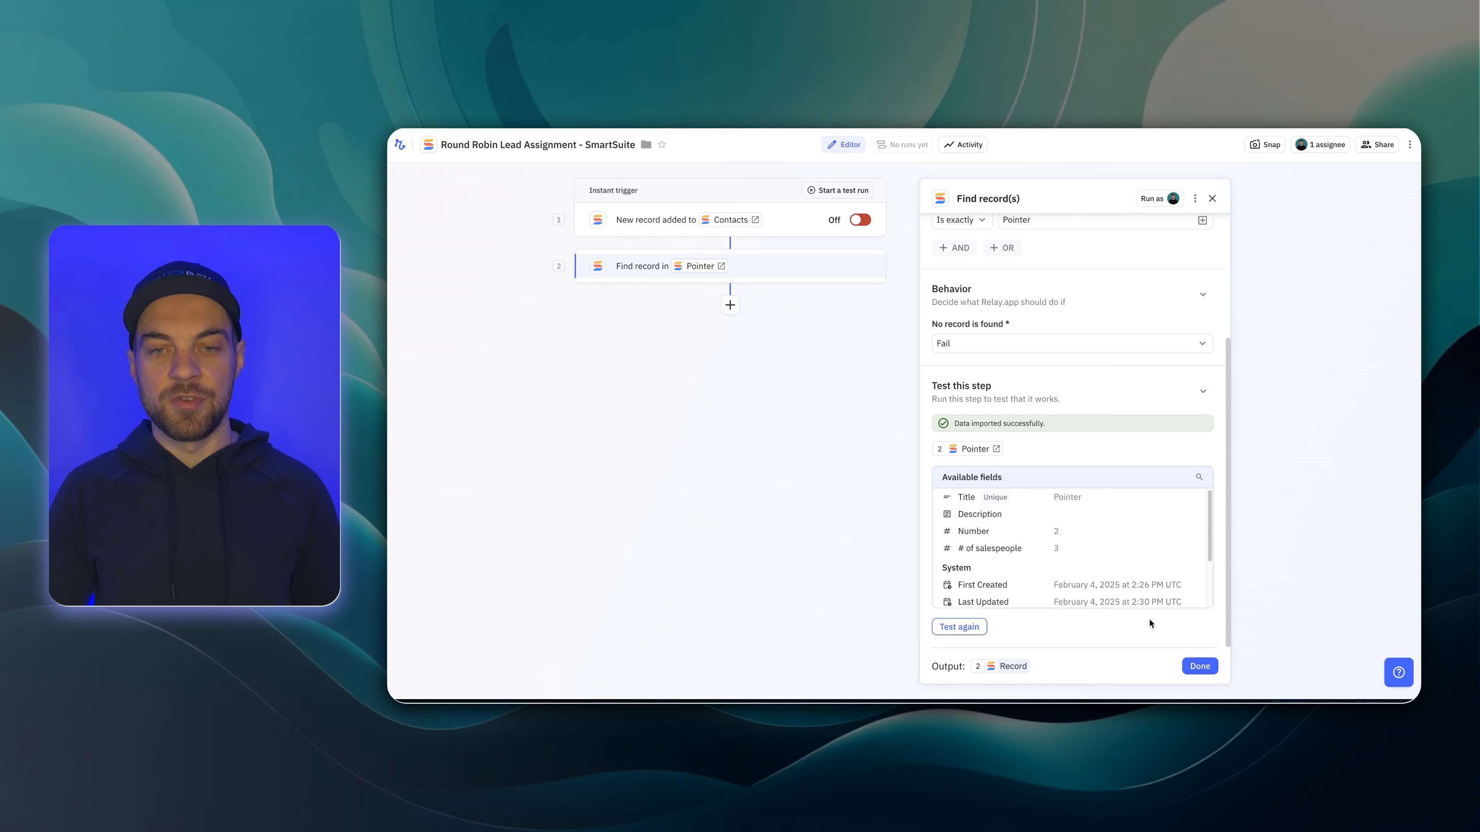
left_click(1199, 666)
- Add another SmartSuite Find record(s) step that returns the first matching record from the Salespeople table
left_click(901, 305)
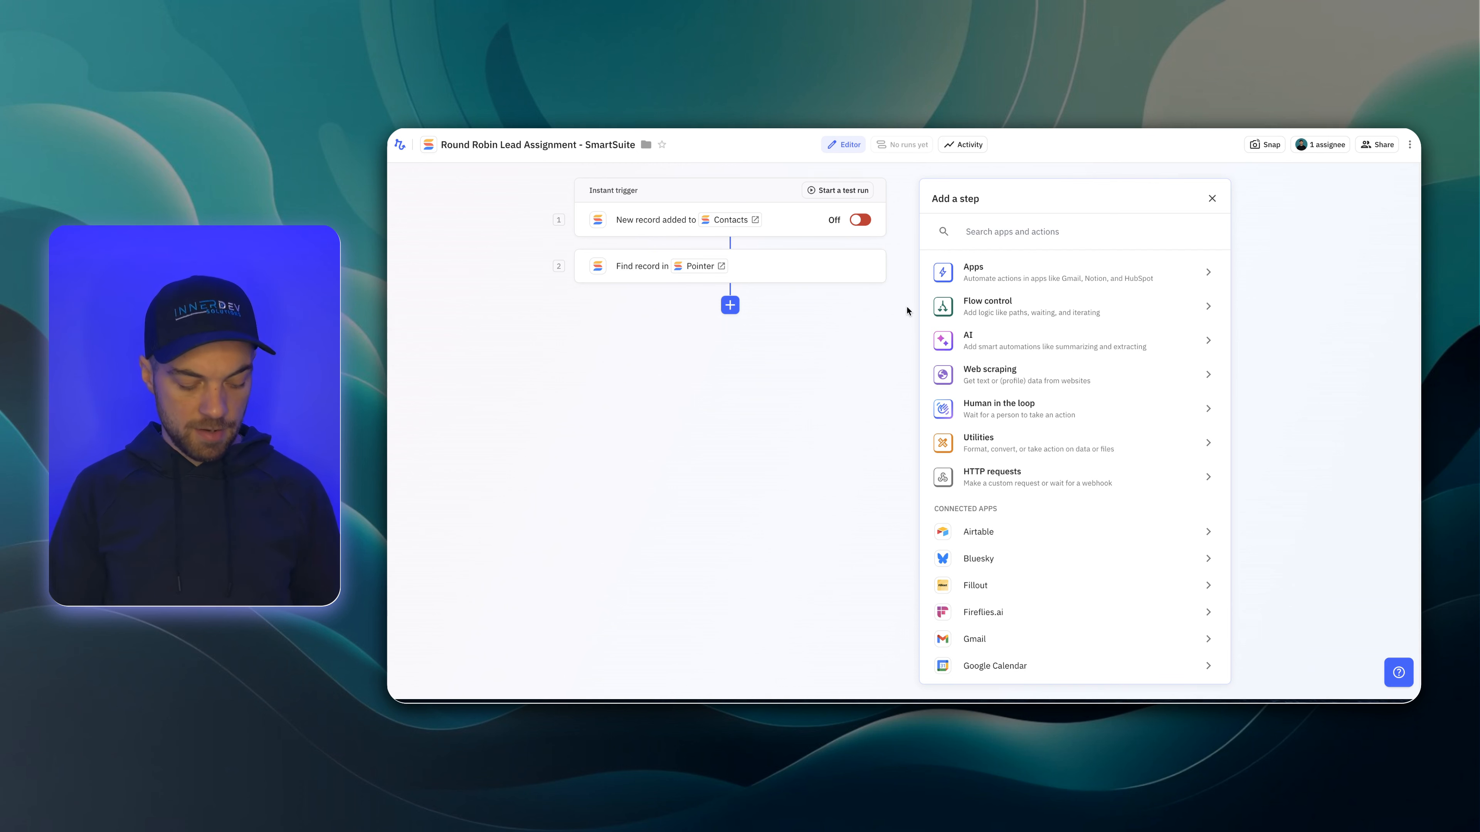
type("smart")
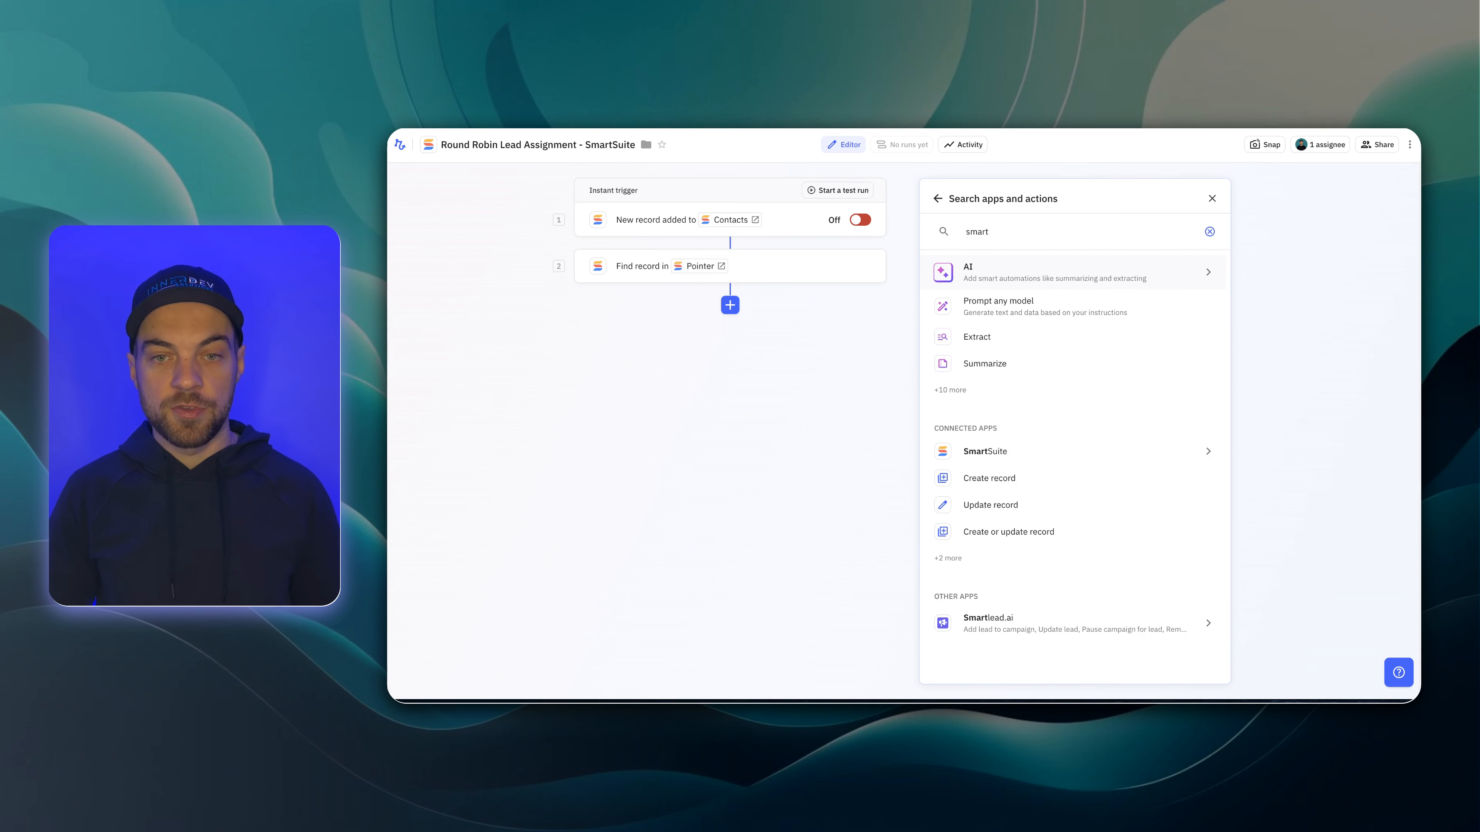
left_click(1008, 451)
left_click(1010, 403)
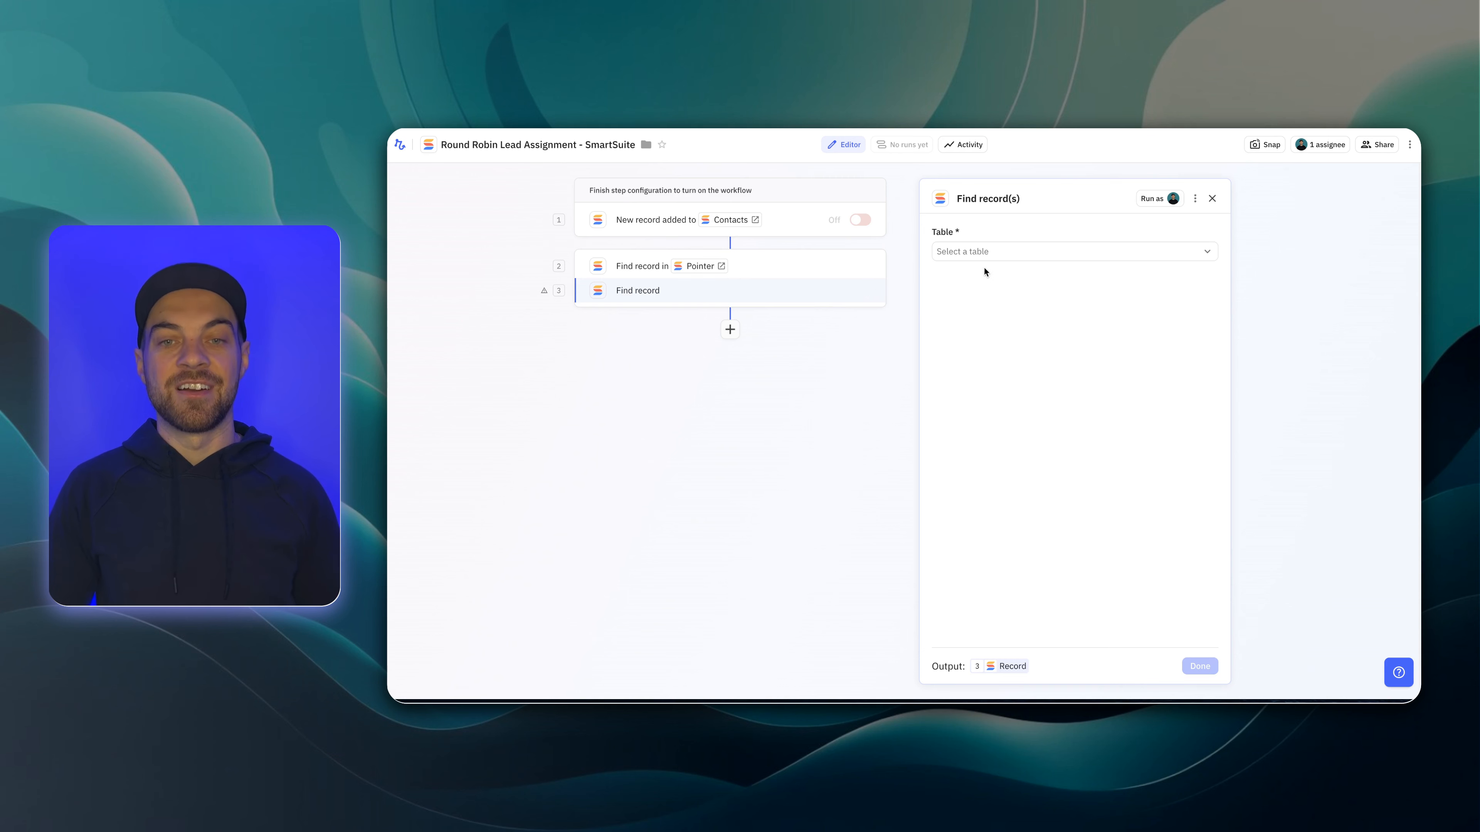
left_click(989, 251)
left_click(979, 303)
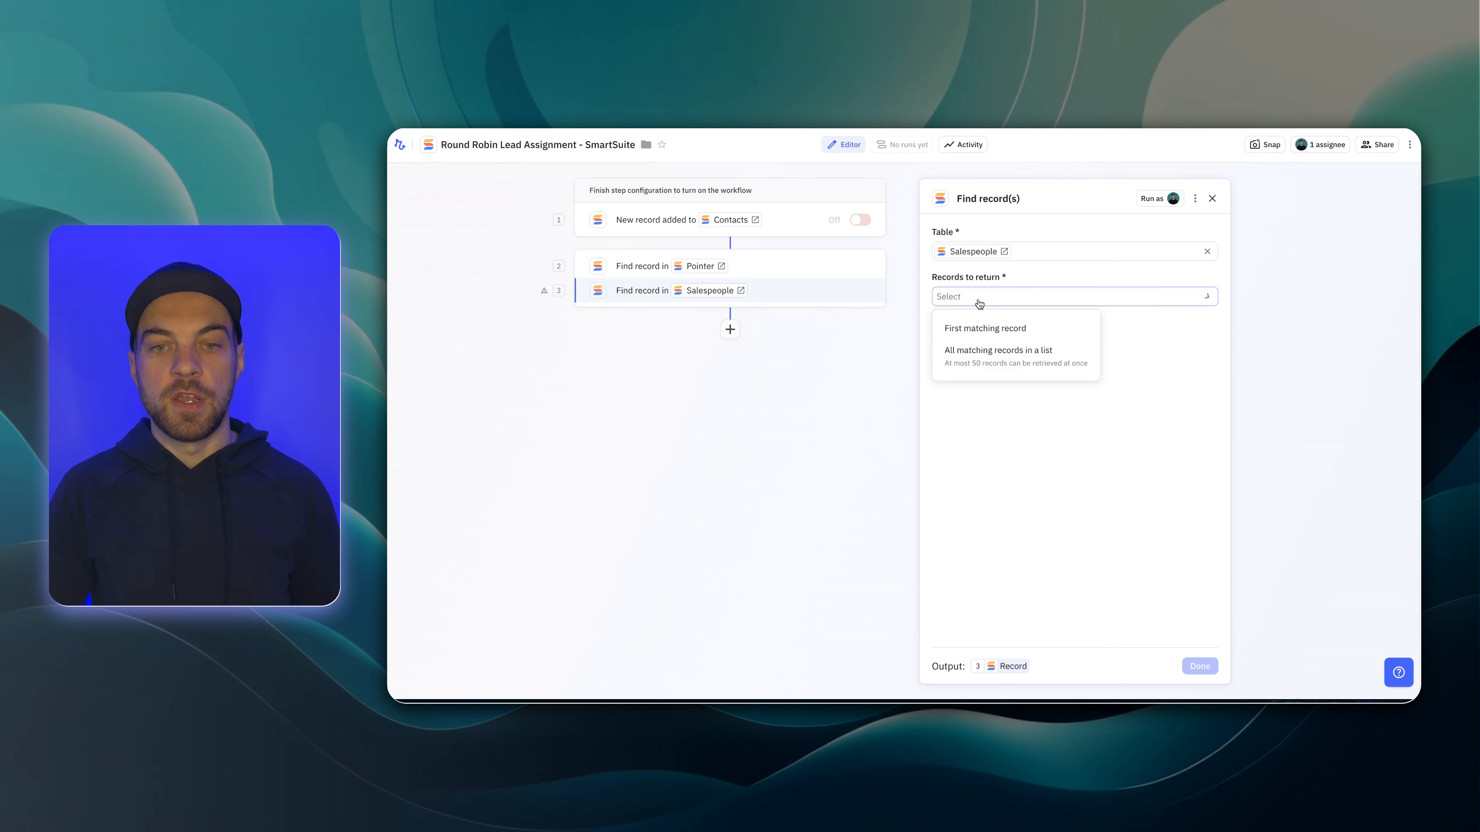
left_click(999, 330)
- Filter the Salespeople lookup by Round Robin Index equal to the Number of the Pointer record found in step 2
left_click(967, 377)
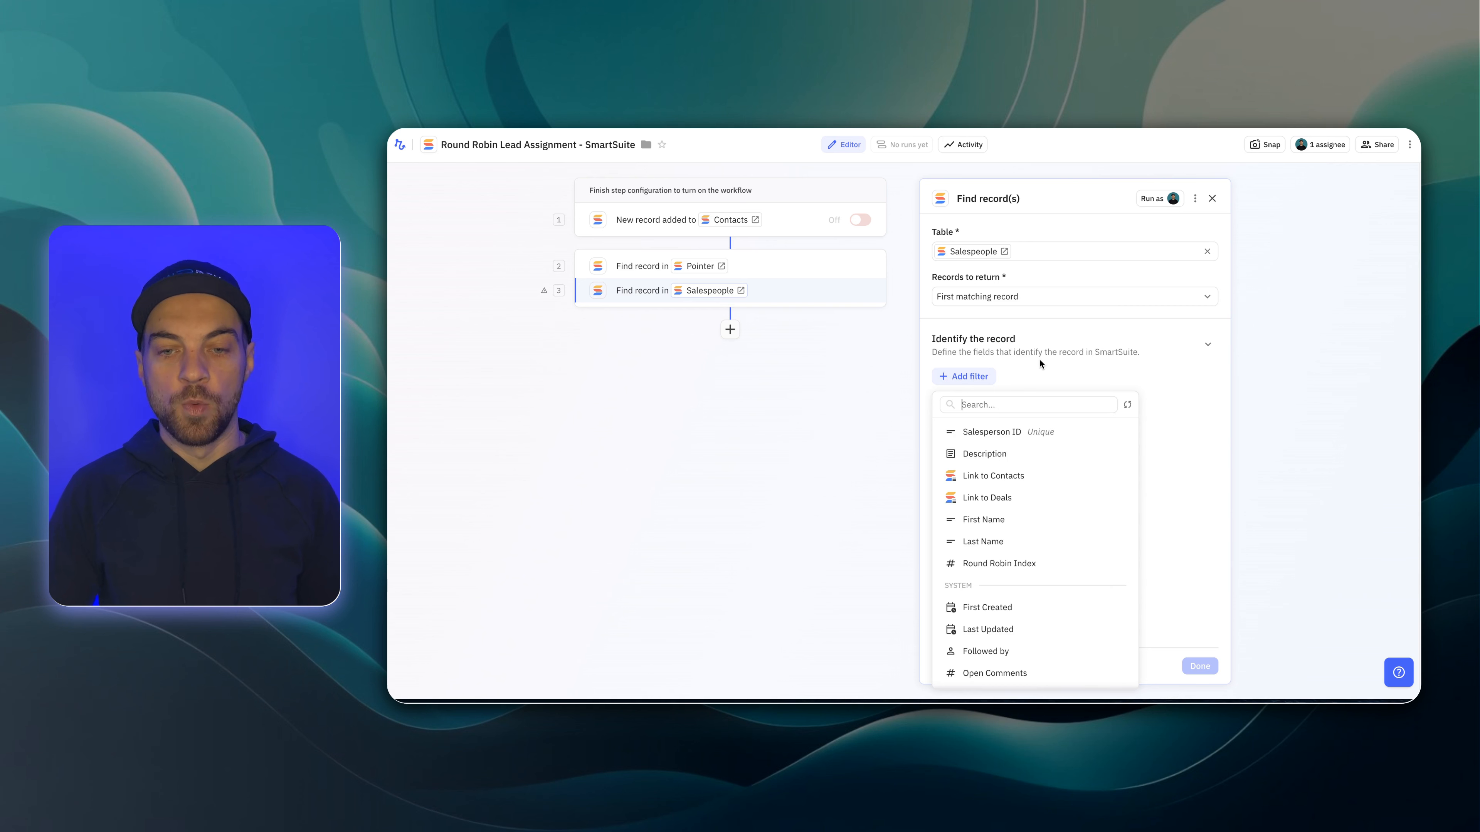
left_click(1024, 570)
left_click(1019, 395)
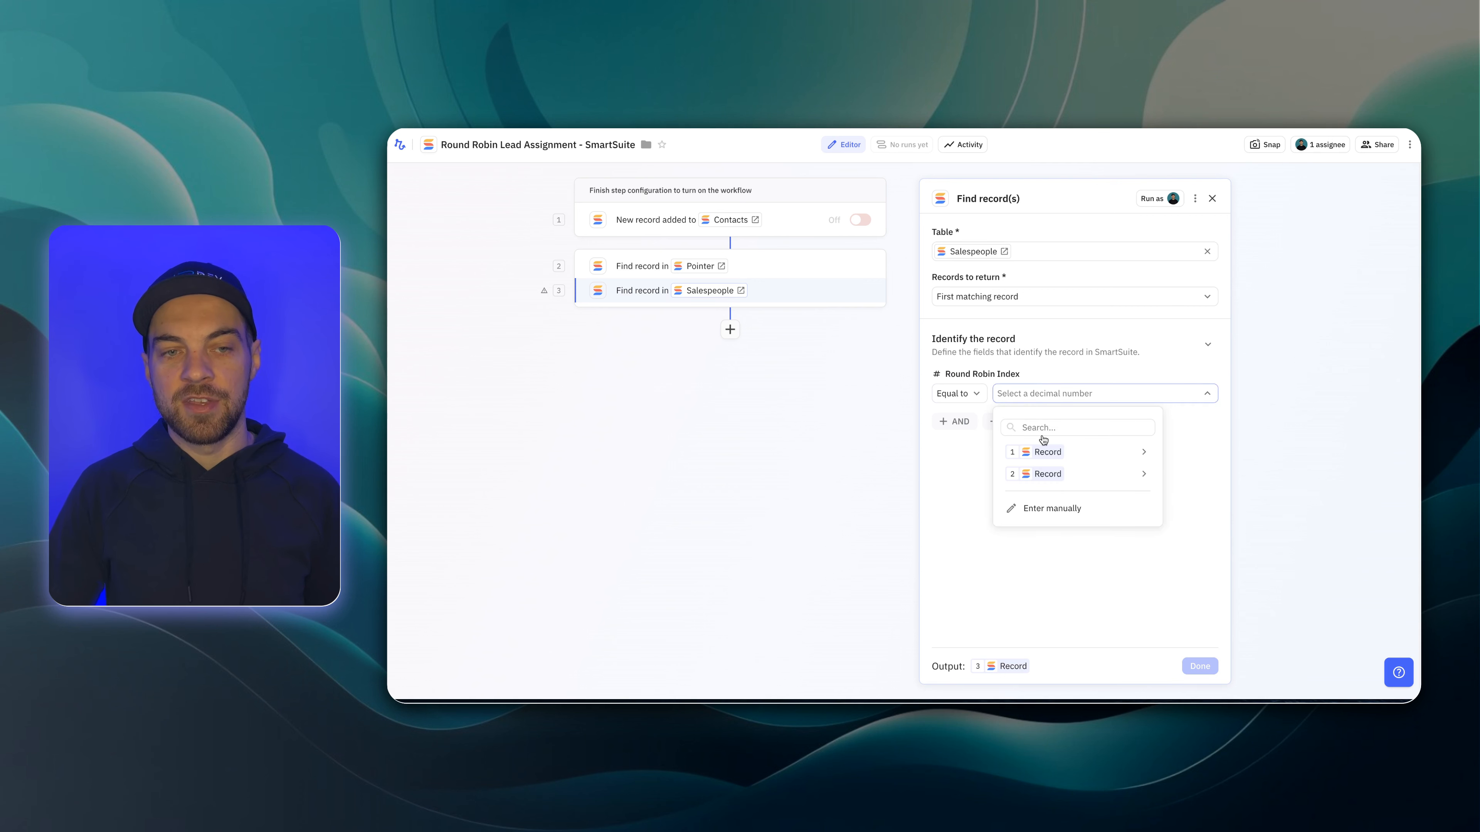
mouse_move(1073, 473)
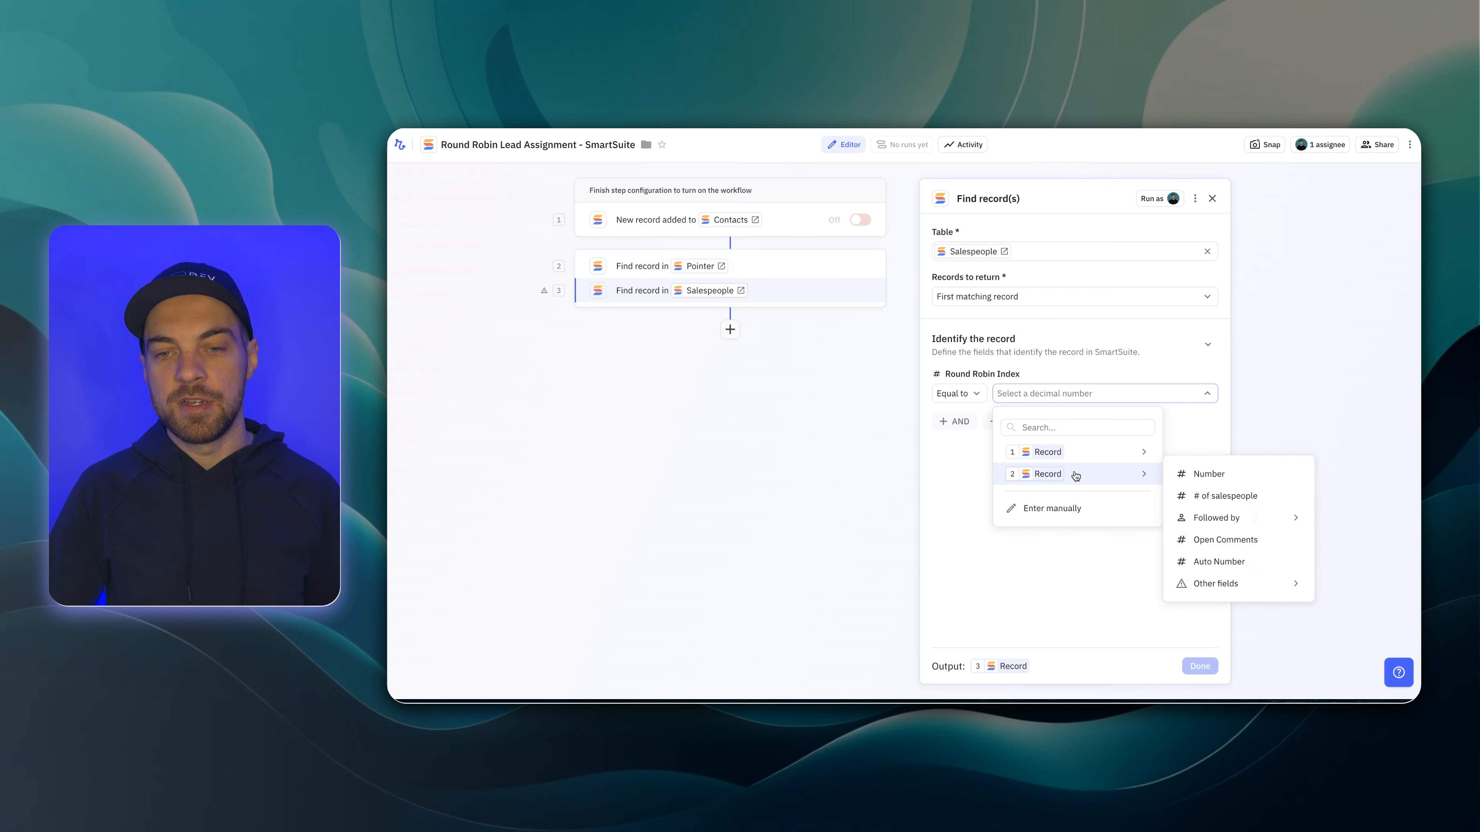
left_click(1209, 475)
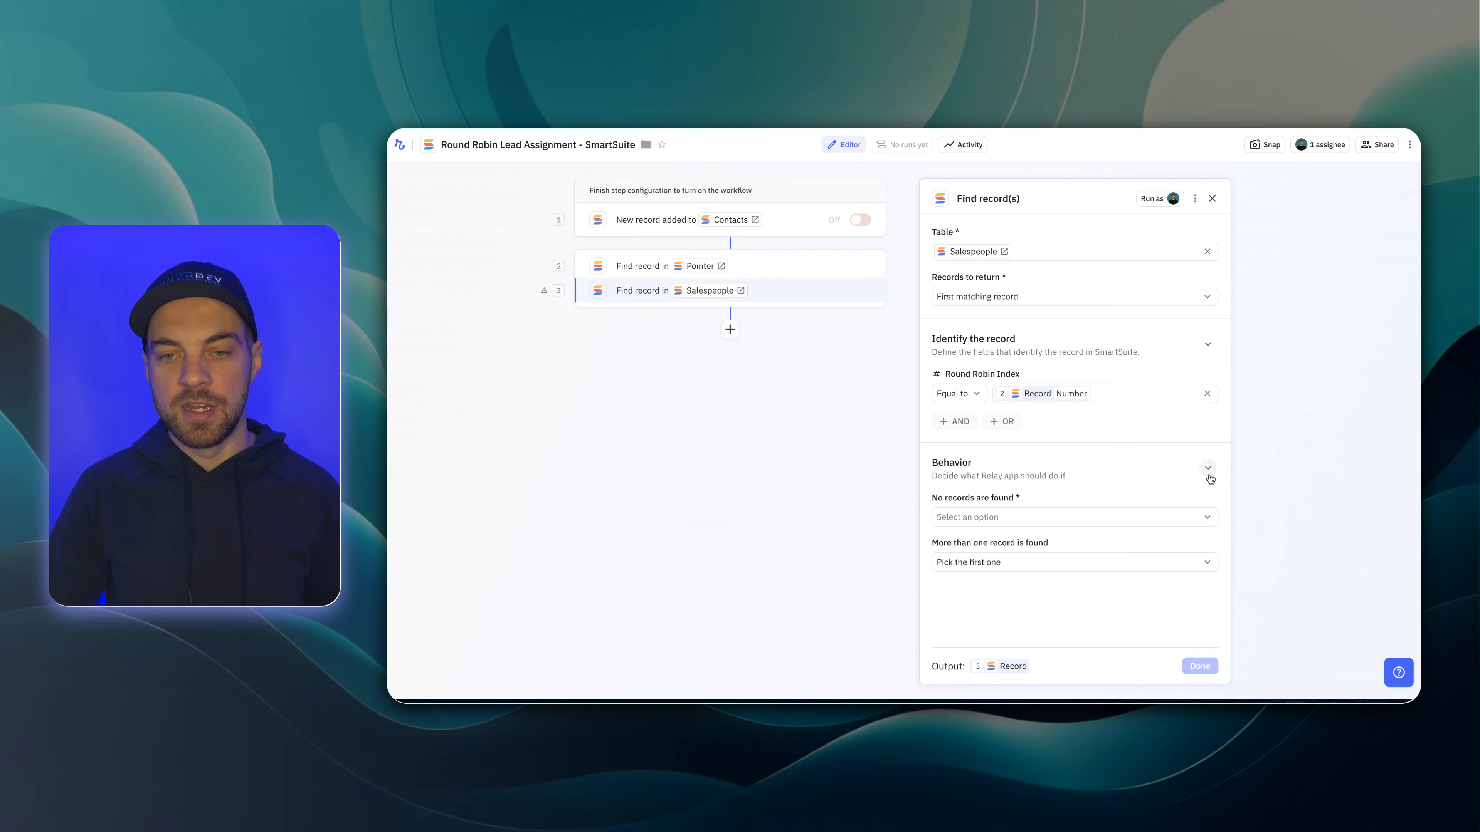
- Make the Salespeople lookup fail when no records are found, and test the step
left_click(999, 523)
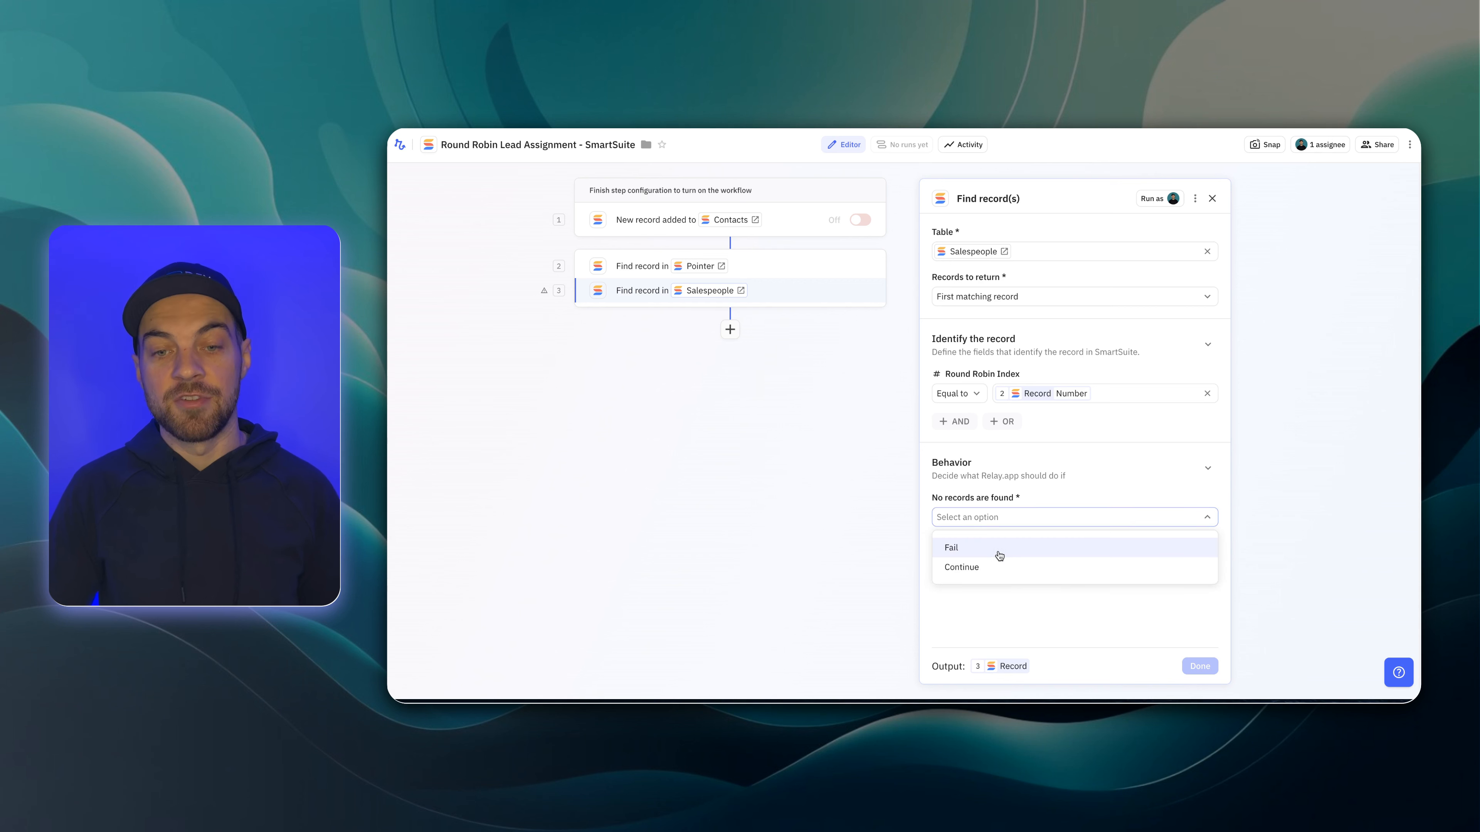
left_click(1000, 550)
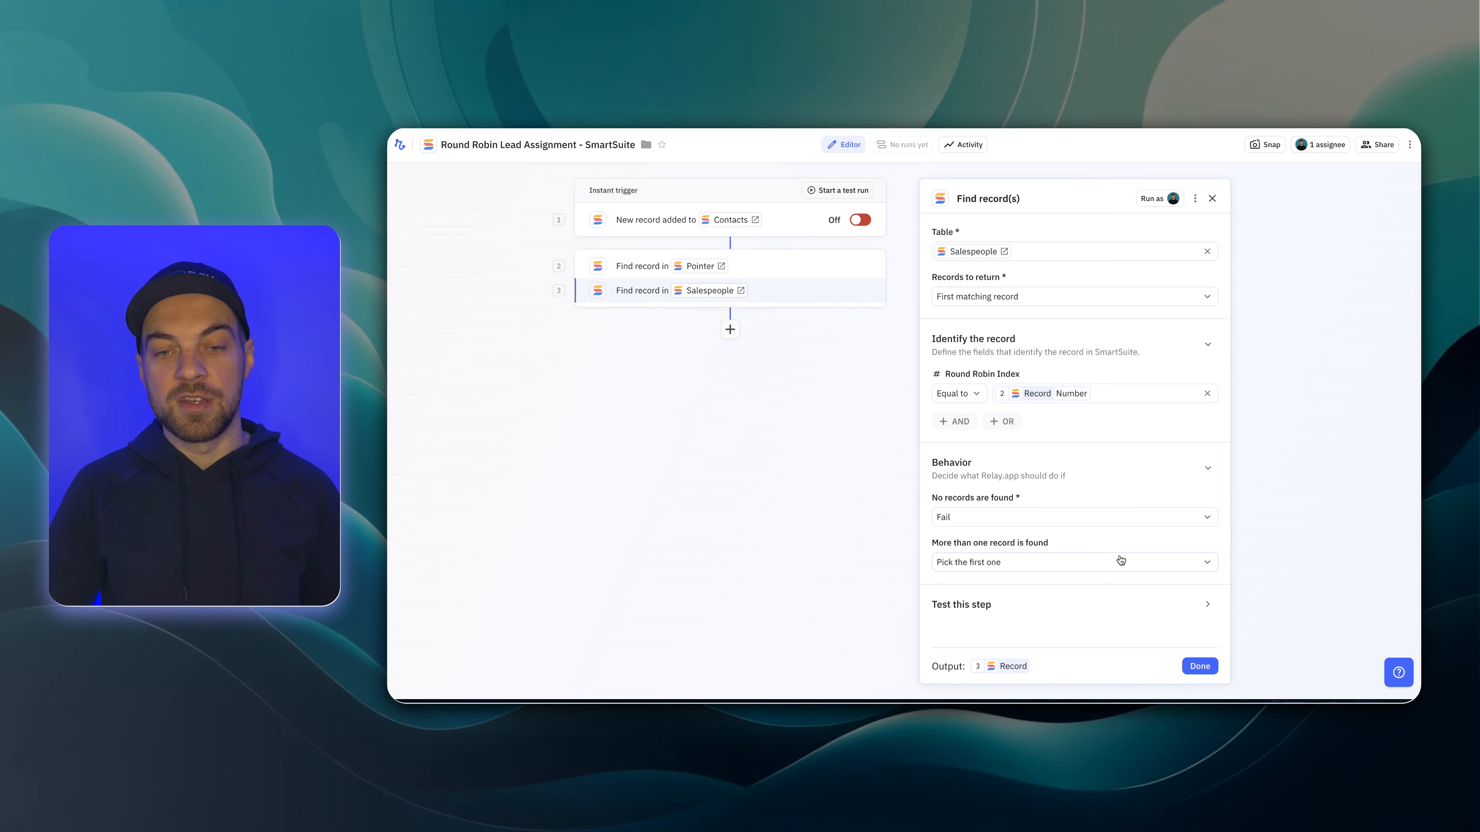
left_click(957, 629)
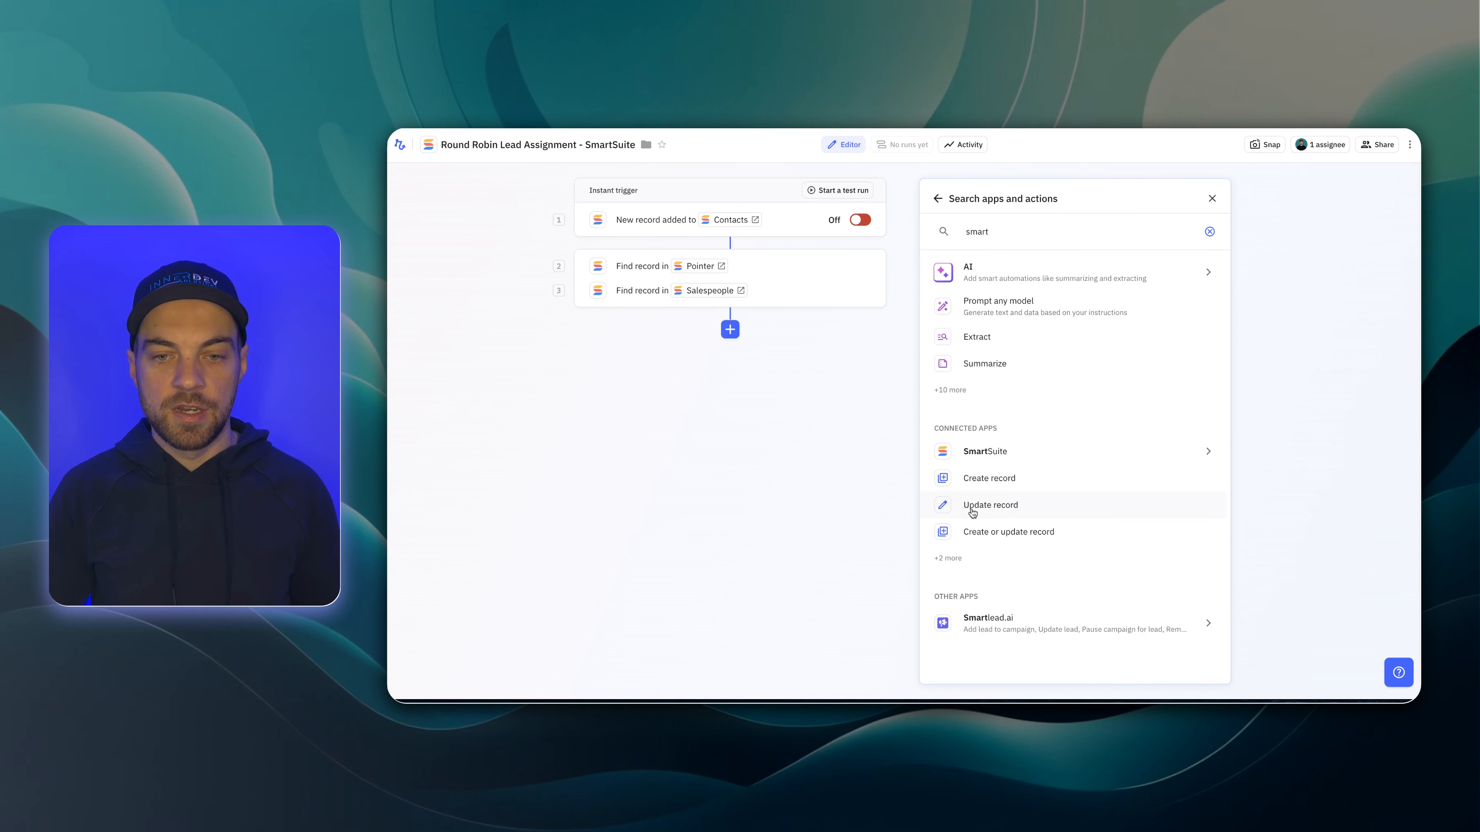
- Add a SmartSuite Update record step that targets the new contact record from the trigger
left_click(971, 508)
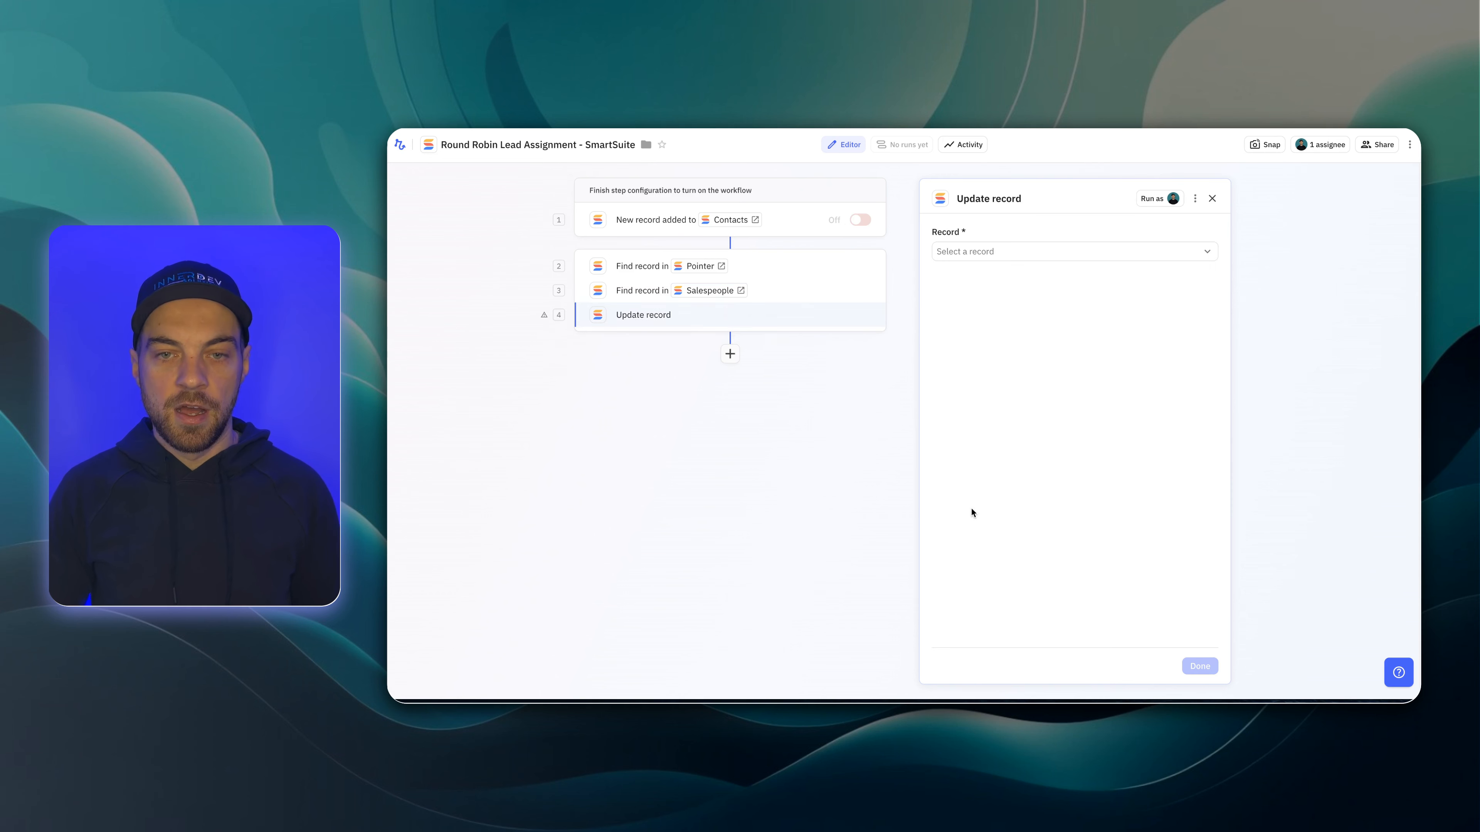
left_click(971, 251)
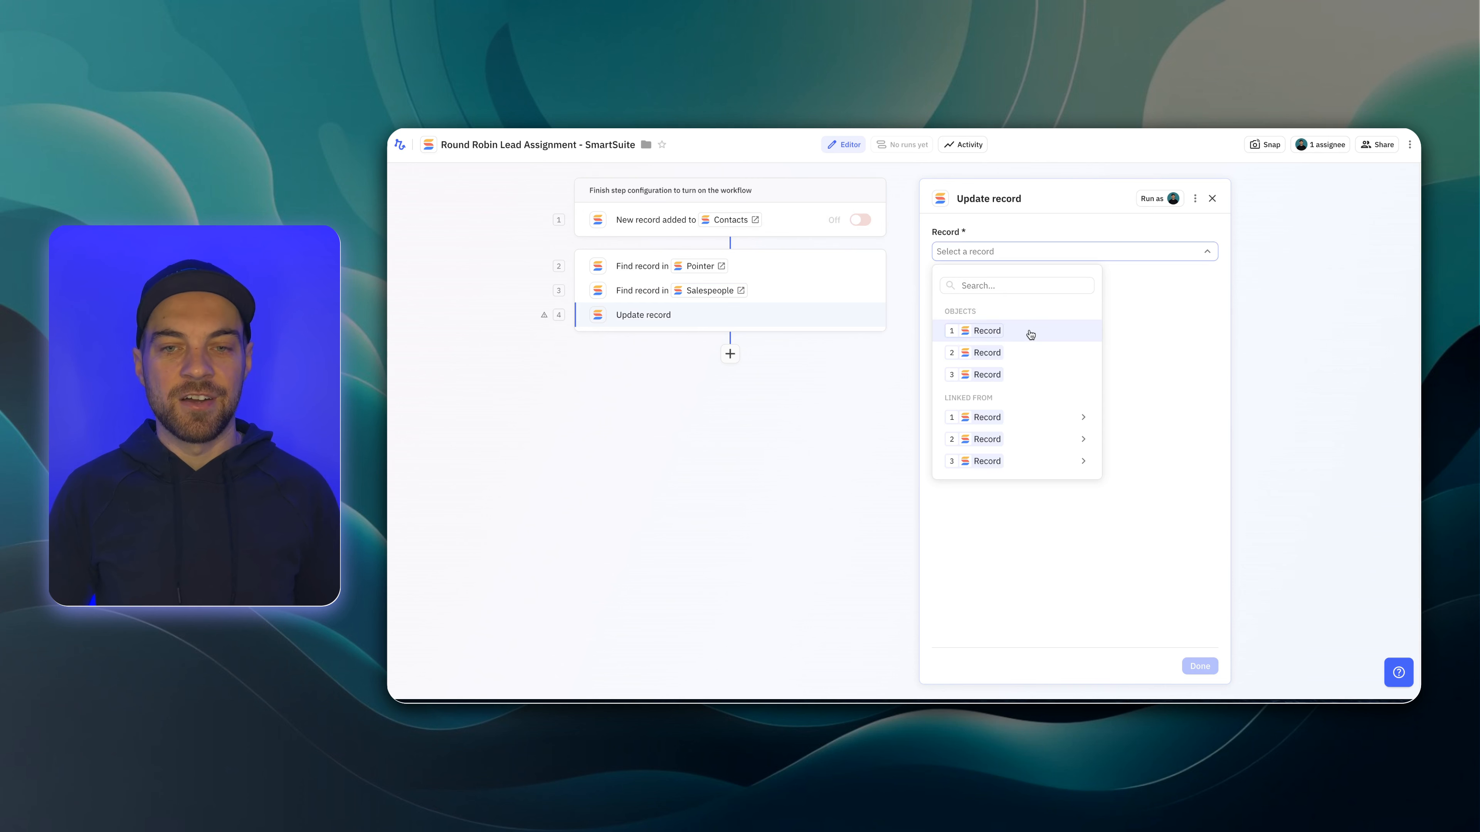
left_click(969, 332)
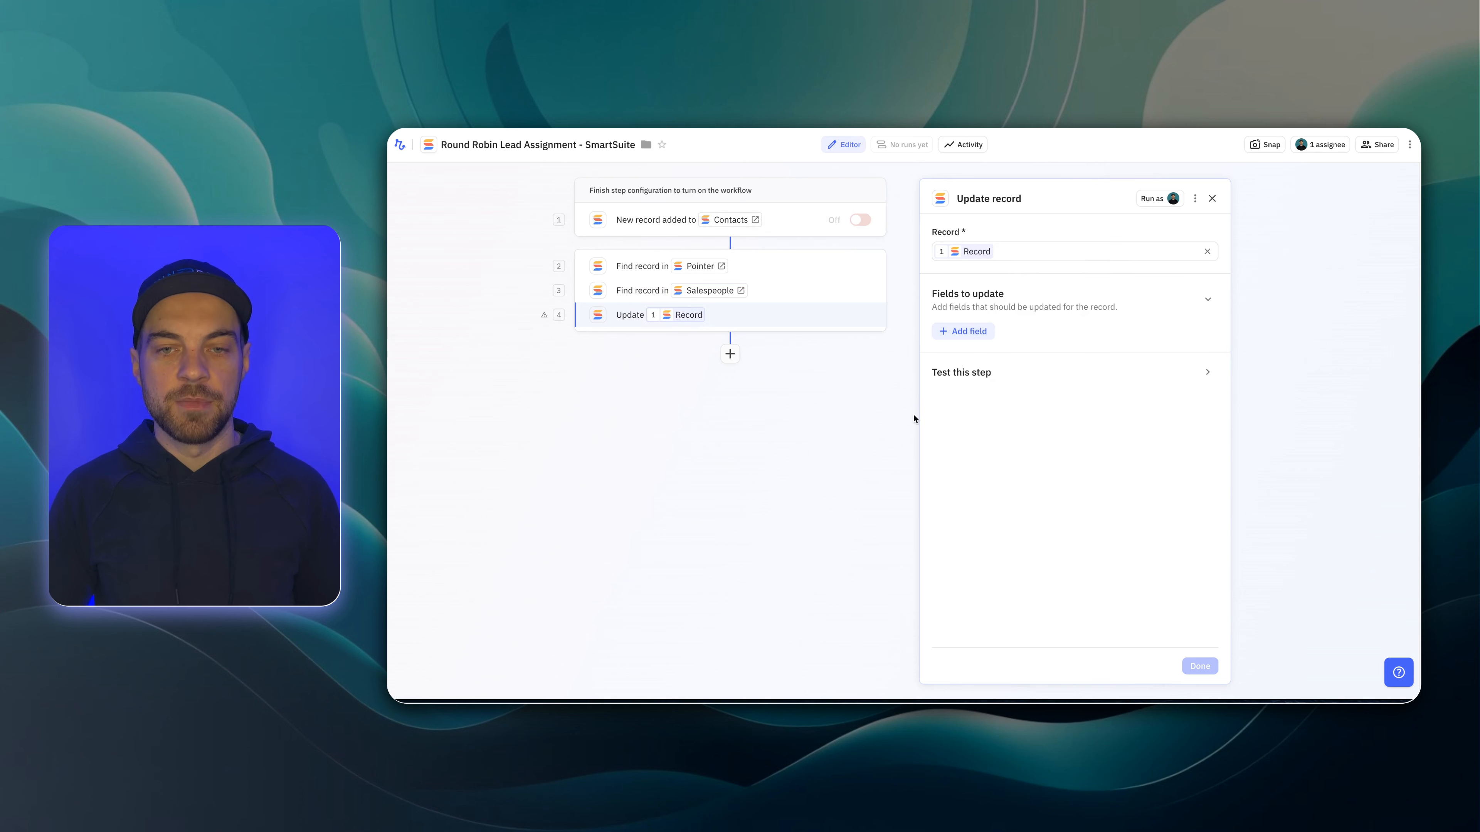
- Set the contact's Link to Salespeople field to the salesperson record found in step 3
left_click(961, 332)
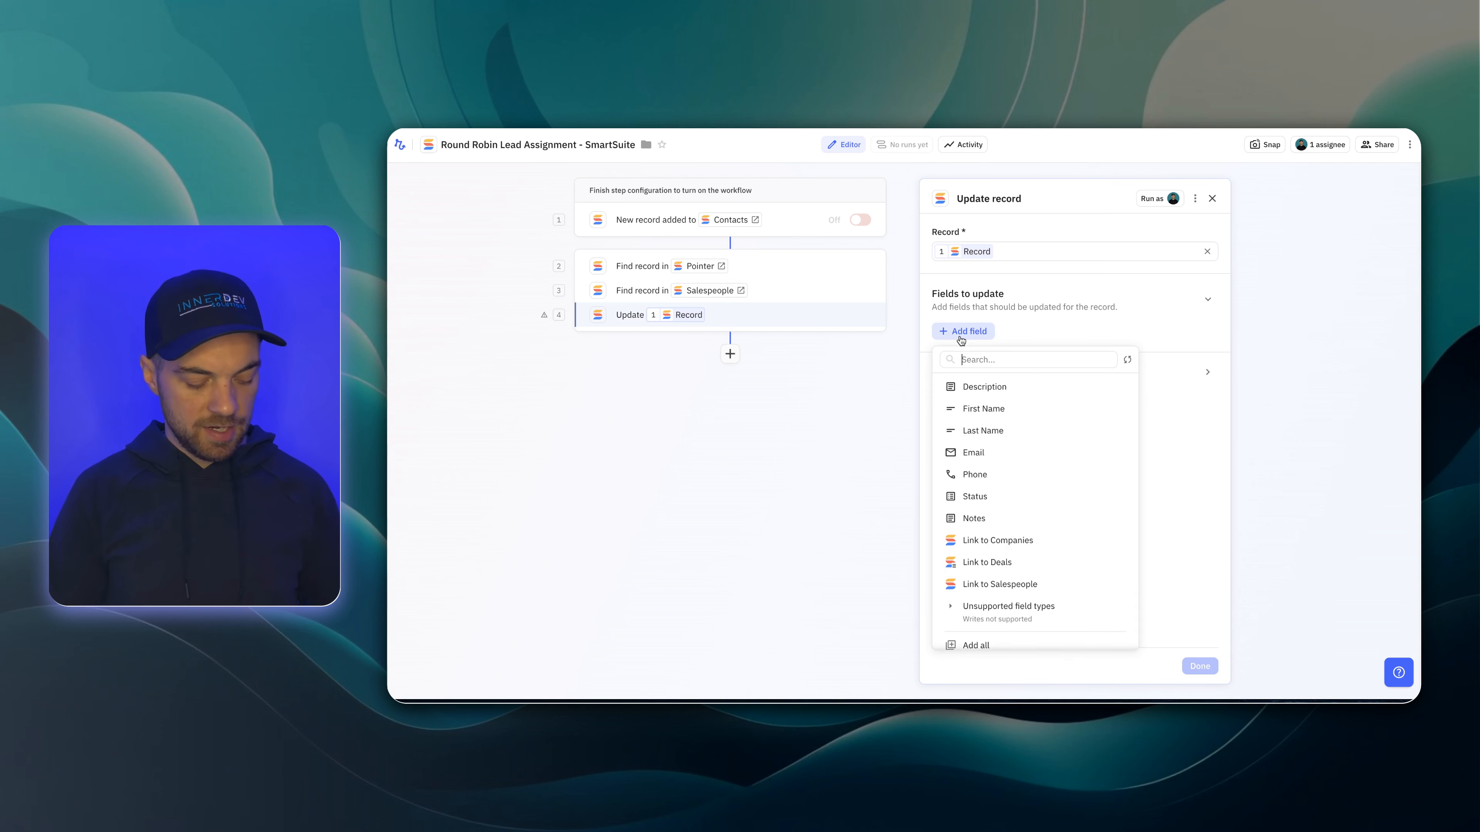
type("sales")
left_click(987, 388)
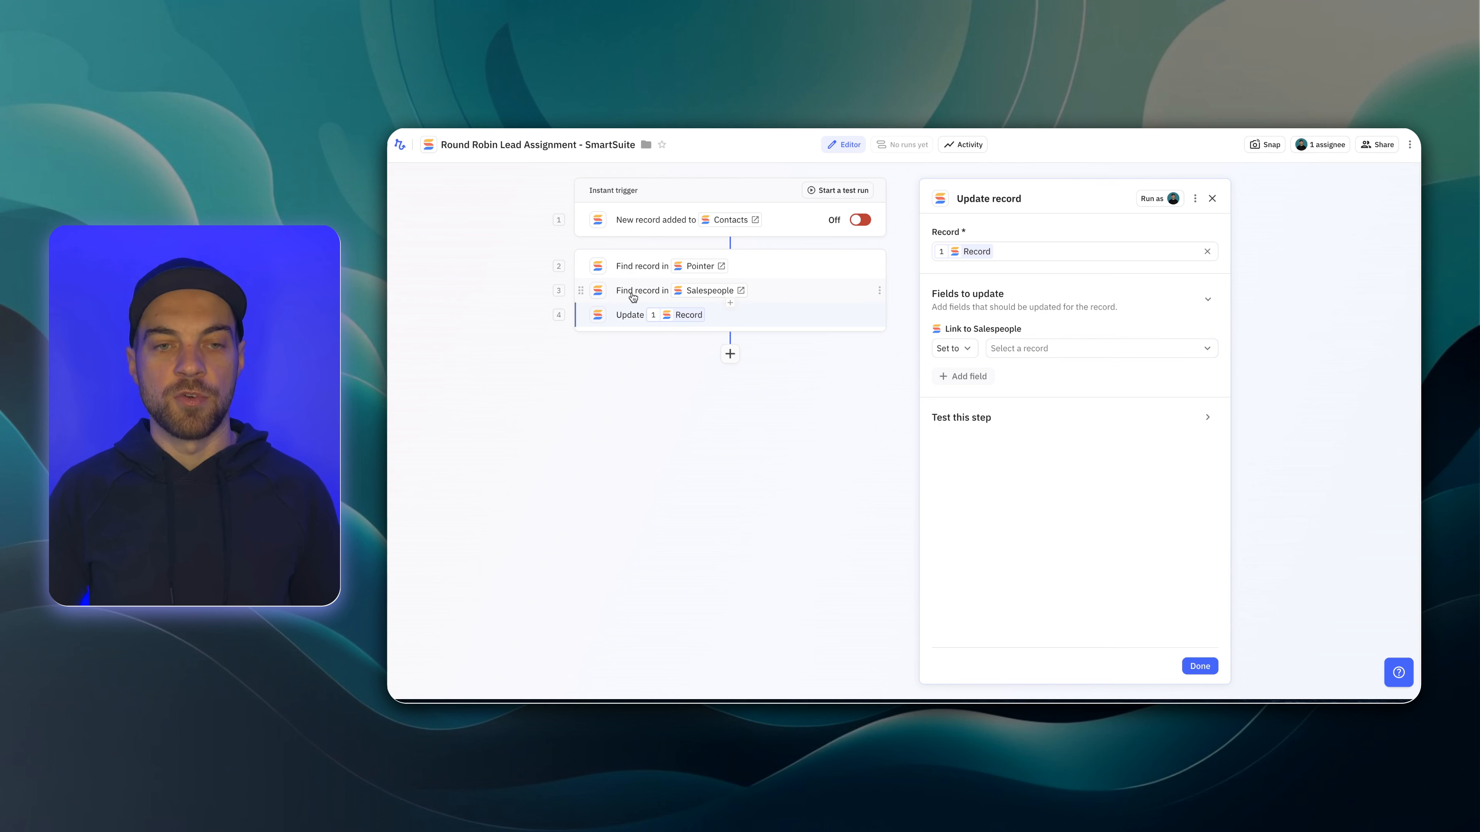
left_click(1014, 349)
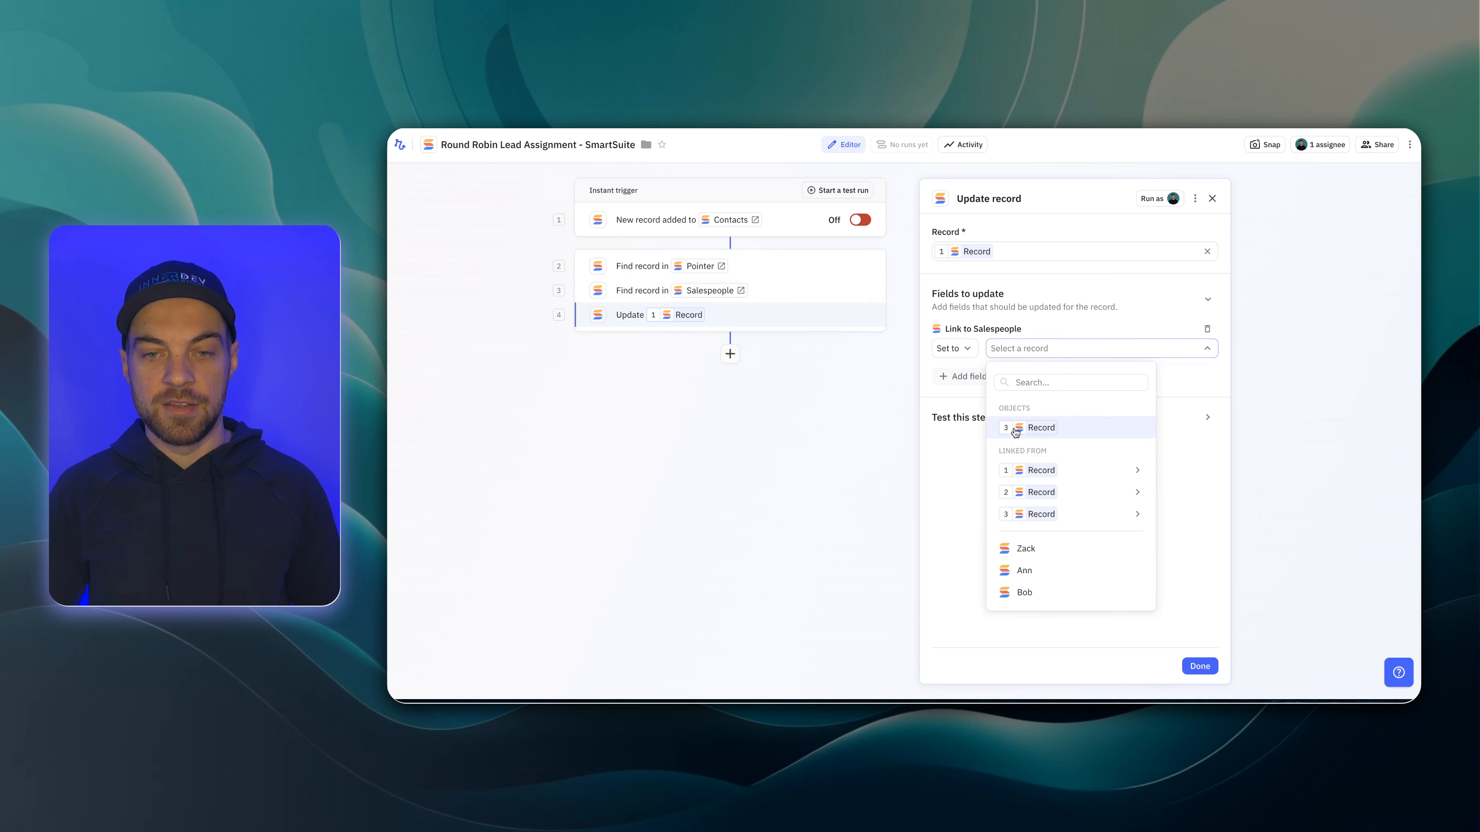
left_click(1016, 429)
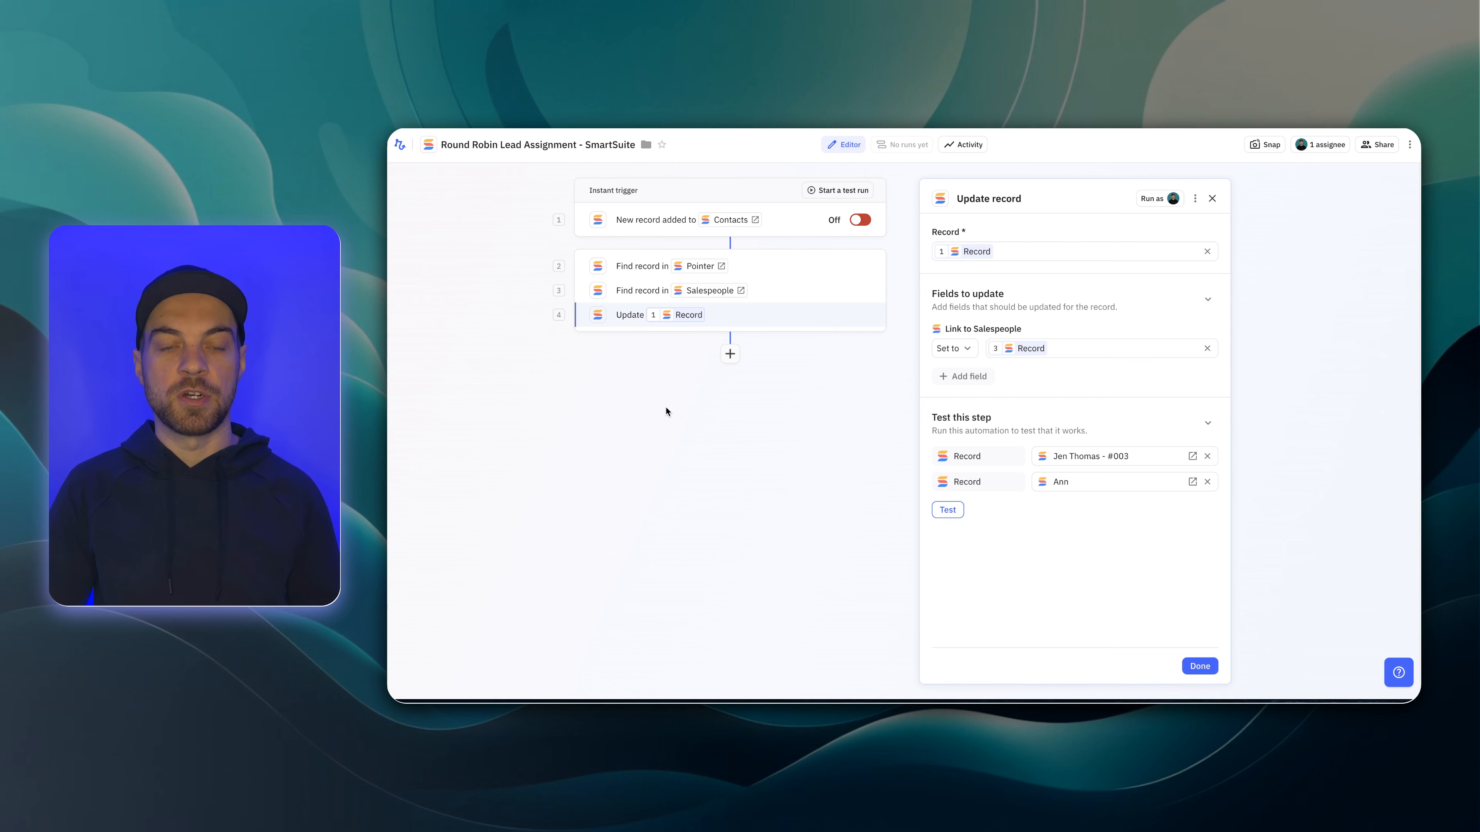
- Add a Transform data step after the contact update and name its output Update Pointer
left_click(730, 353)
left_click(984, 456)
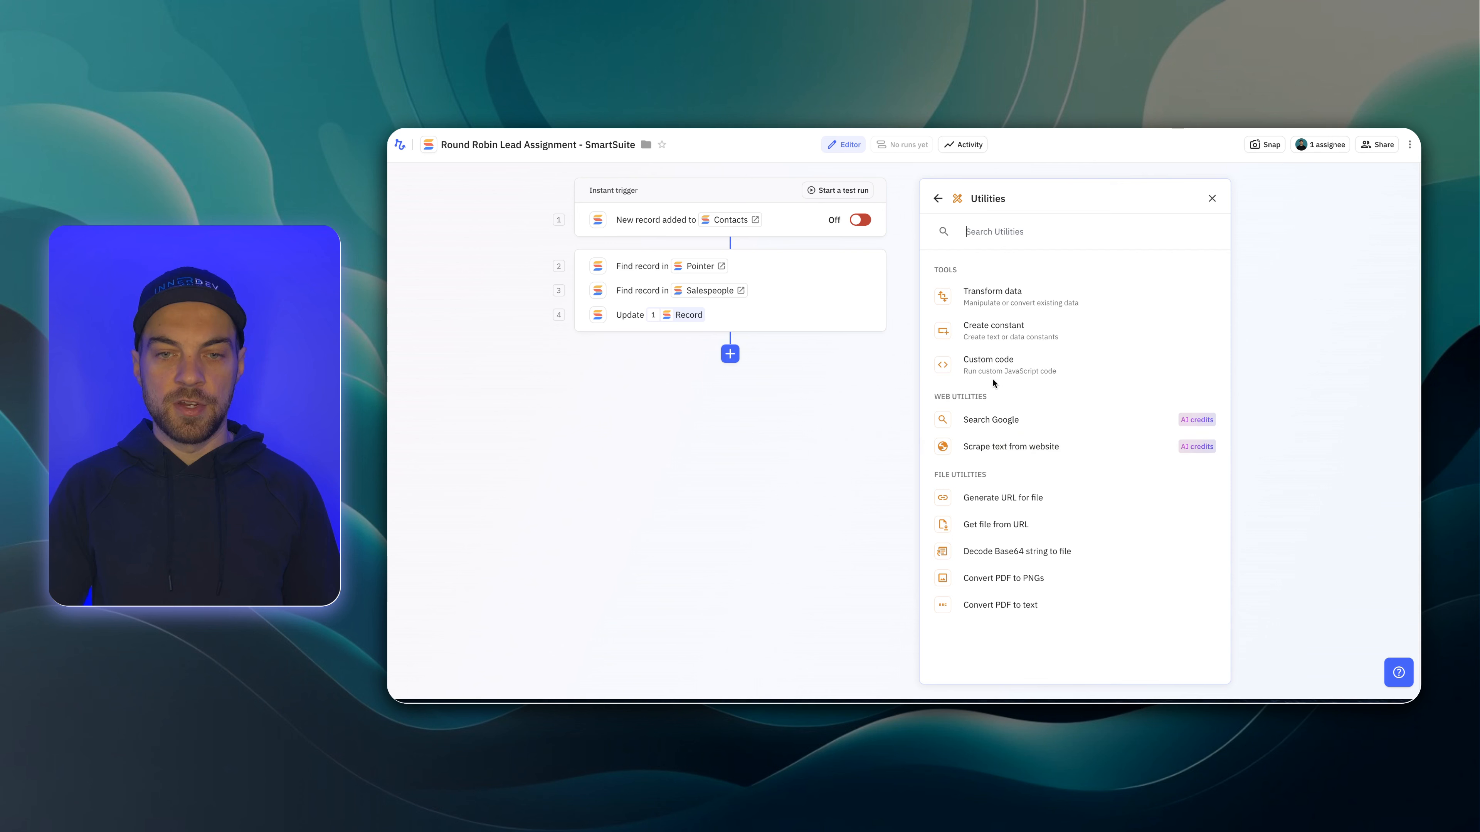
left_click(996, 305)
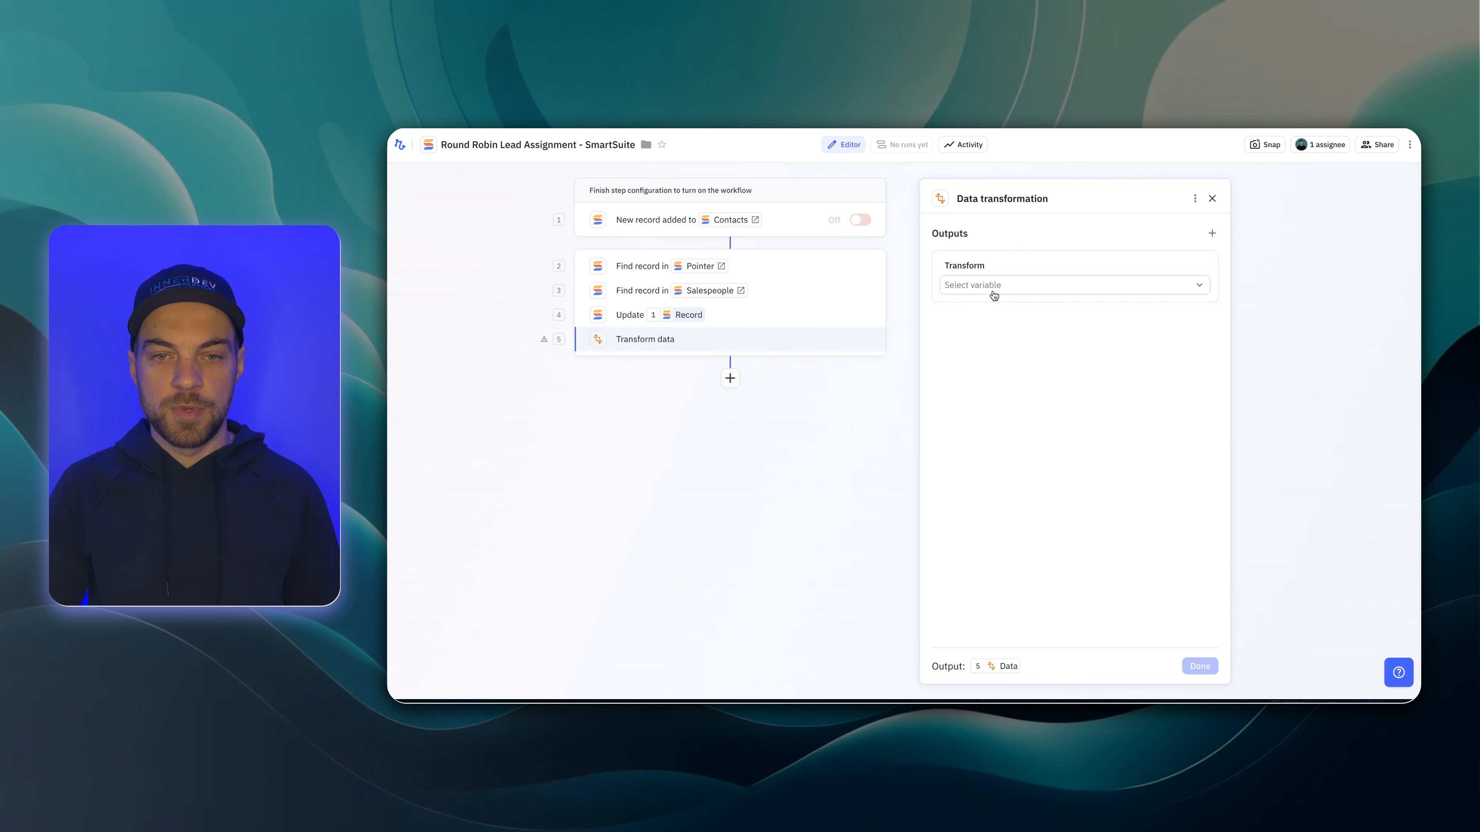
left_click(975, 269)
double_click(975, 269)
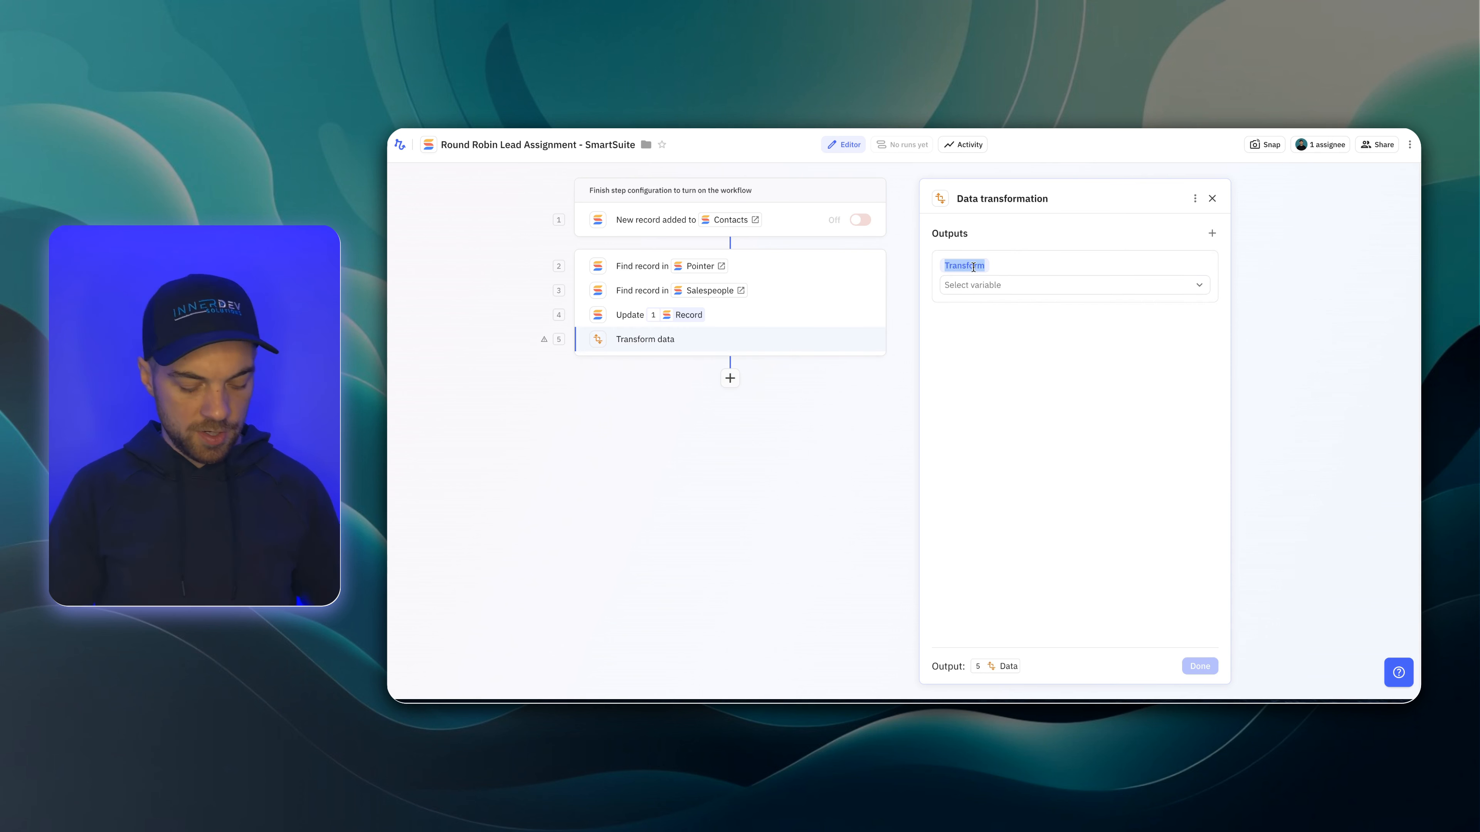
type("Update Pointer")
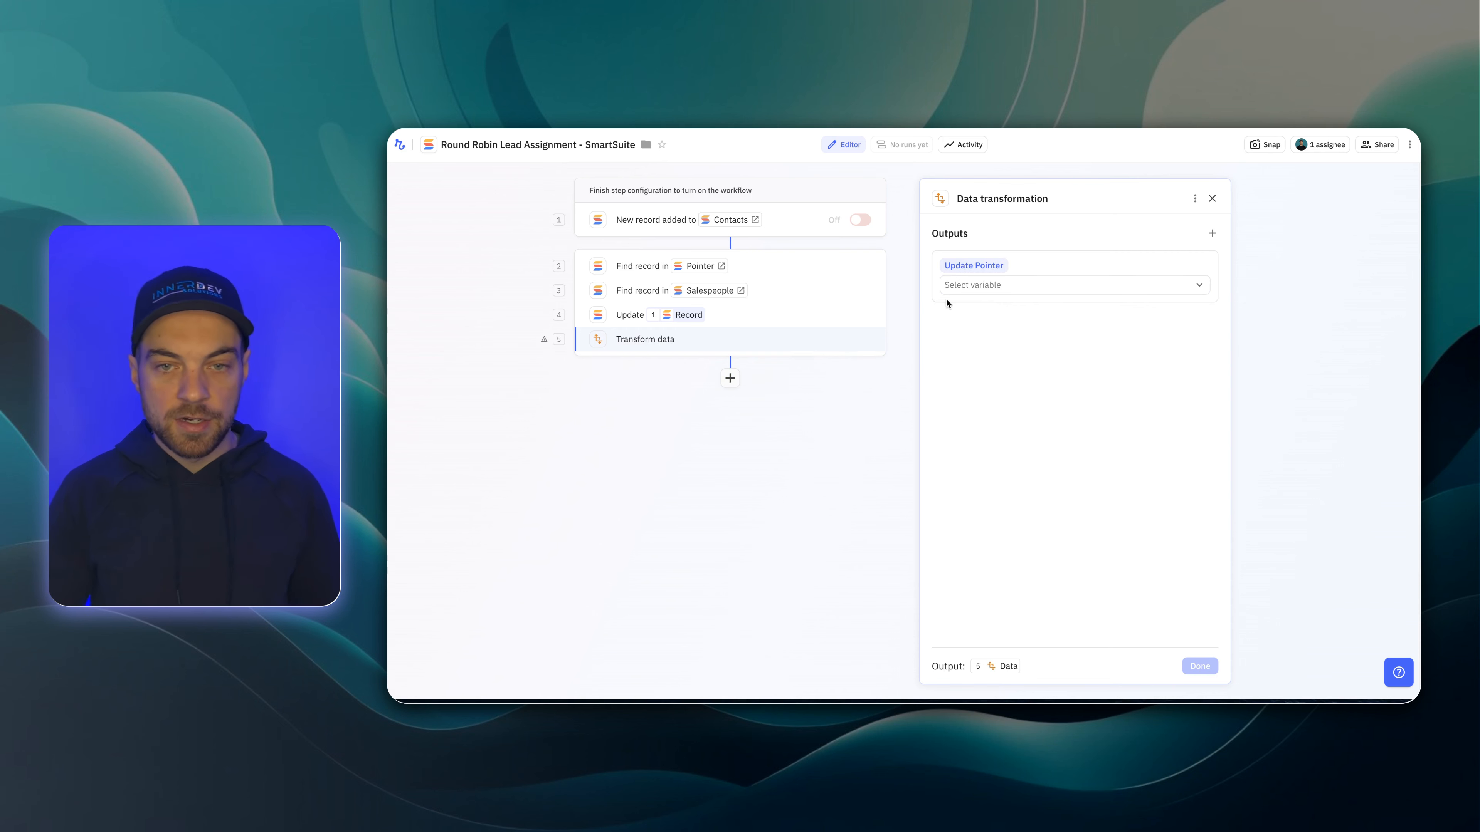
- Compute Update Pointer as the Pointer record's Number plus 1 and finish the data transformation
left_click(968, 289)
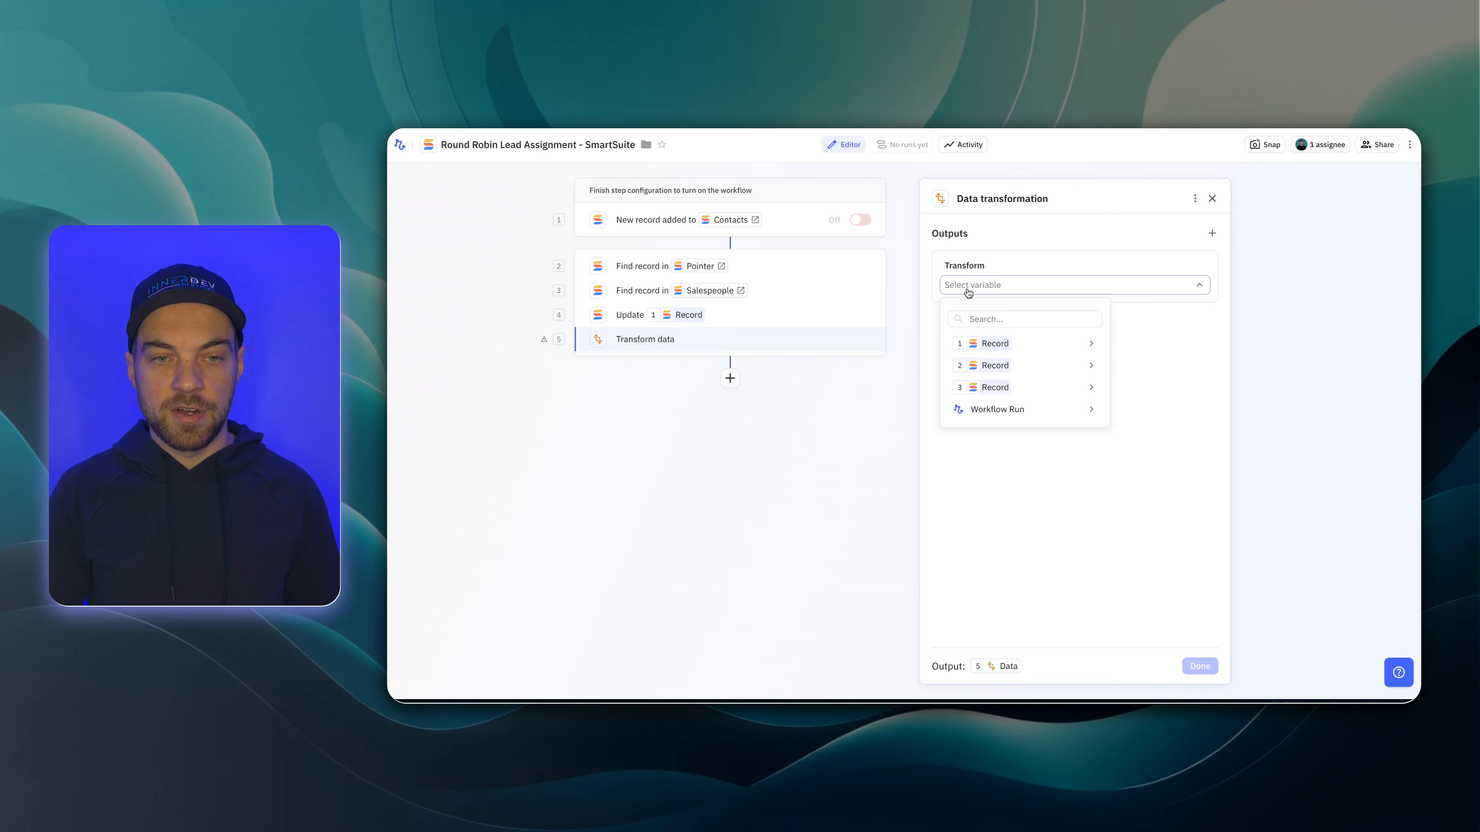
mouse_move(993, 366)
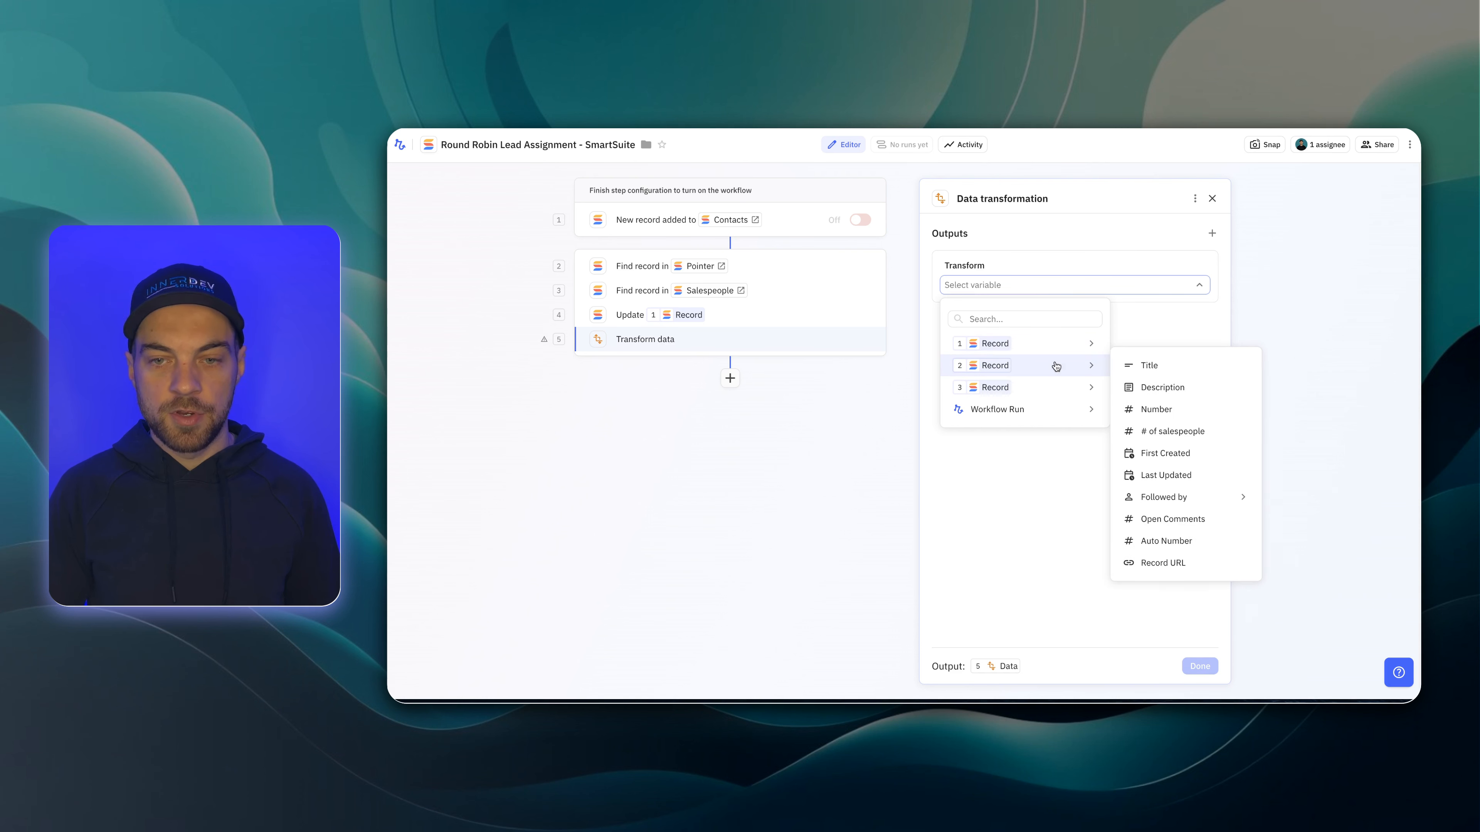
left_click(1158, 415)
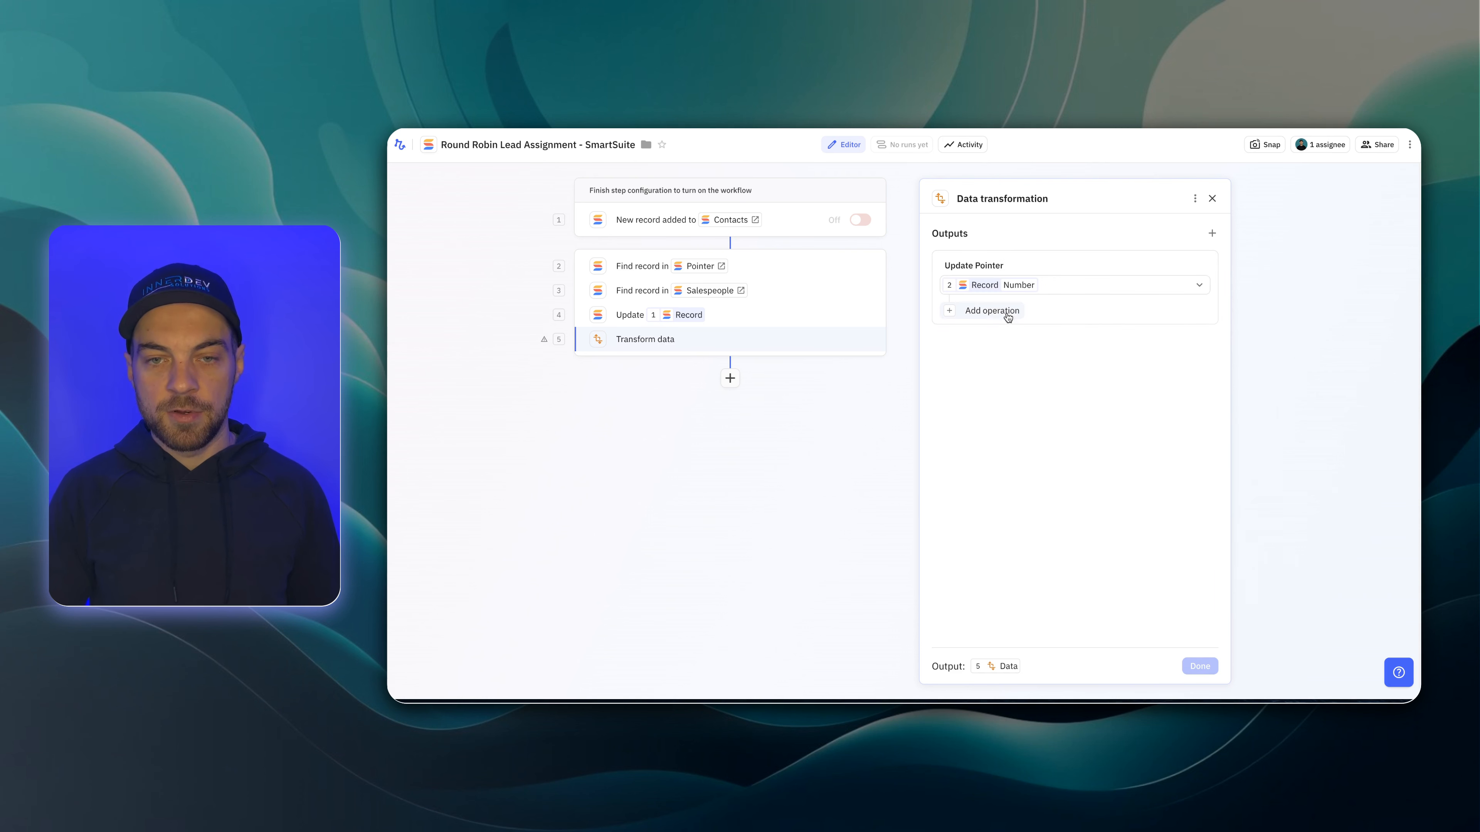
left_click(984, 314)
left_click(978, 391)
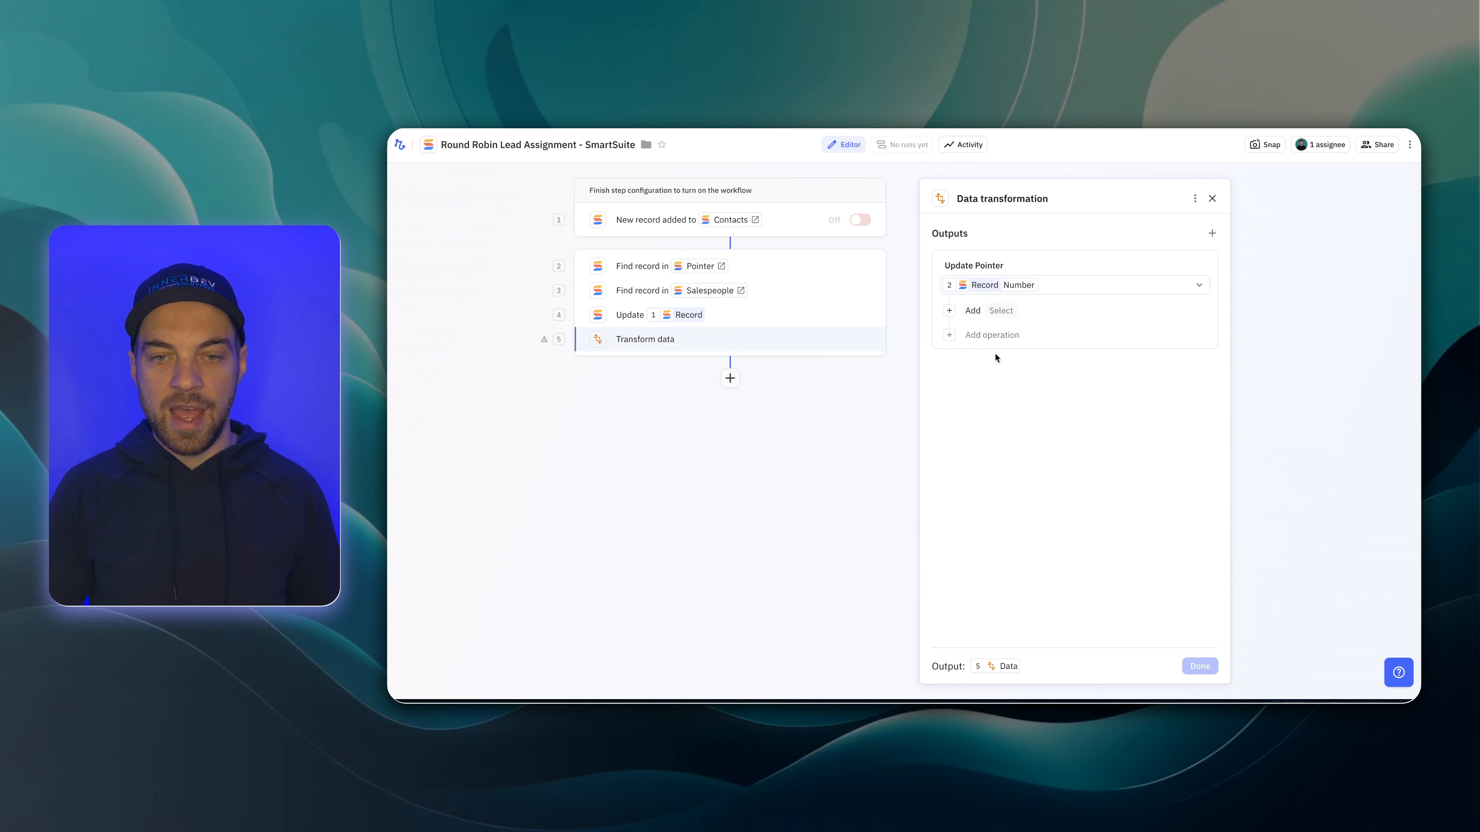
left_click(998, 312)
left_click(1047, 448)
type("1")
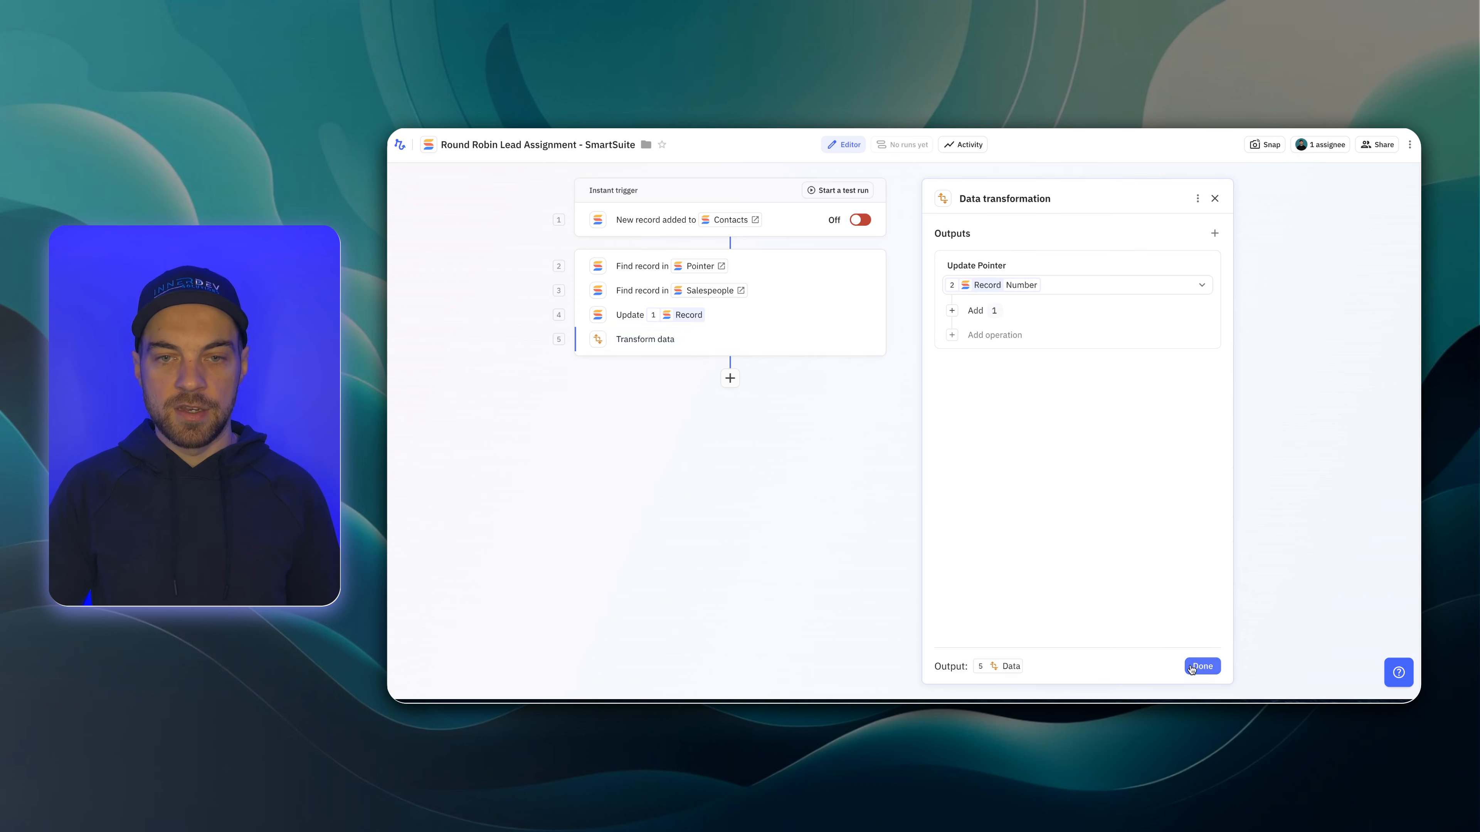
left_click(1192, 668)
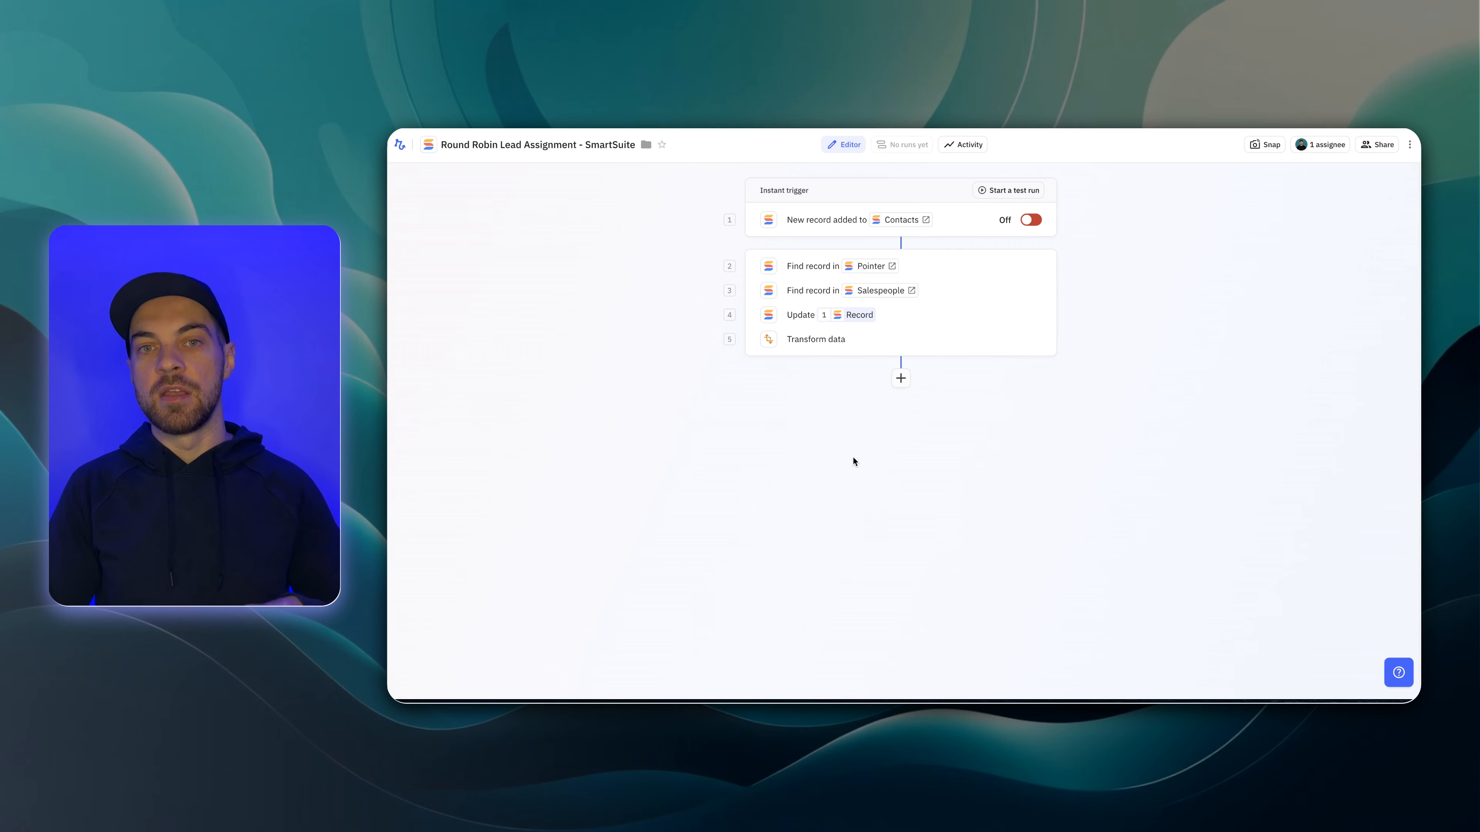
- Add a Paths step after the data transformation, naming path A Next in line and path B restart
left_click(904, 381)
type("path")
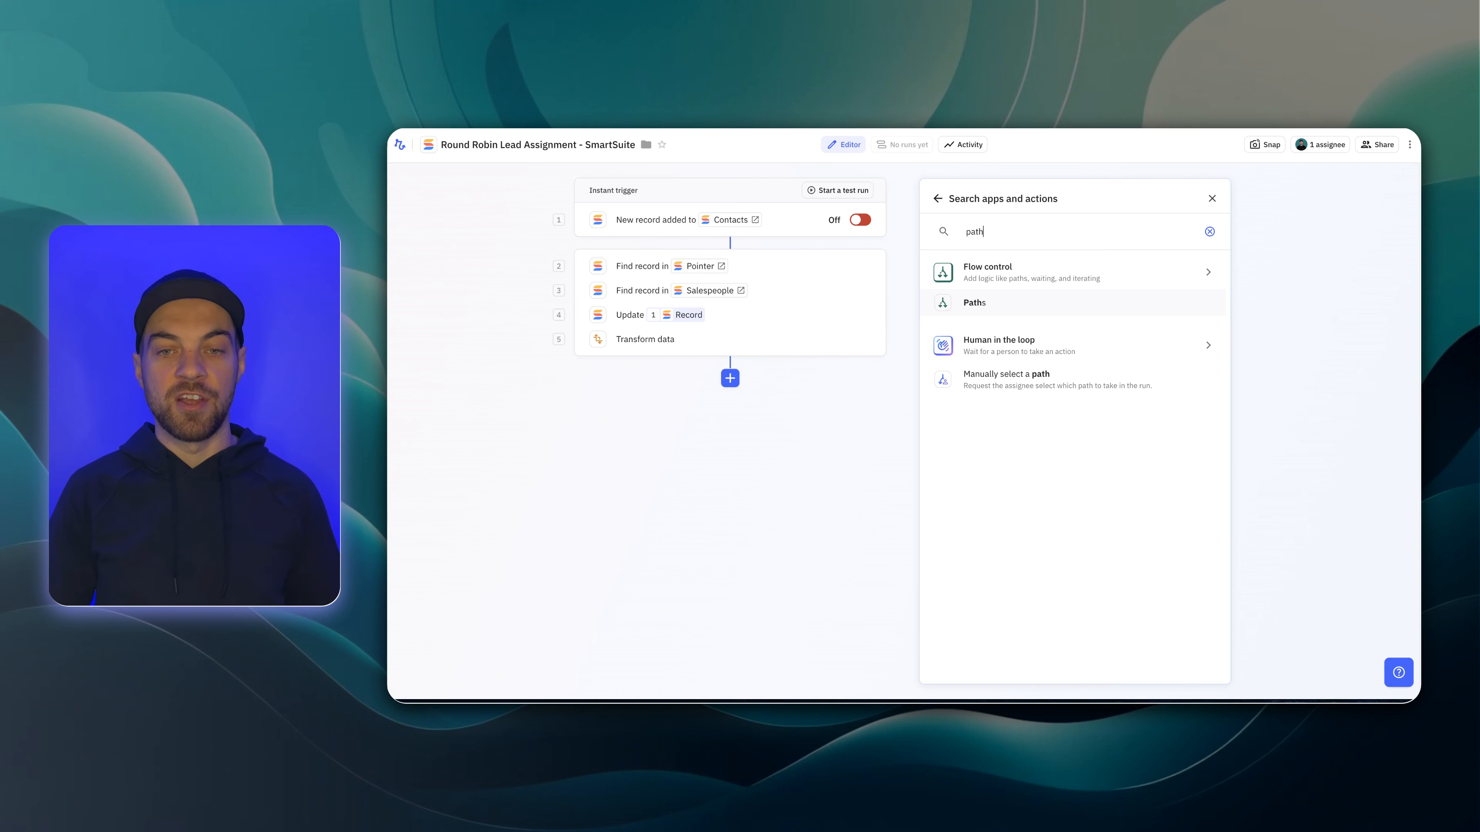
left_click(986, 309)
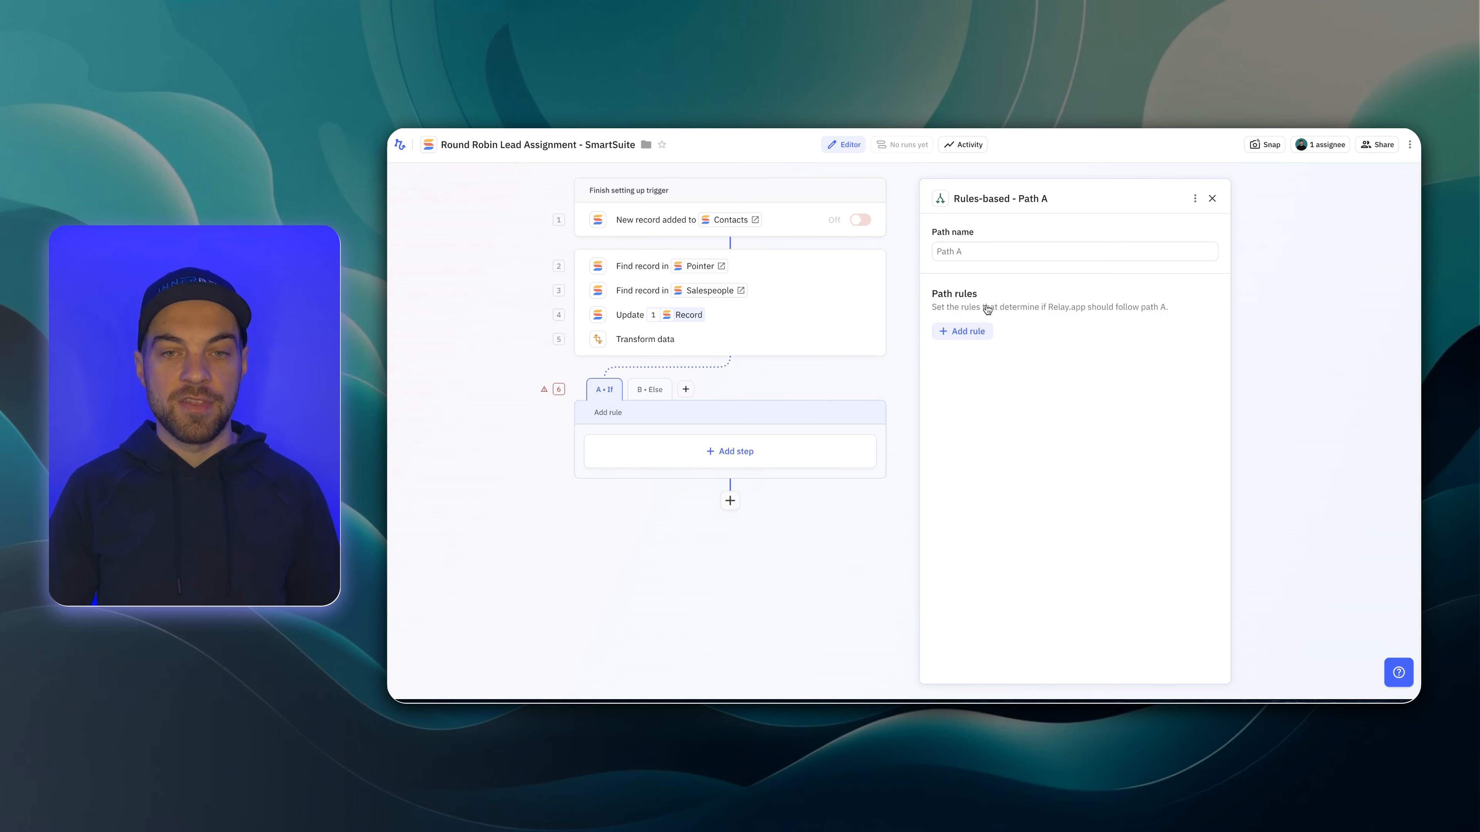
type("Next in line")
left_click(680, 389)
left_click(977, 251)
type("res")
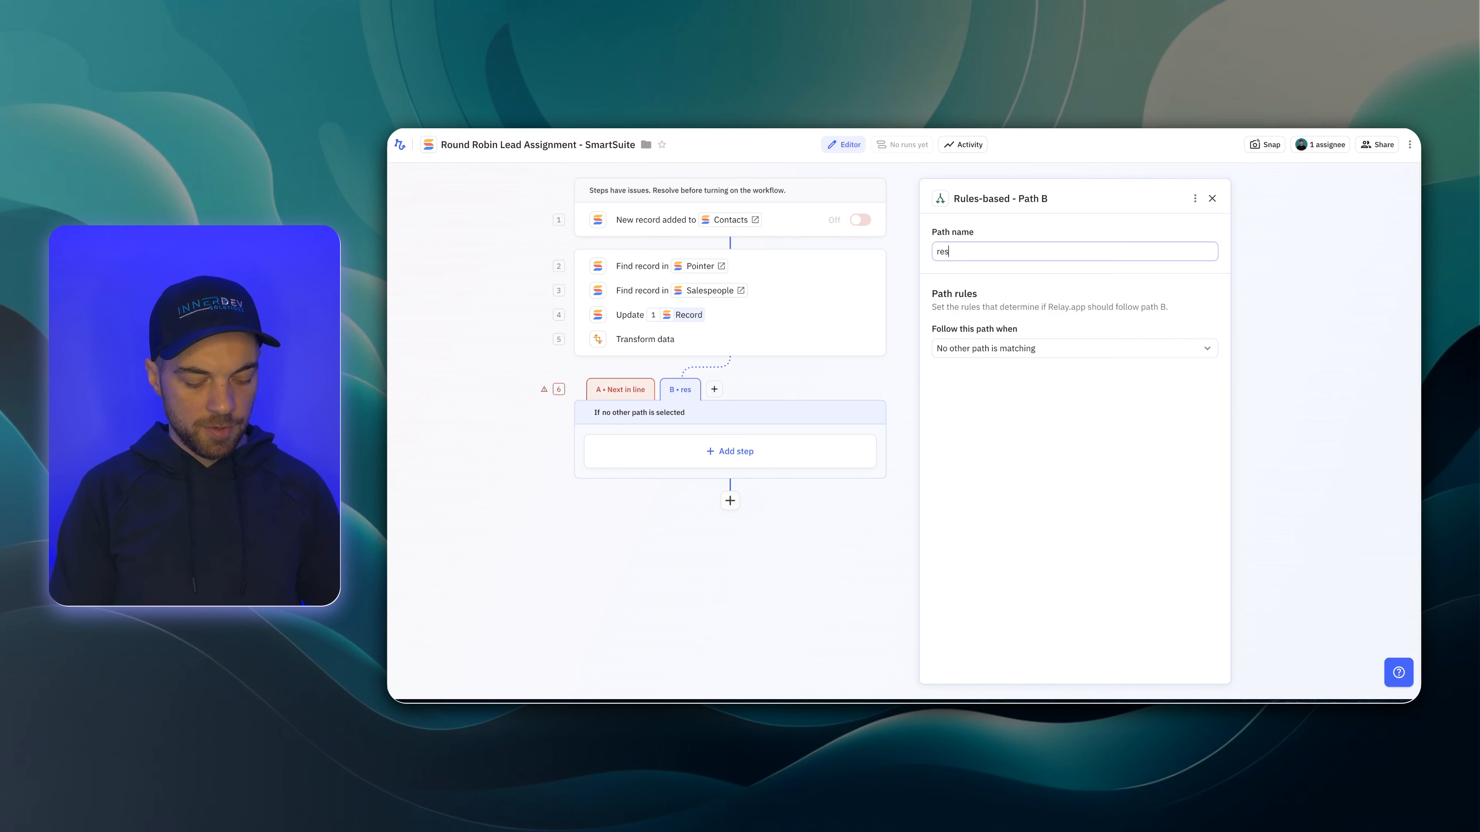
type("tart")
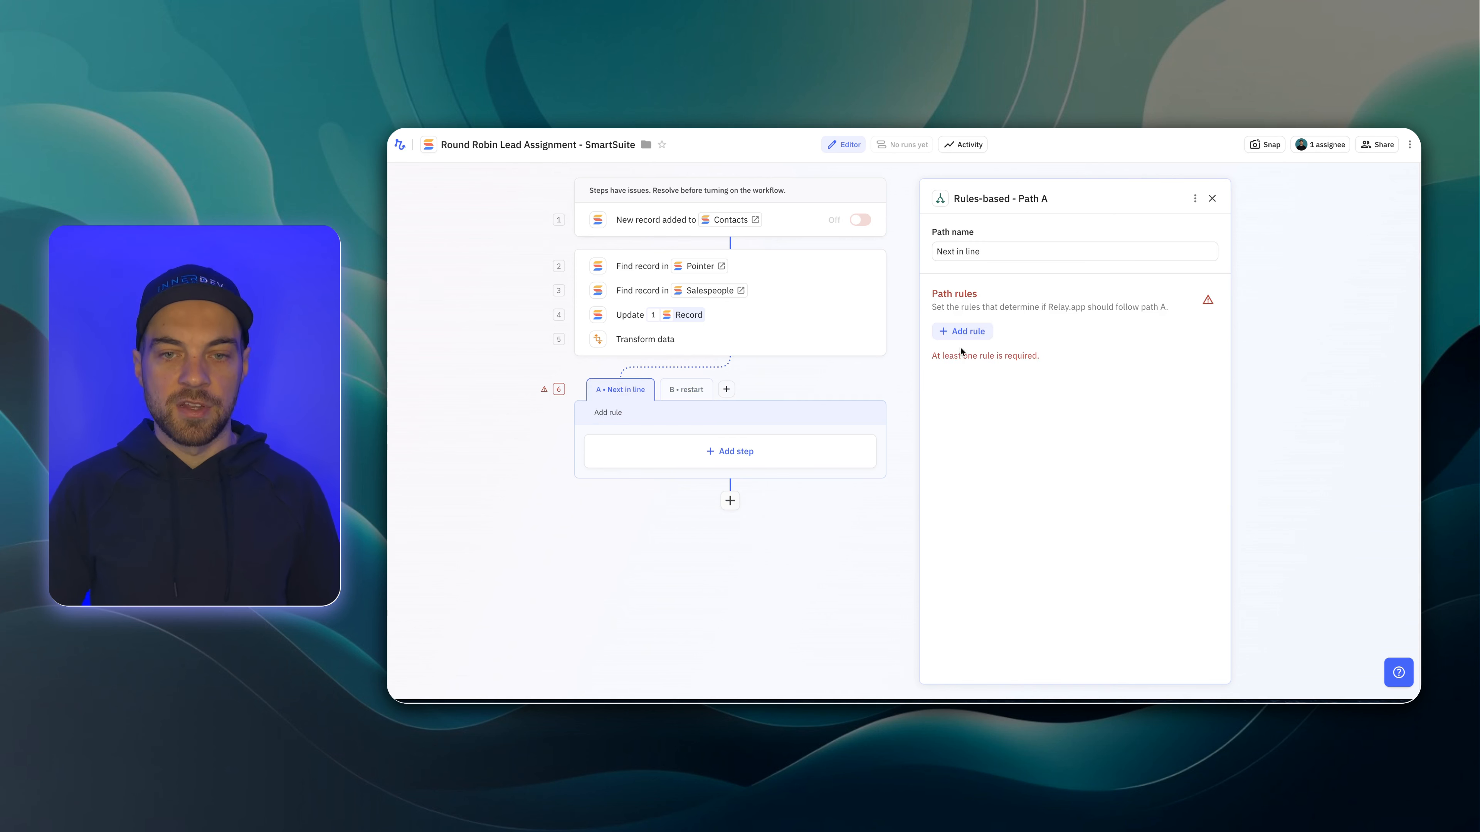
- Add a rule to the Next in line path requiring Update Pointer to be less than or equal to the Pointer record's # of salespeople
left_click(968, 332)
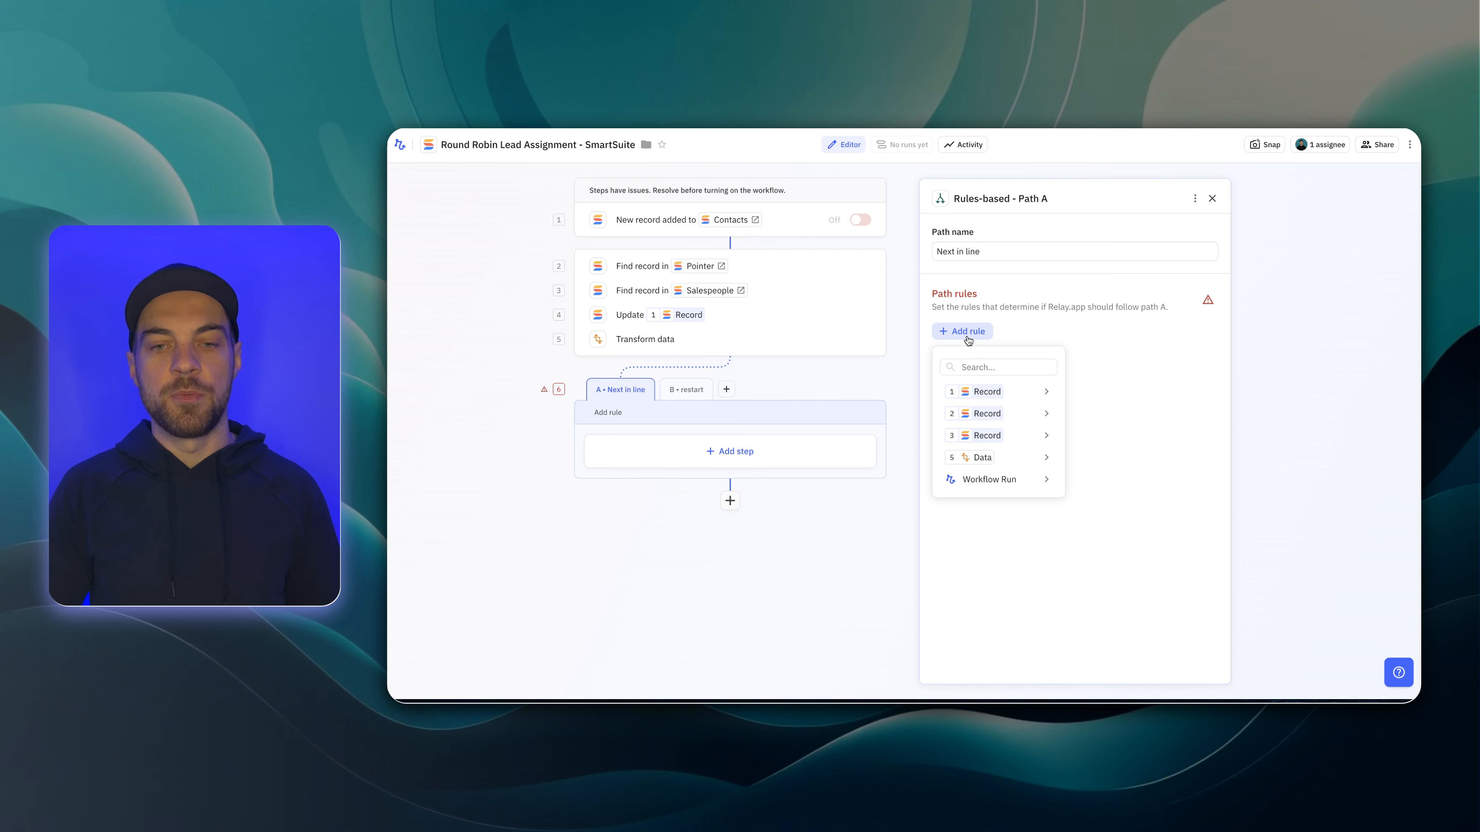
mouse_move(1004, 468)
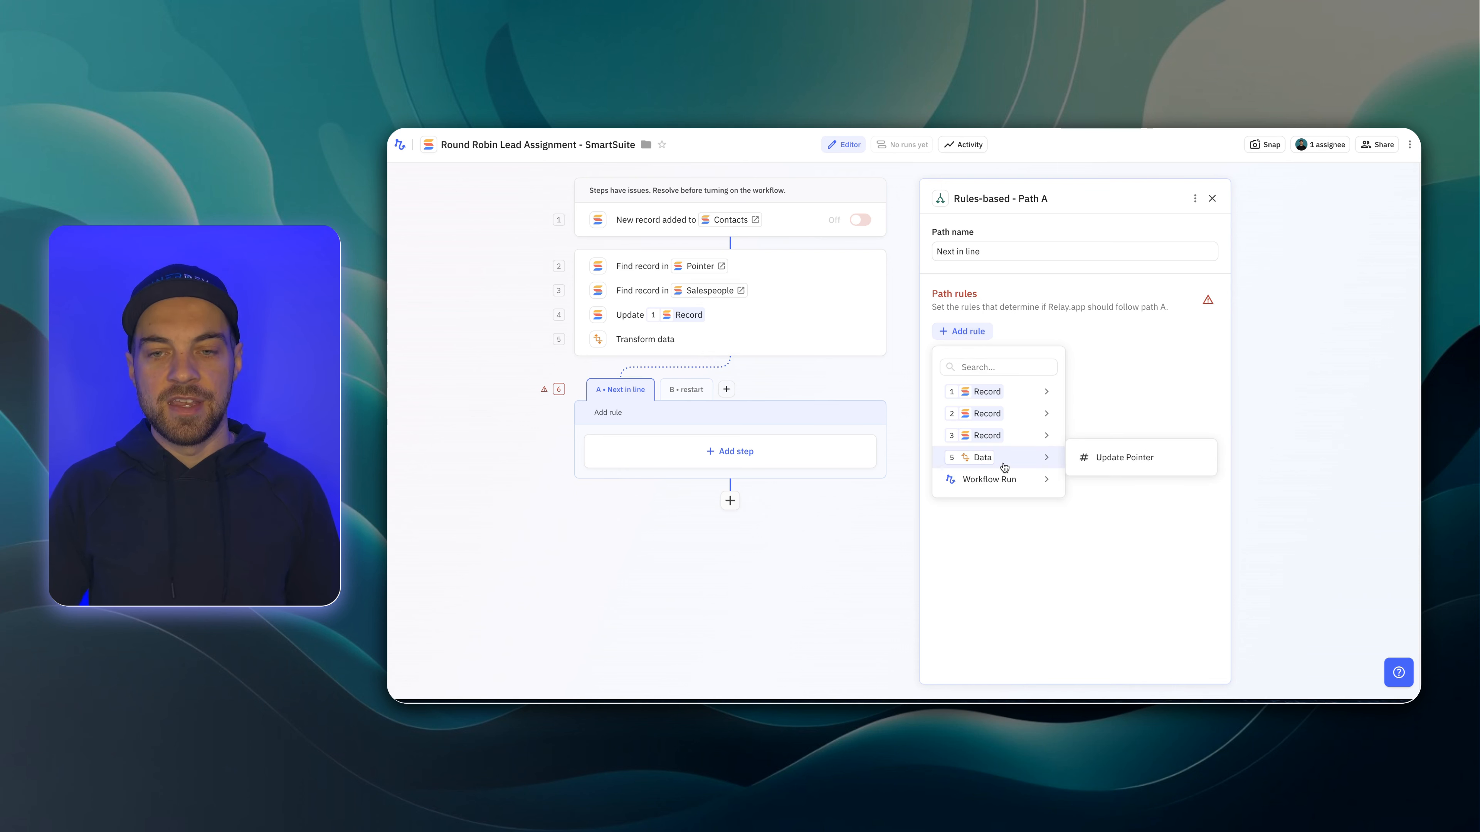
left_click(1121, 459)
left_click(967, 350)
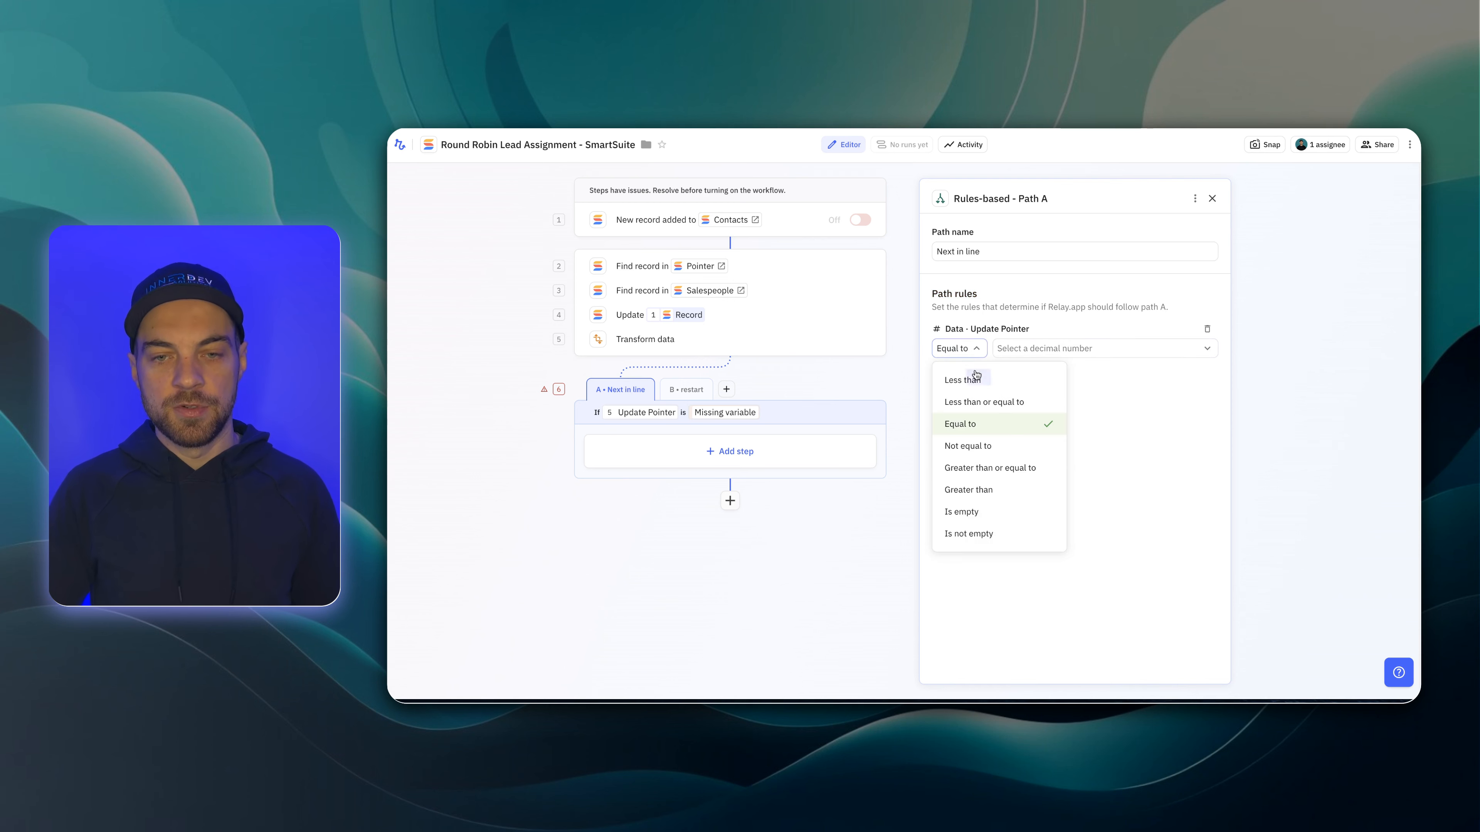
left_click(978, 409)
left_click(1084, 351)
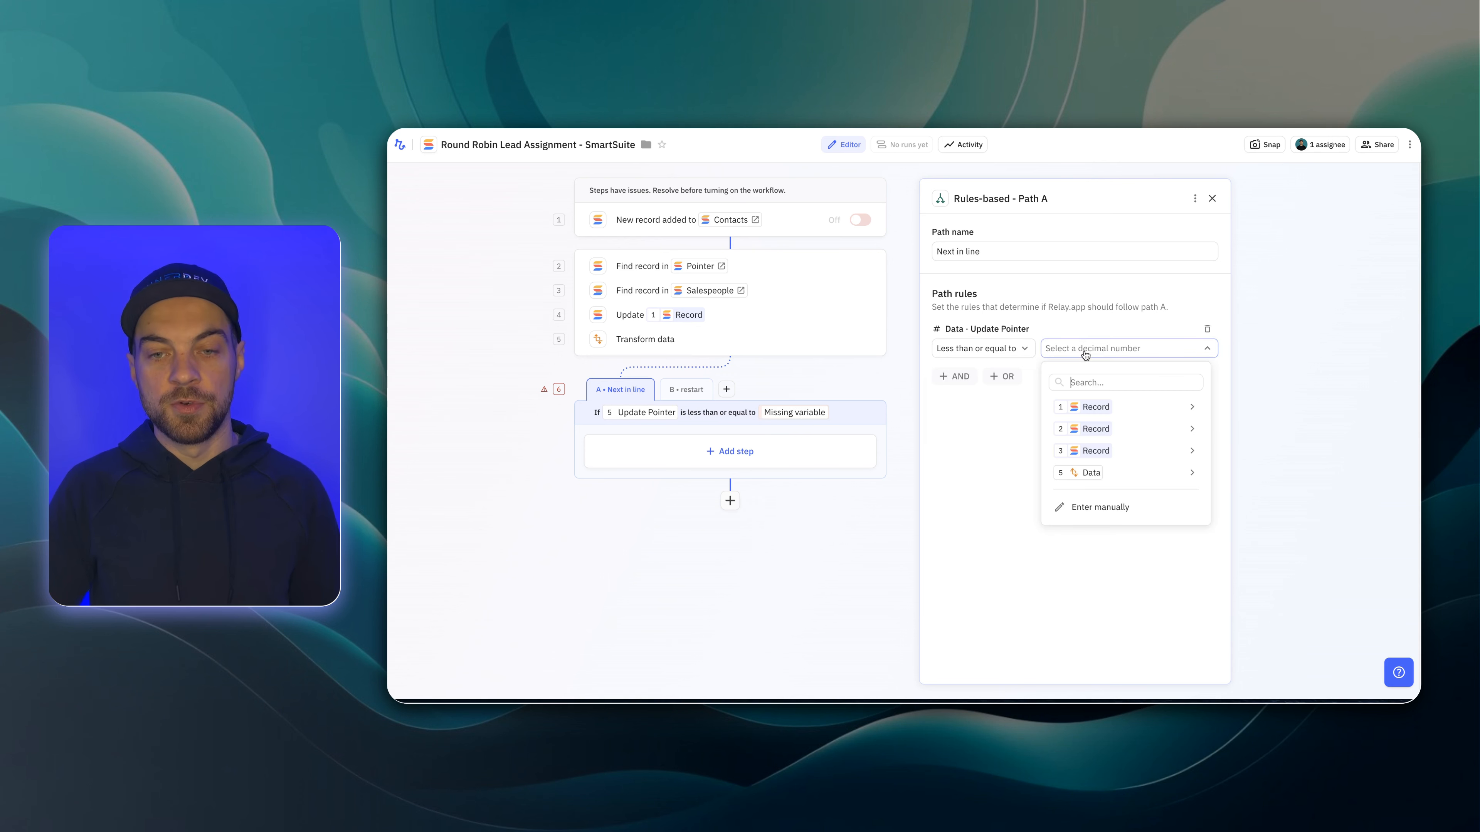
mouse_move(1100, 430)
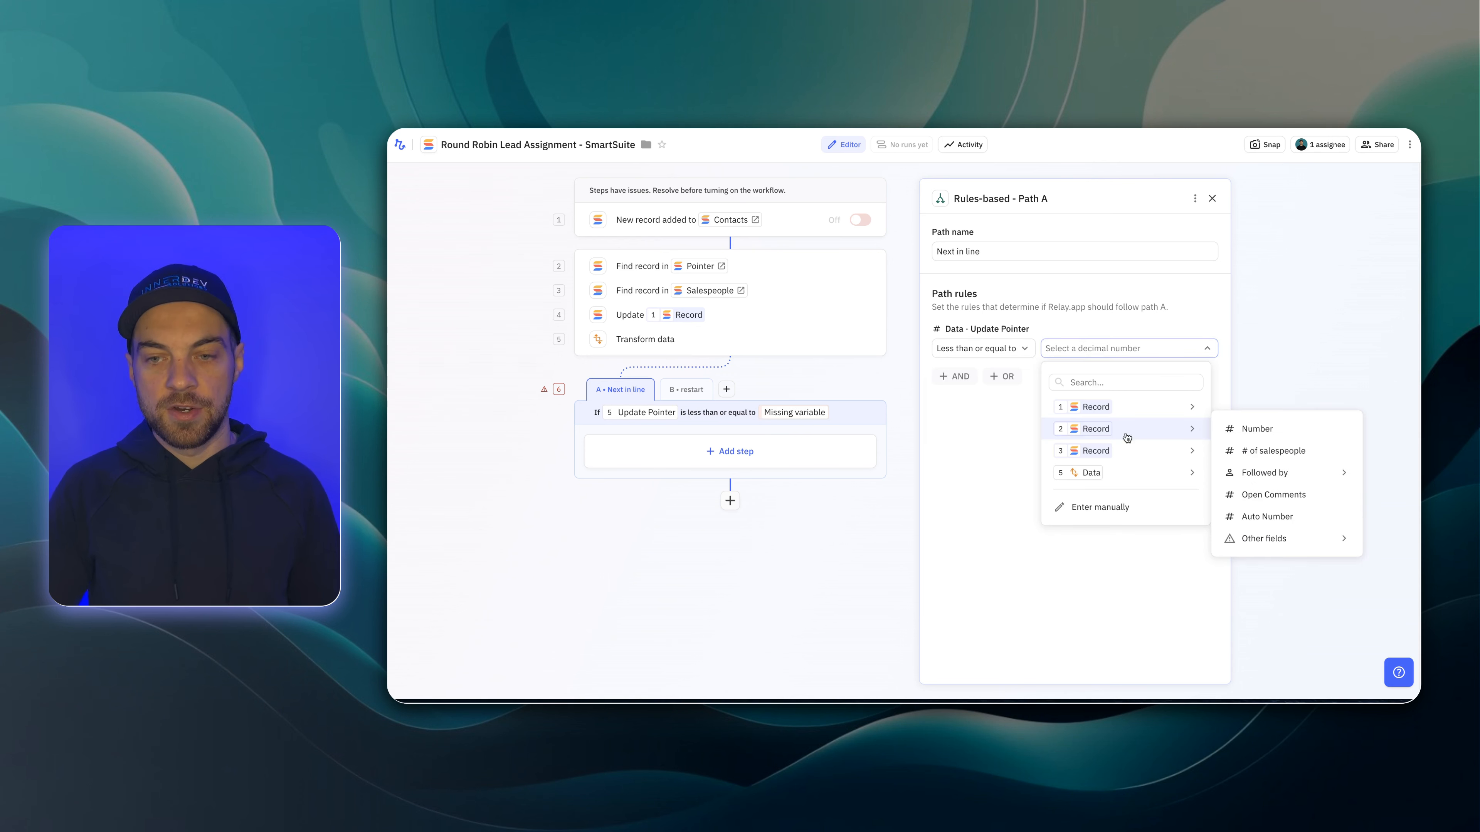
left_click(1260, 452)
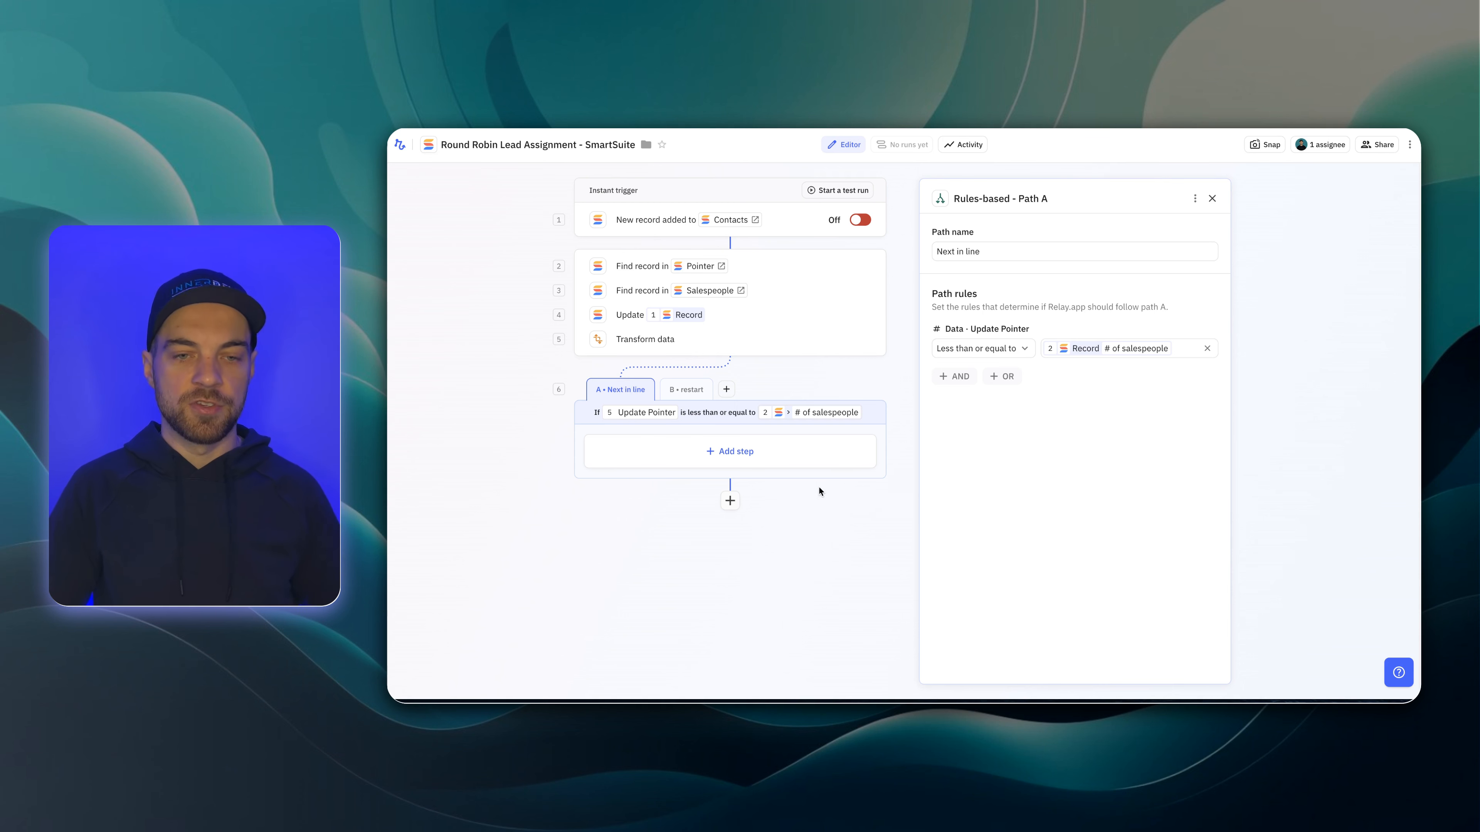
- Add a SmartSuite Update record step to the Next in line path, targeting the Pointer record found in step 2
left_click(736, 452)
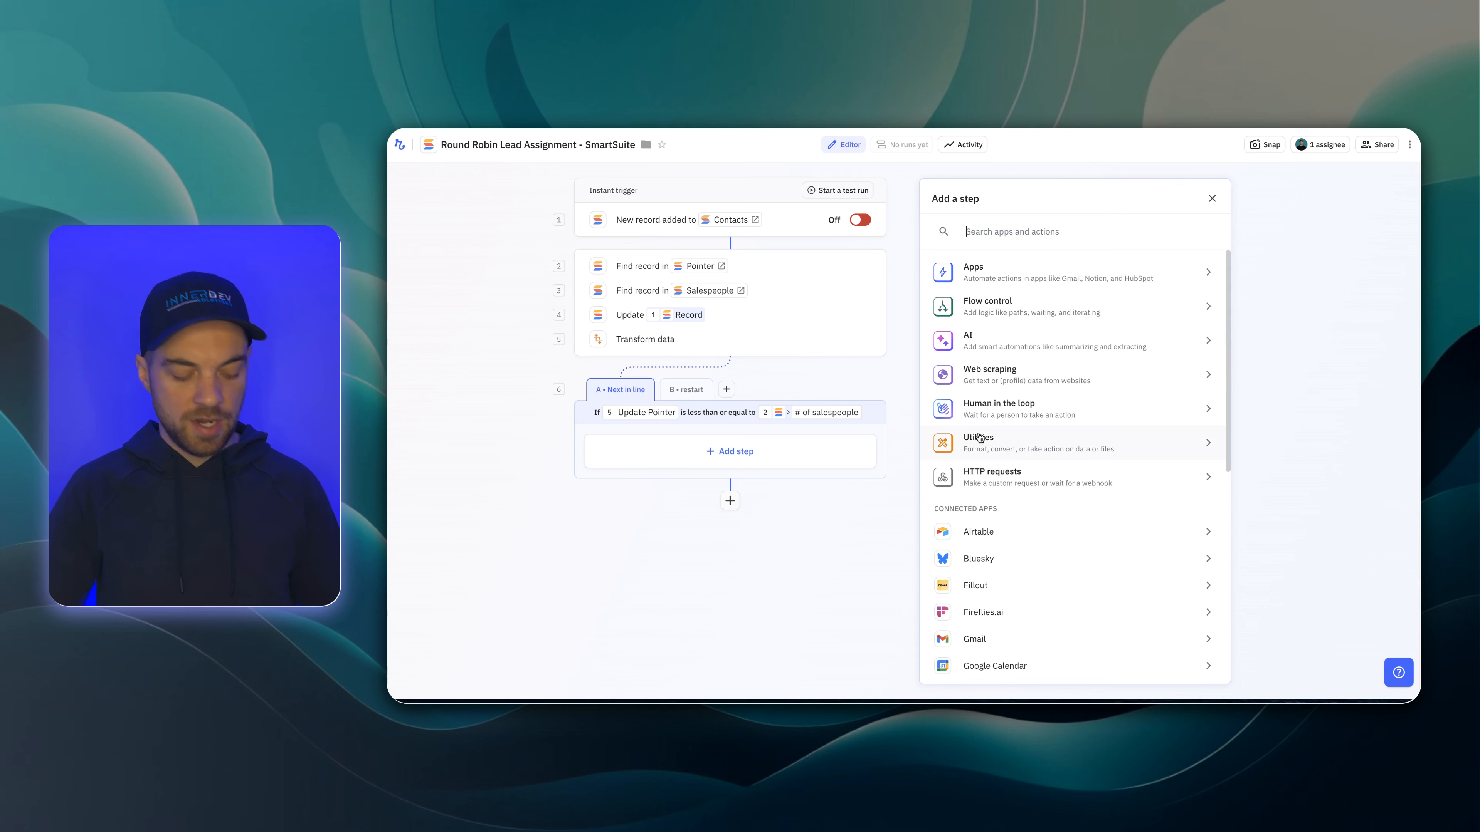
type("smart")
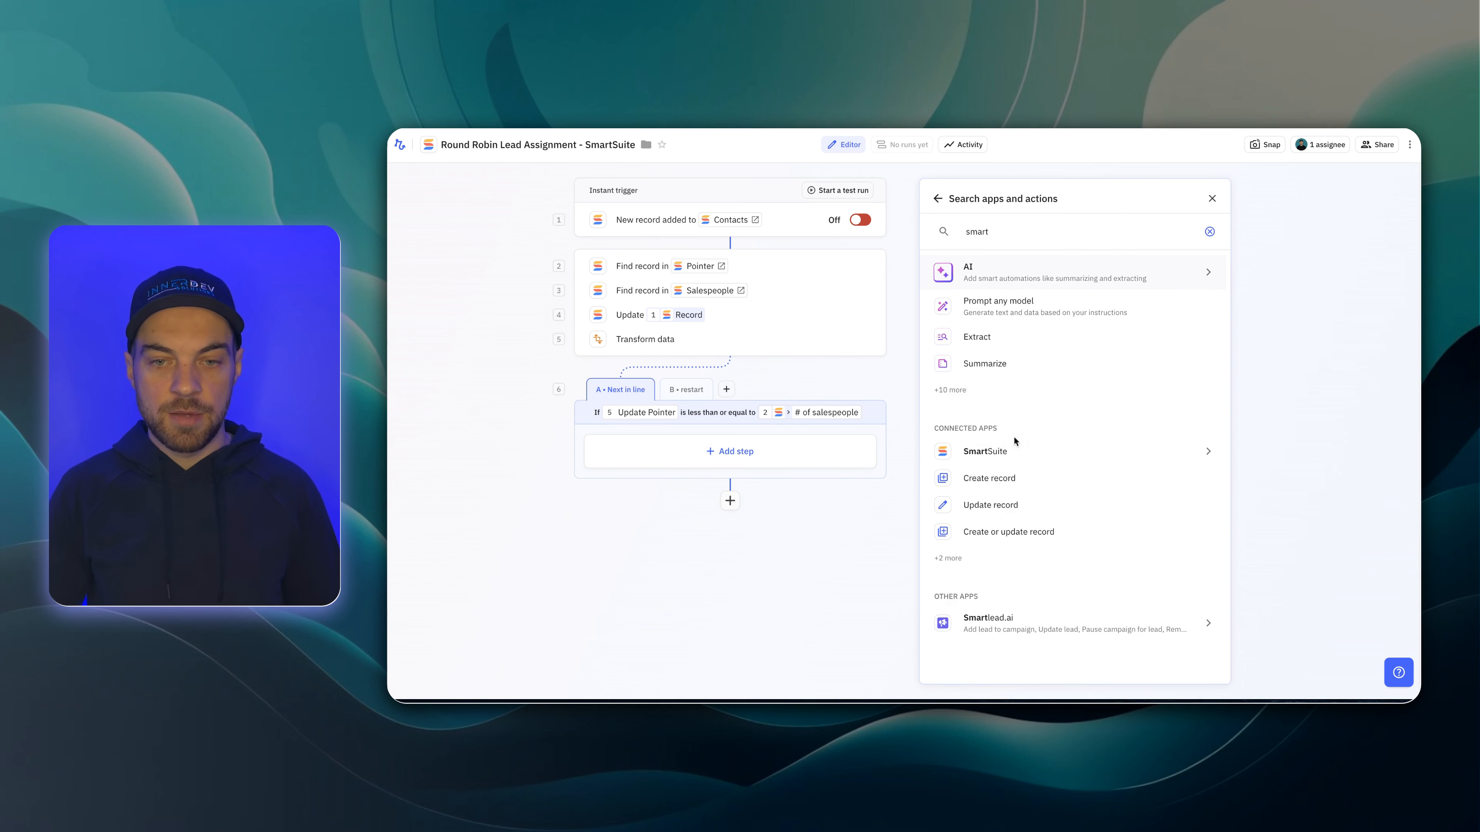
left_click(1000, 506)
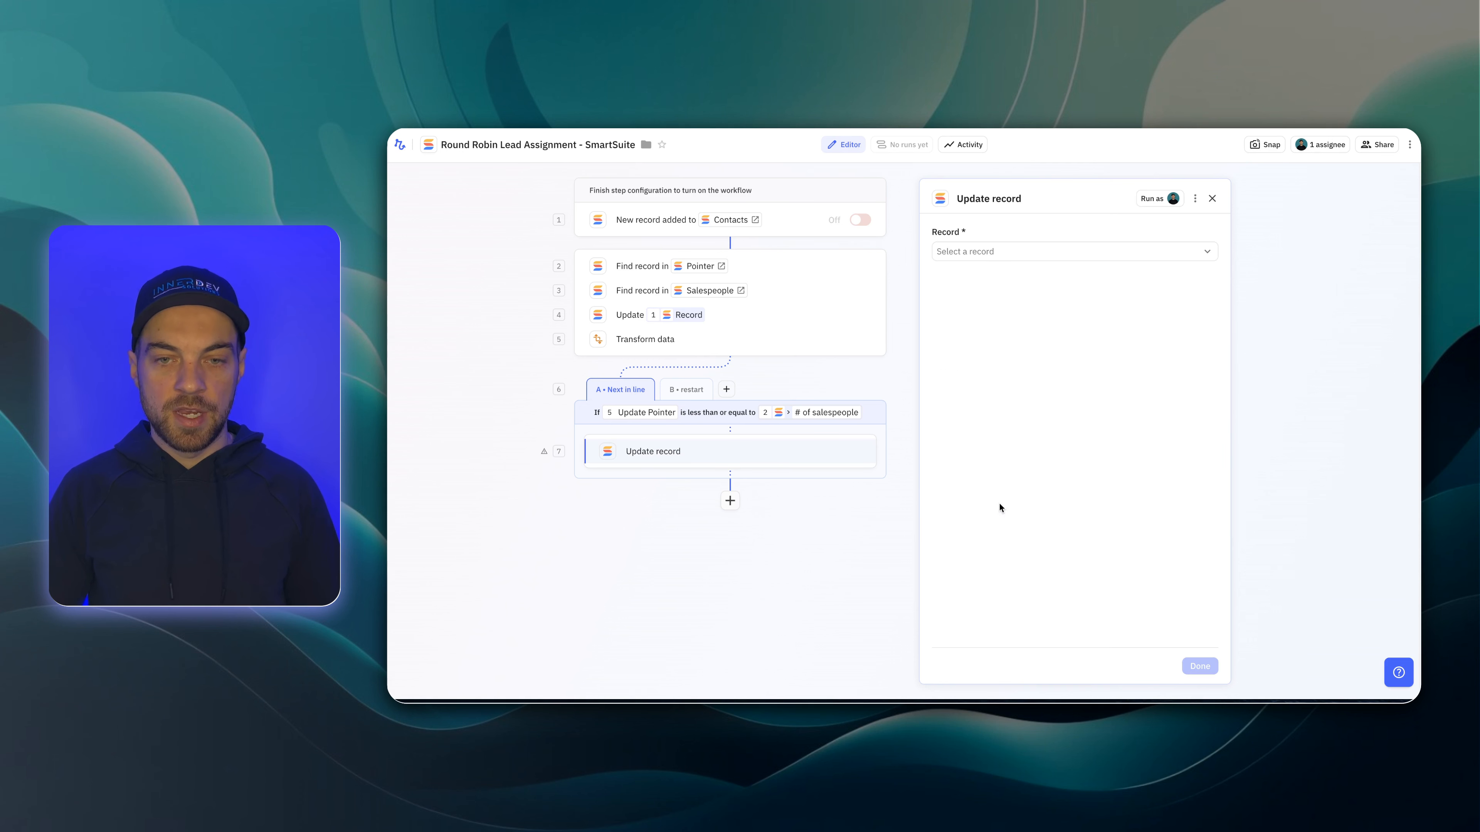
left_click(1015, 251)
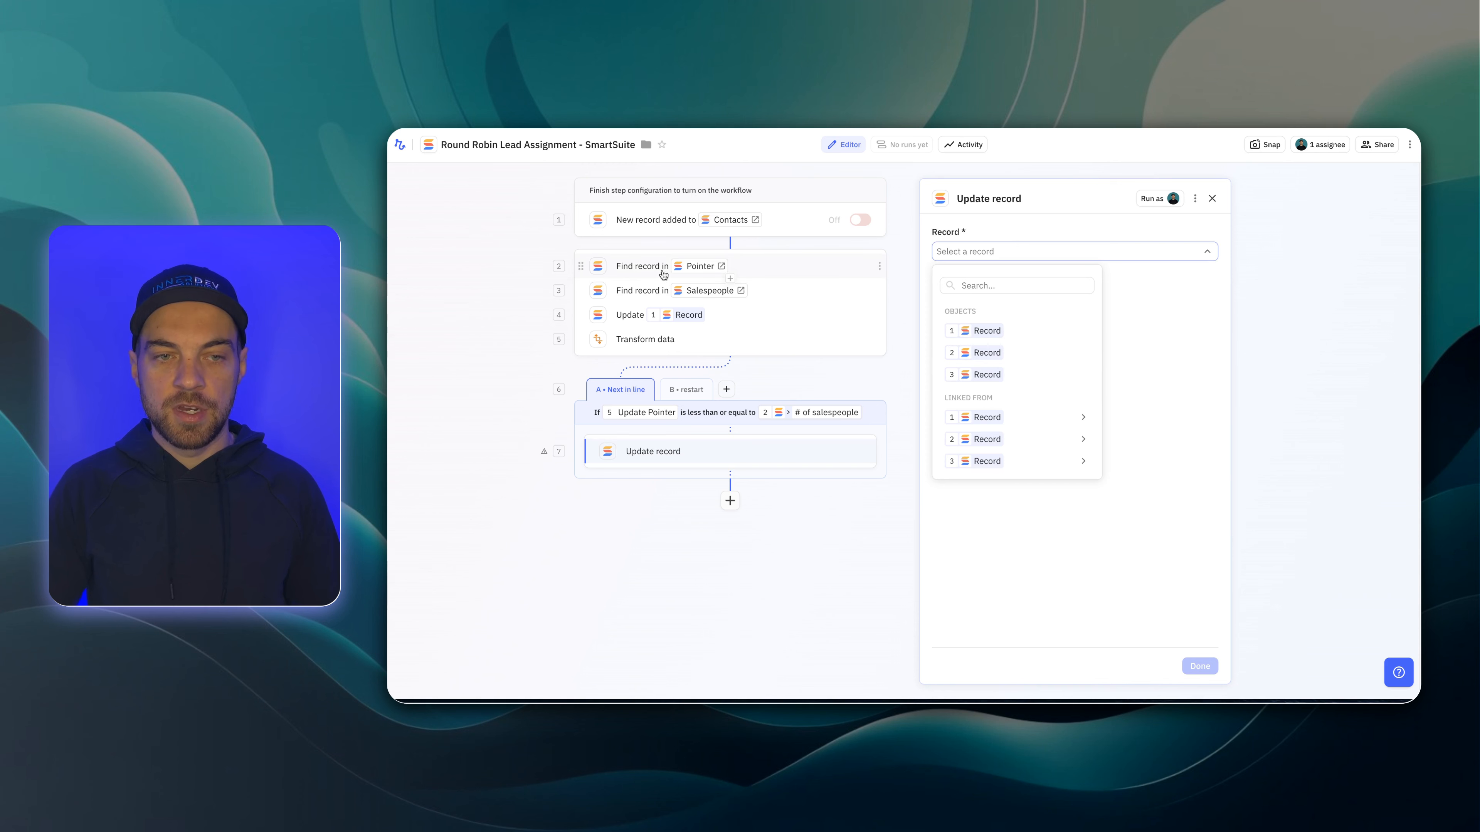
left_click(1015, 362)
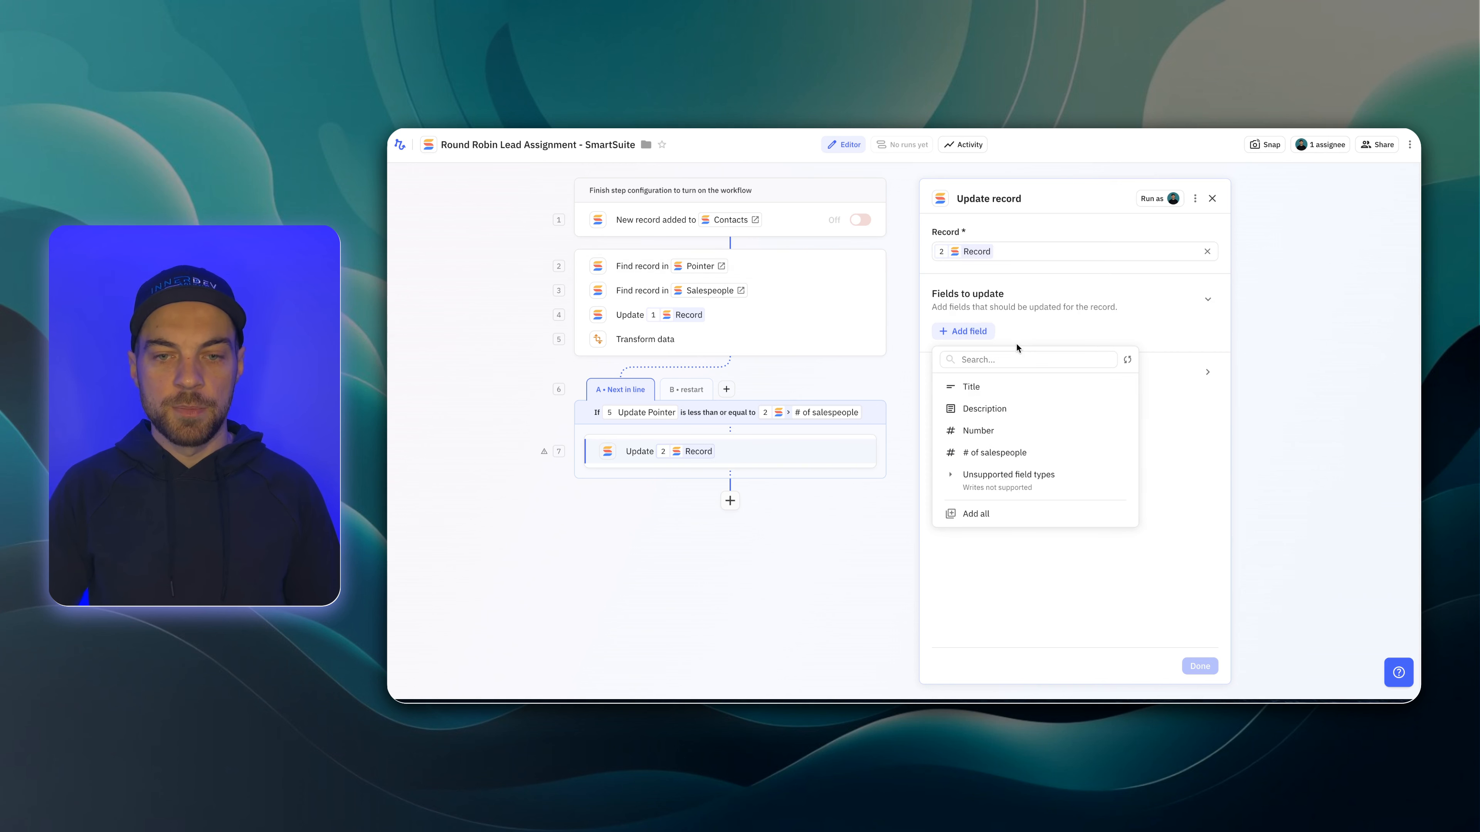
- Map the Pointer record's Number field to the Update Pointer value from the data transformation in the Next in line path
left_click(993, 432)
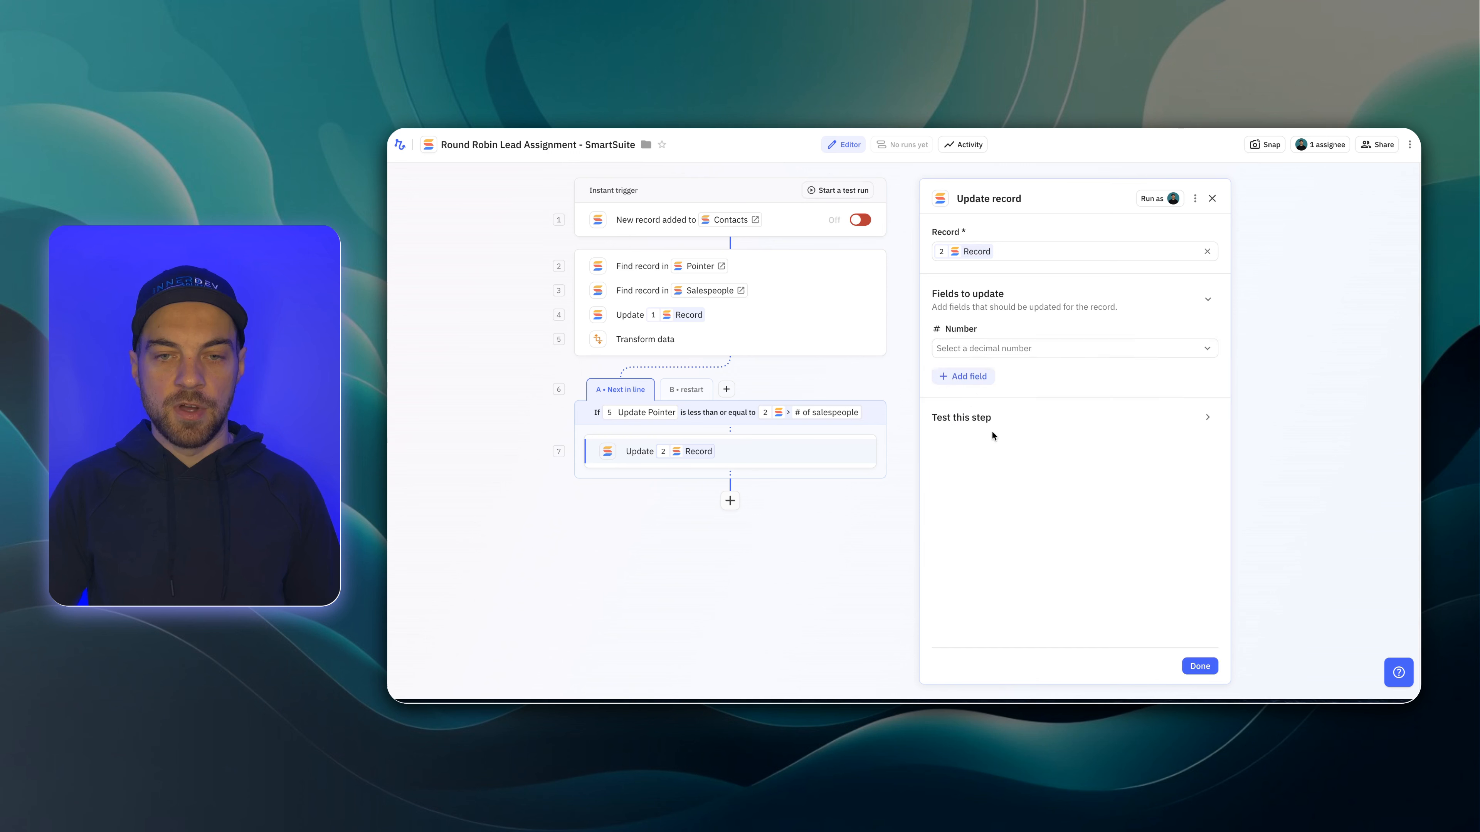
left_click(987, 353)
mouse_move(983, 473)
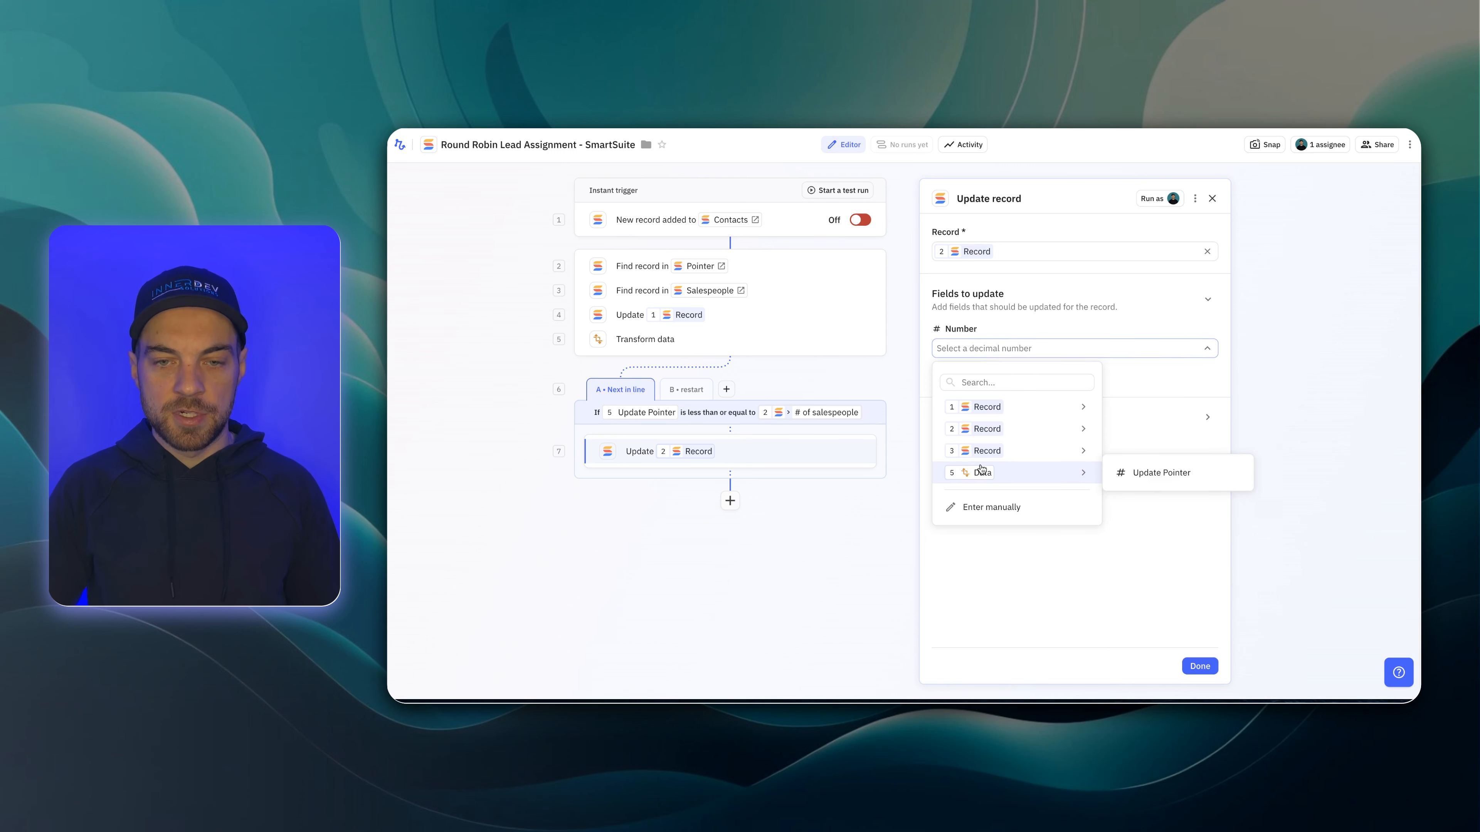
left_click(1156, 481)
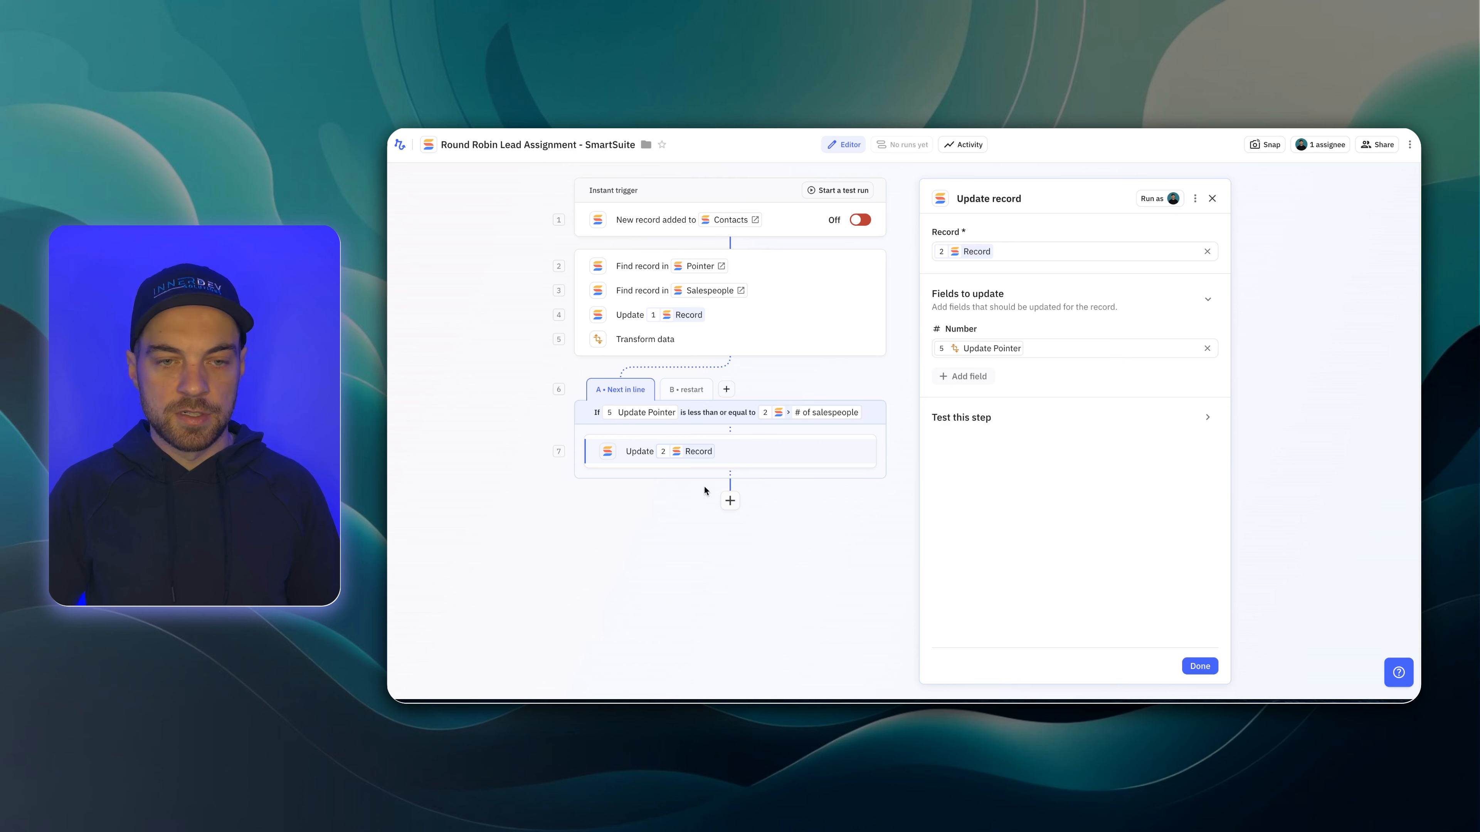
- Set the restart path to be followed when rules match
left_click(691, 391)
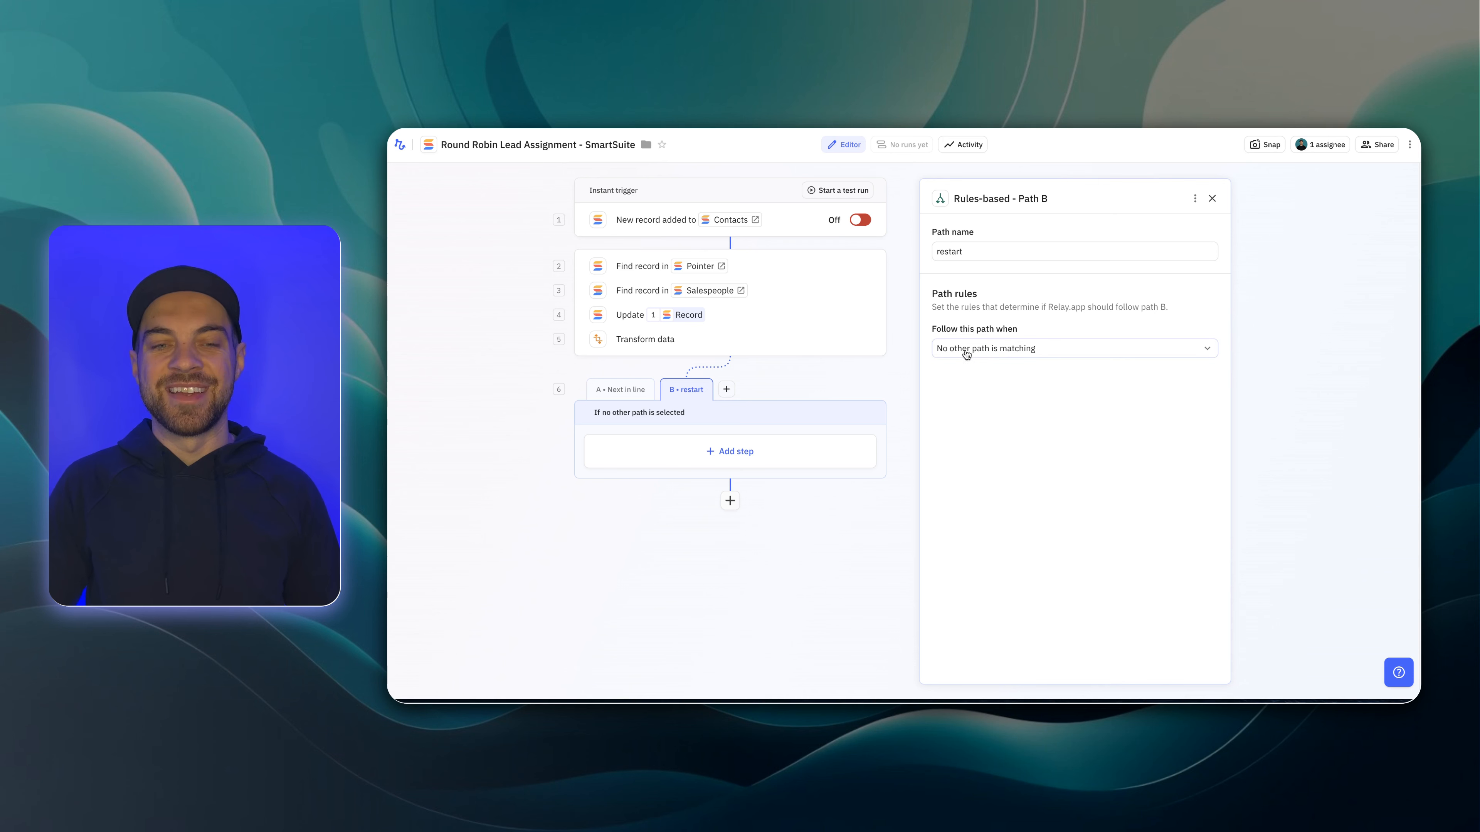
left_click(619, 391)
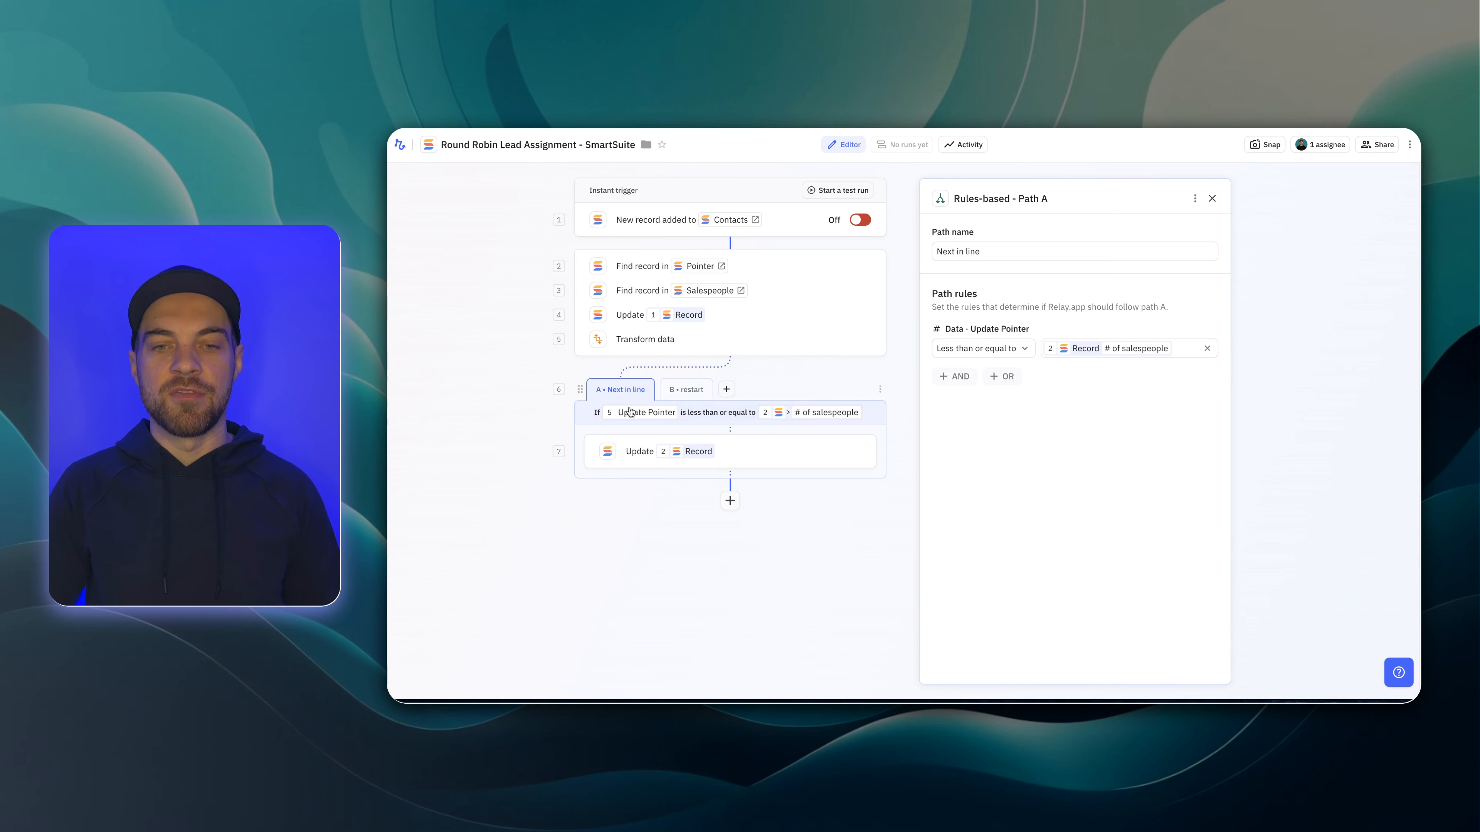
left_click(685, 391)
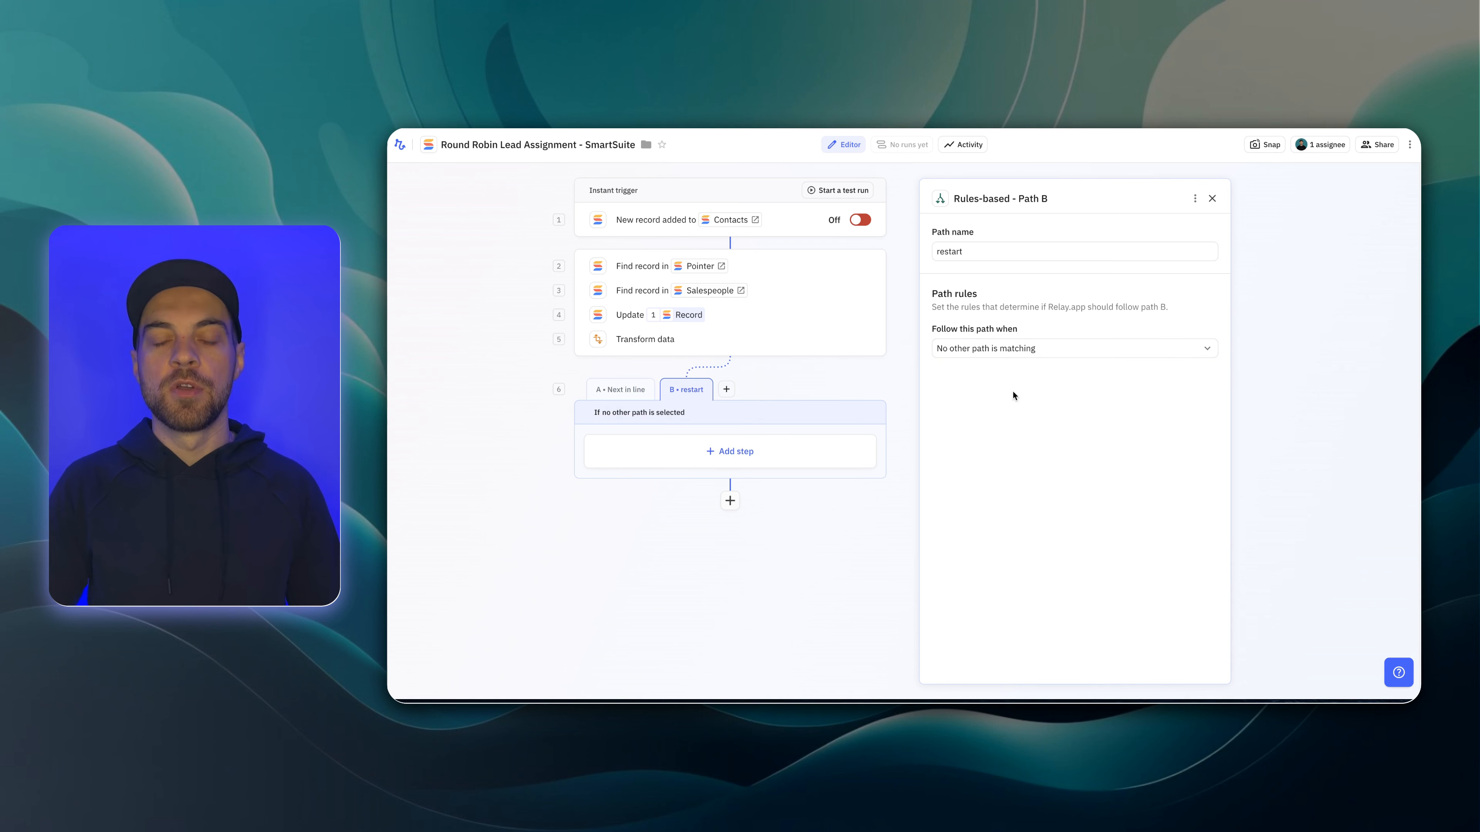
left_click(977, 351)
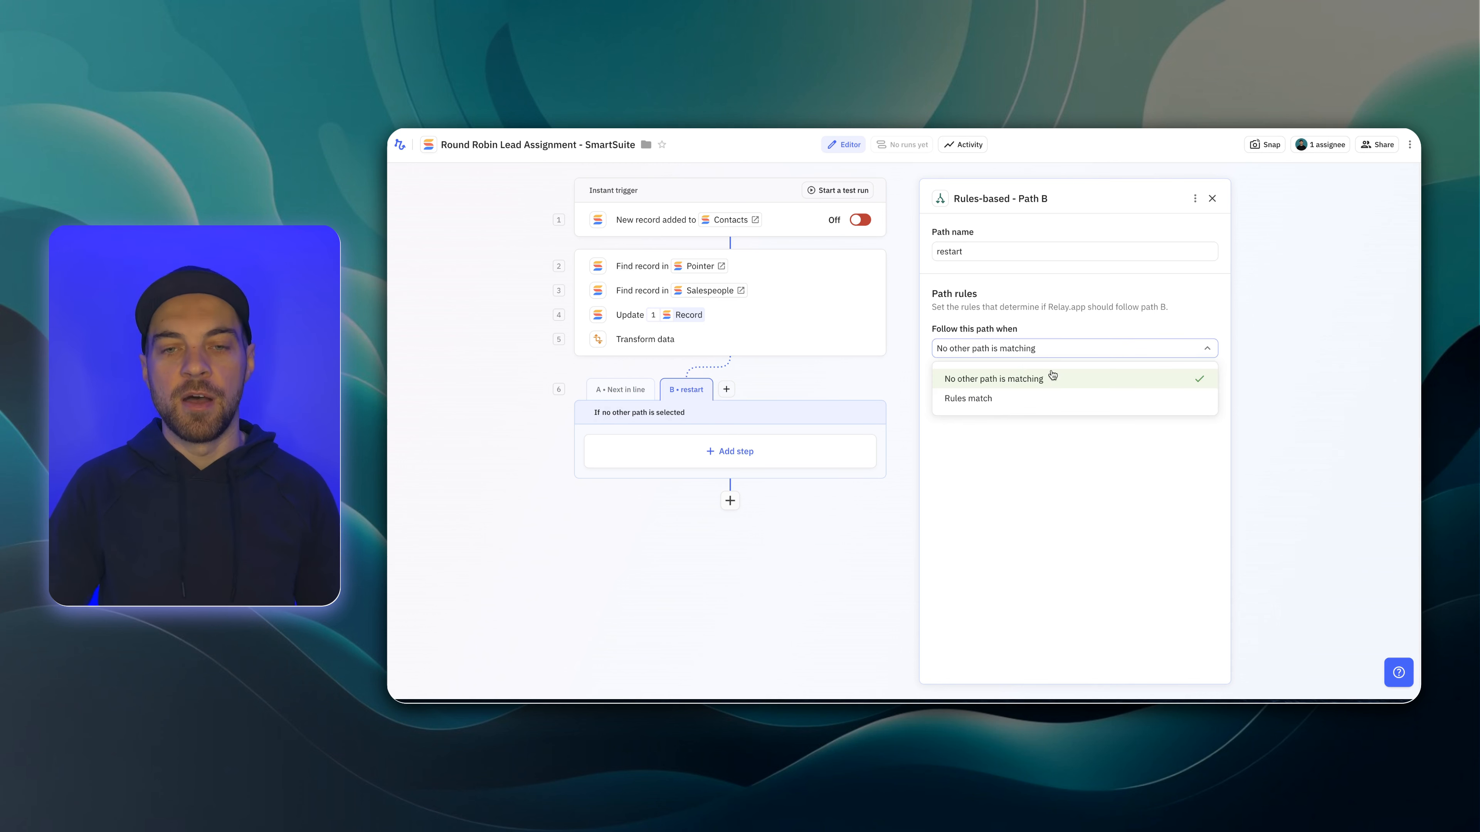
left_click(973, 407)
- Add a rule to the restart path requiring Update Pointer to be greater than the Pointer record's # of salespeople
left_click(963, 377)
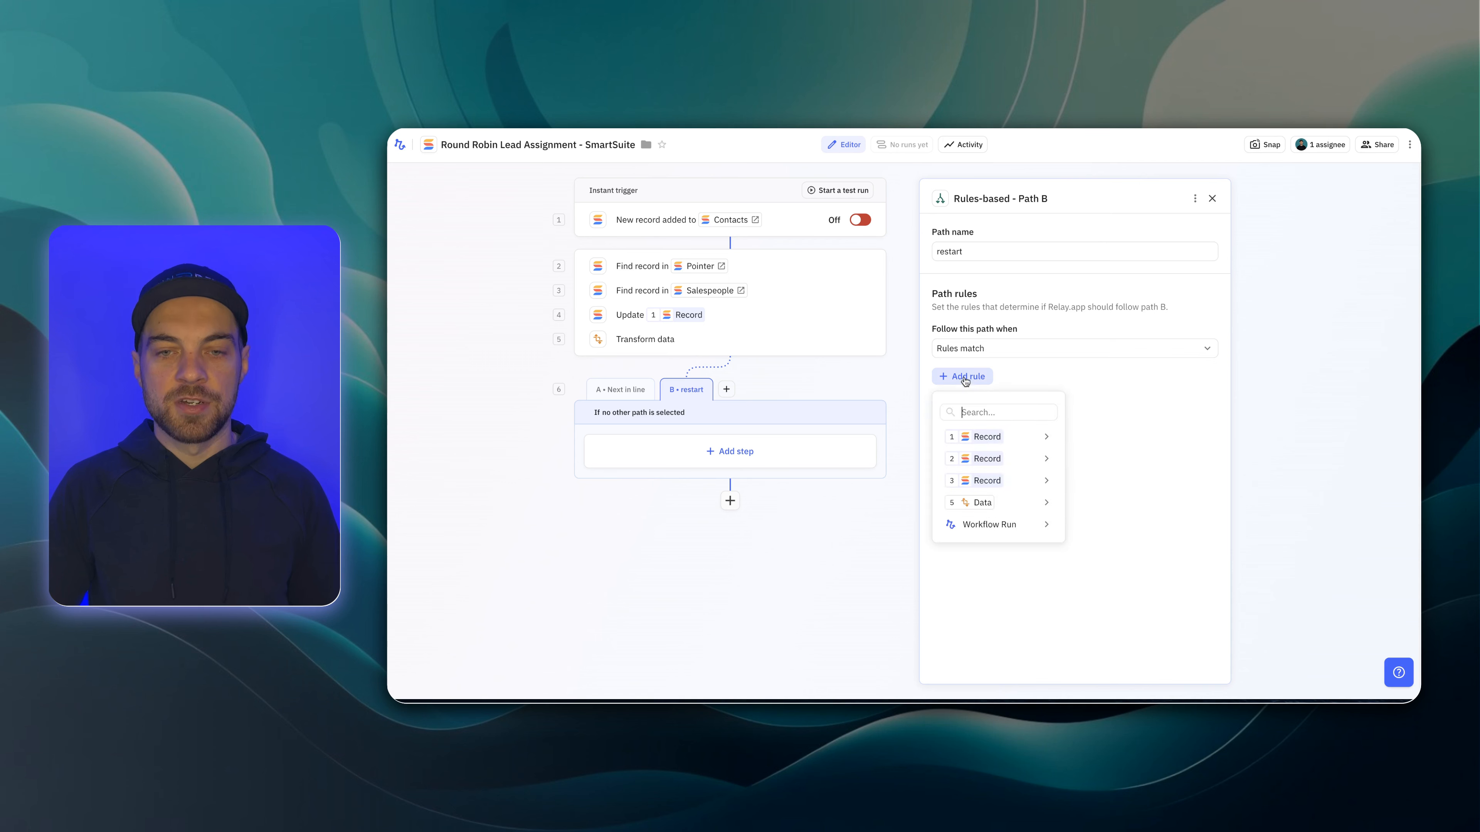
mouse_move(1026, 440)
mouse_move(1060, 502)
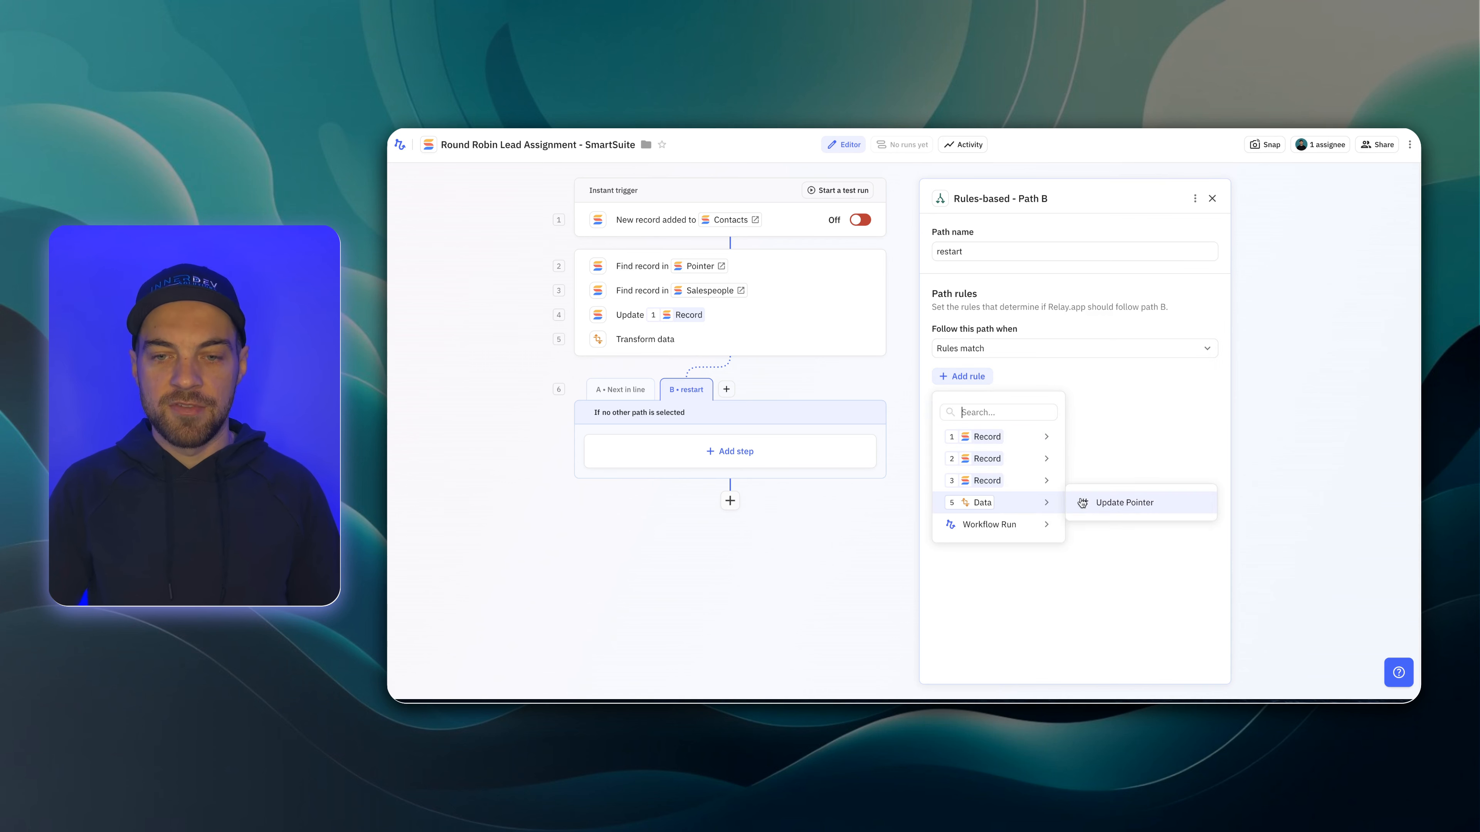
left_click(1138, 505)
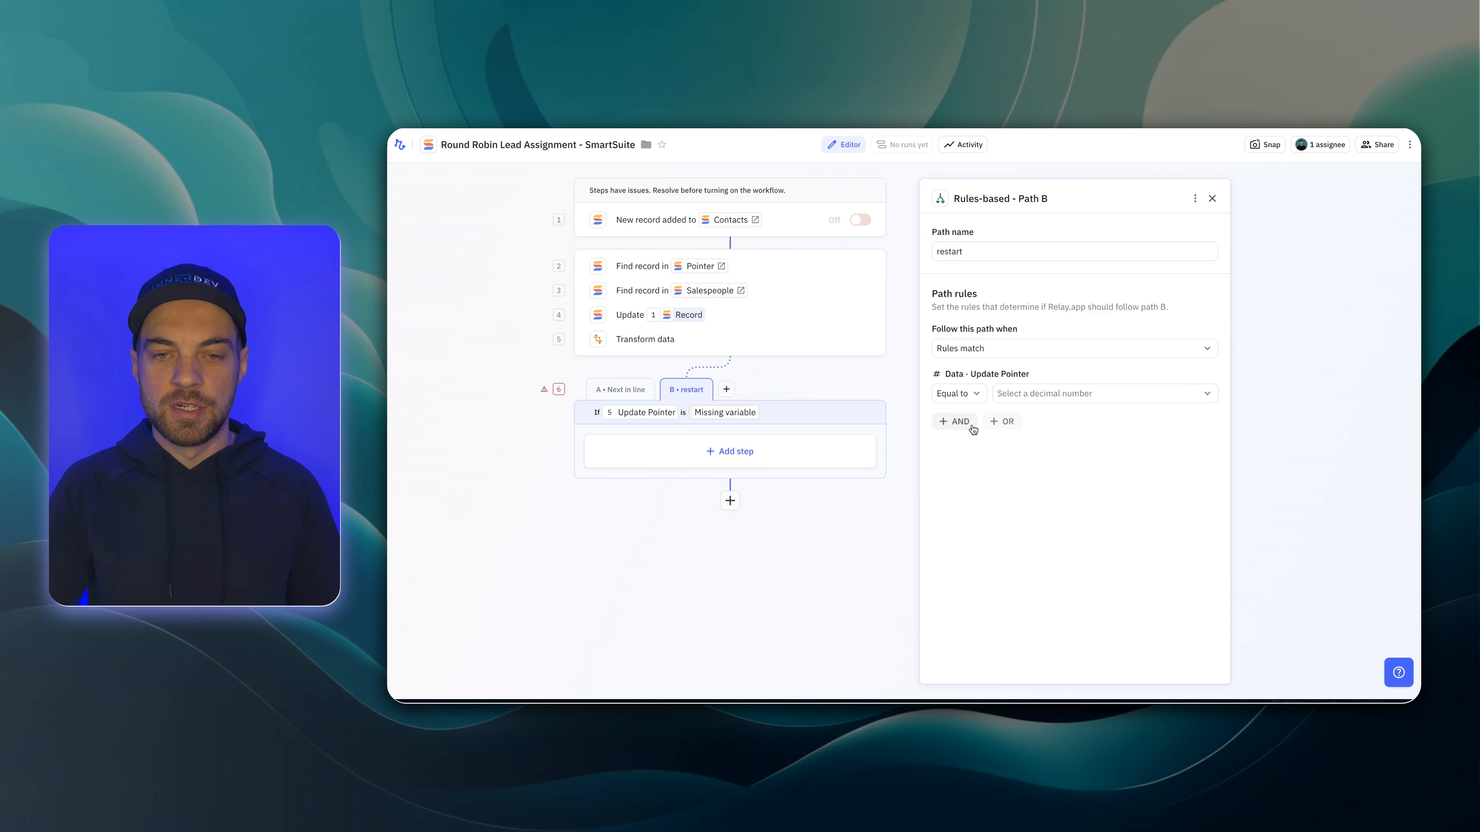
left_click(1033, 397)
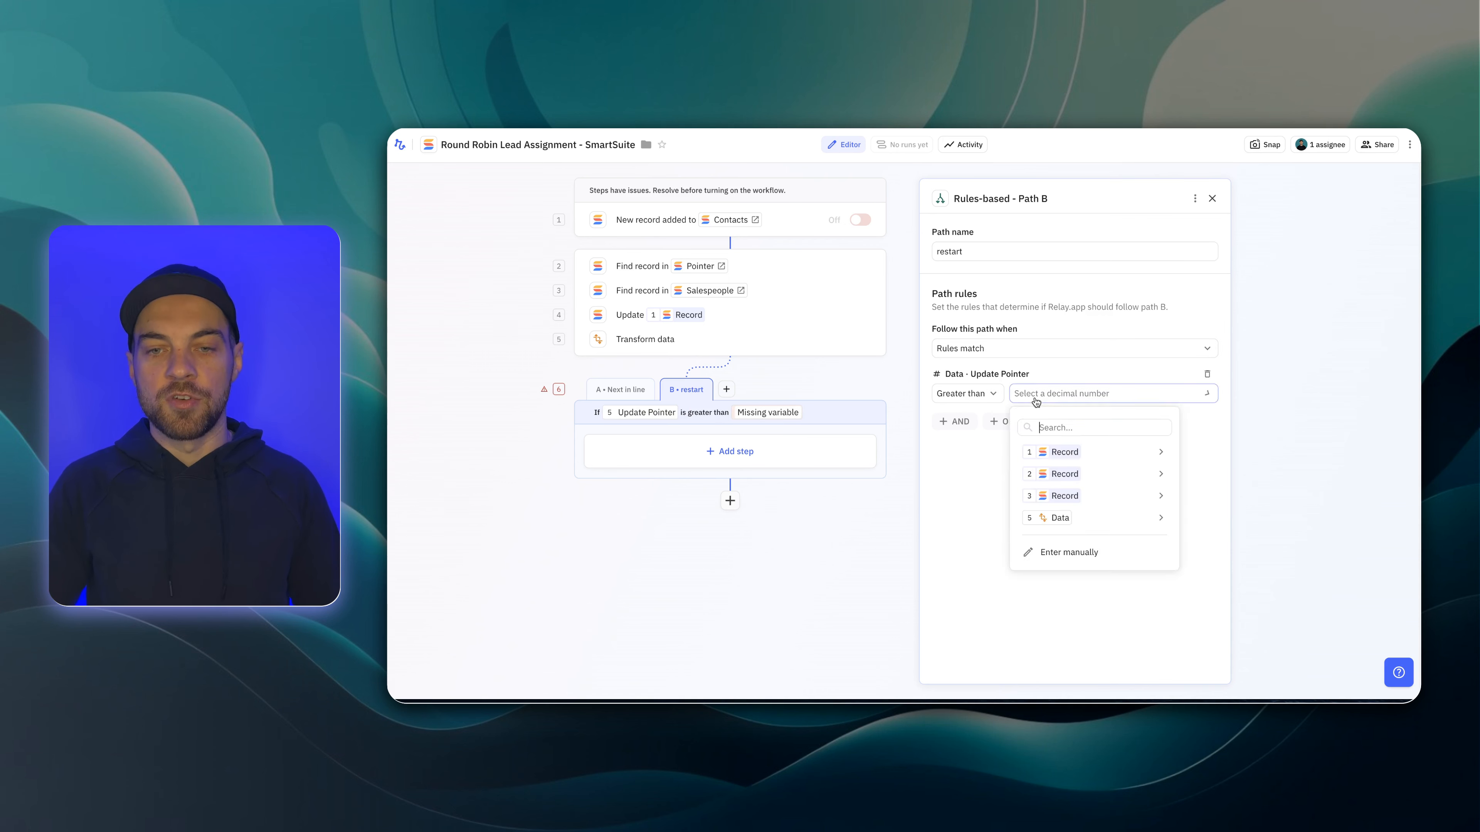
mouse_move(1076, 502)
mouse_move(1067, 473)
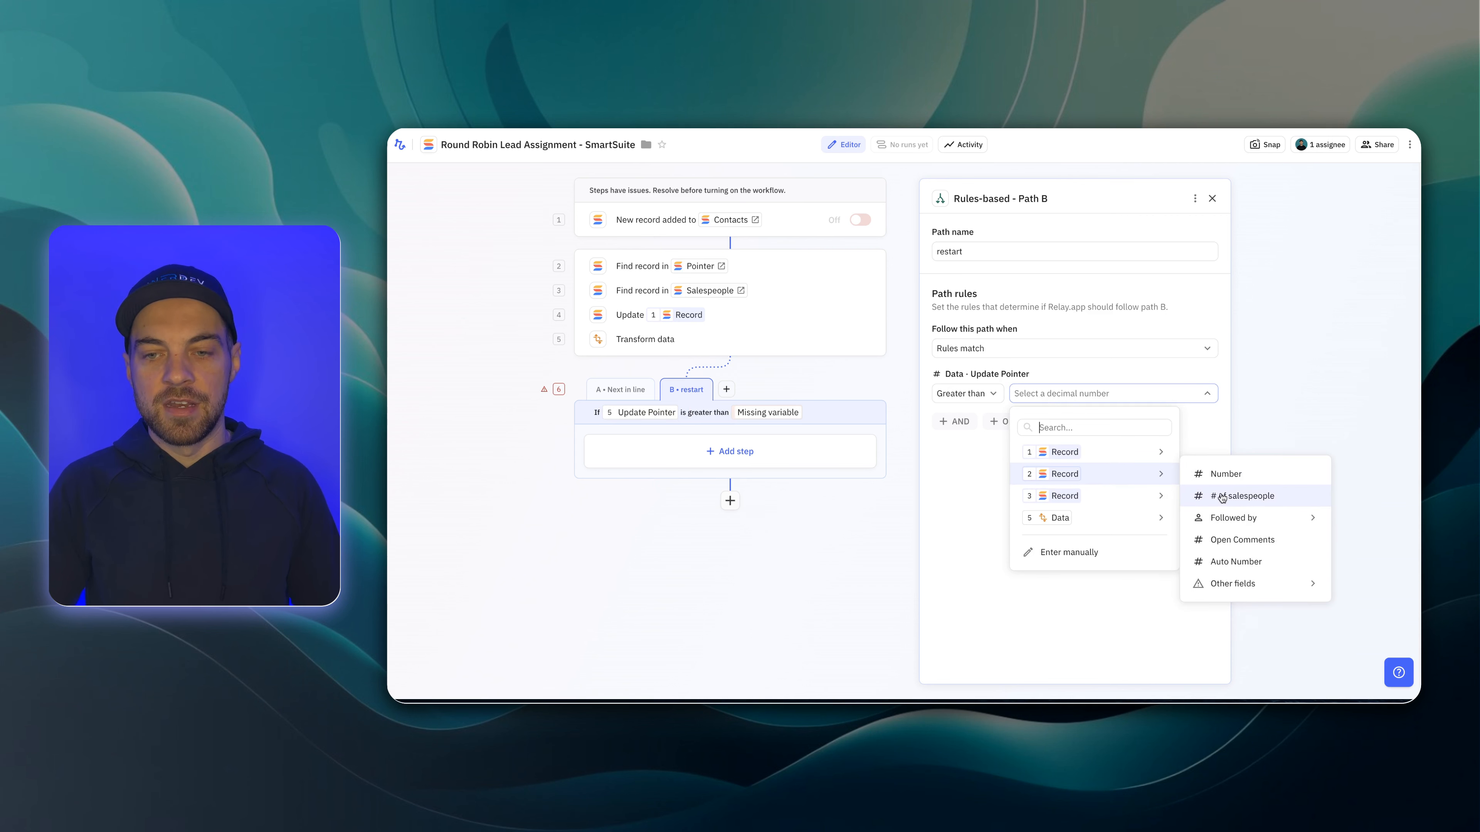
left_click(1235, 495)
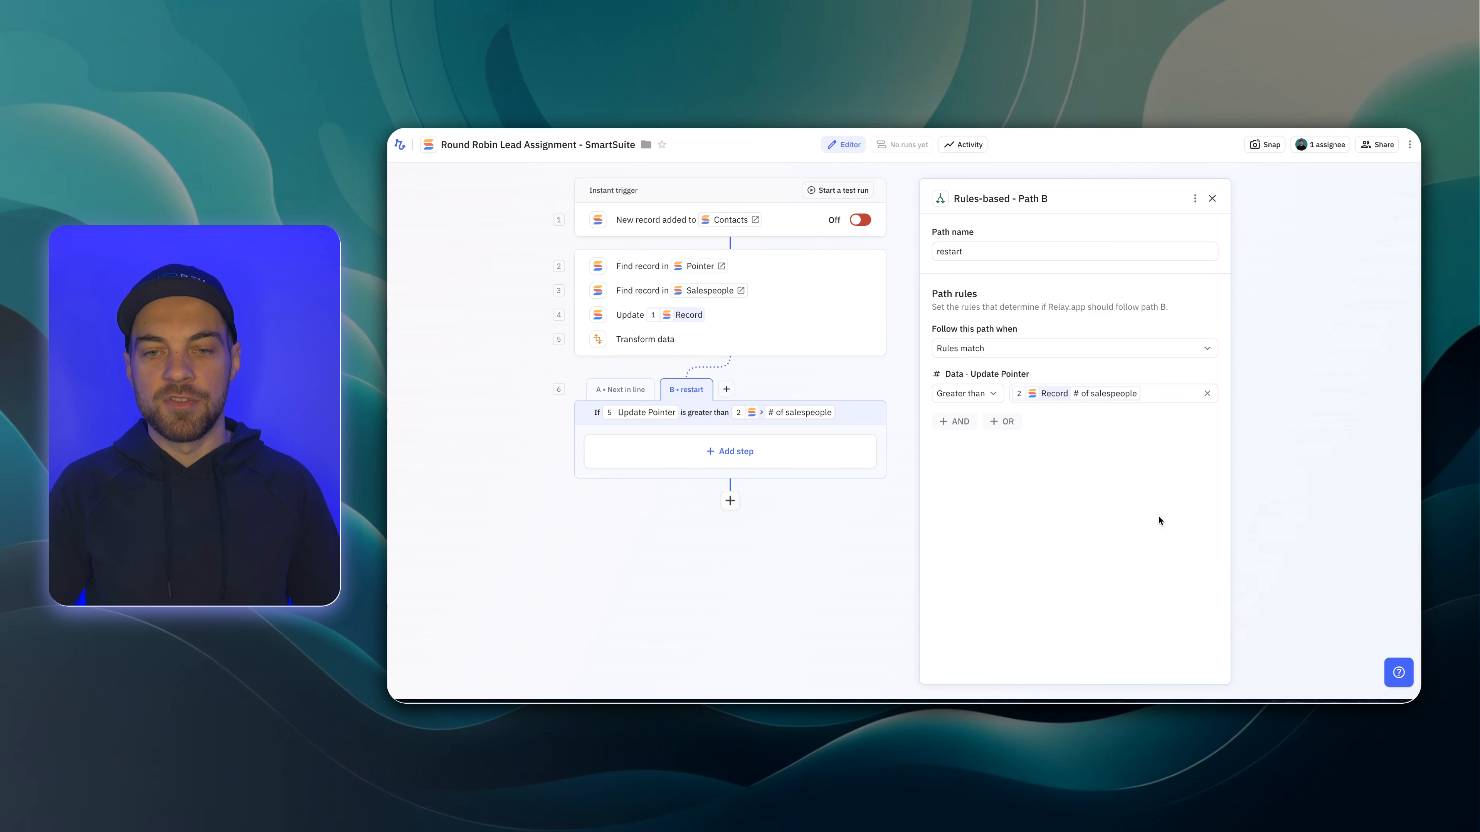
- Add a SmartSuite Update record step to the restart path, targeting the Pointer record found in step 2
left_click(729, 457)
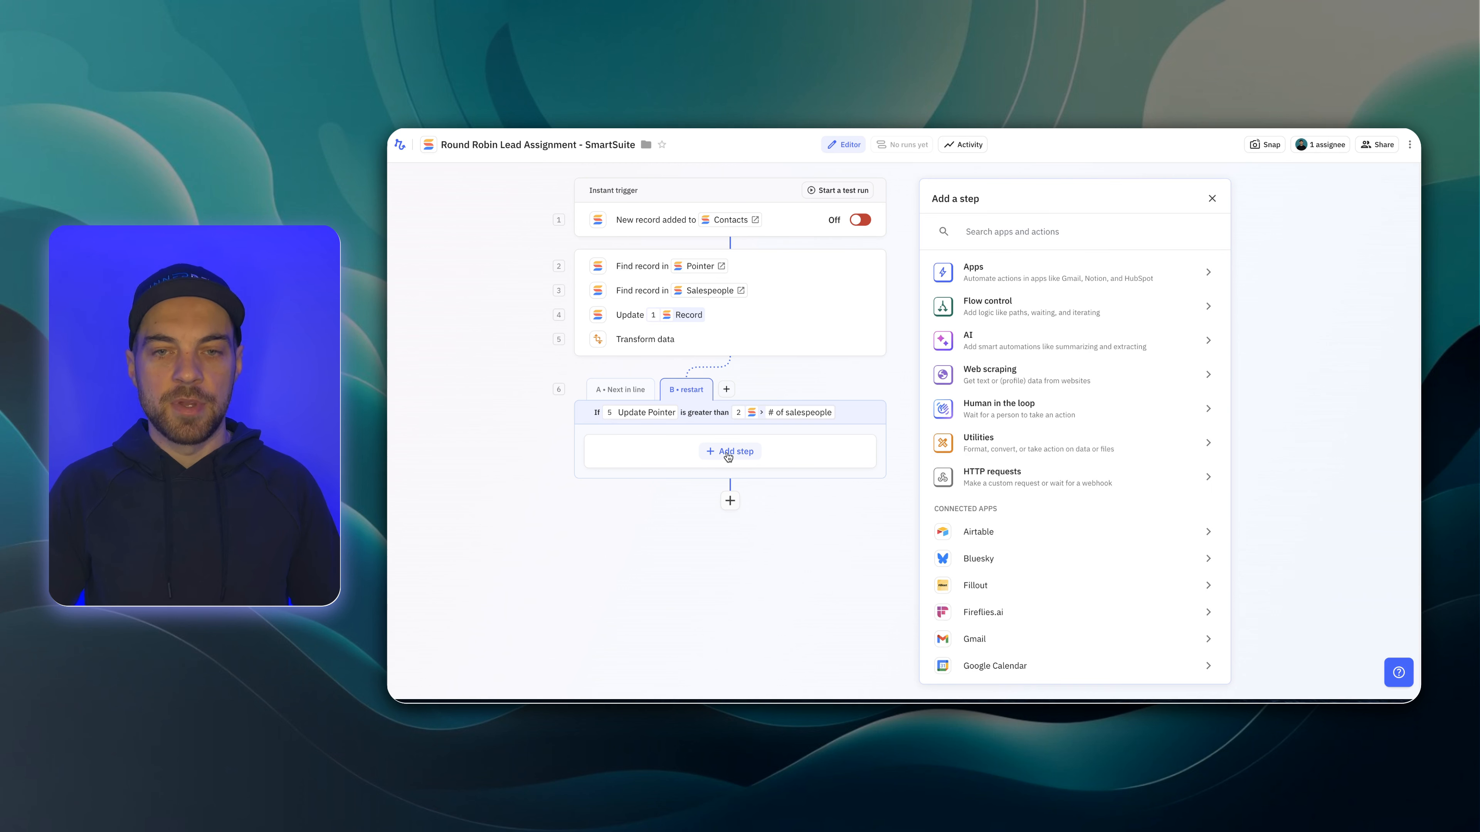
type("update")
left_click(992, 516)
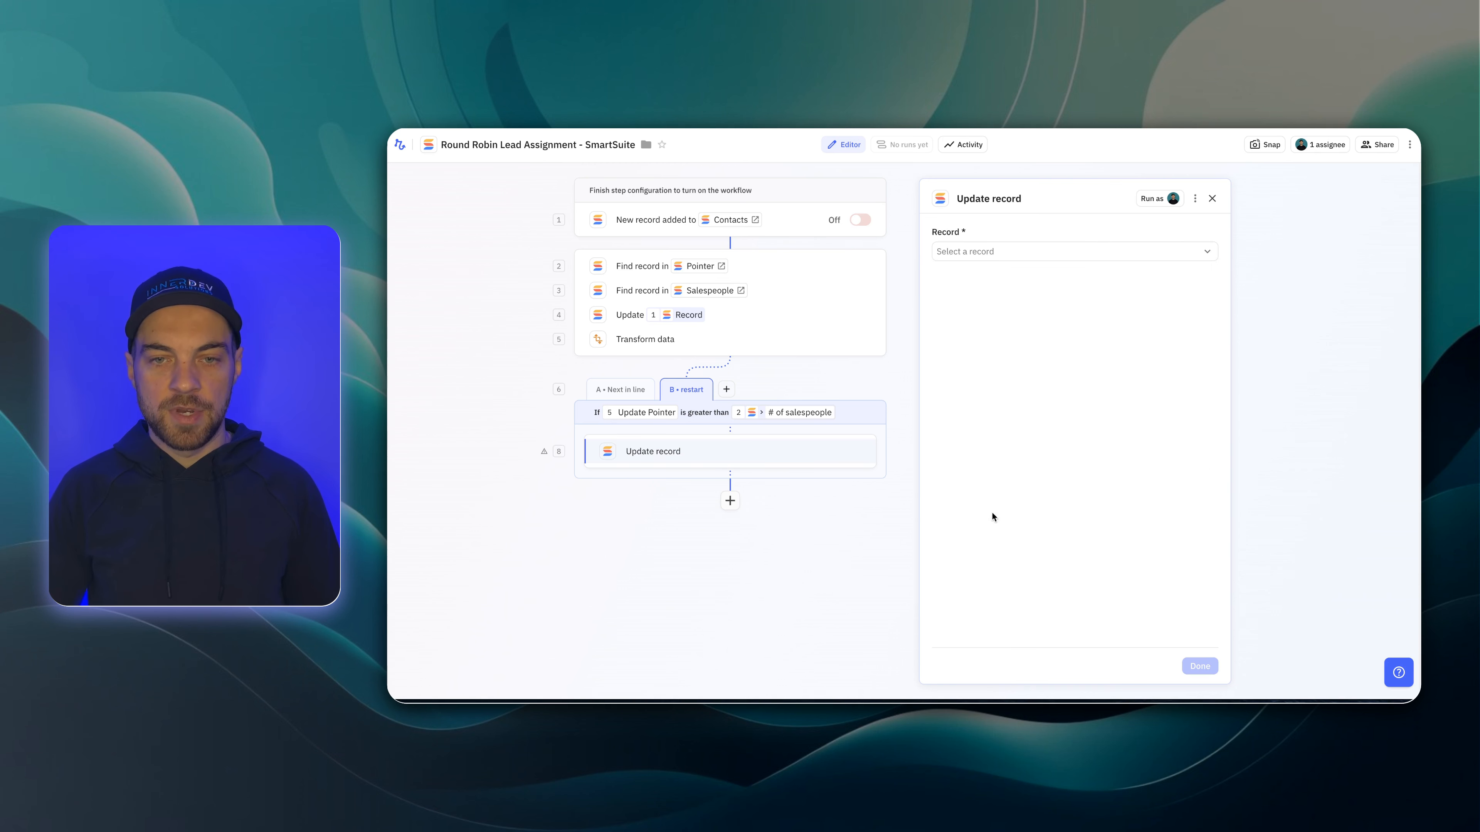
left_click(970, 250)
left_click(994, 354)
- Set the Pointer record's Number field to a manually entered 1 and finish the restart path's update step
left_click(967, 331)
left_click(988, 409)
left_click(982, 353)
mouse_move(995, 464)
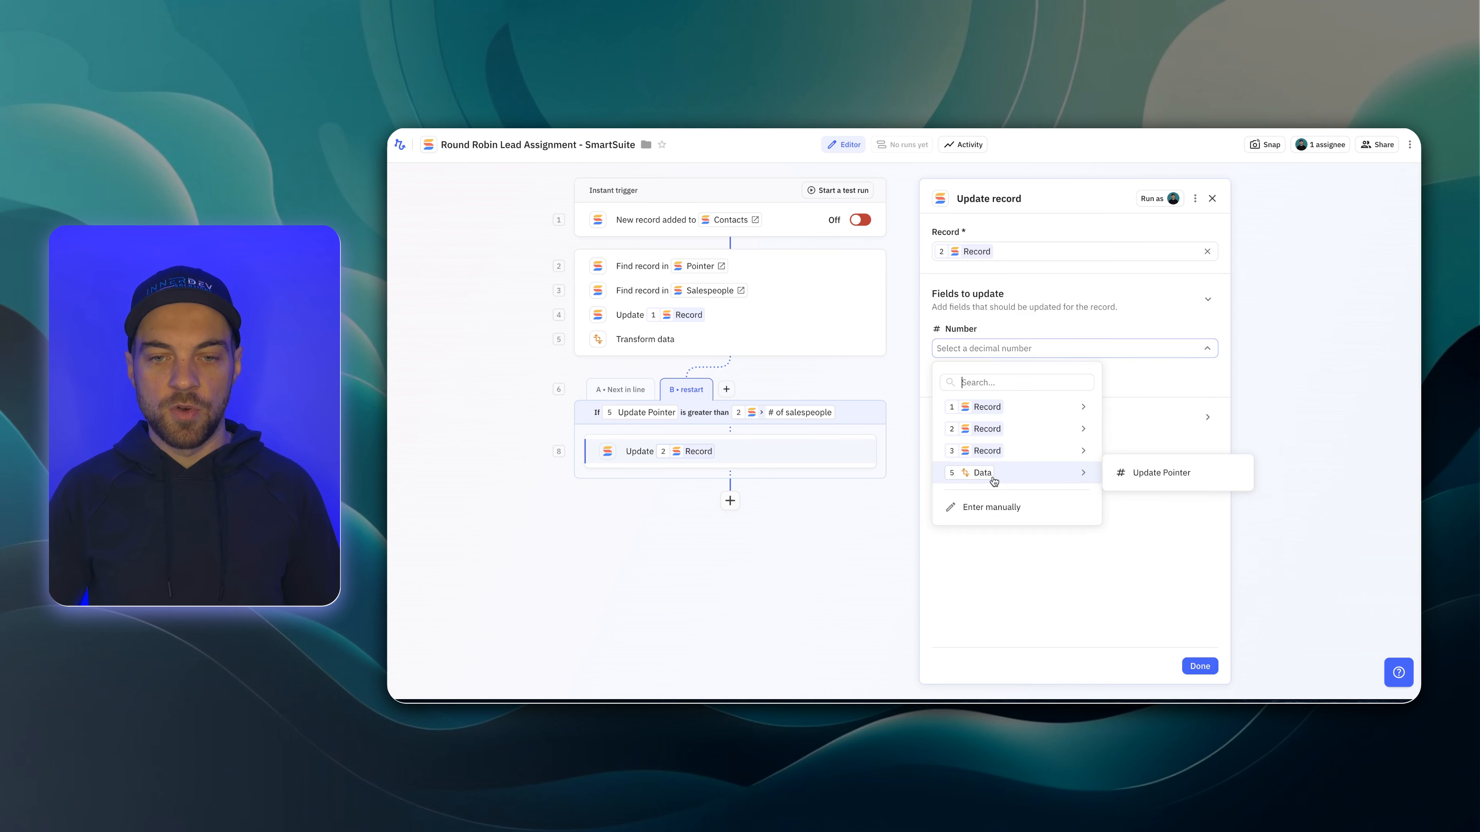
left_click(991, 506)
type("1")
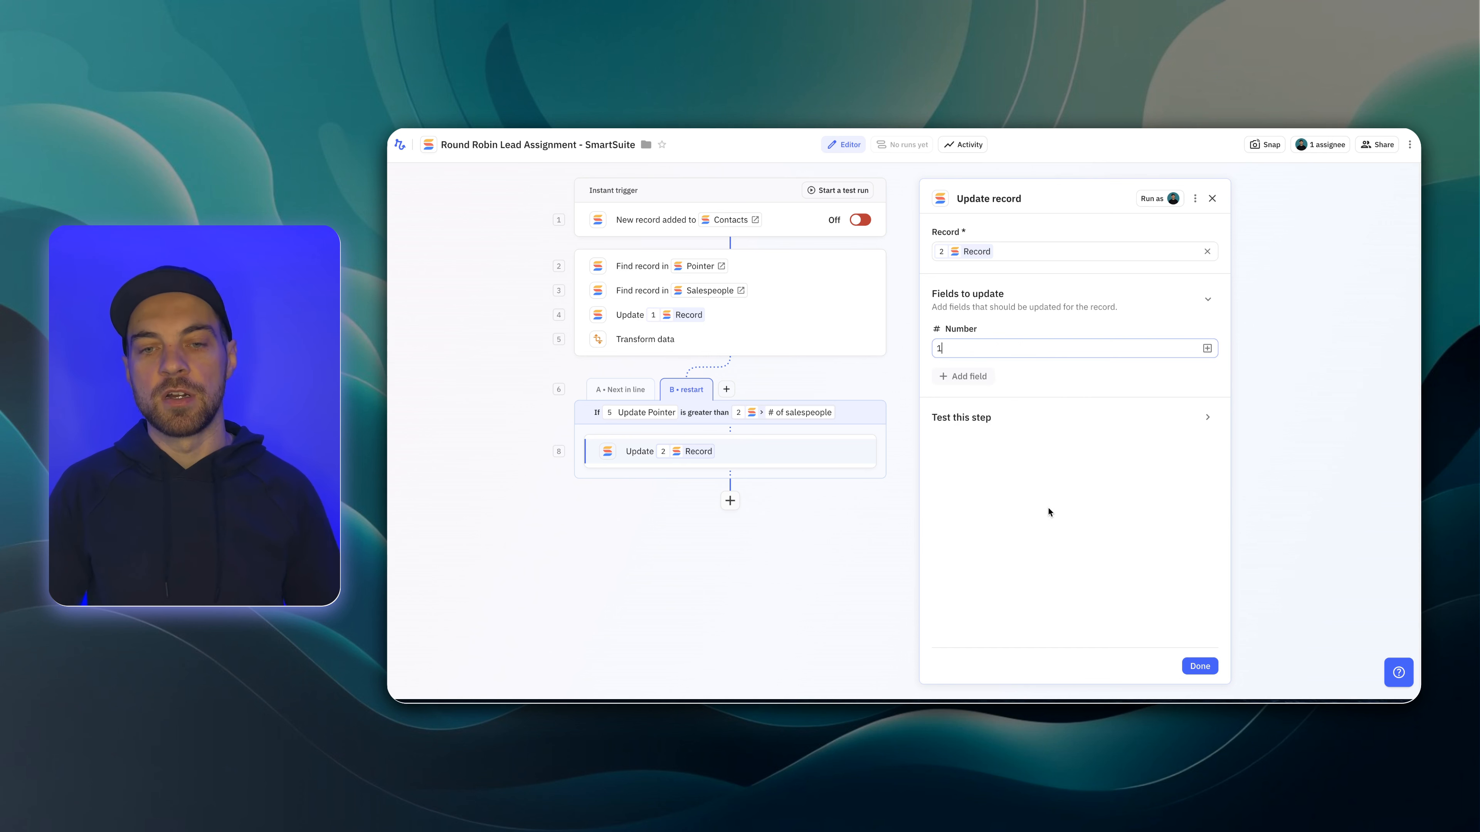
left_click(1195, 665)
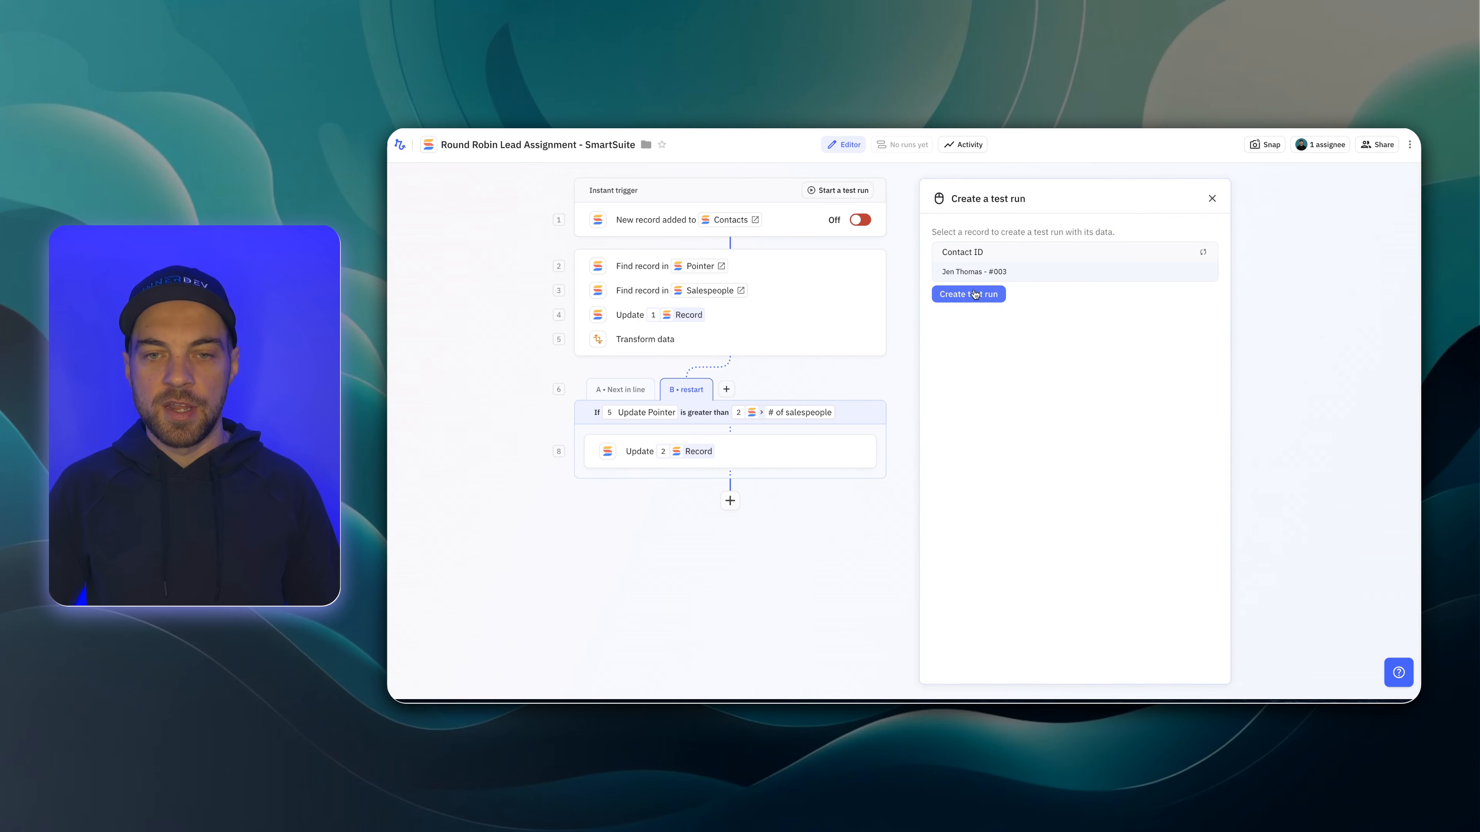
- Test the workflow with the third contact, and switch to SmartSuite to check the Contacts, Salespeople and Pointer tables
left_click(984, 294)
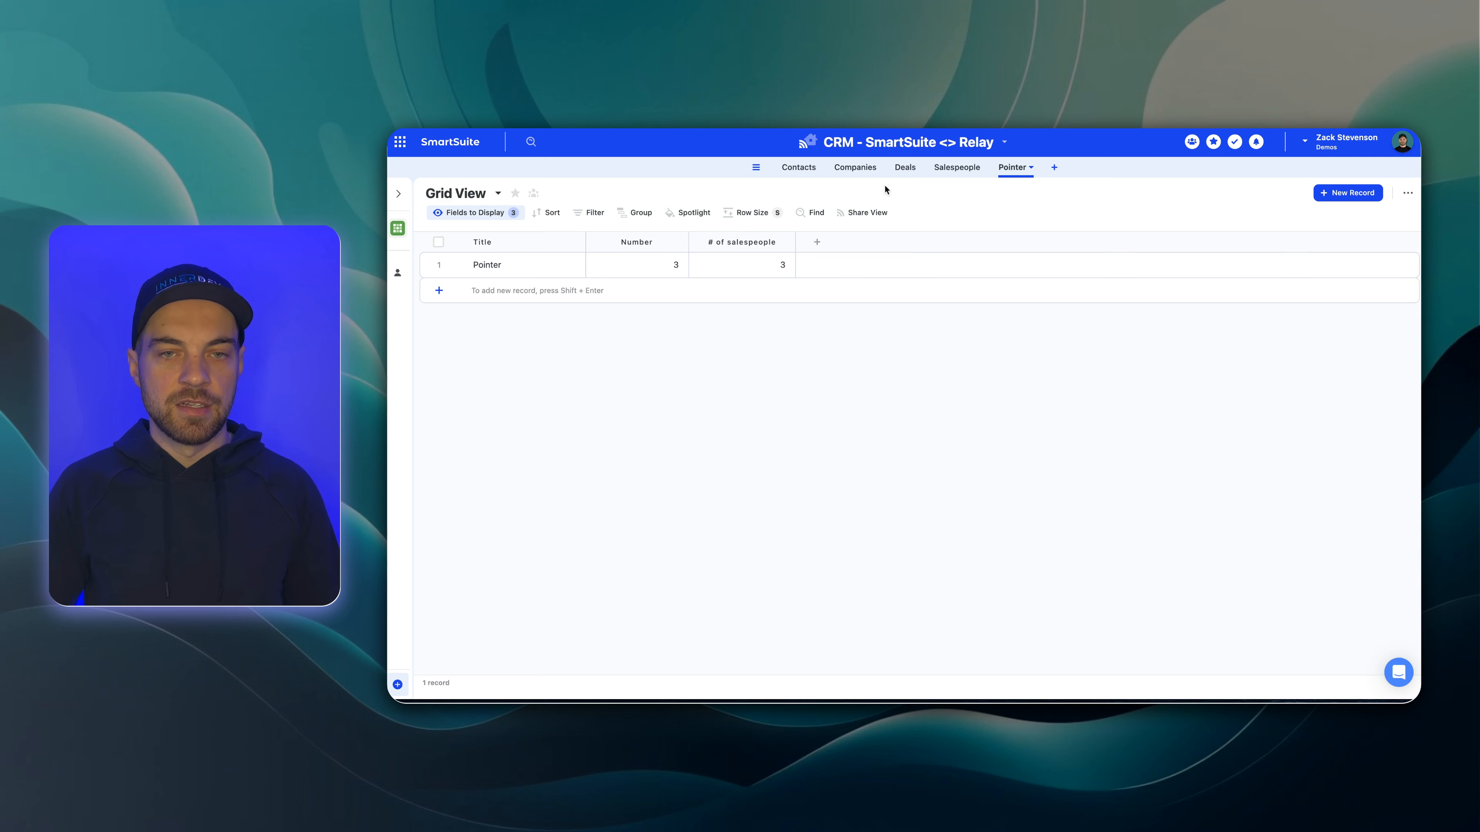
left_click(798, 167)
scroll(725, 315, "right", 5)
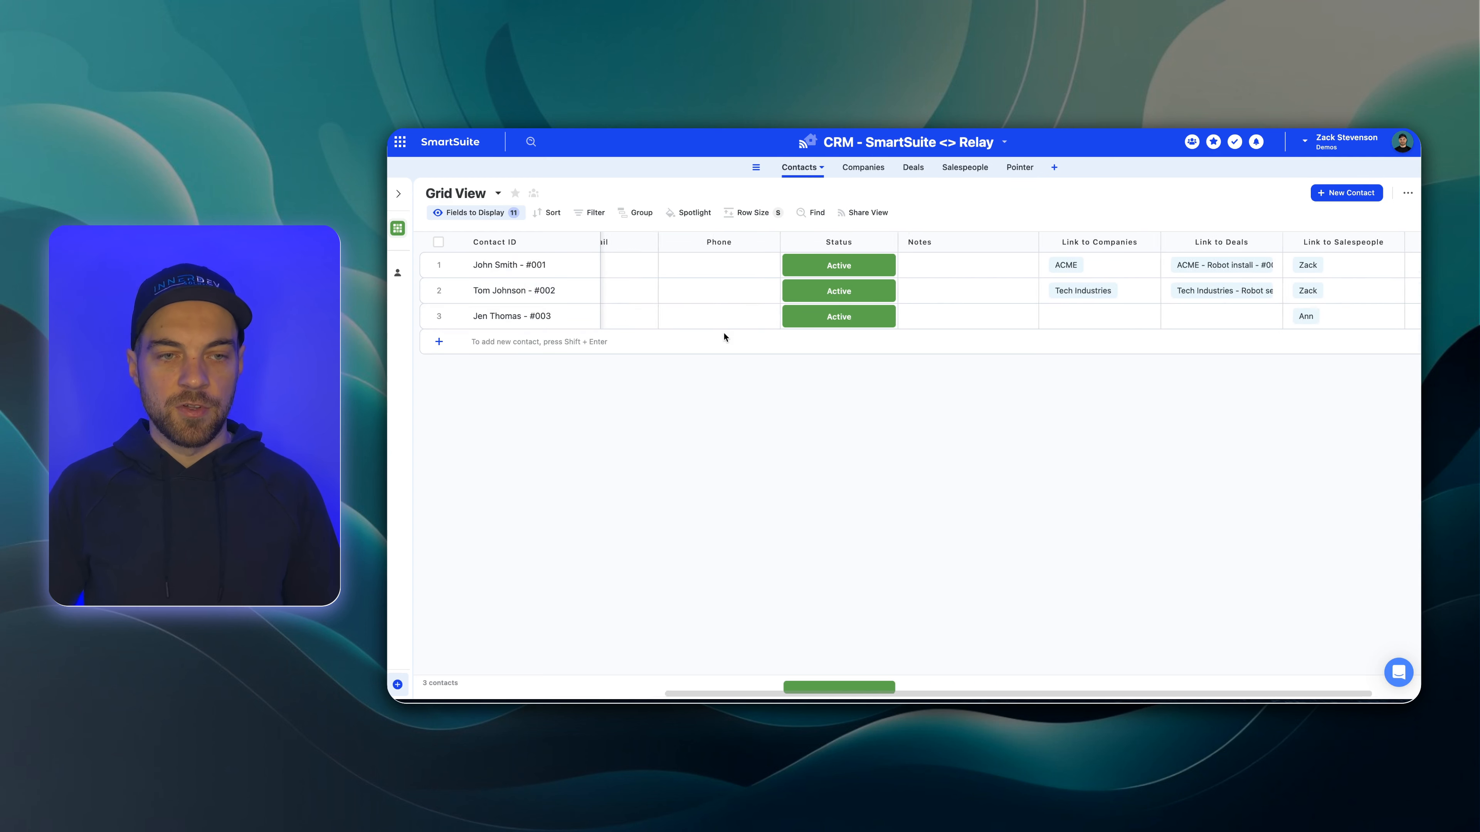
scroll(725, 337, "right", 3)
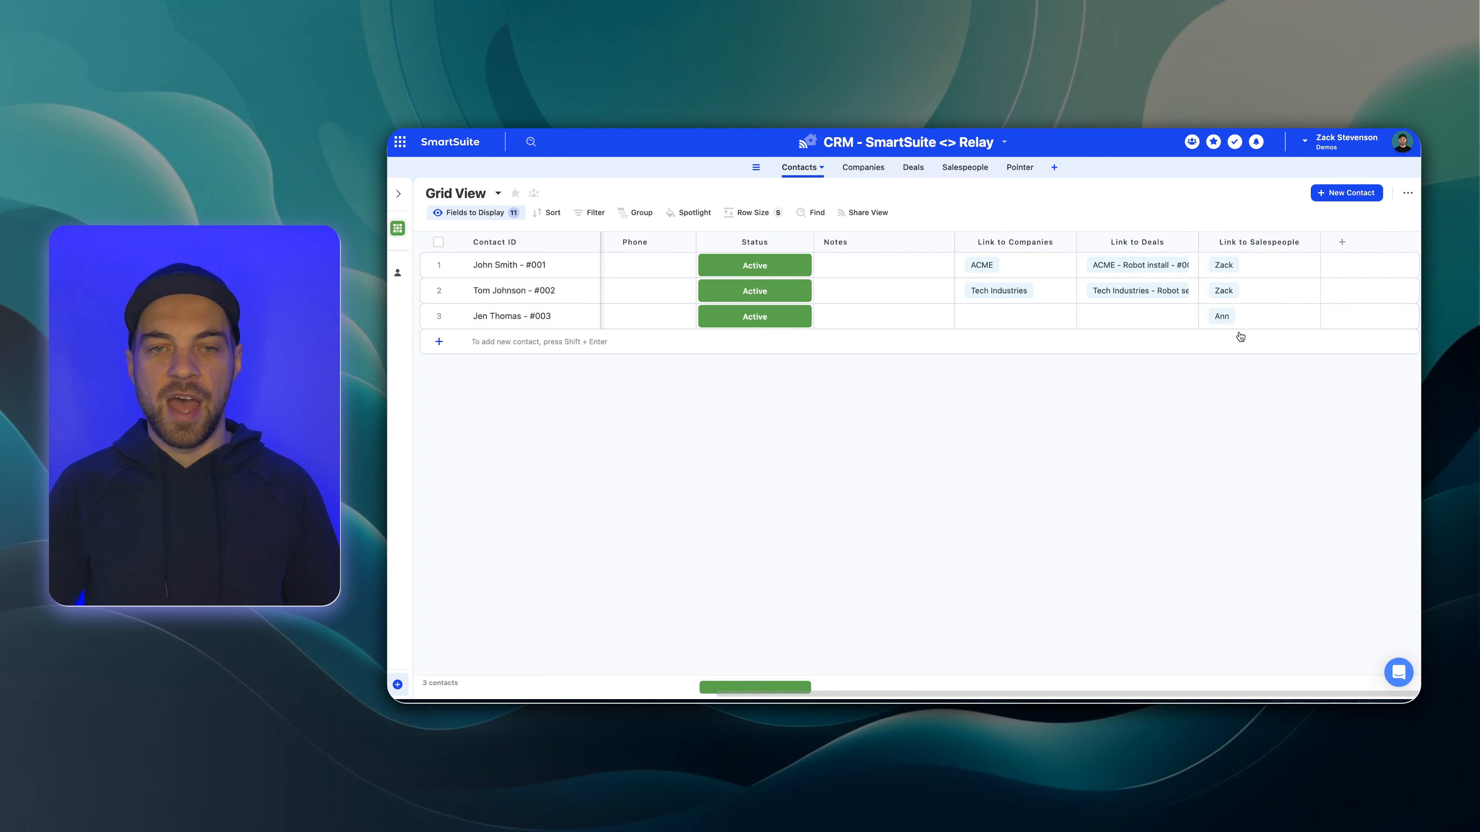
left_click(985, 176)
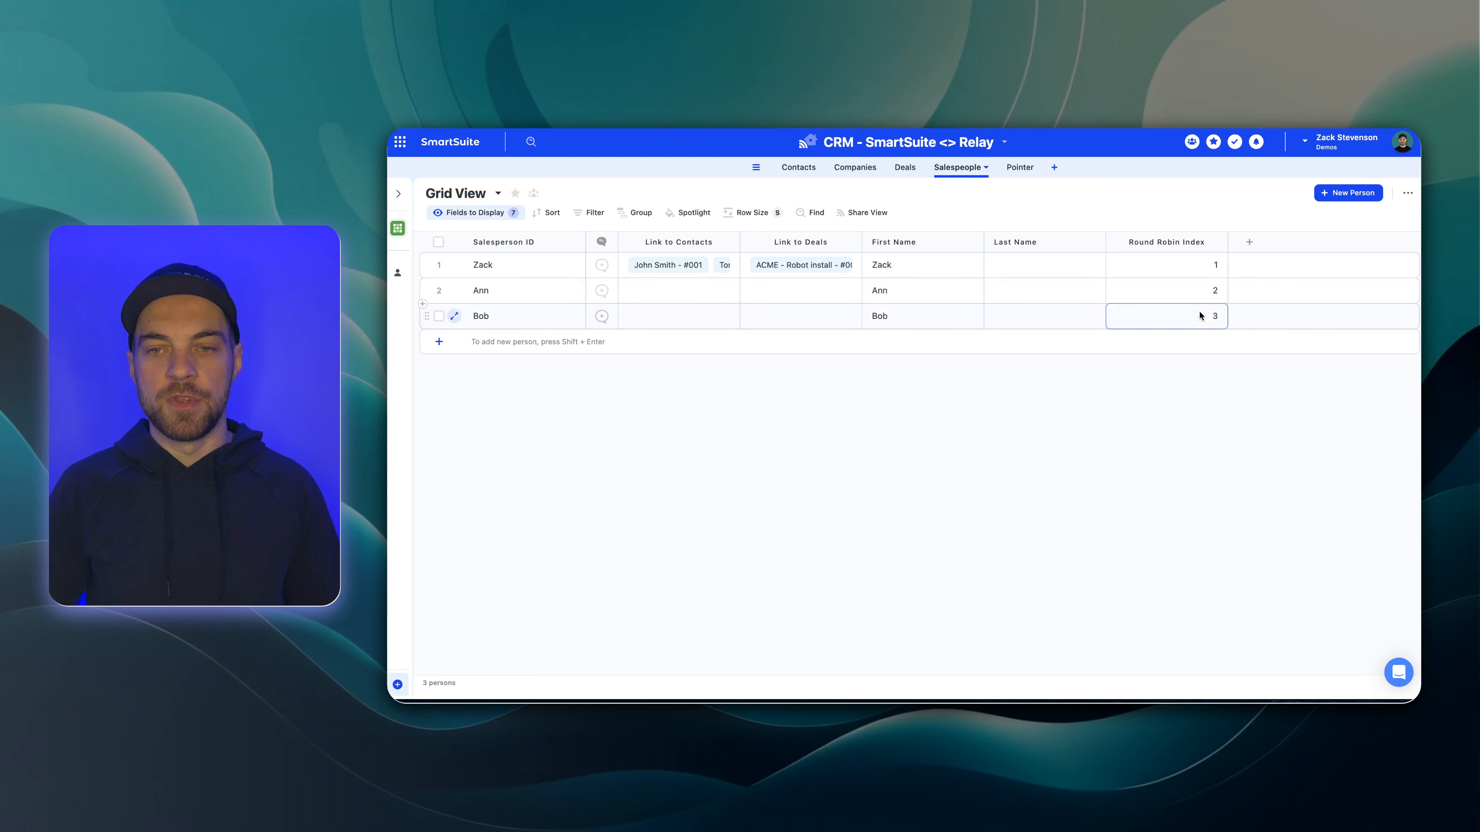
left_click(1019, 170)
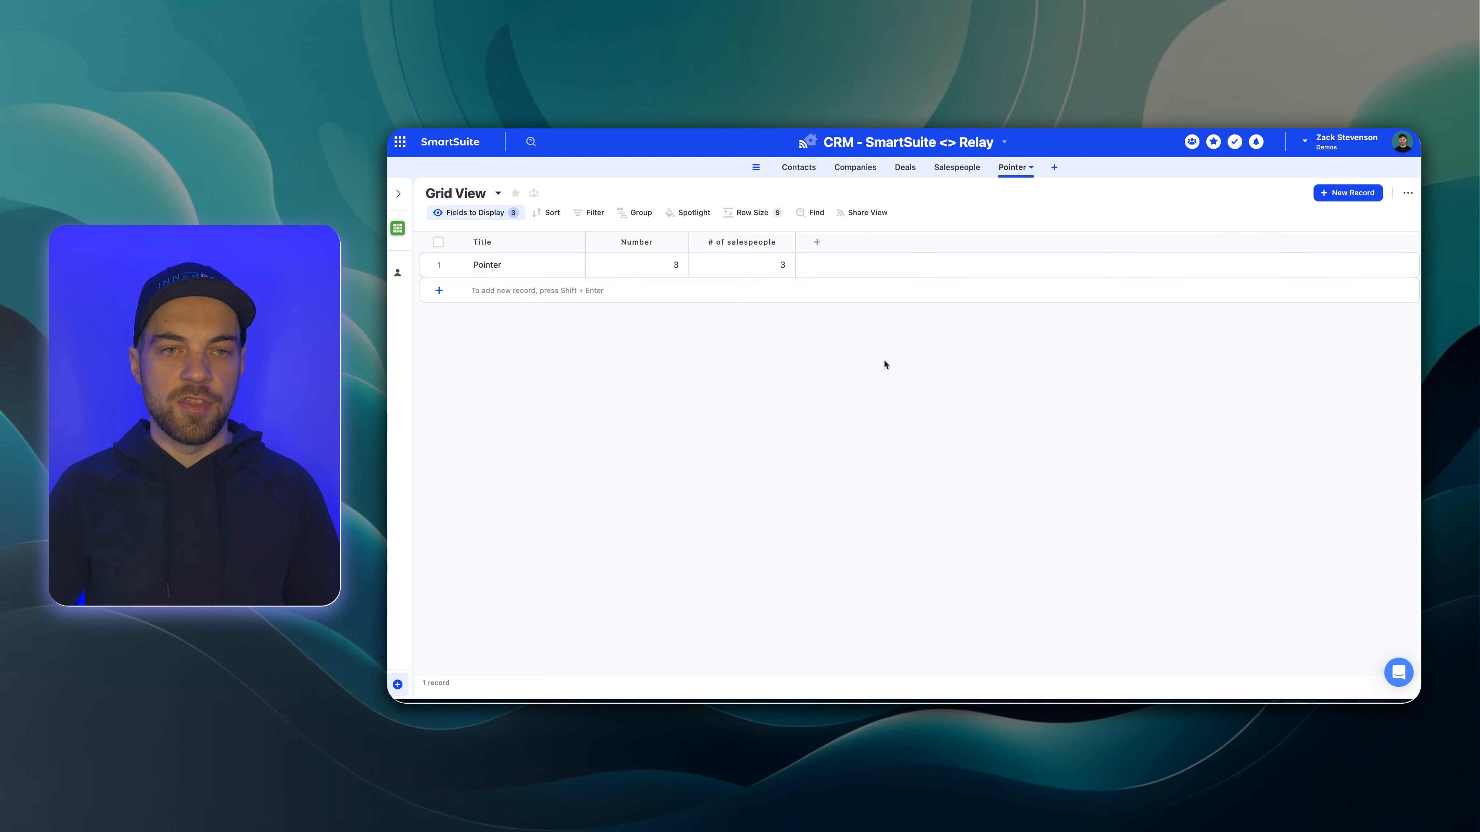
- Add a fourth contact to the SmartSuite Contacts table, filling in the contact's first and last name
left_click(798, 168)
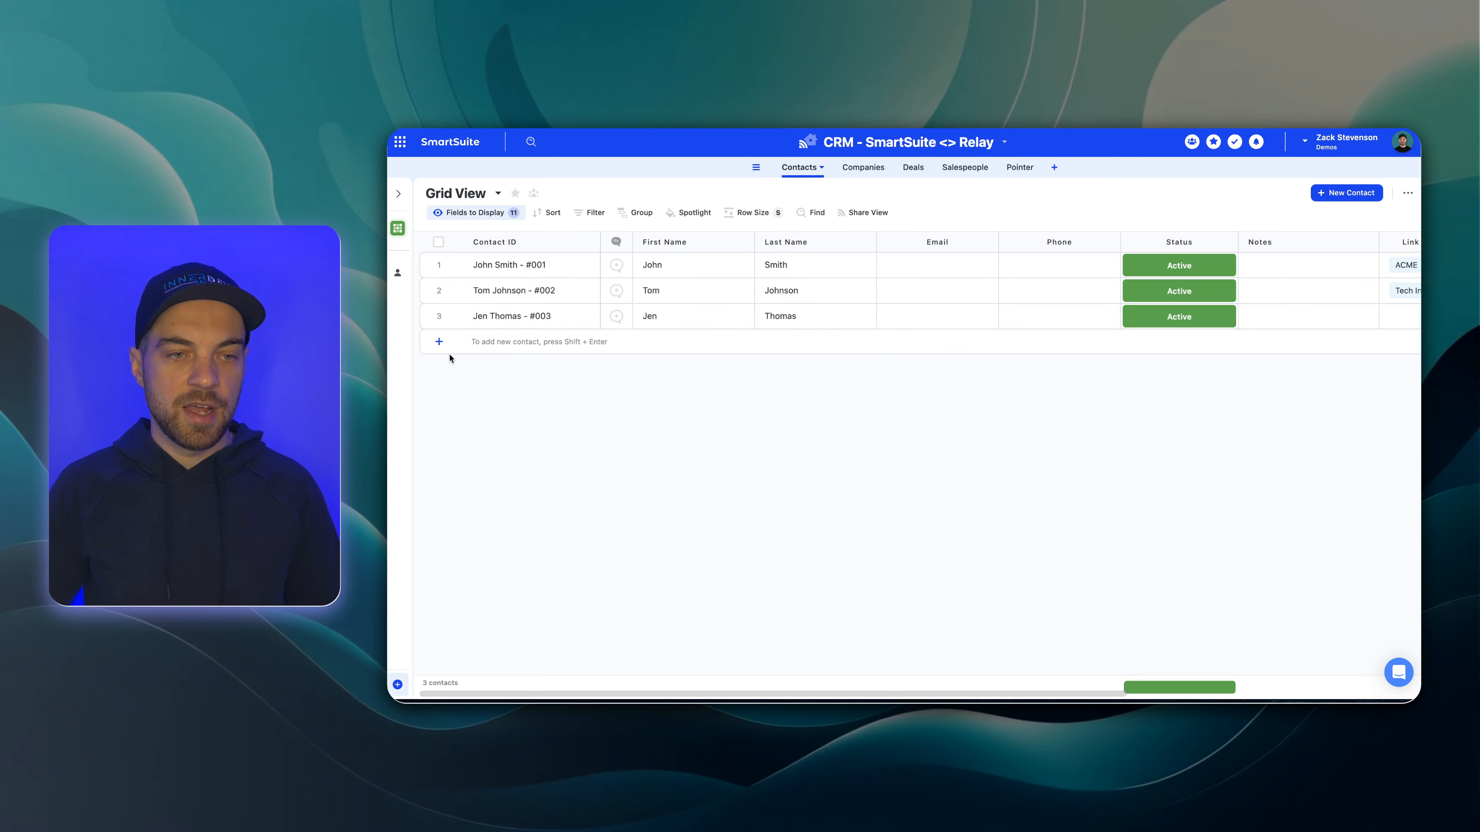
left_click(457, 348)
left_click(700, 341)
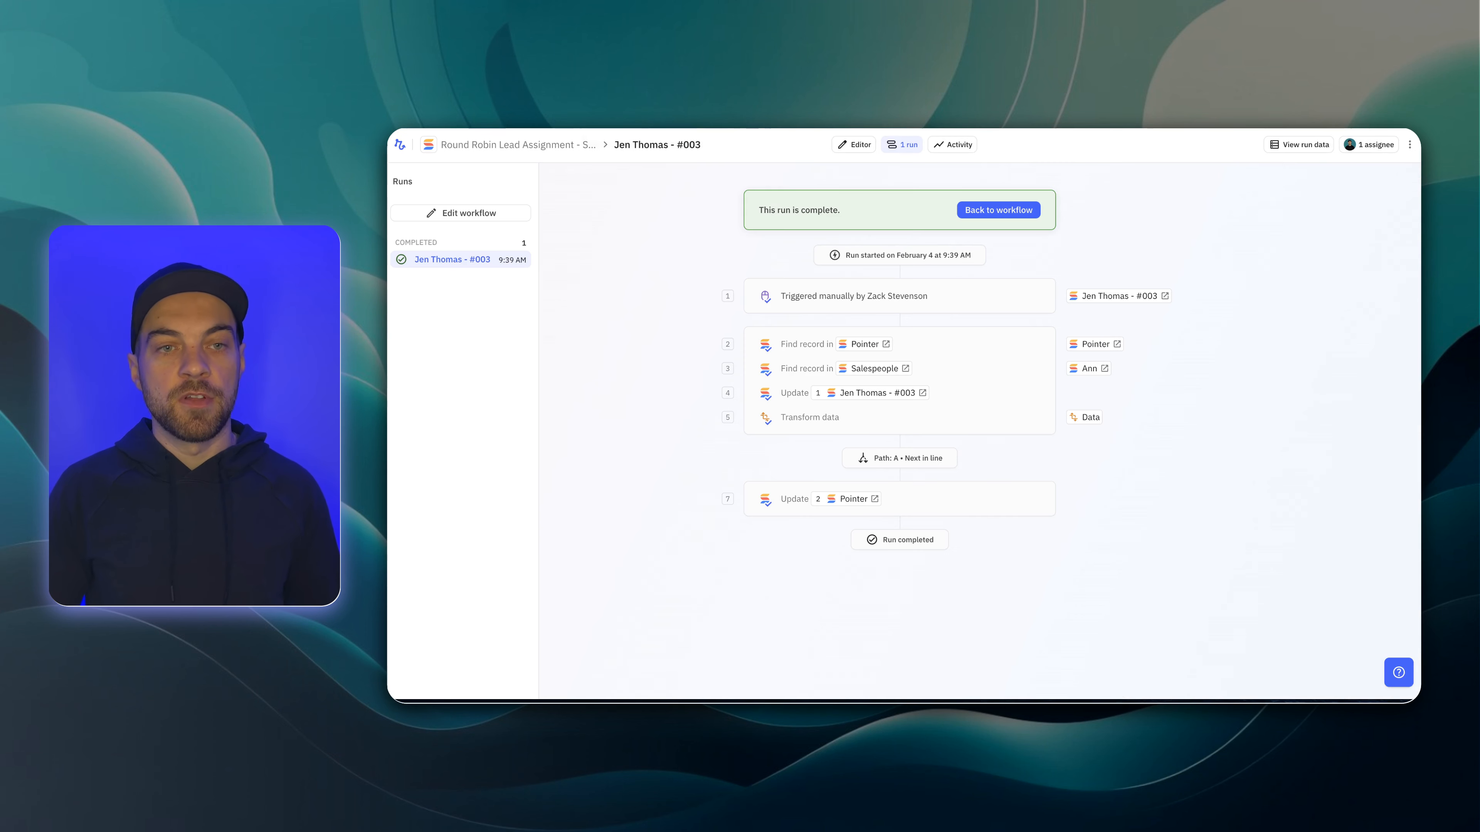
- Return to the Relay.app workflow, create a test run with the newly added fourth contact and start it
left_click(1028, 216)
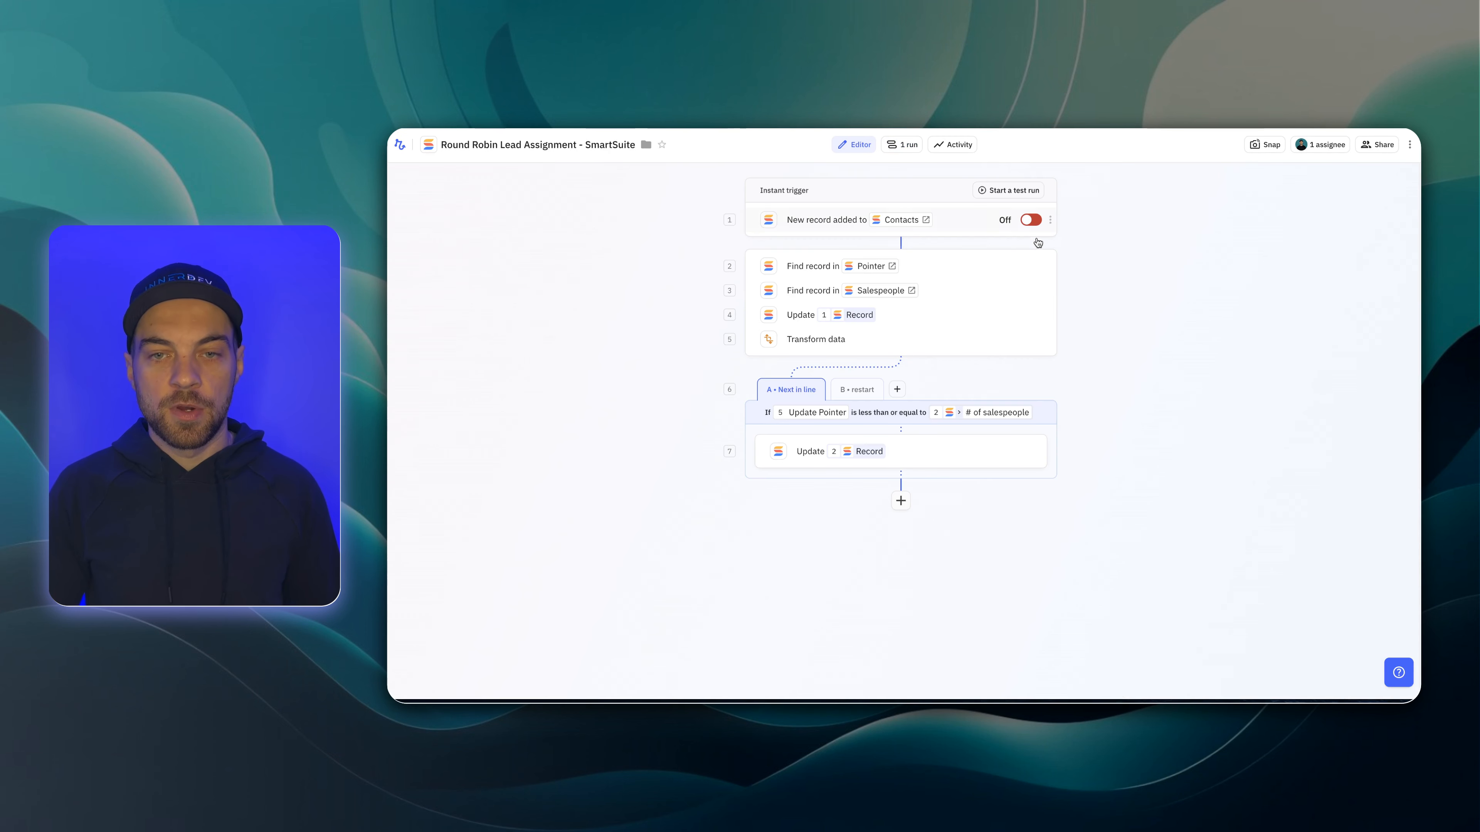
left_click(1013, 191)
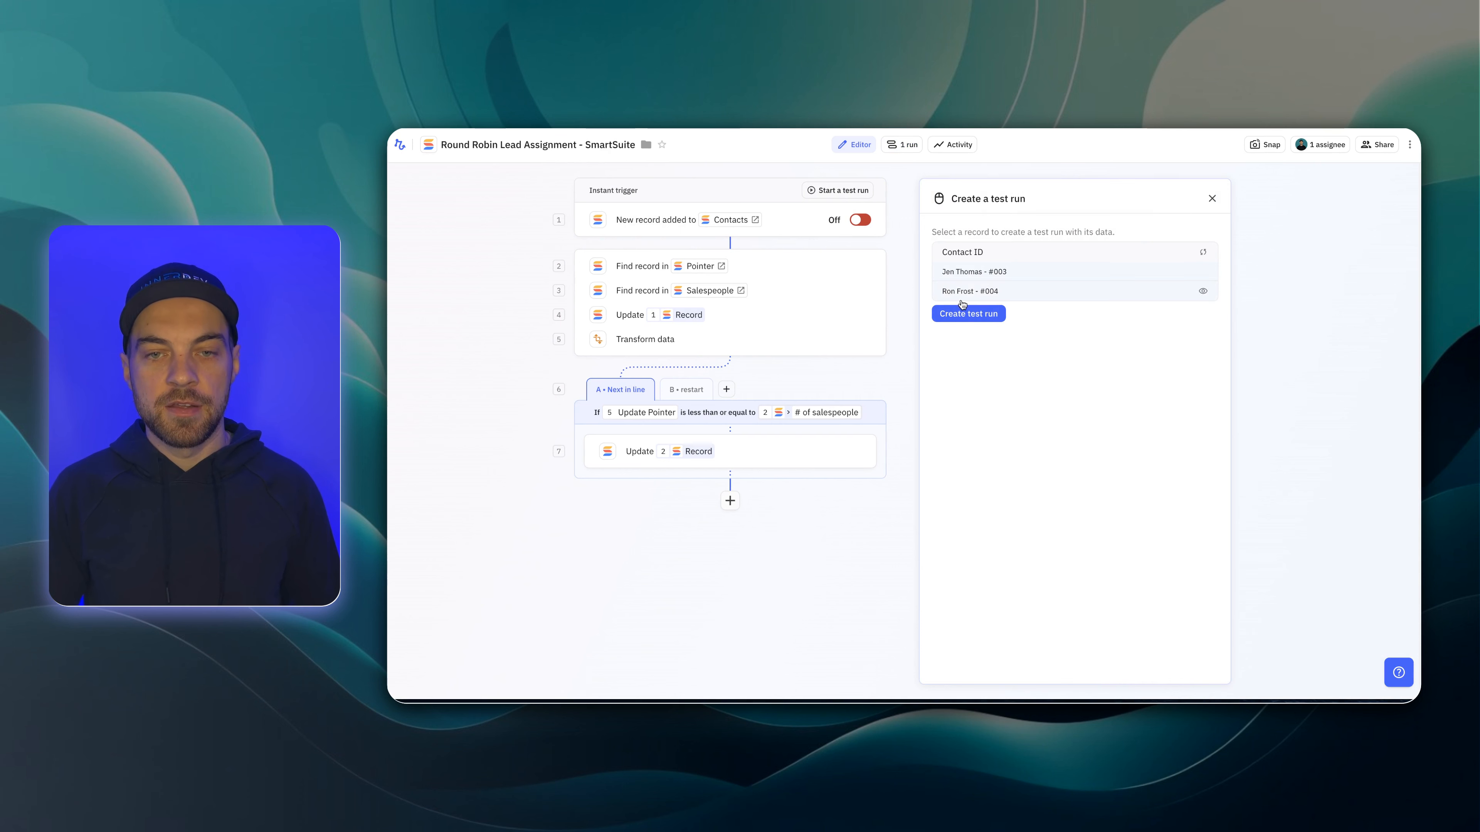
left_click(981, 291)
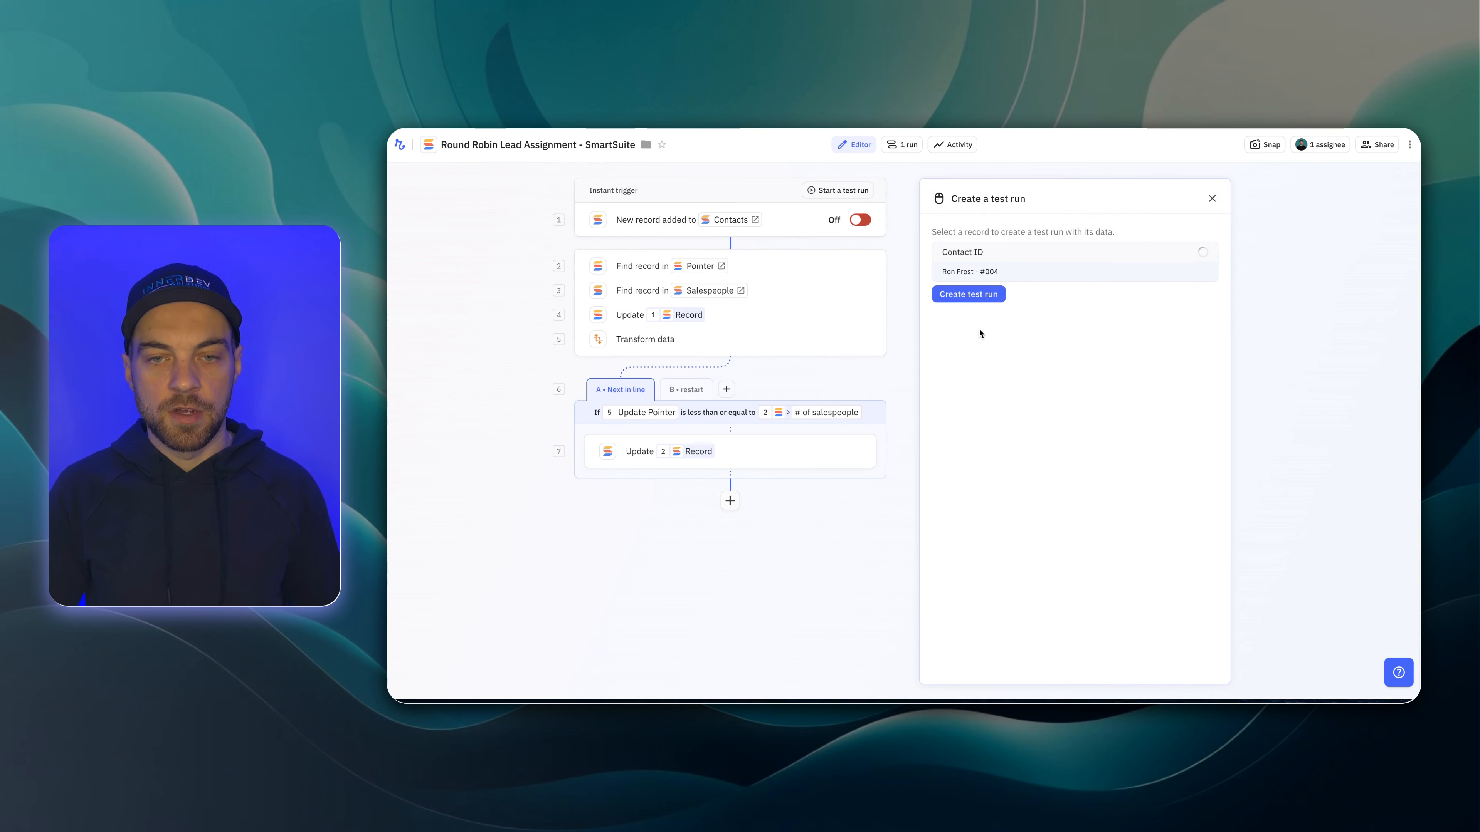
left_click(974, 295)
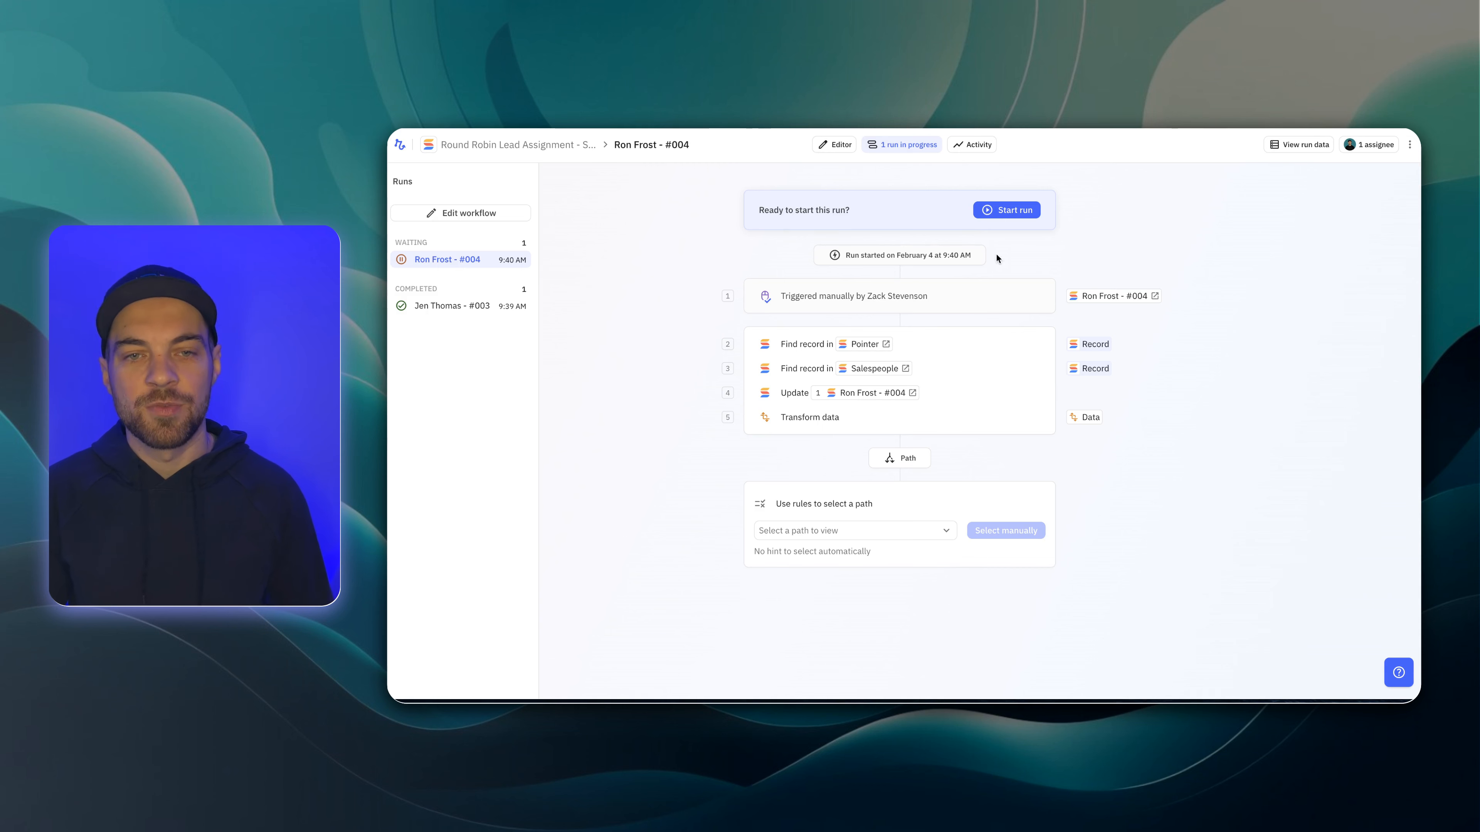
left_click(1021, 221)
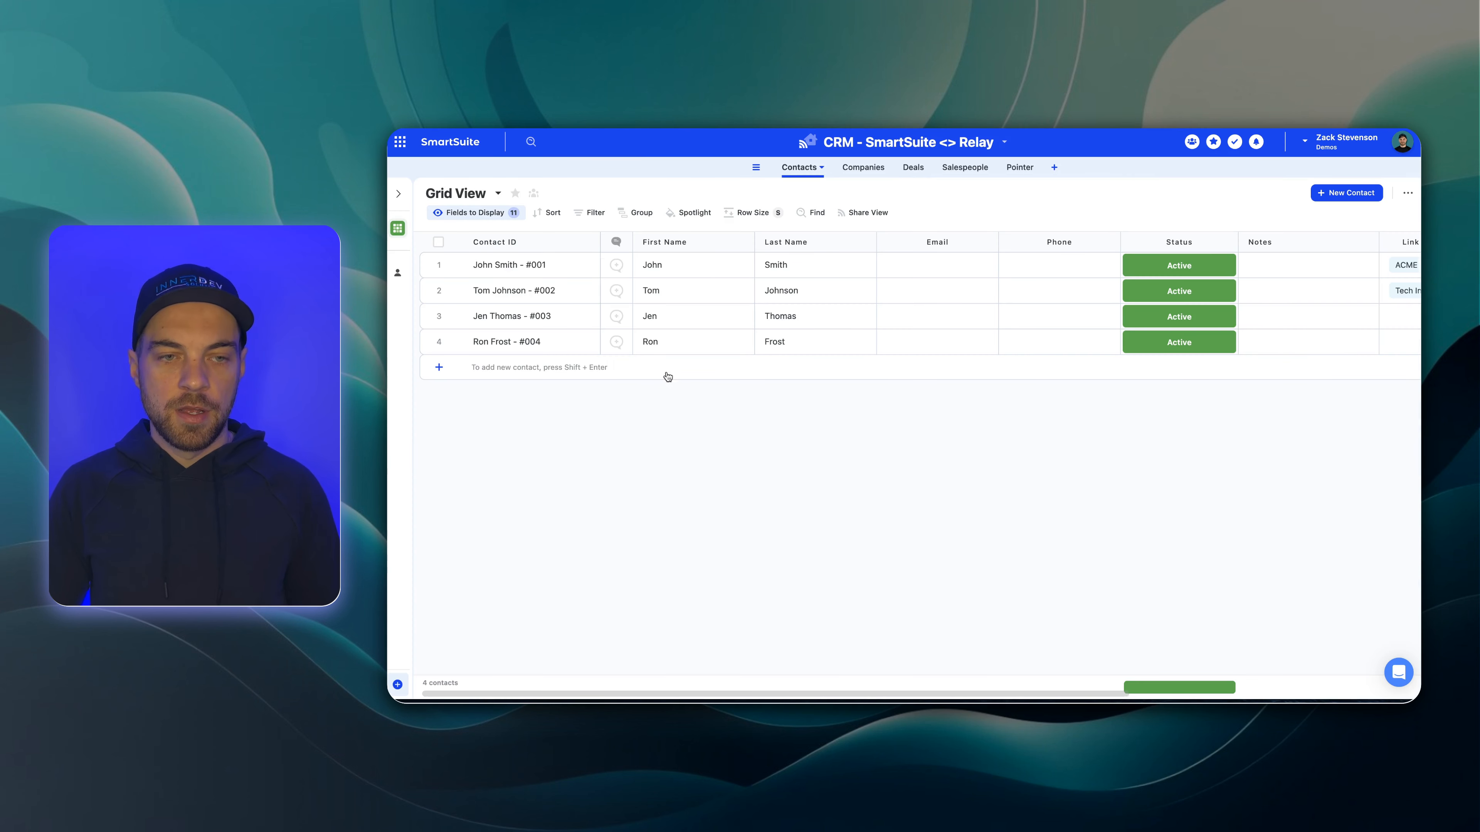
- Check the fourth contact's linked salesperson in the SmartSuite Contacts table and look at the Pointer table
scroll(751, 368, "right", 5)
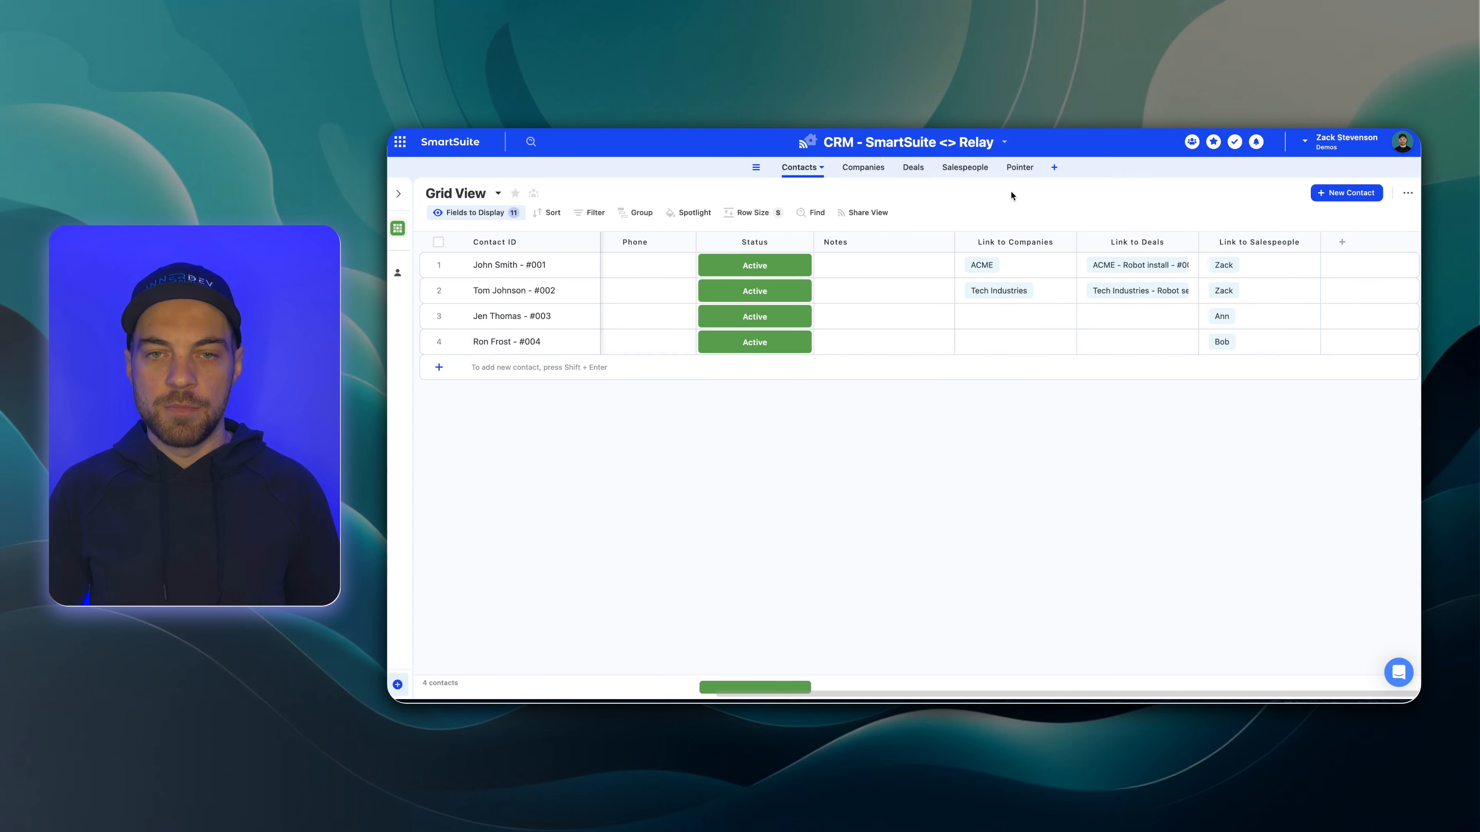
left_click(1019, 167)
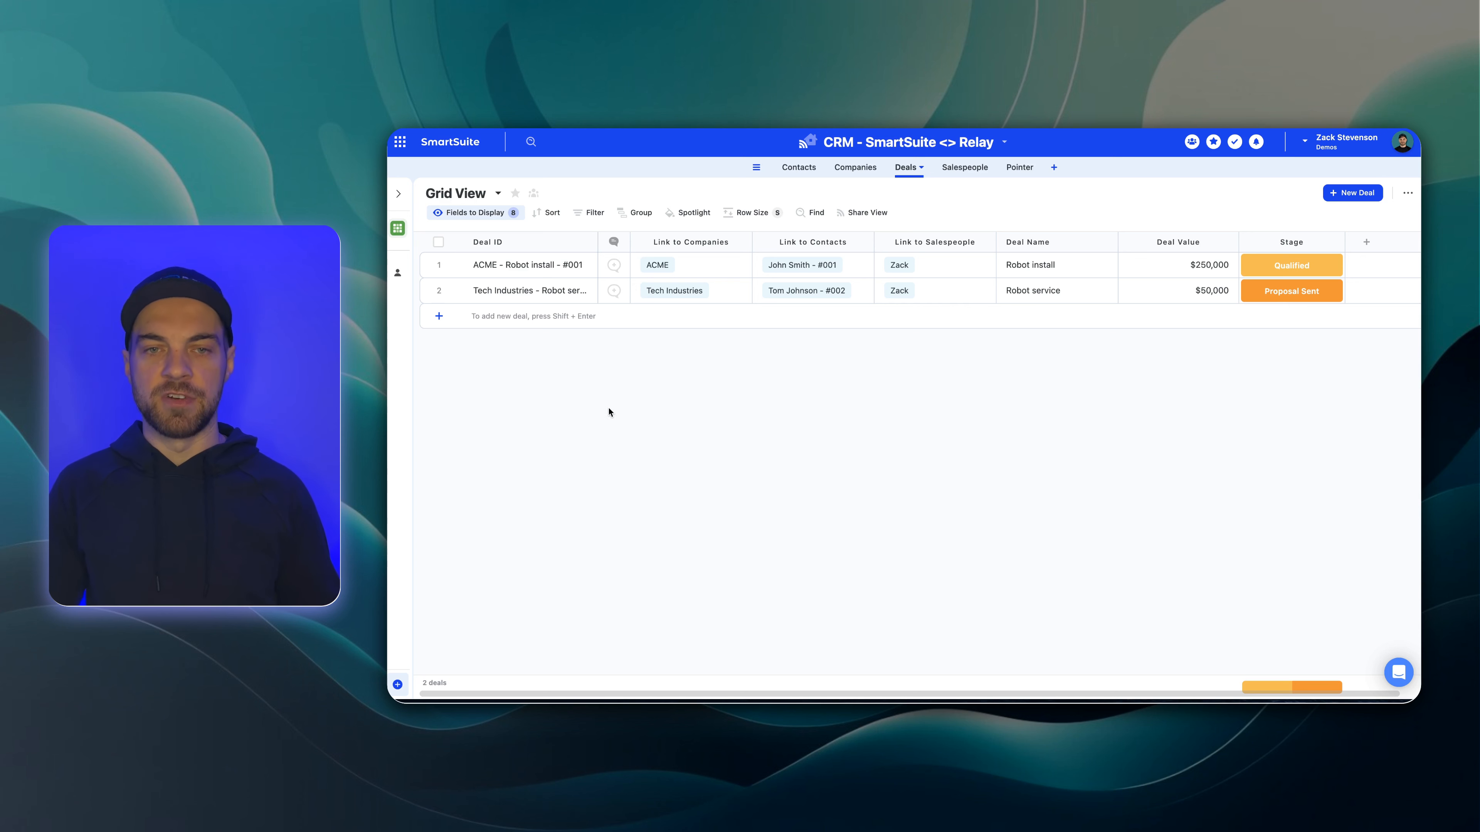
- Undo the last deletion in the Deals table to restore the Co 1 and StarCross deals, and review the deals' Stage values
key("ctrl+z")
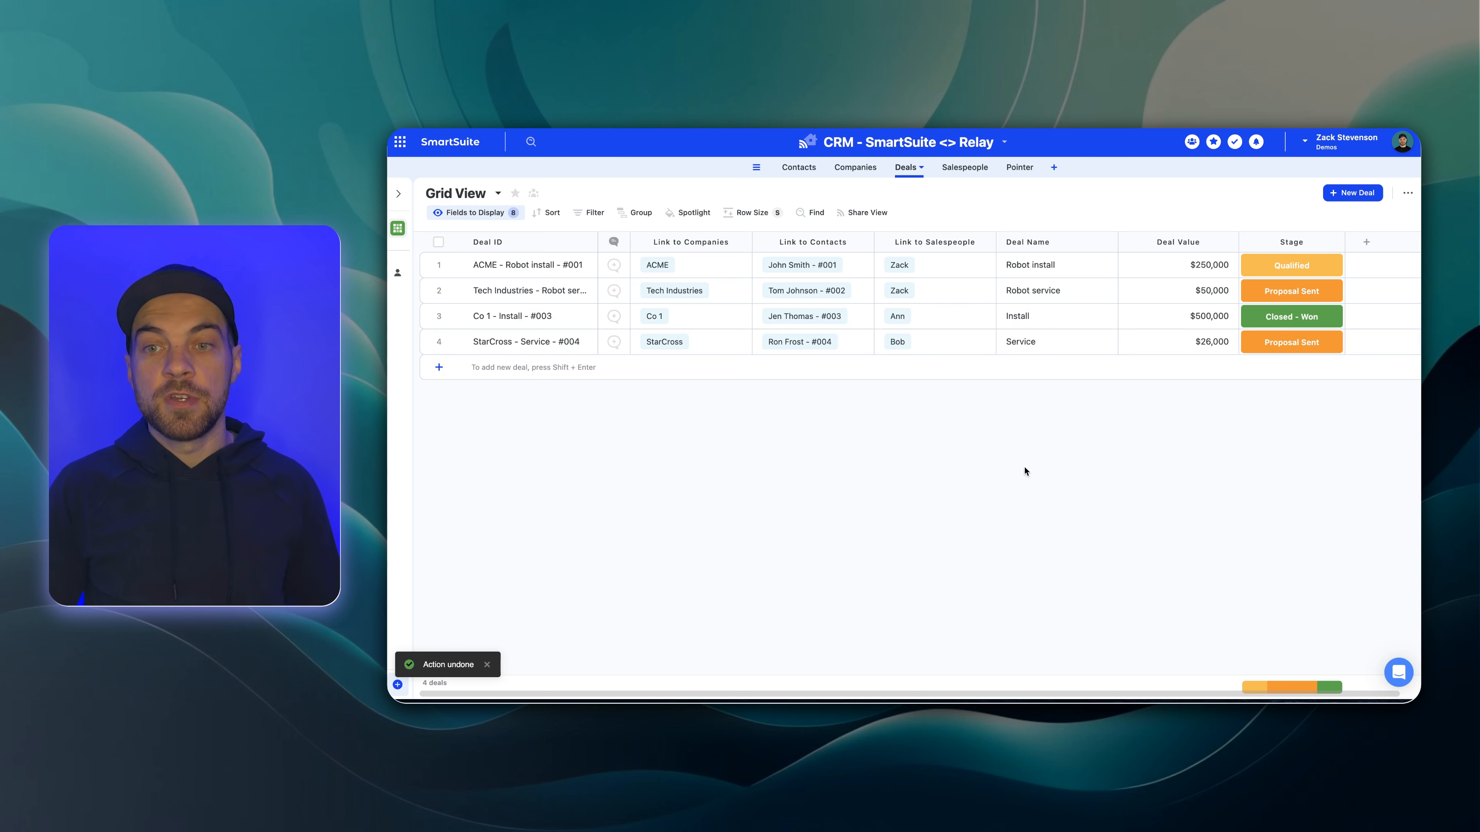
left_click(1251, 290)
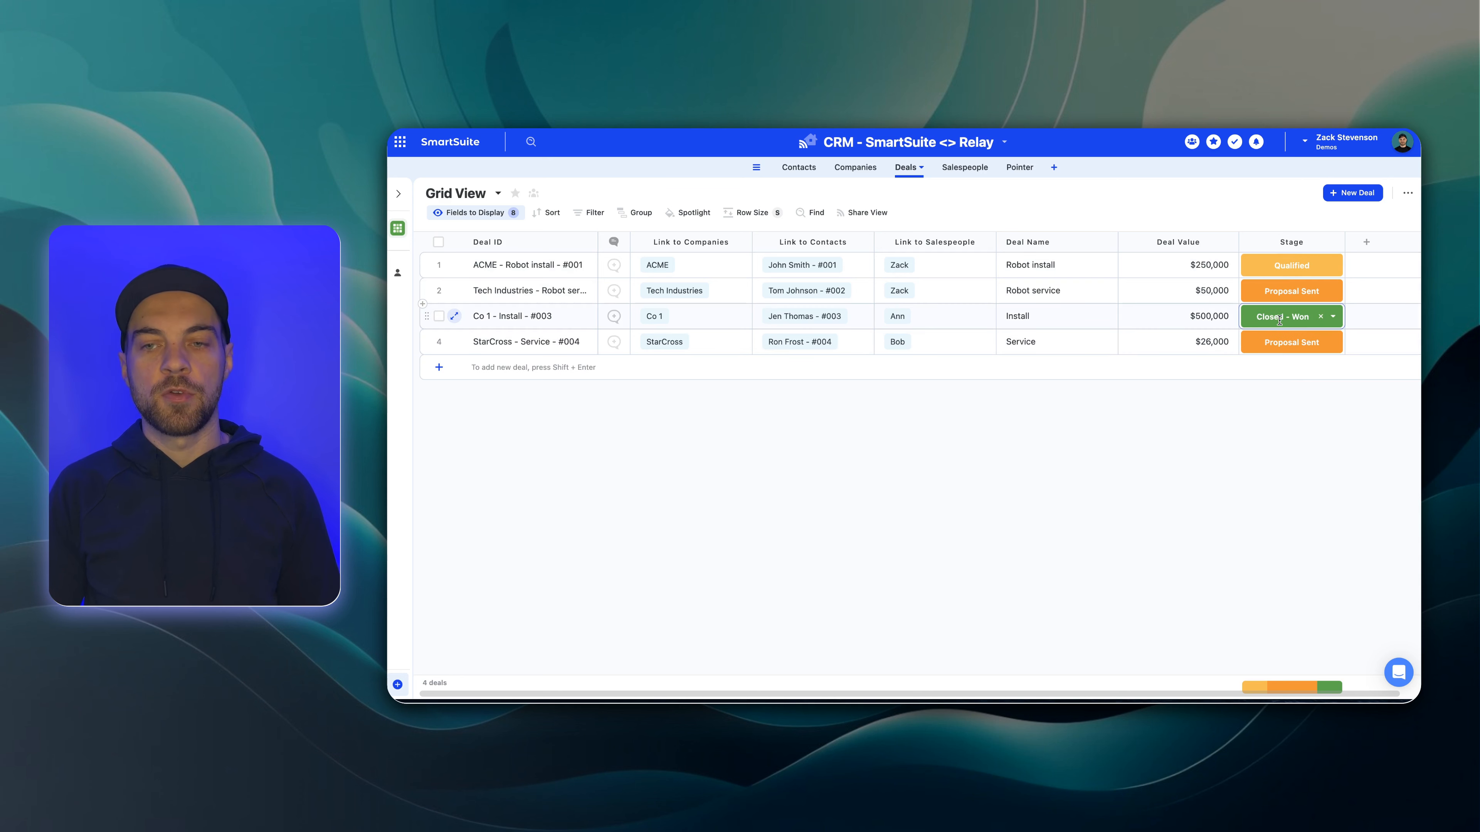
left_click(1332, 316)
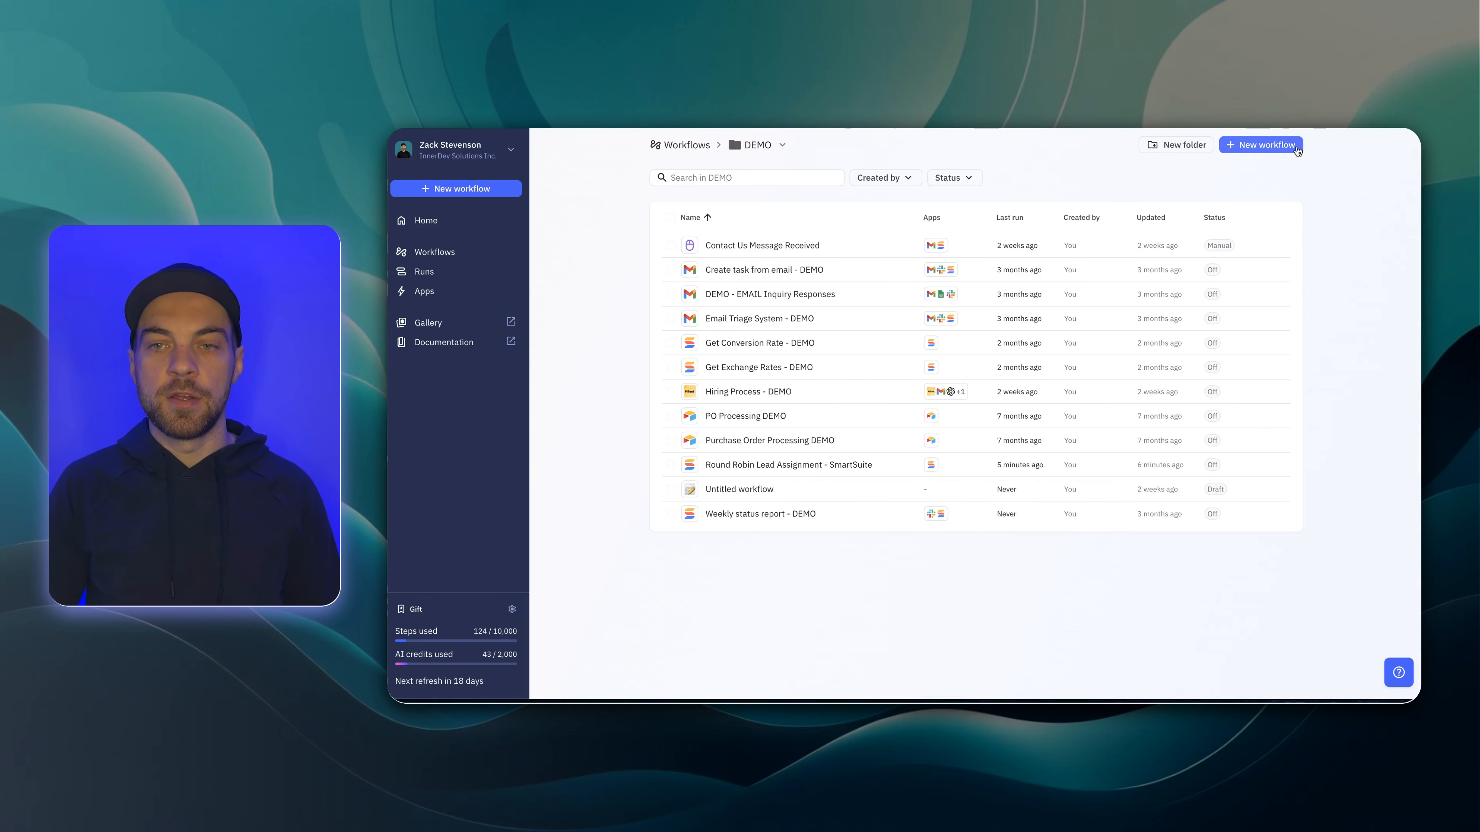
- Switch to Relay.app, create a new workflow in the DEMO folder and name it "Weekly sales report - DEMO"
left_click(1297, 151)
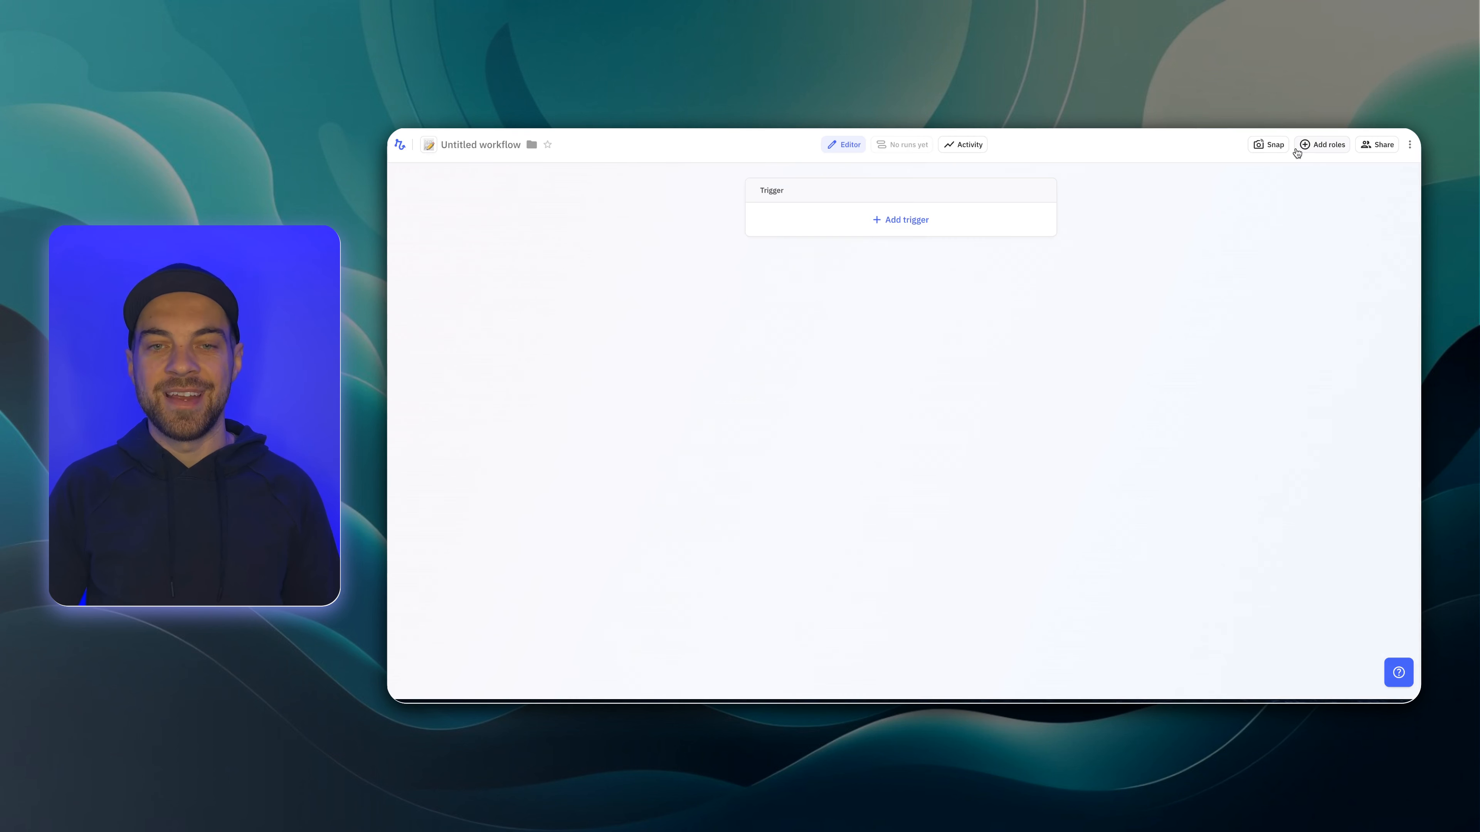
left_click(904, 224)
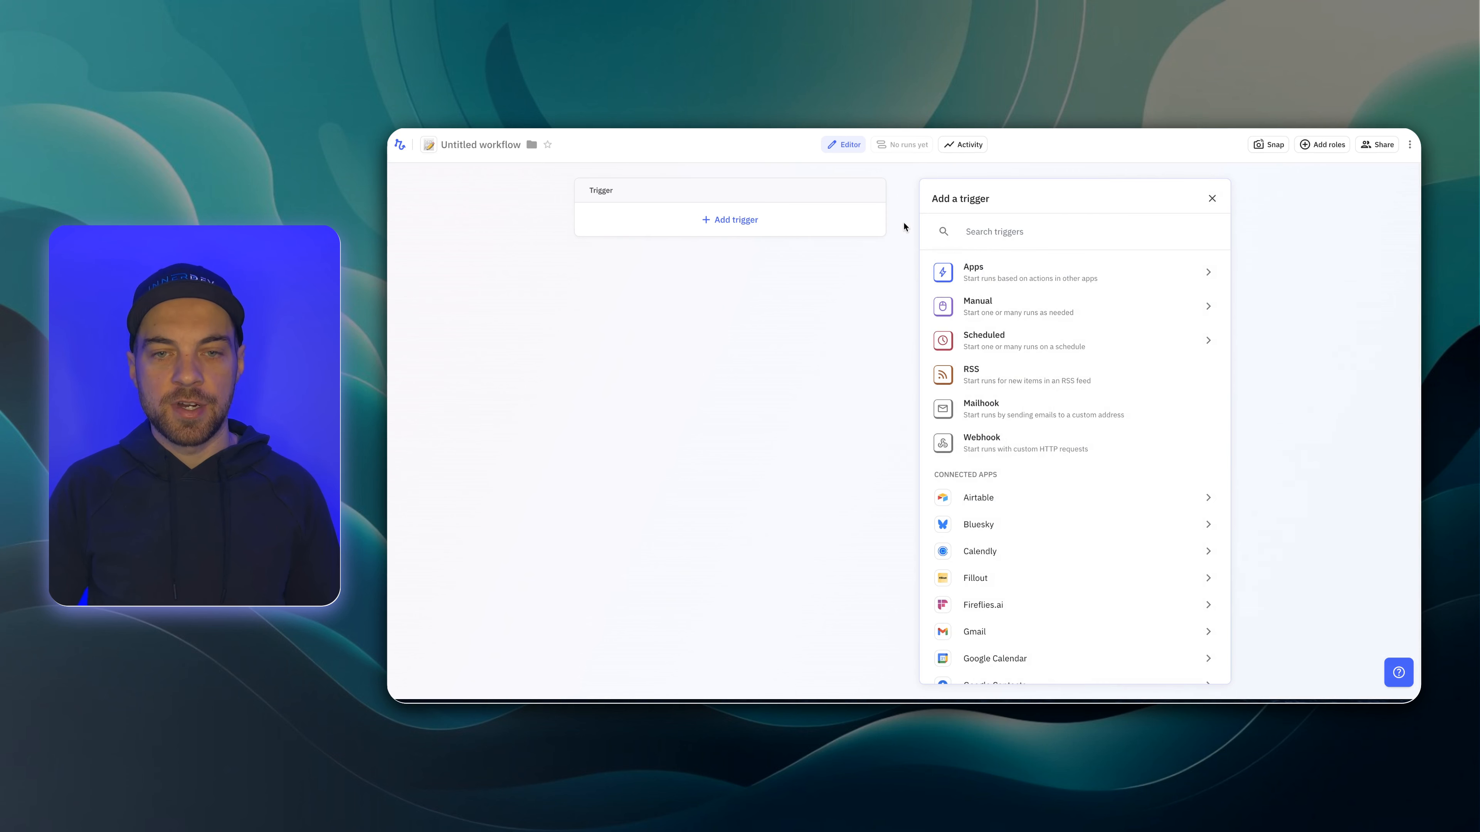
left_click(454, 144)
type("We")
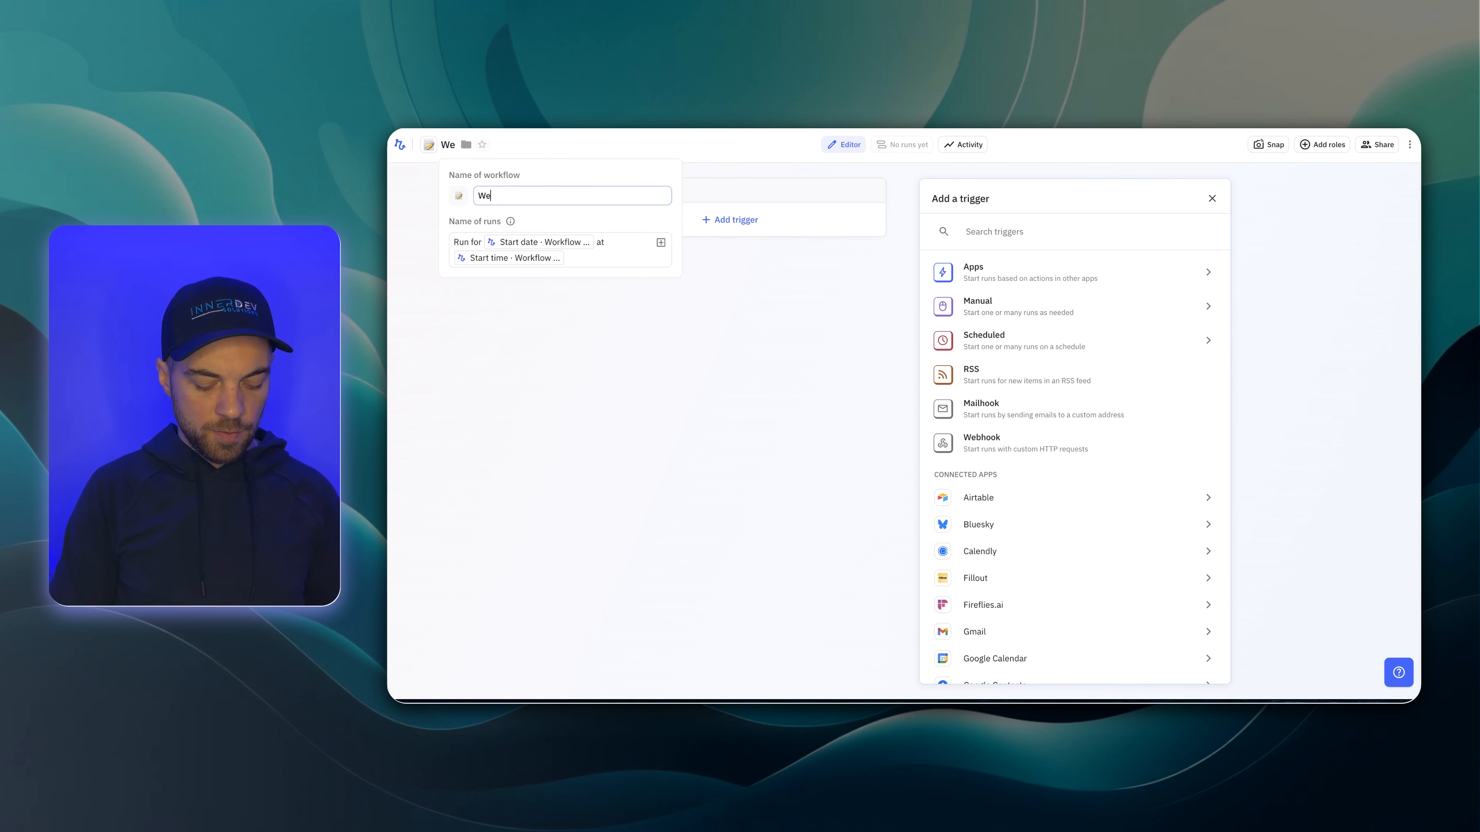
type("ekly sales report - DEMO")
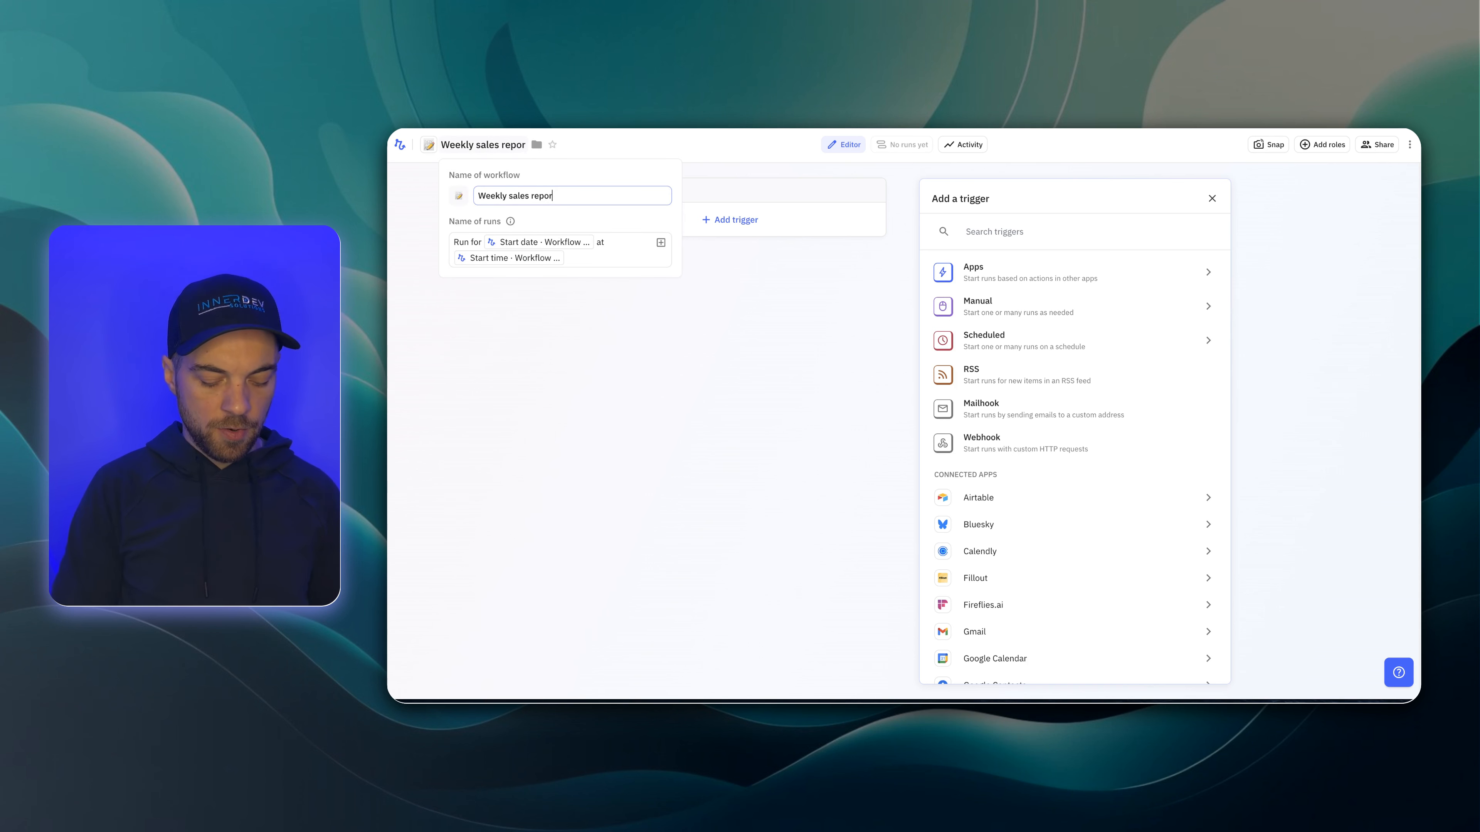
key("Return")
- Add a scheduled trigger that starts multiple runs, with SmartSuite - Records as its app
left_click(1067, 350)
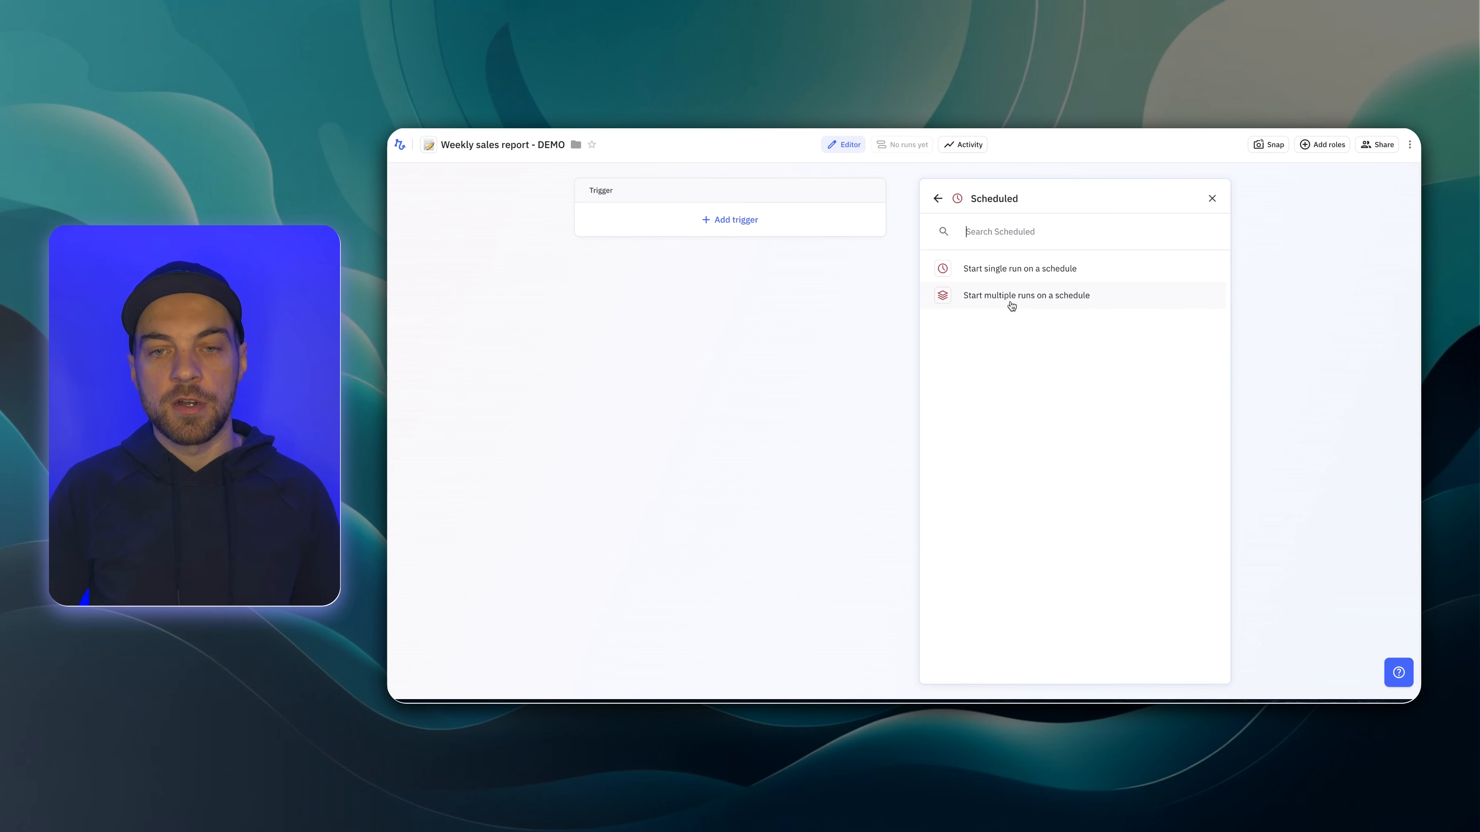
left_click(1050, 302)
left_click(968, 259)
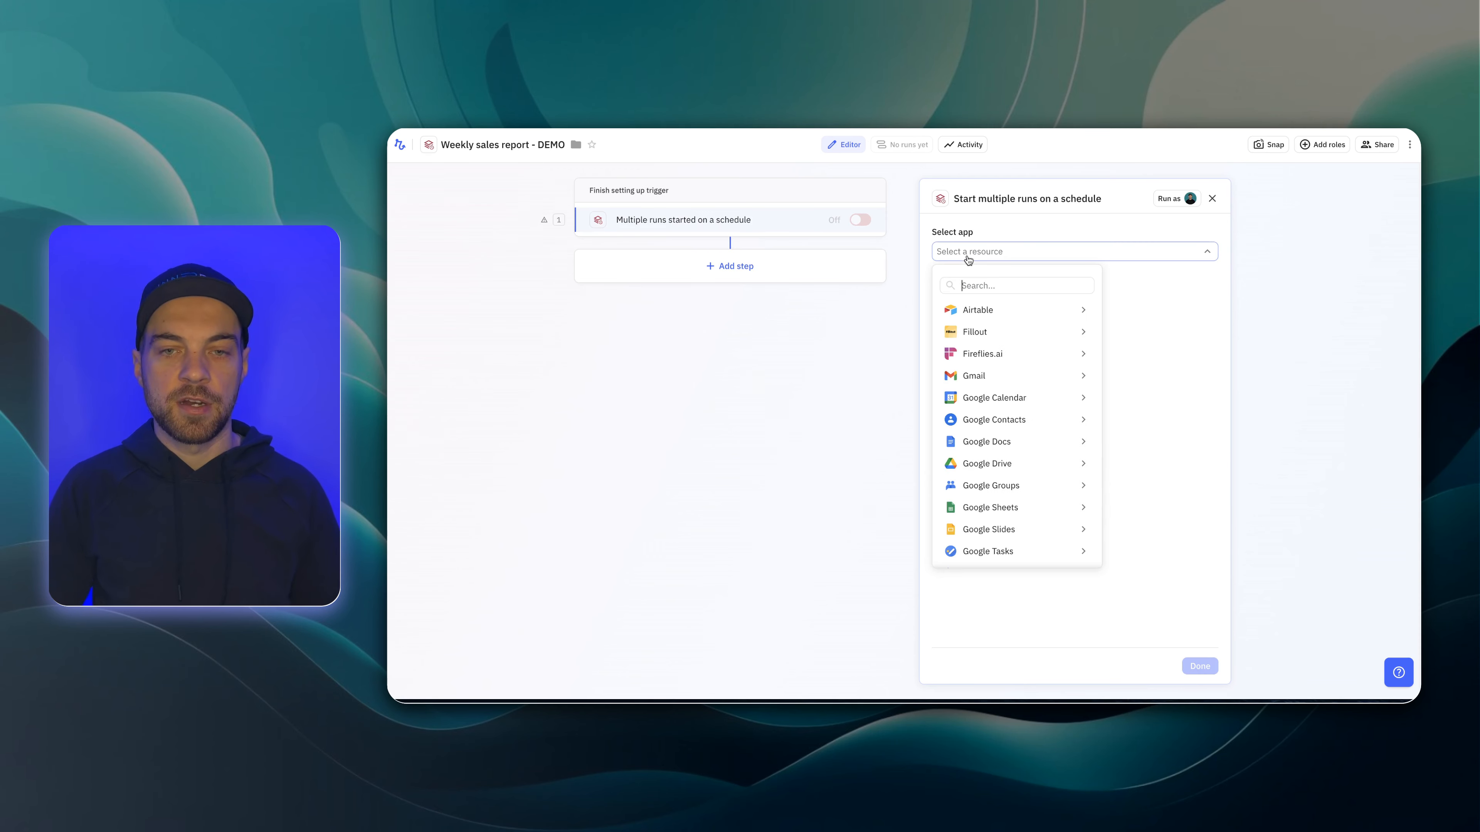
type("smart")
left_click(1130, 344)
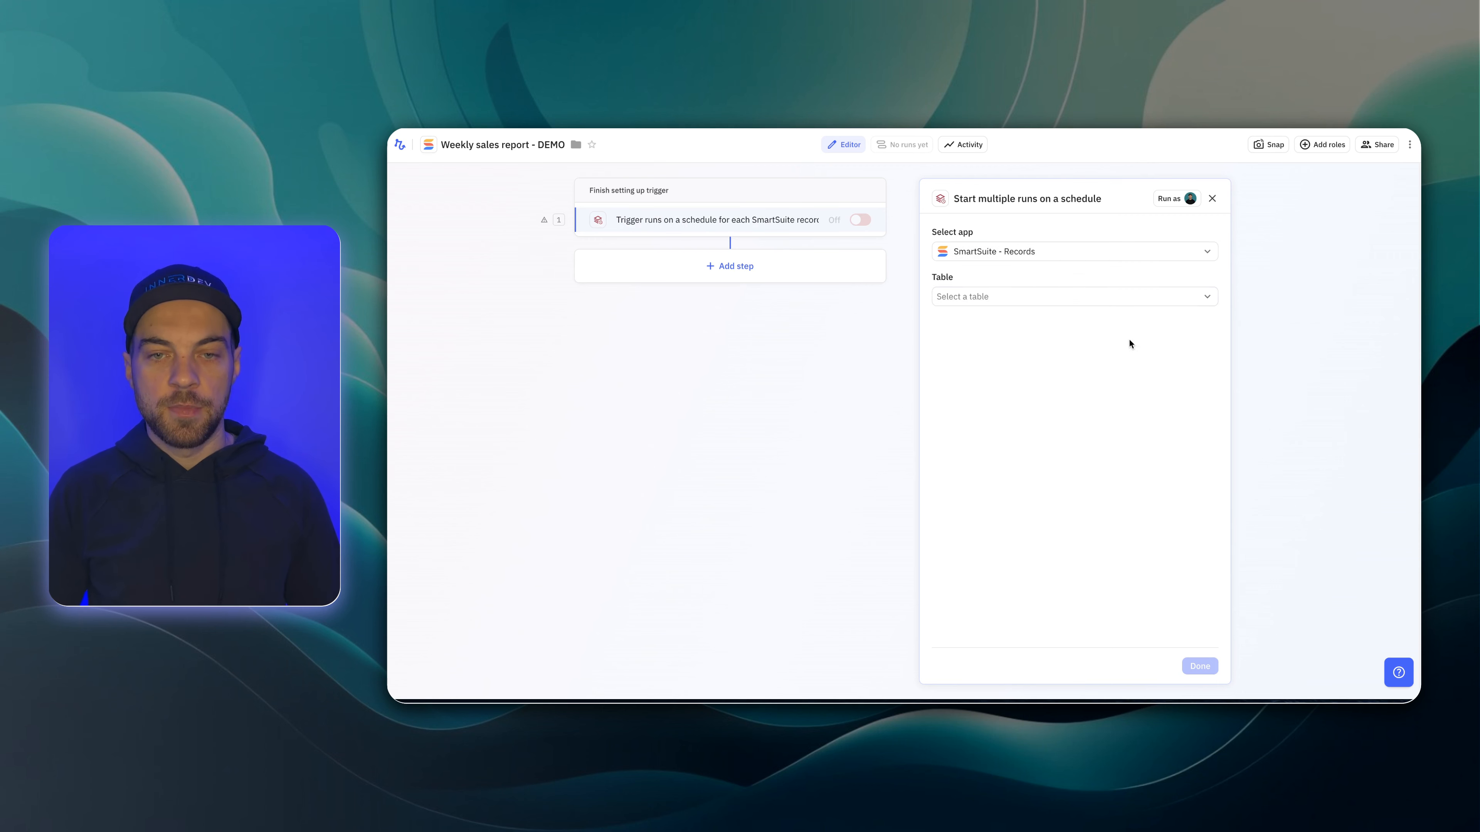
- Choose the Salespeople table for the scheduled trigger and keep it triggering runs for all records
left_click(965, 299)
left_click(984, 302)
left_click(985, 302)
left_click(984, 361)
left_click(1034, 341)
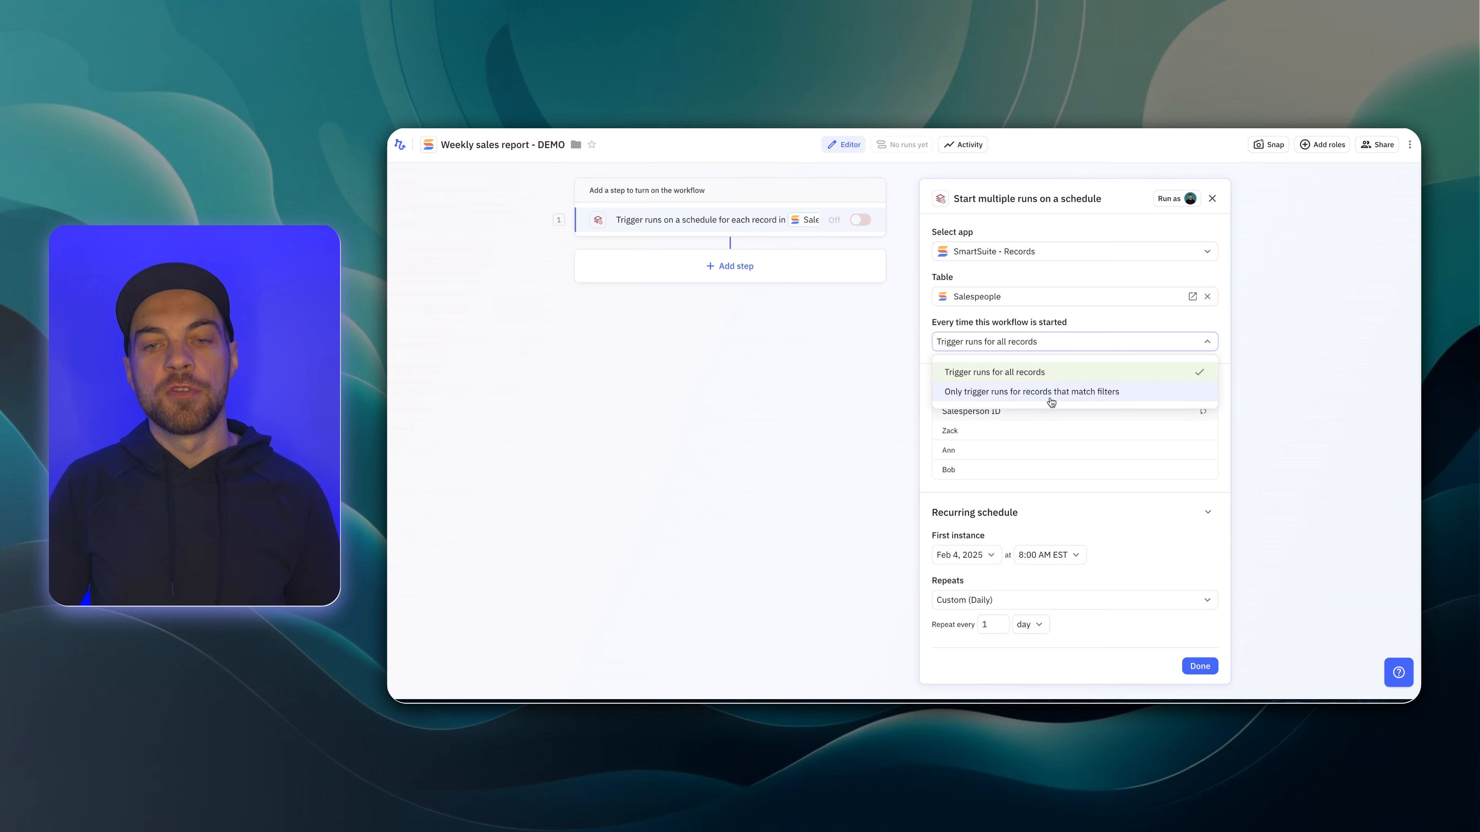
left_click(1073, 321)
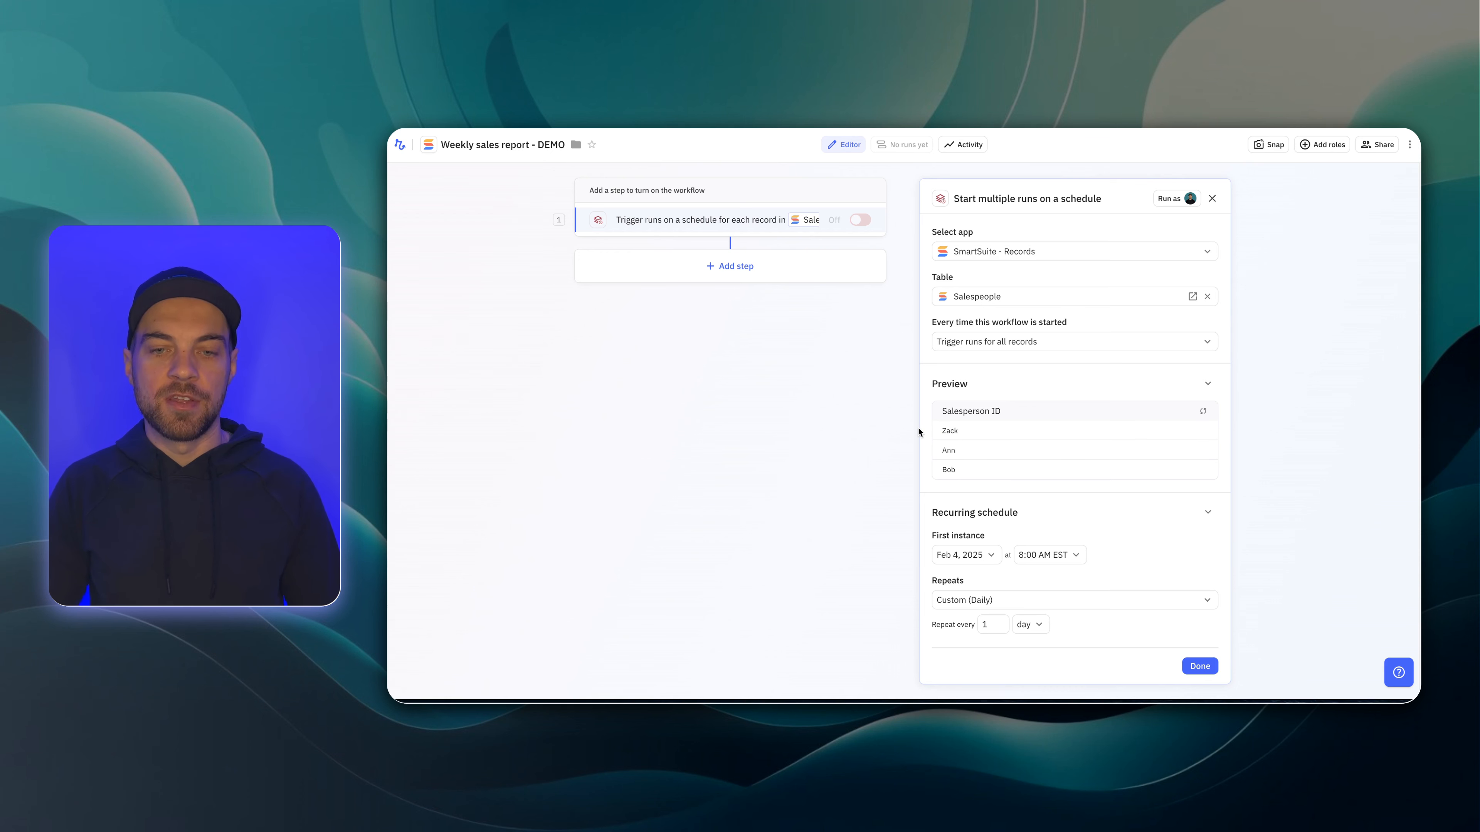
- Set the trigger's recurring schedule to repeat weekly on Tuesday, keeping the first instance on Feb 4, 2025
left_click(964, 554)
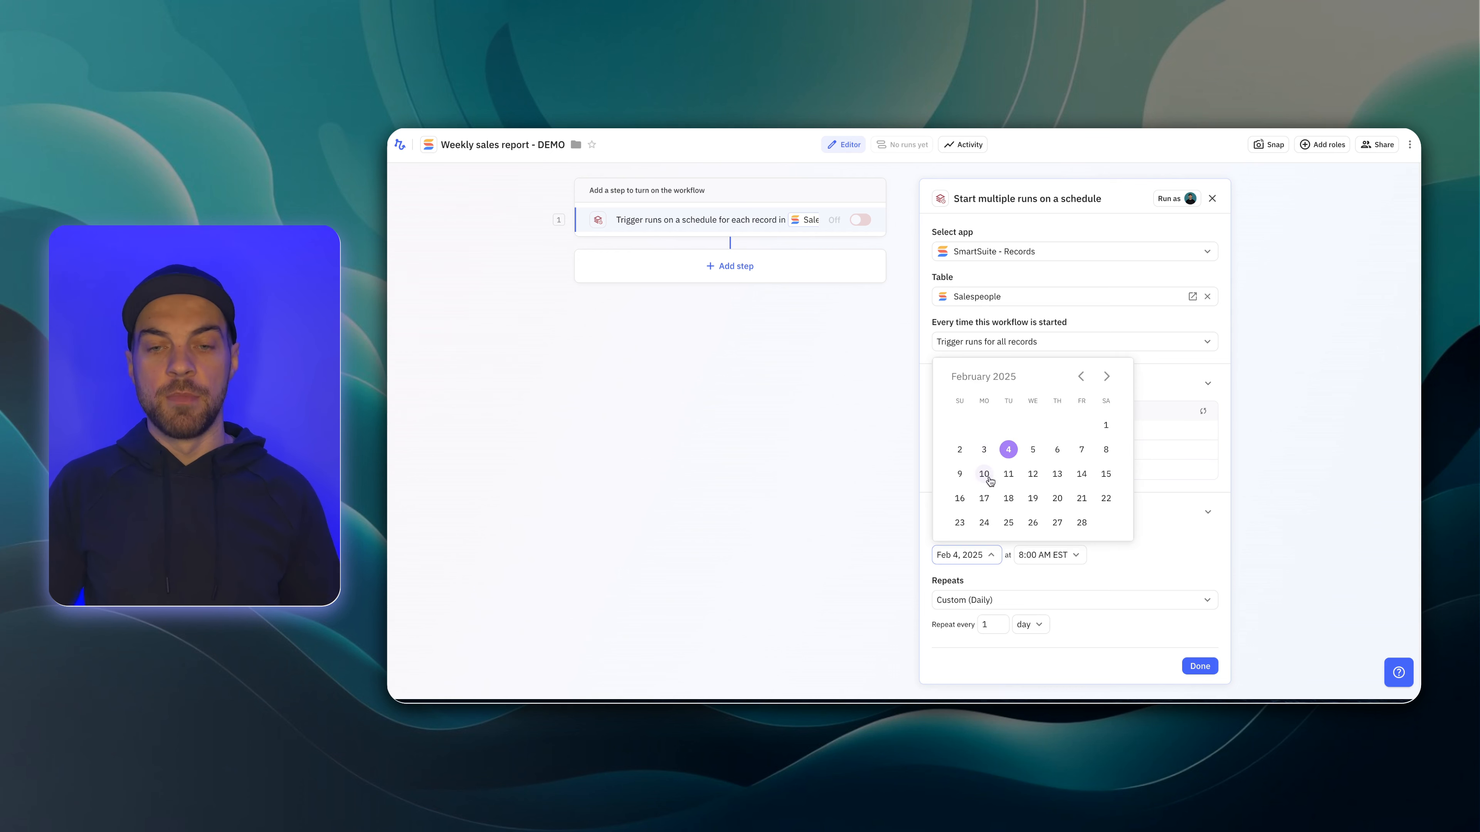
left_click(1139, 553)
left_click(971, 606)
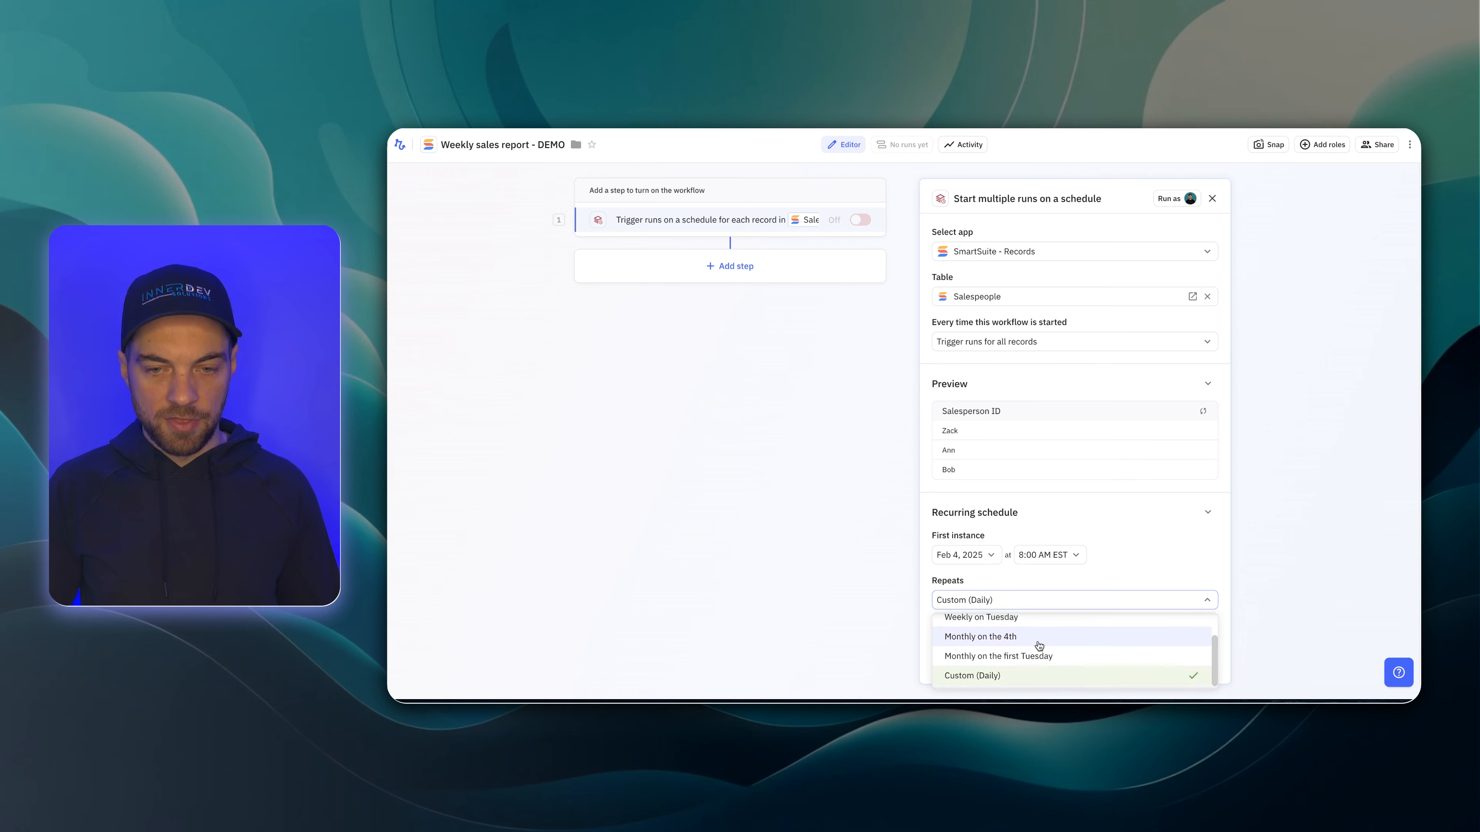
scroll(1033, 642, "up", 2)
left_click(1087, 649)
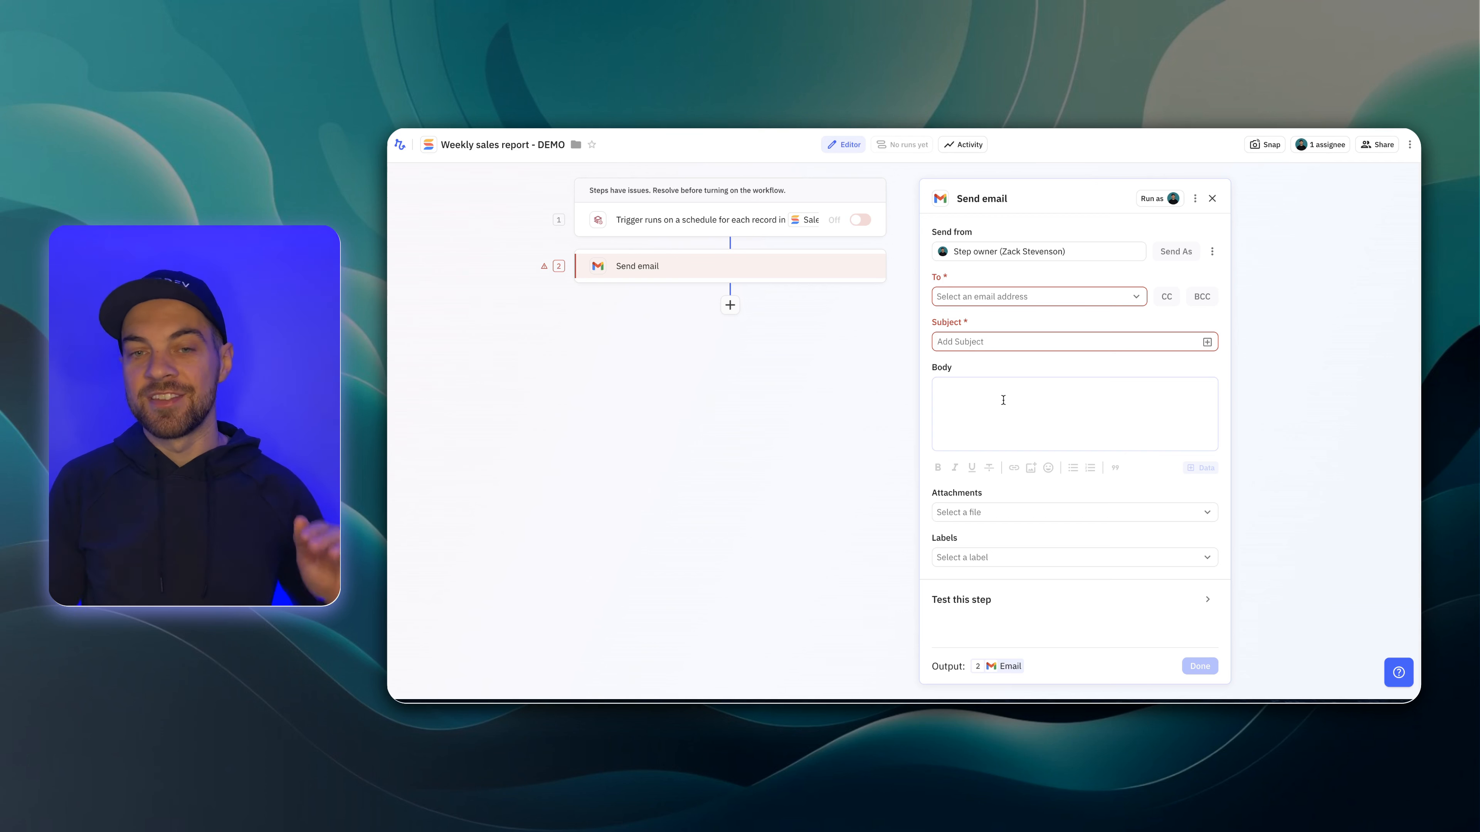
left_click(1003, 400)
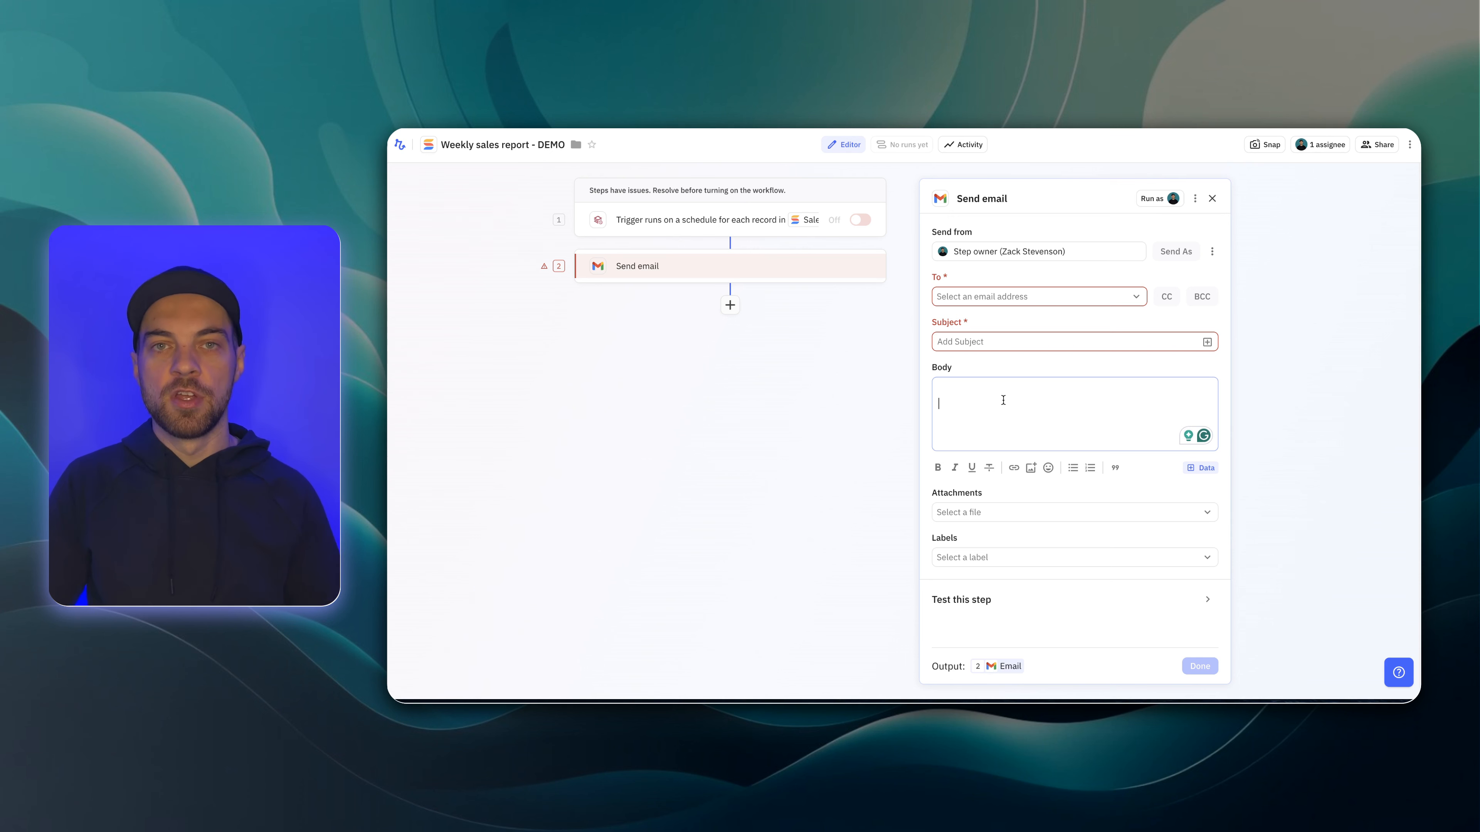
left_click(807, 364)
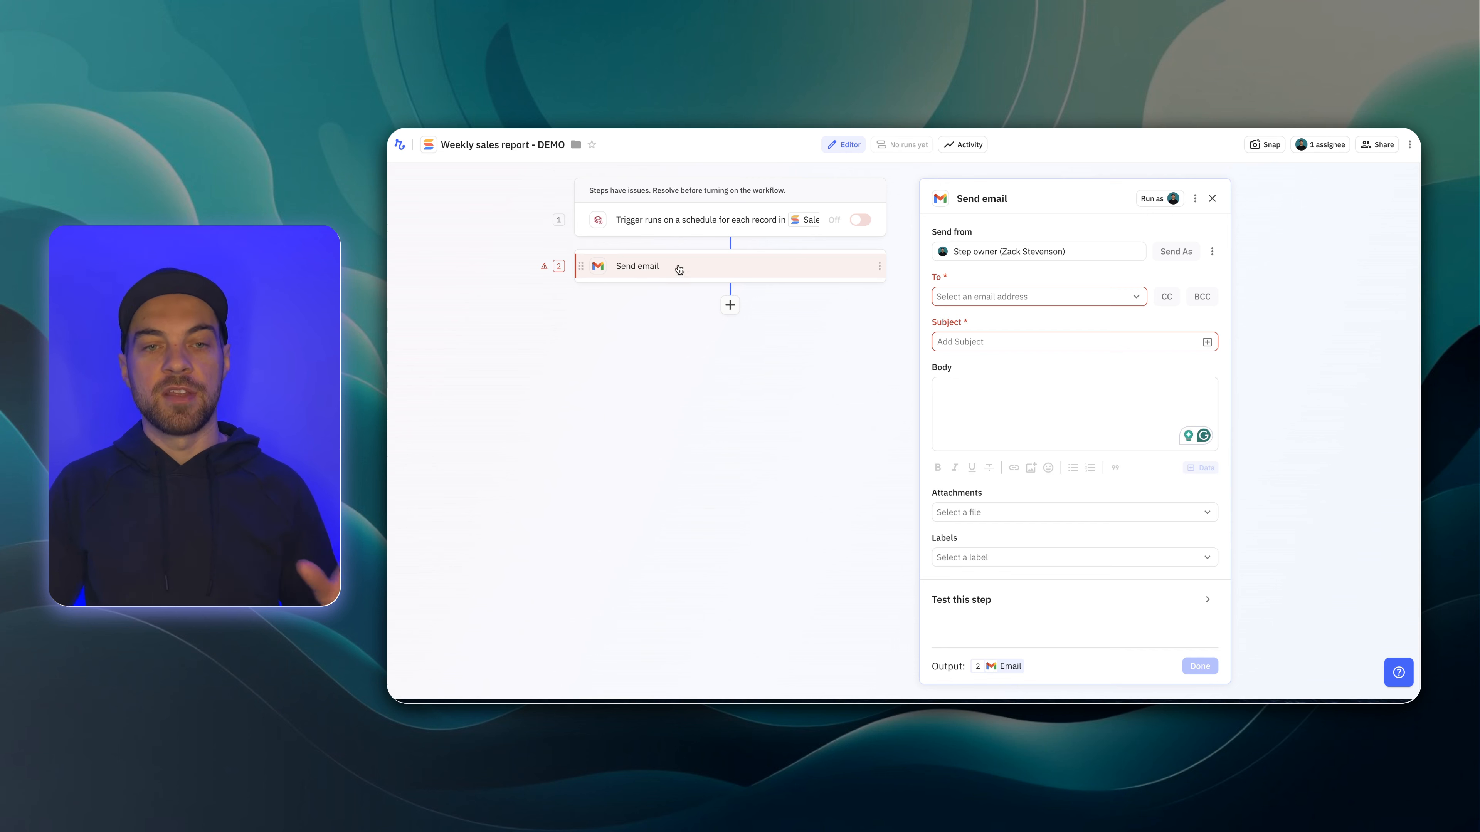
- Insert a SmartSuite Find records step before Send email, using the Deals table and returning all matching records in a list
mouse_move(731, 246)
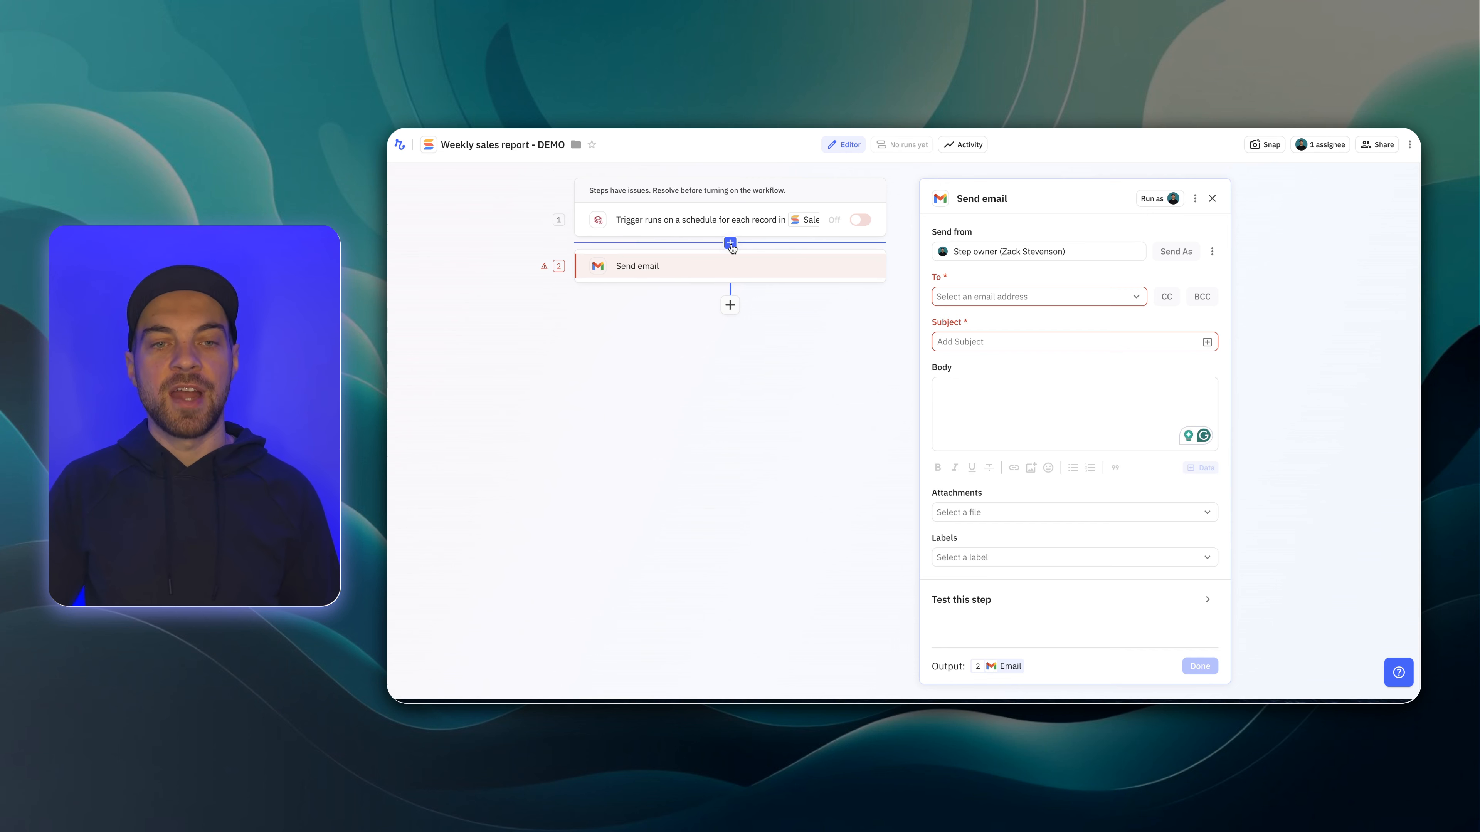
left_click(731, 243)
type("smart")
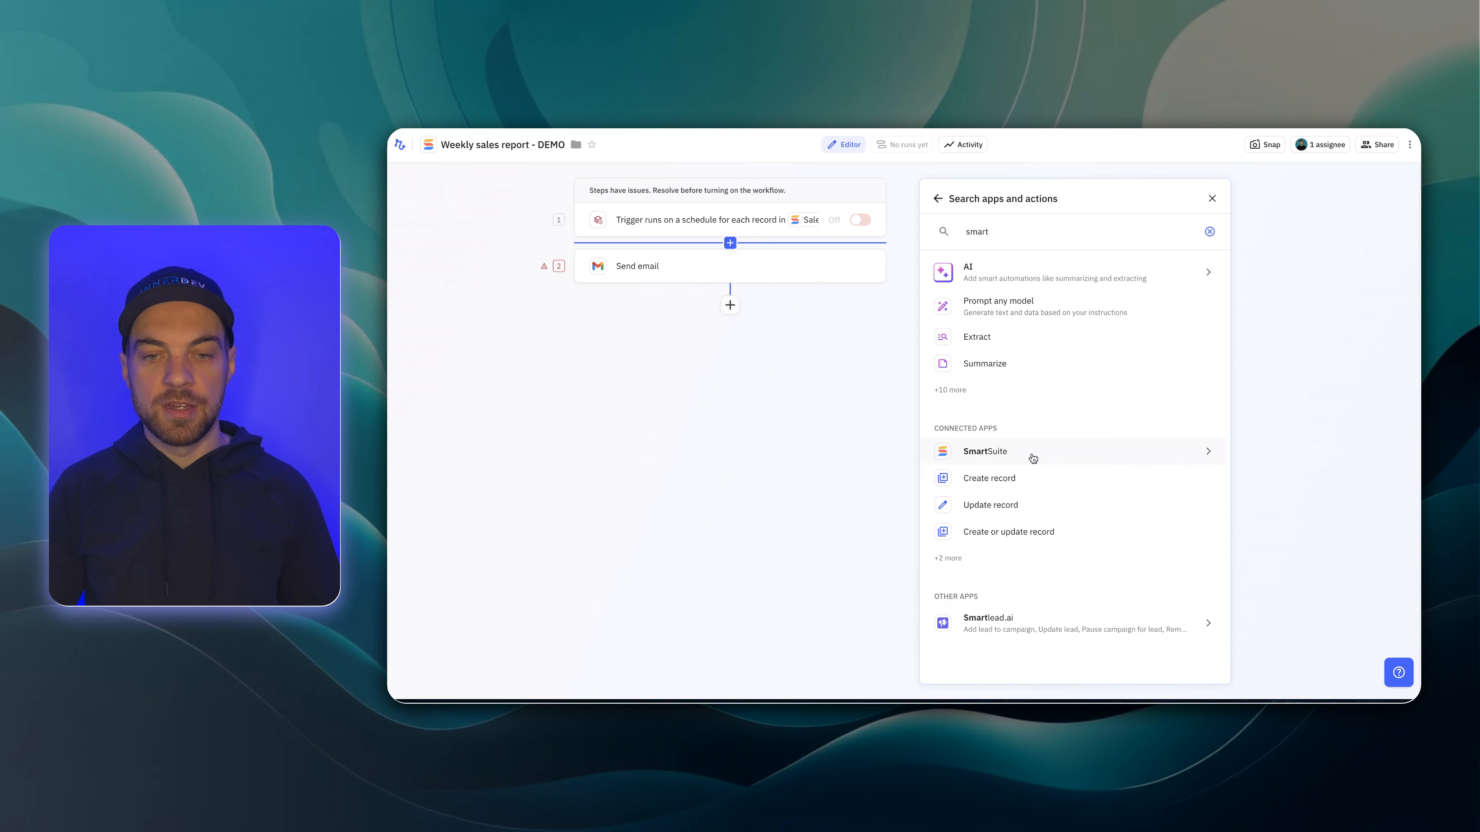
left_click(1033, 458)
left_click(1006, 406)
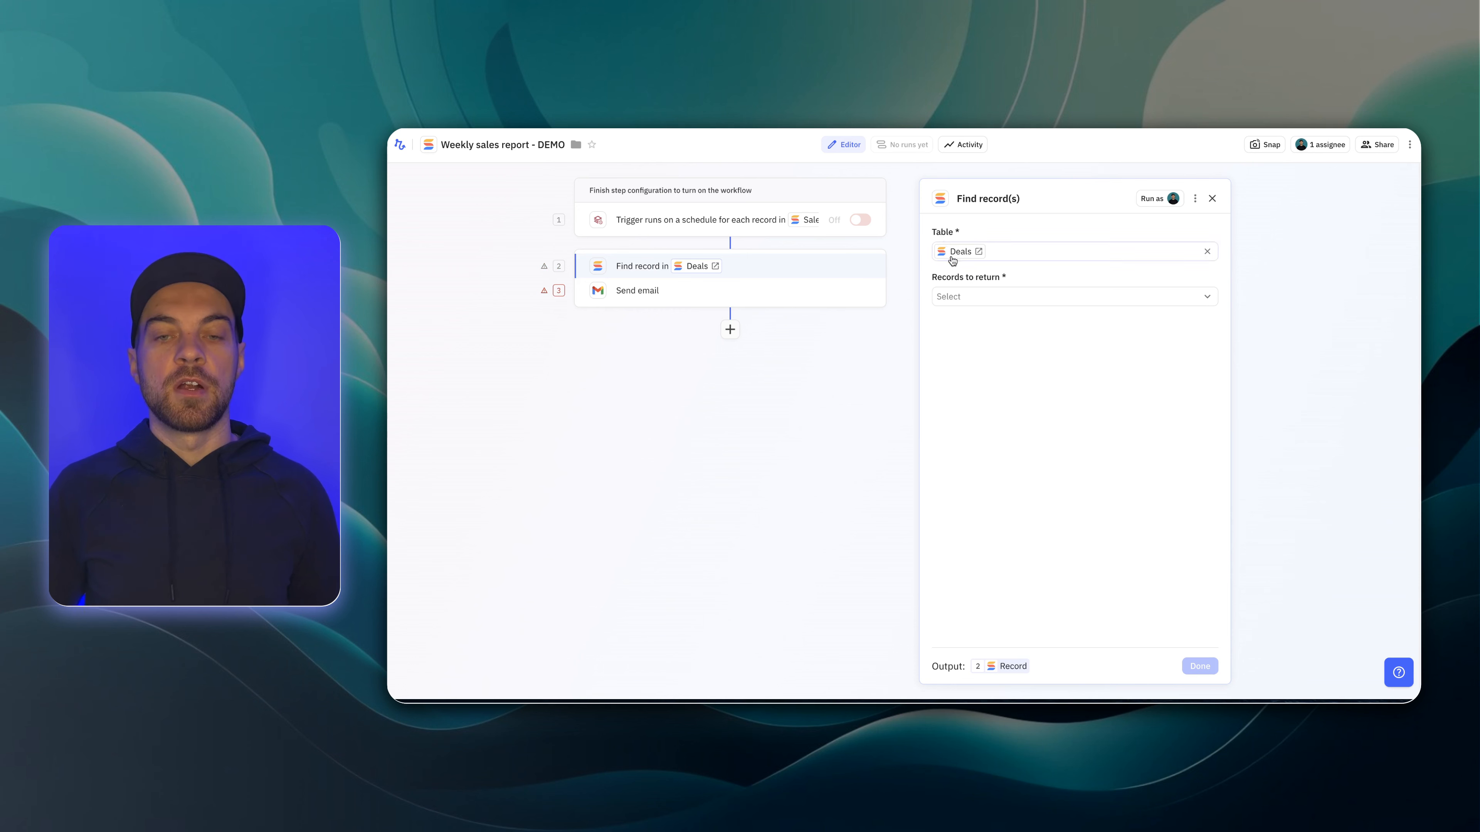
left_click(978, 300)
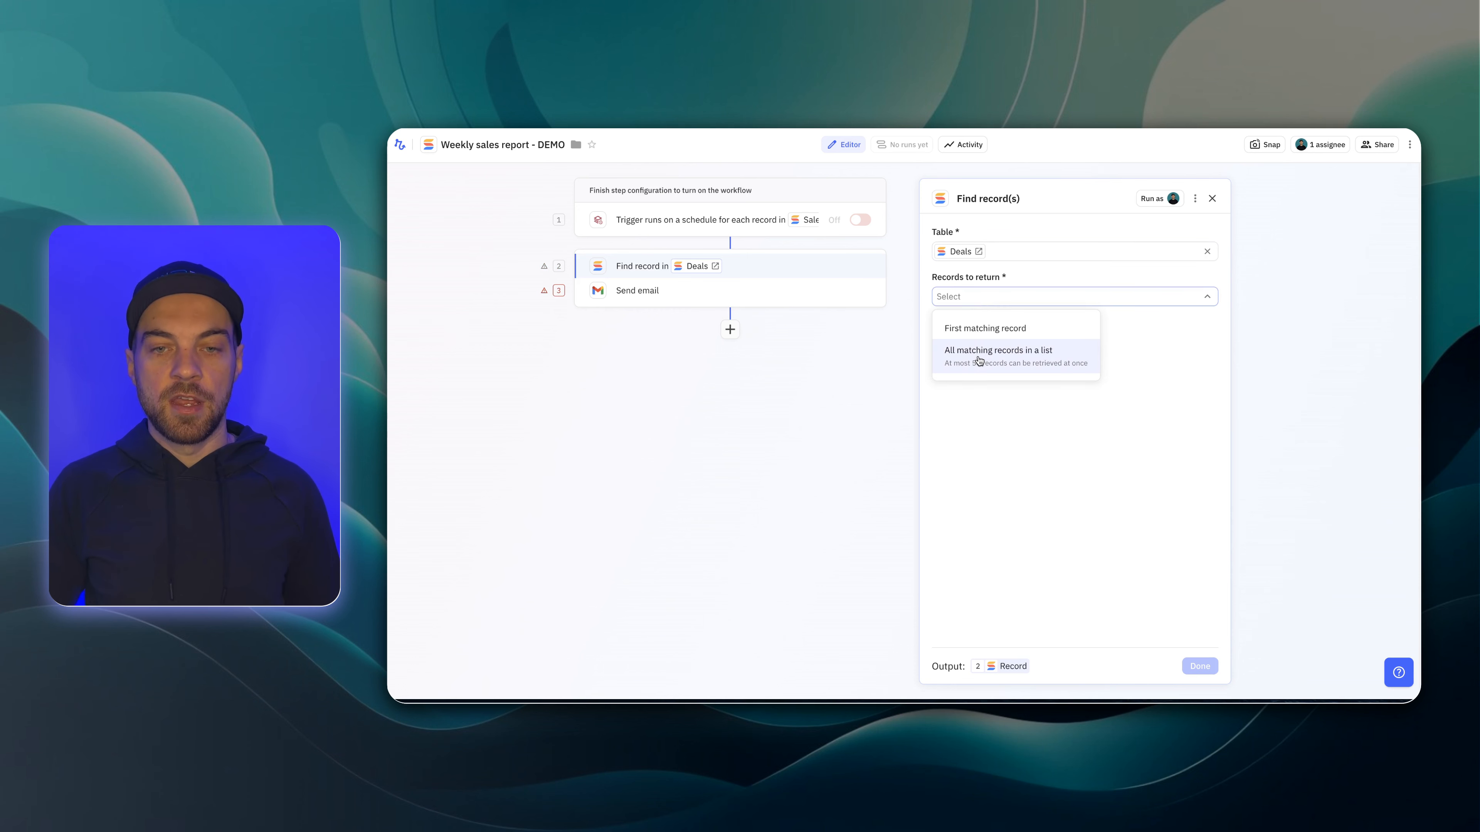
left_click(1020, 361)
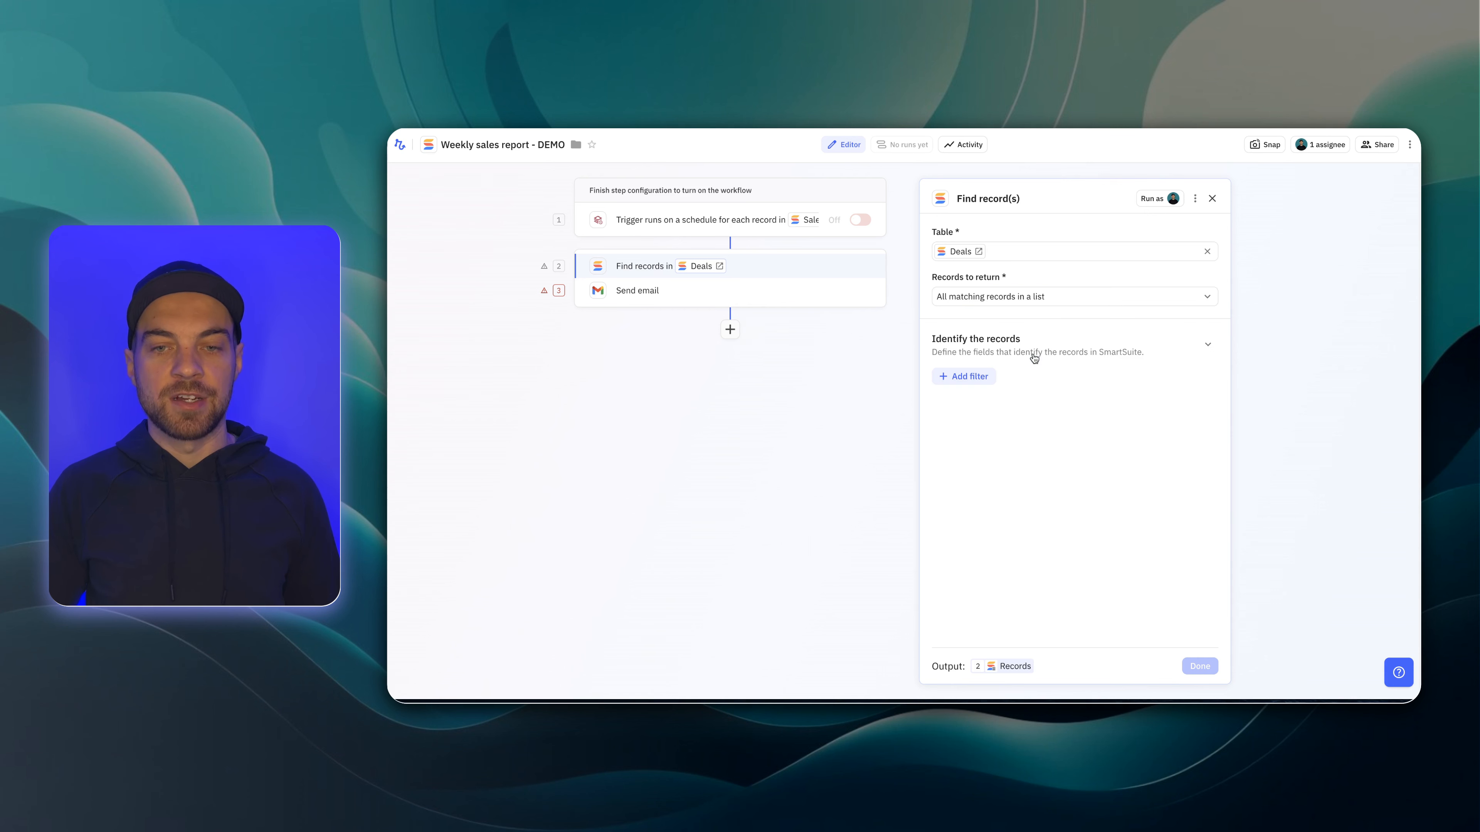
- Filter the deals by Link to Salespeople is one of the trigger's Record, and make the step fail when no records are found
left_click(964, 382)
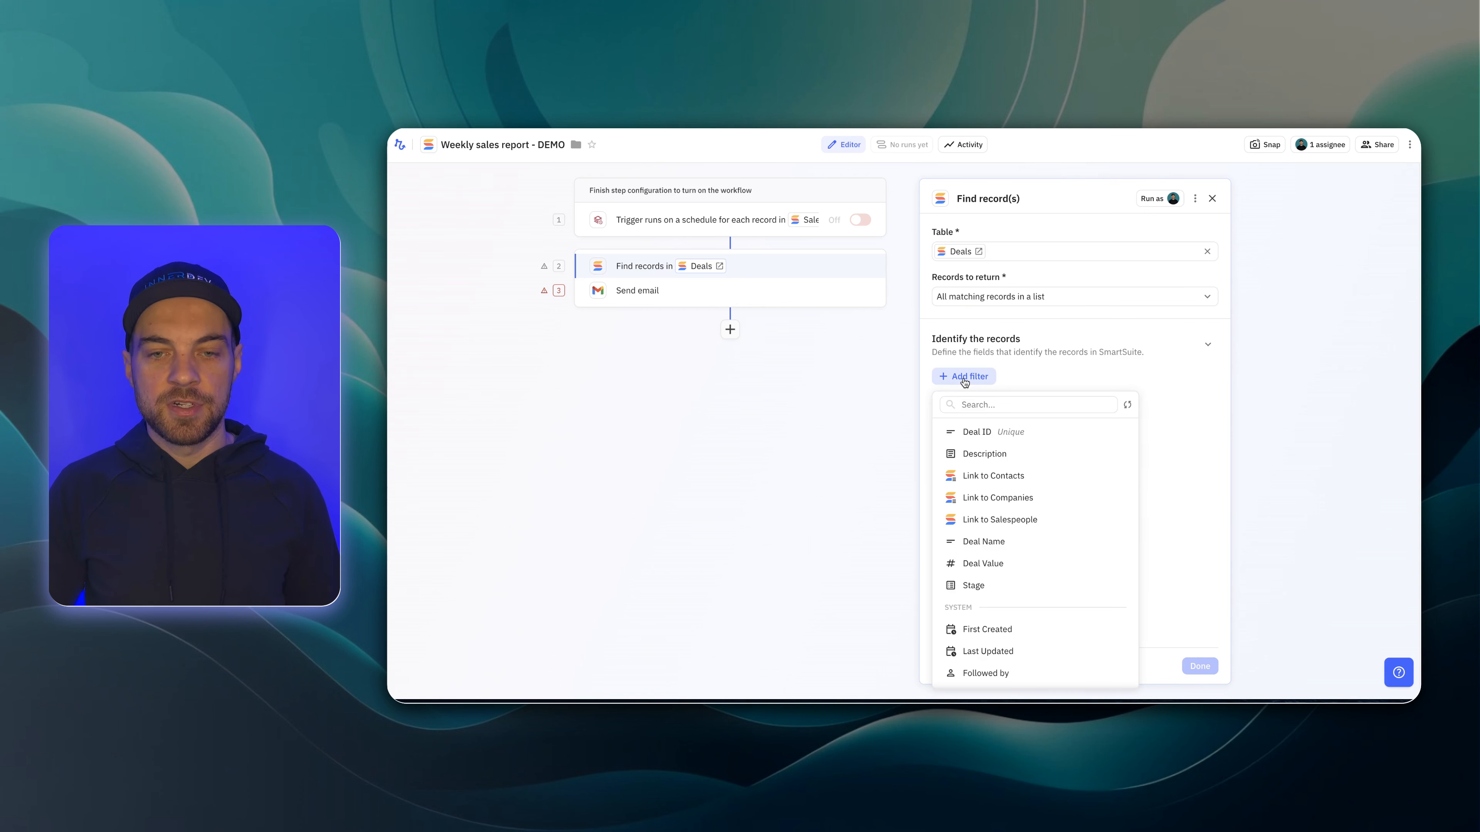
left_click(993, 521)
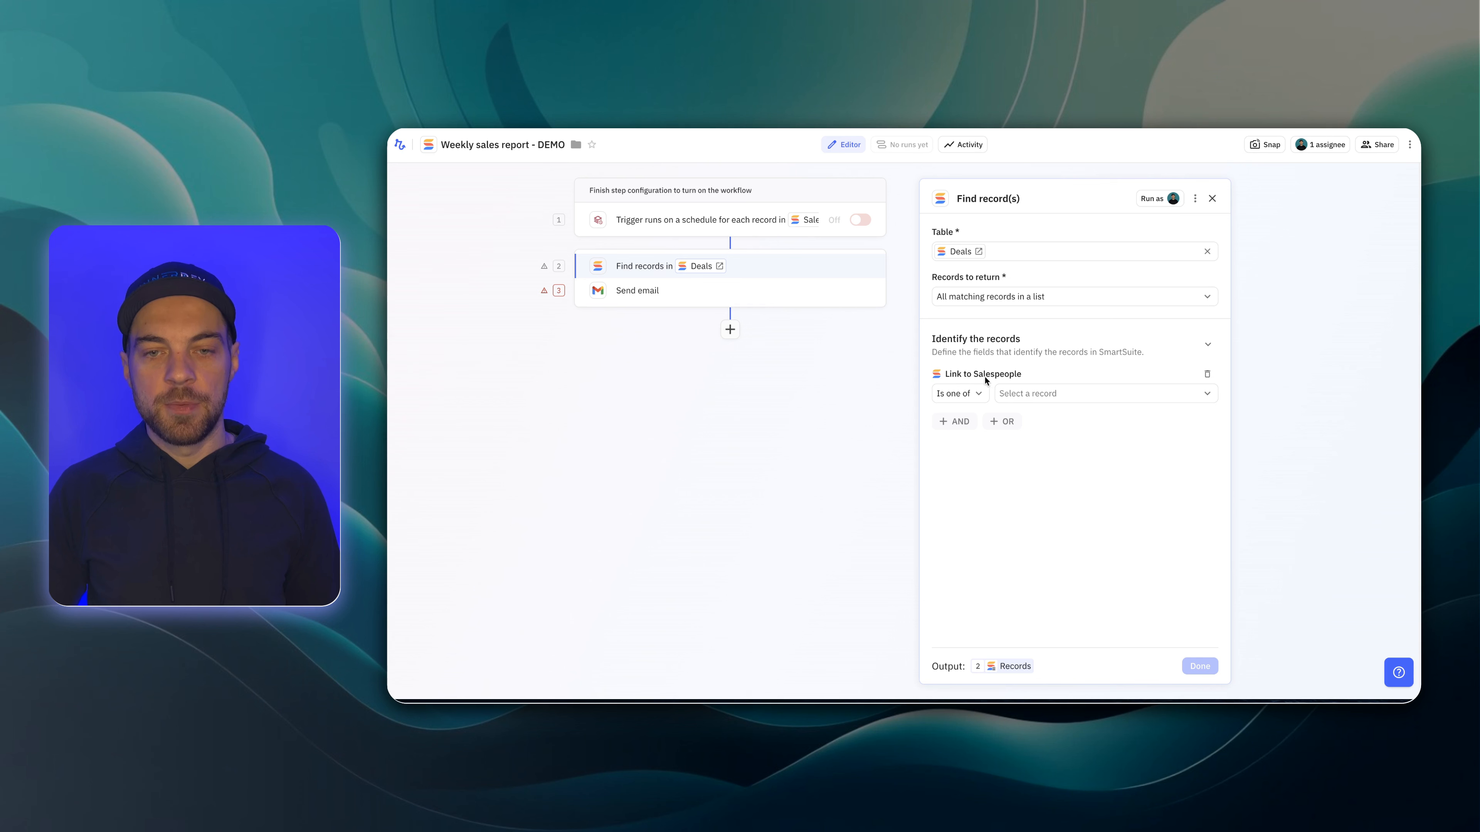
left_click(1026, 395)
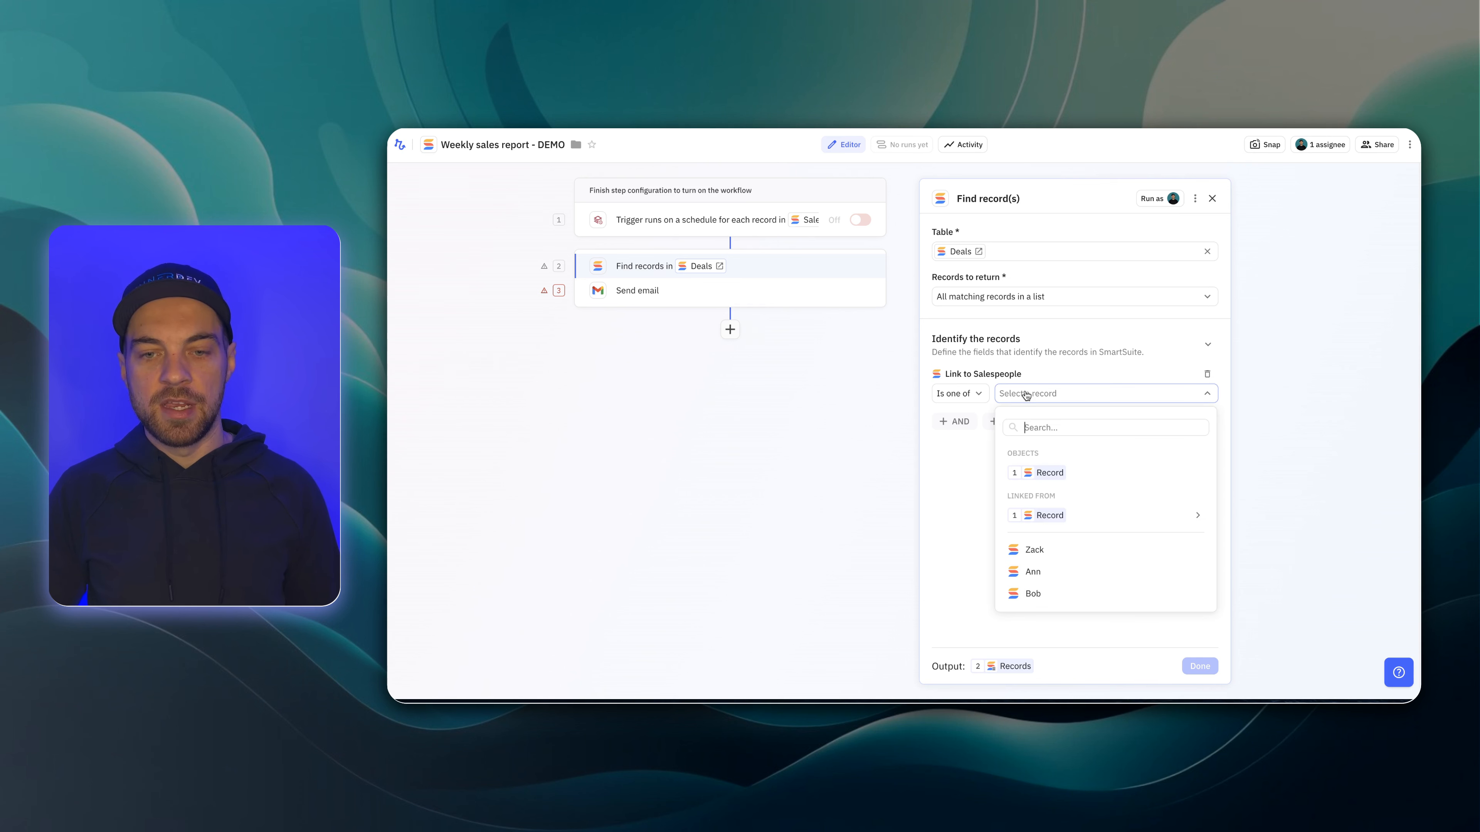
left_click(1066, 475)
left_click(1040, 521)
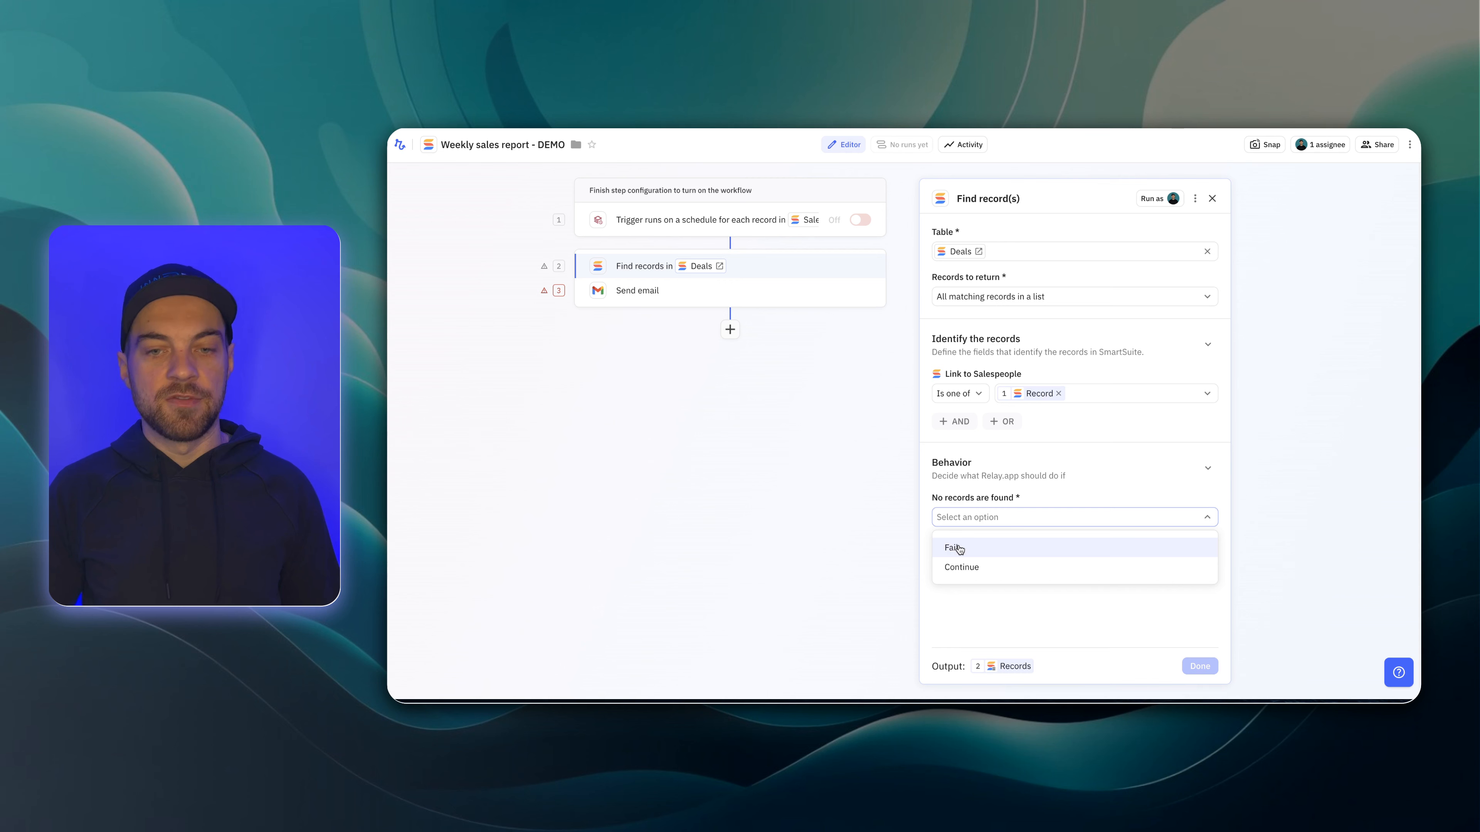
left_click(959, 549)
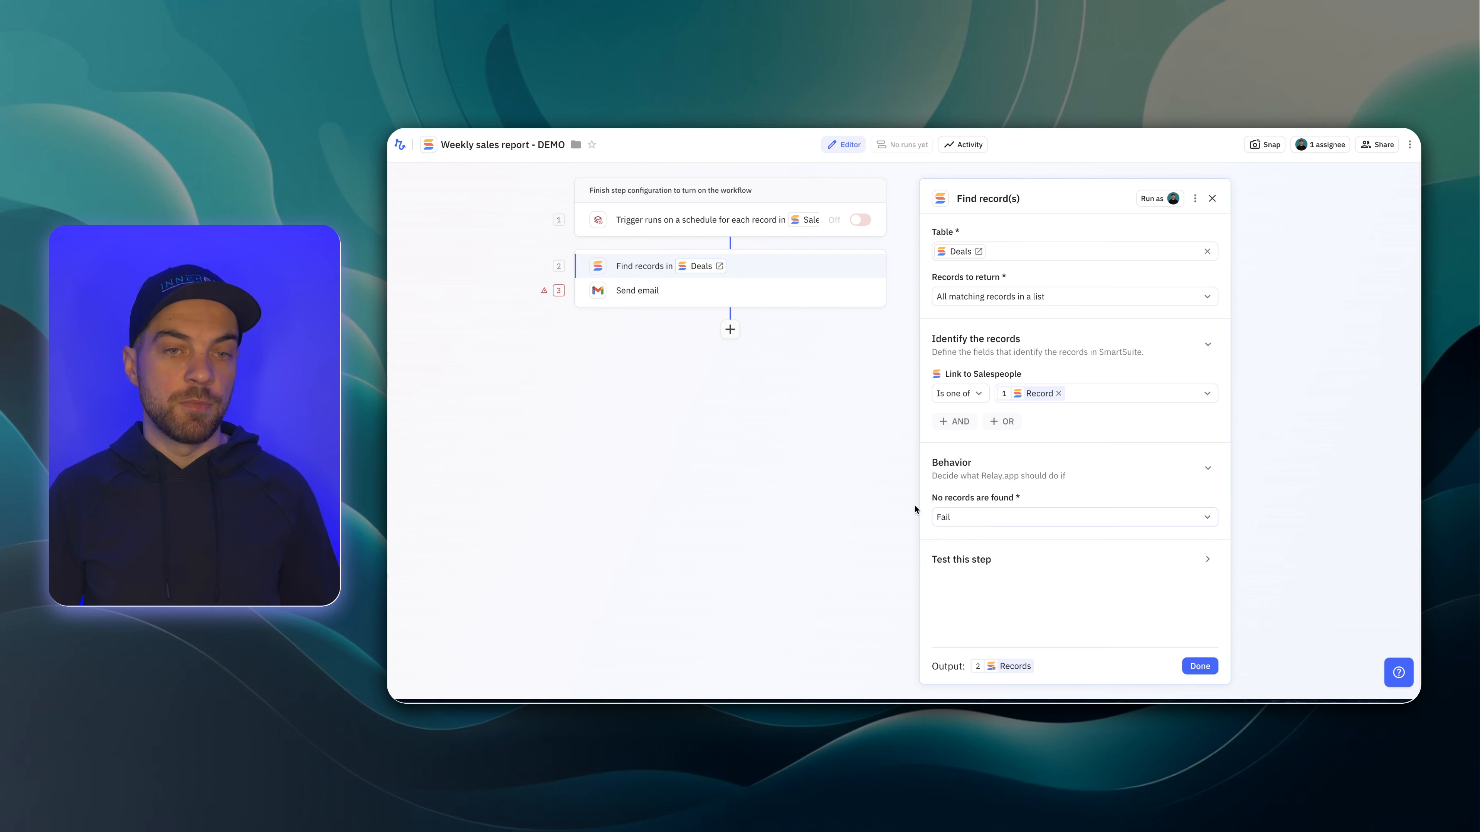
- Add an AND filter requiring Stage to be one of New, Qualified or Proposal Sent, and finish the Find records step
left_click(958, 429)
type("stag")
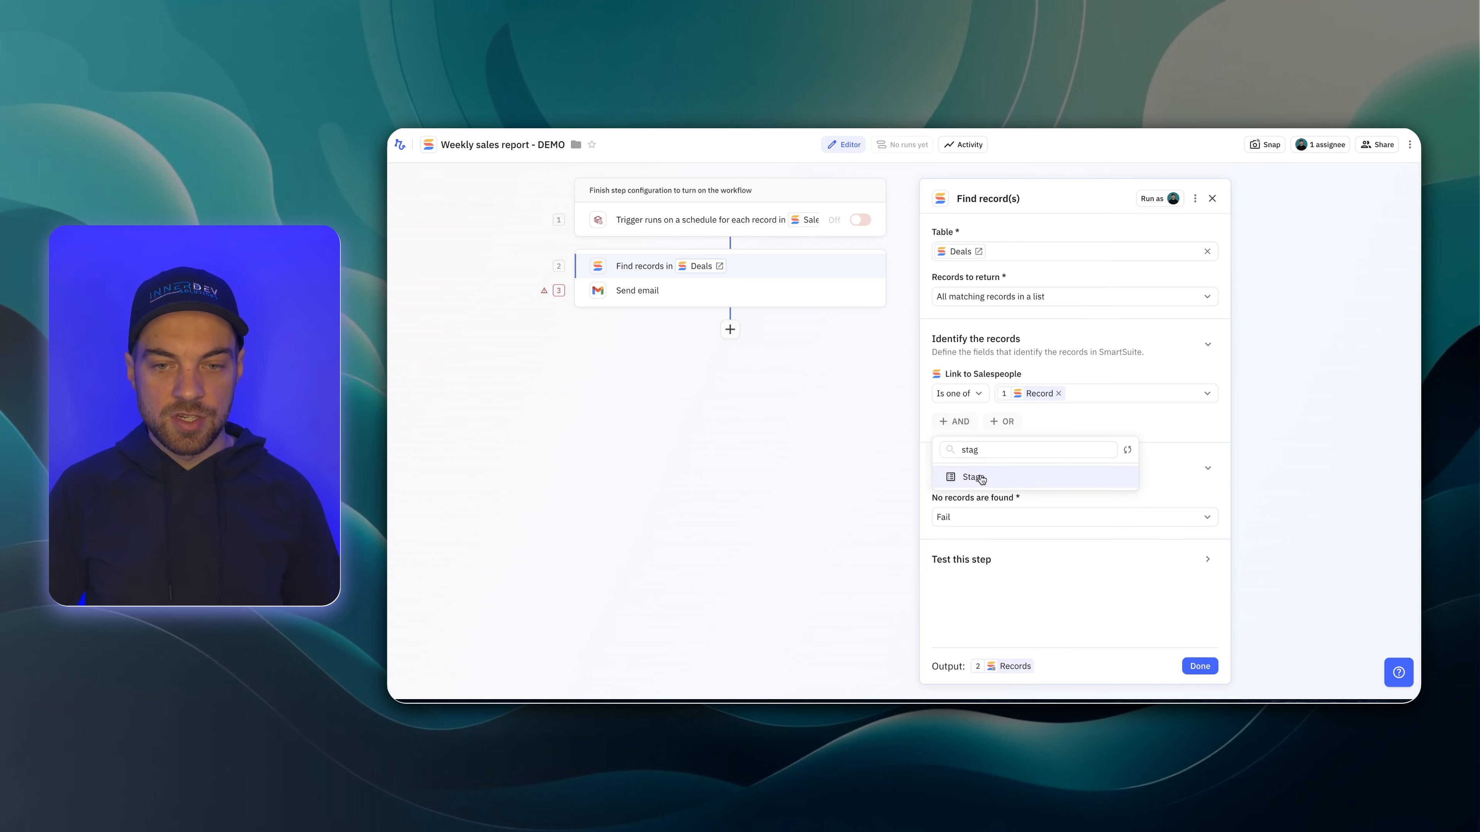
left_click(960, 475)
left_click(1014, 467)
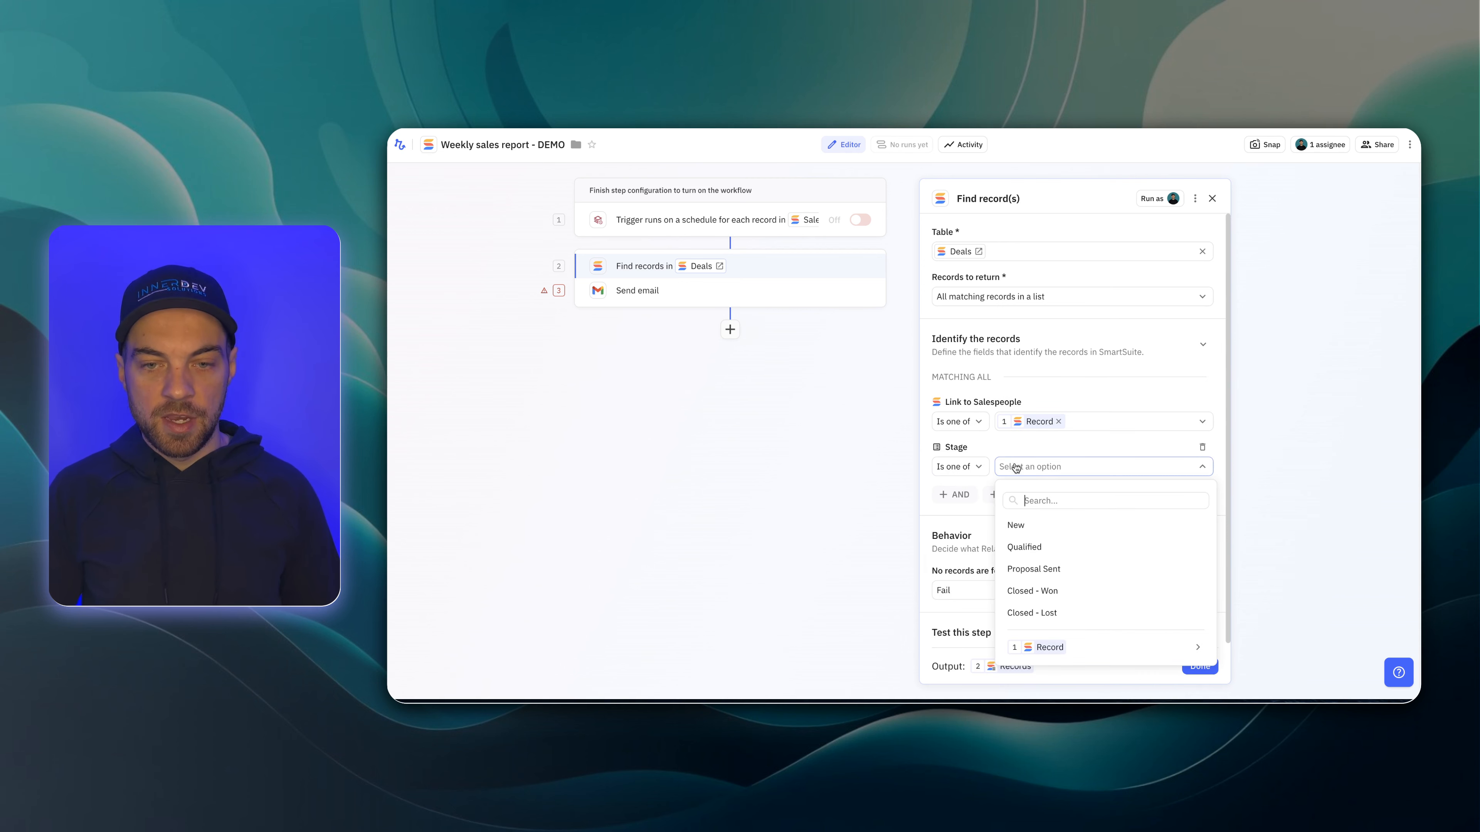
left_click(1060, 524)
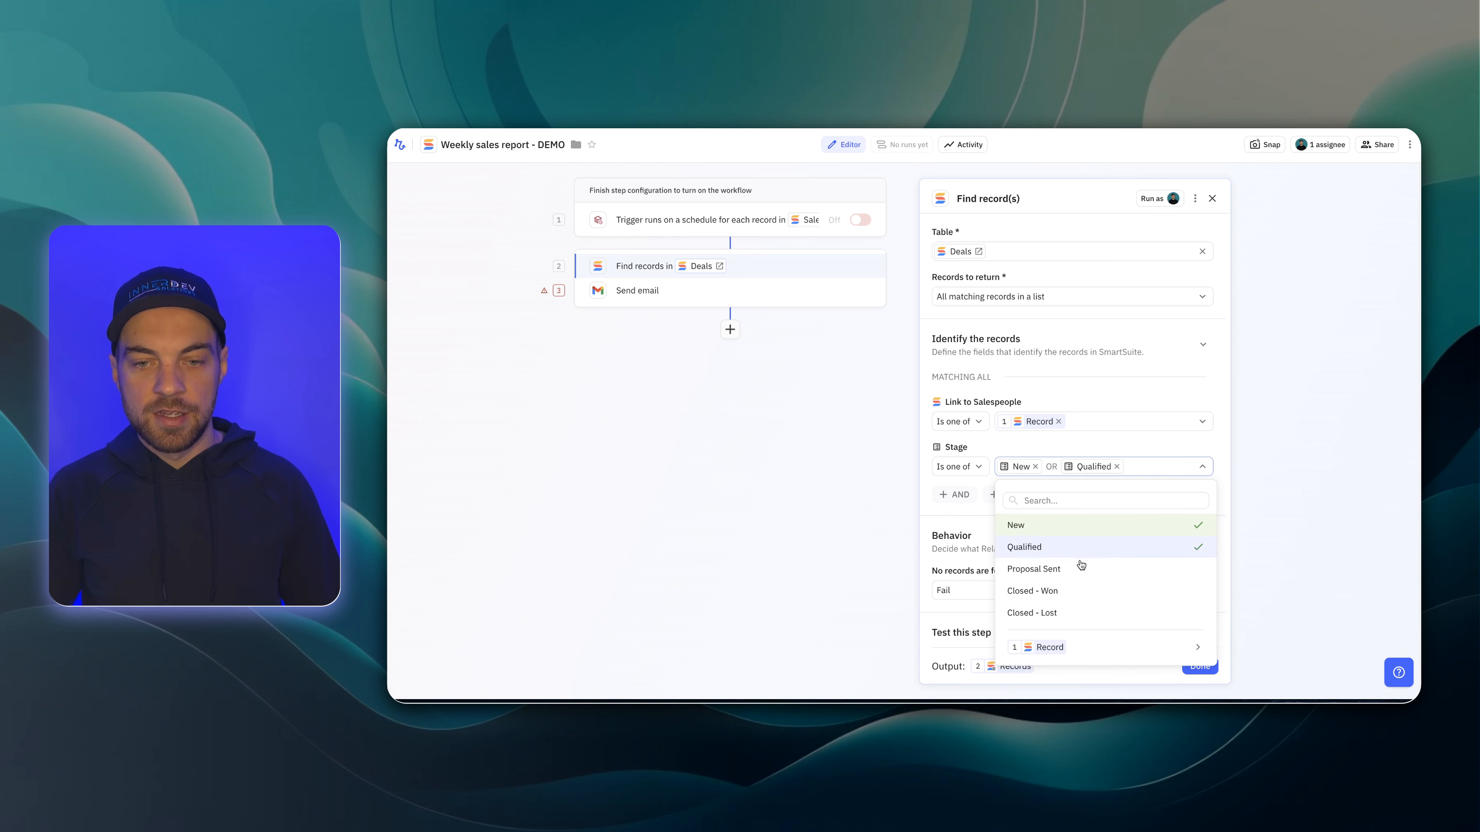
left_click(1073, 572)
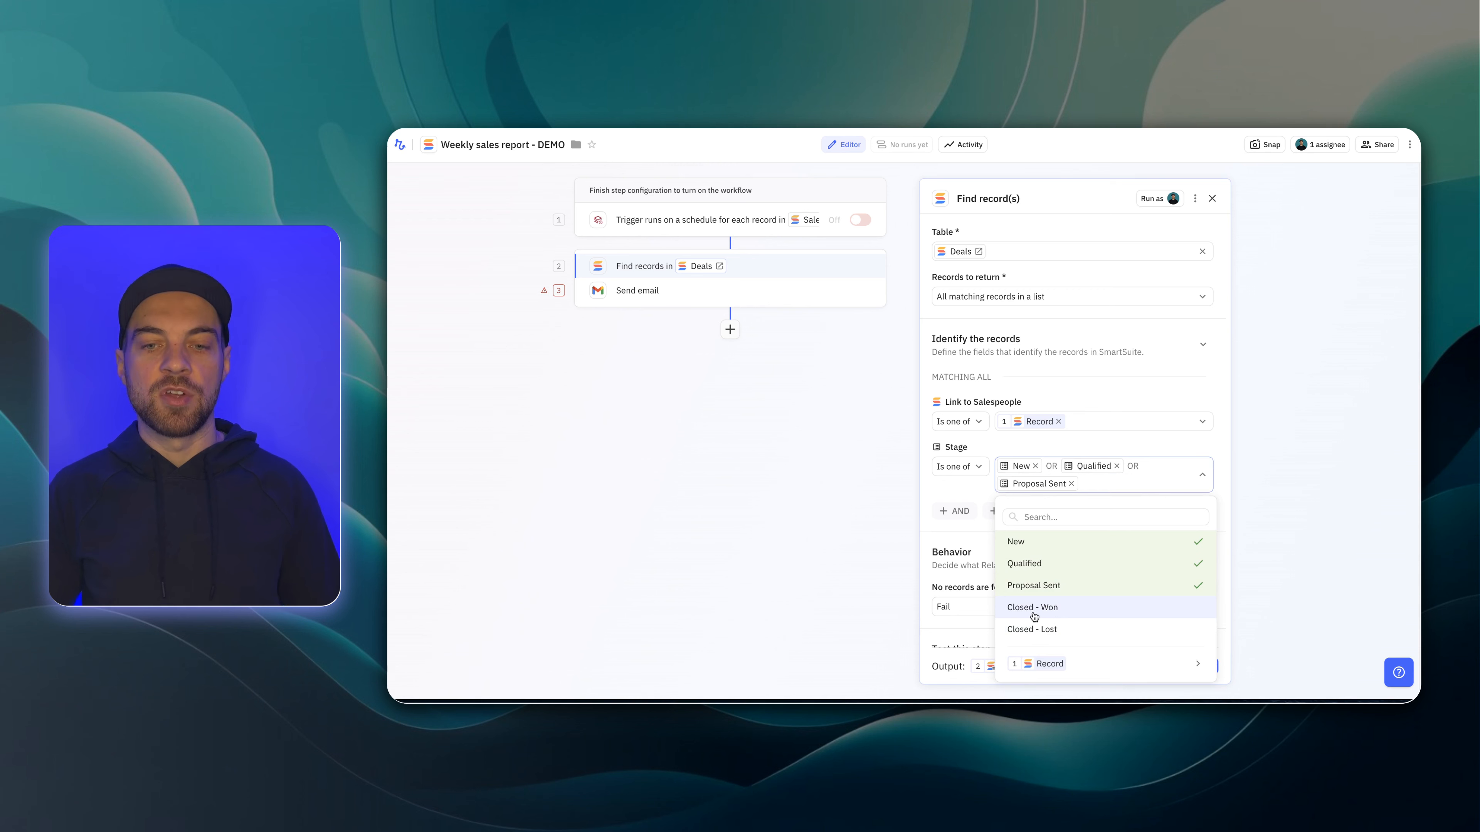
left_click(994, 442)
left_click(1200, 666)
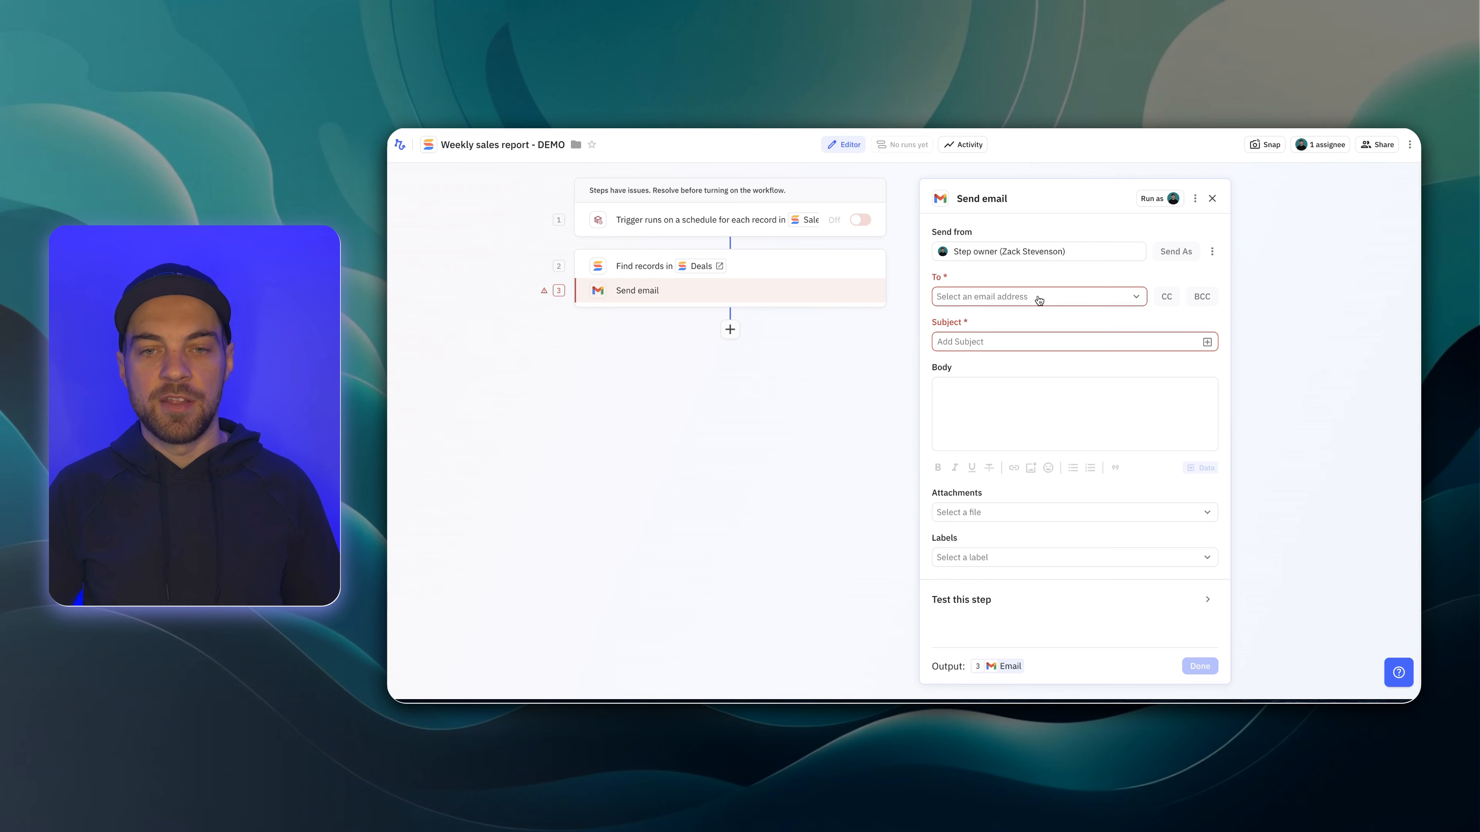
- Set the email's recipient to the step owner's own account
left_click(1038, 300)
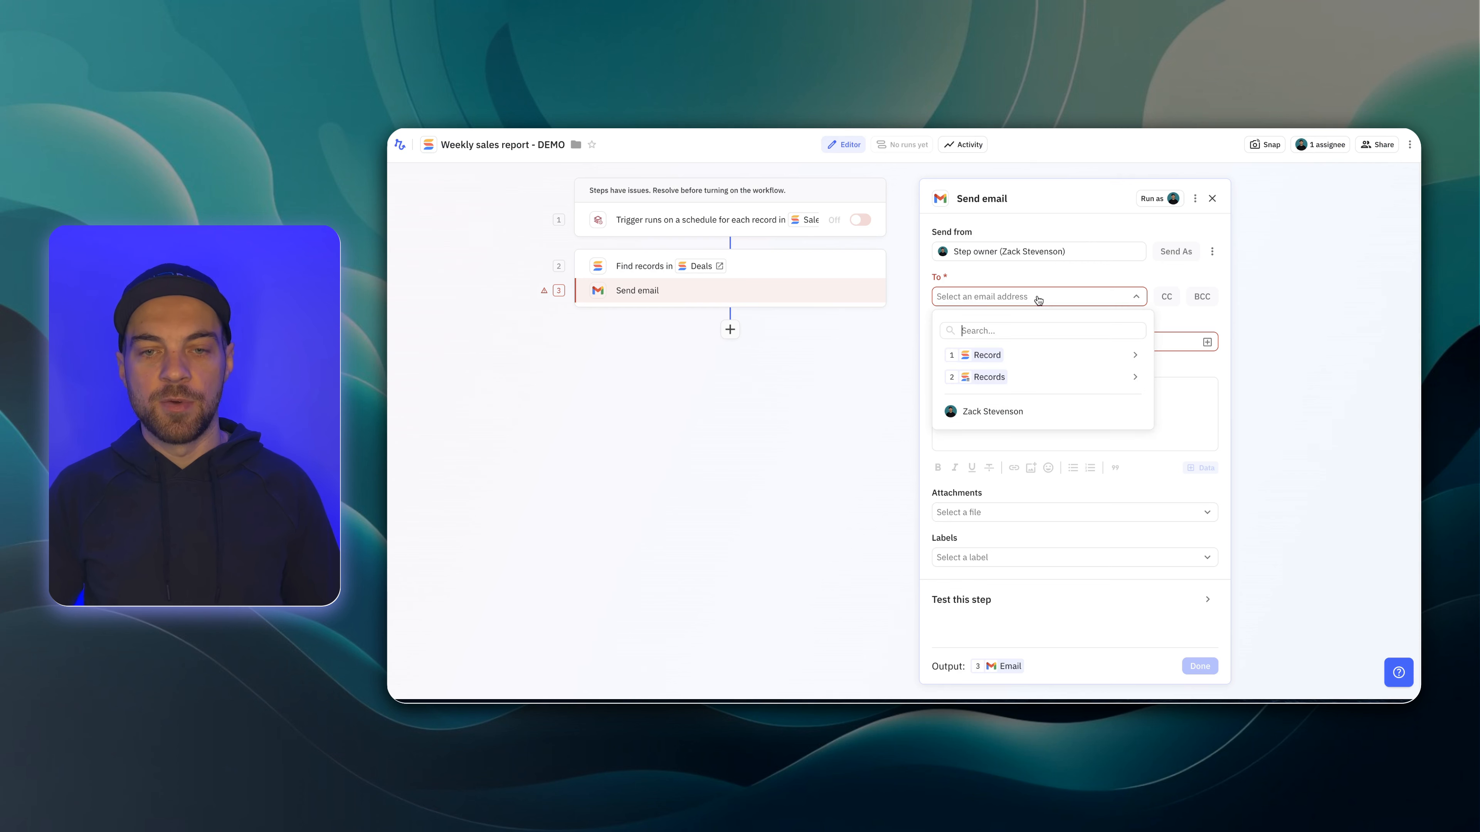
mouse_move(993, 357)
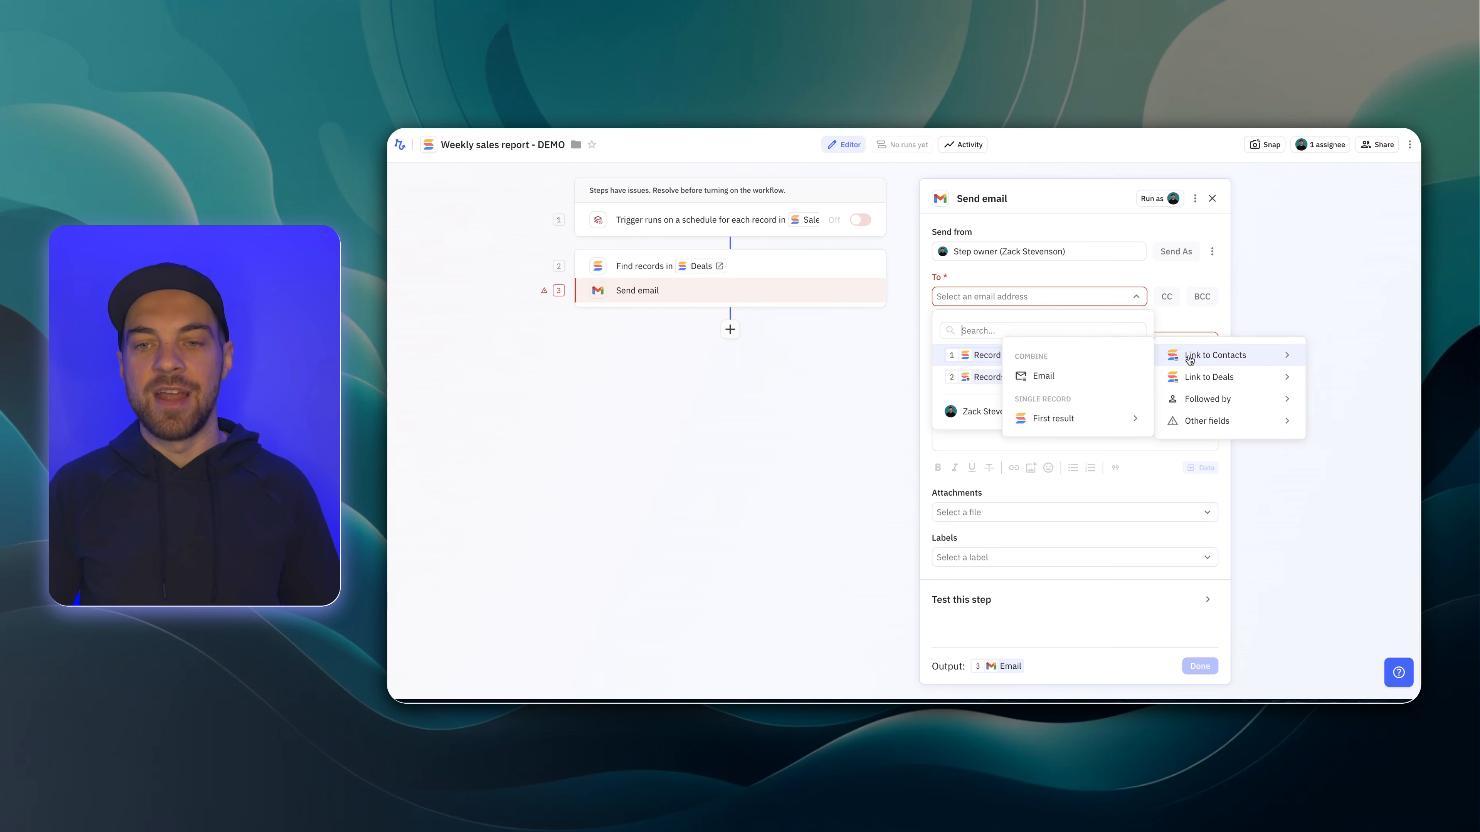
mouse_move(1206, 402)
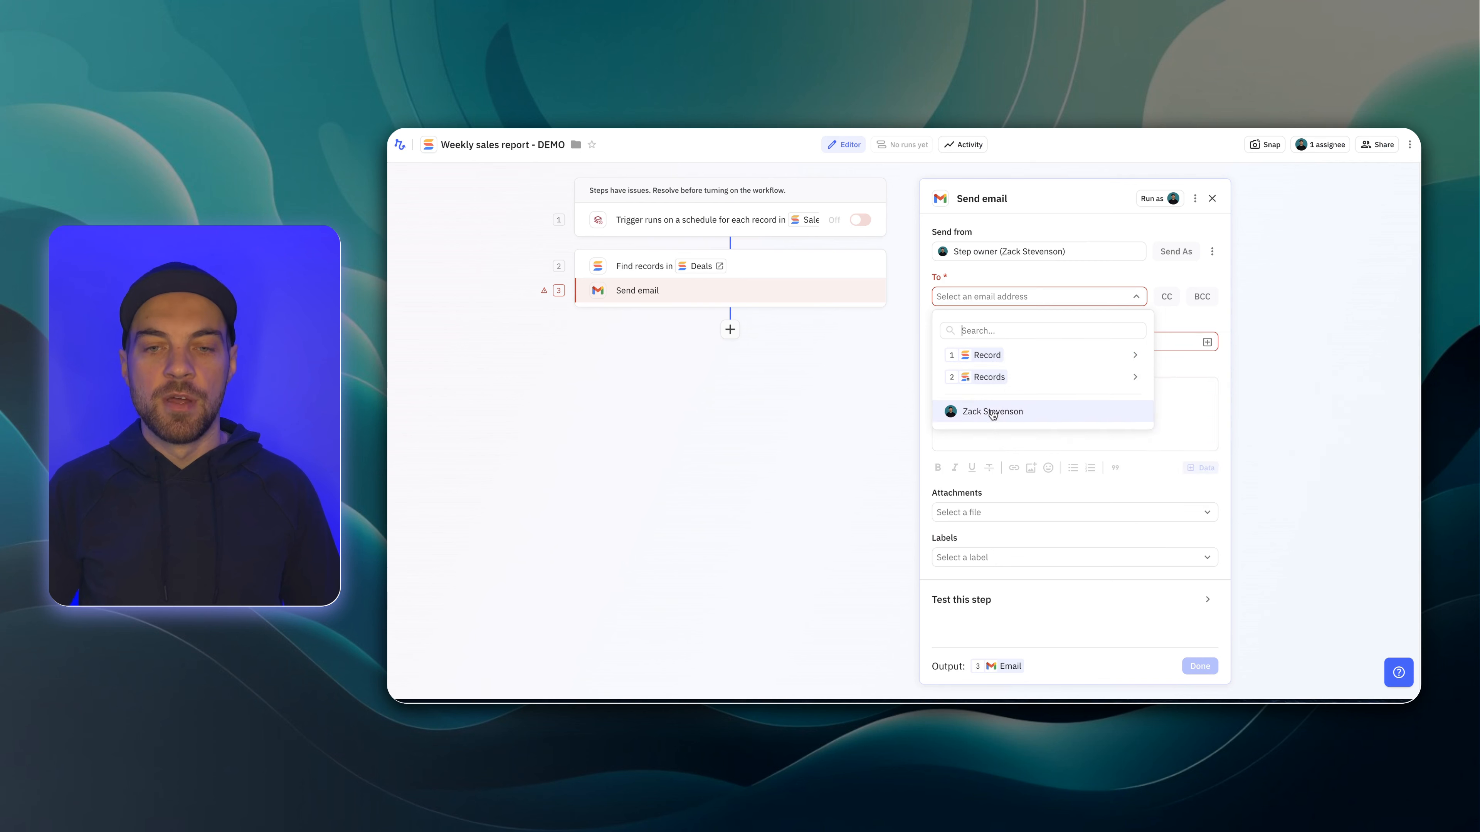
left_click(978, 413)
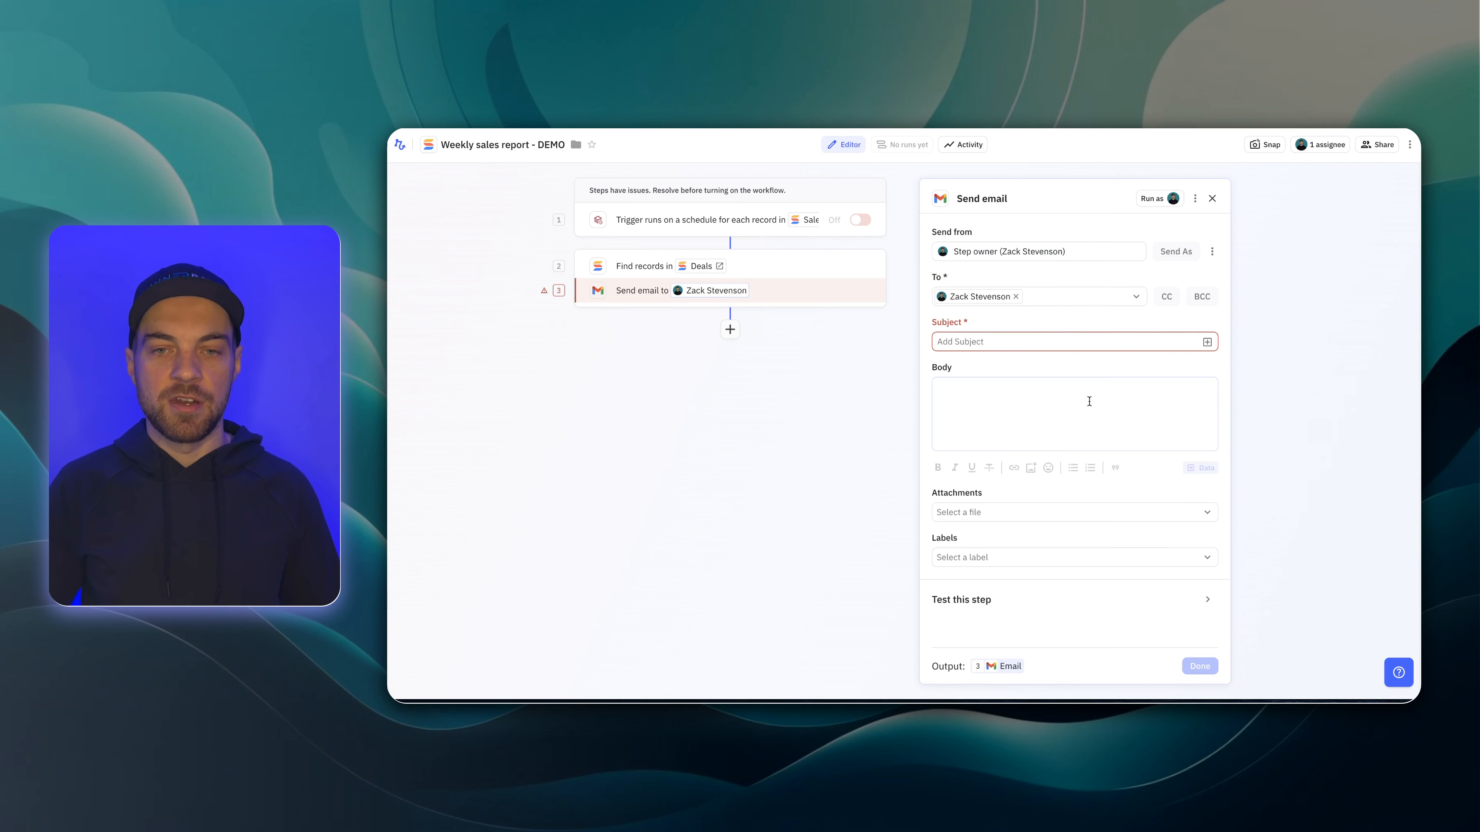
- Set the email subject to "Weekly Sales Update -" followed by the Workflow Run's Start date/time
left_click(998, 341)
type("Weekly Sales Update -")
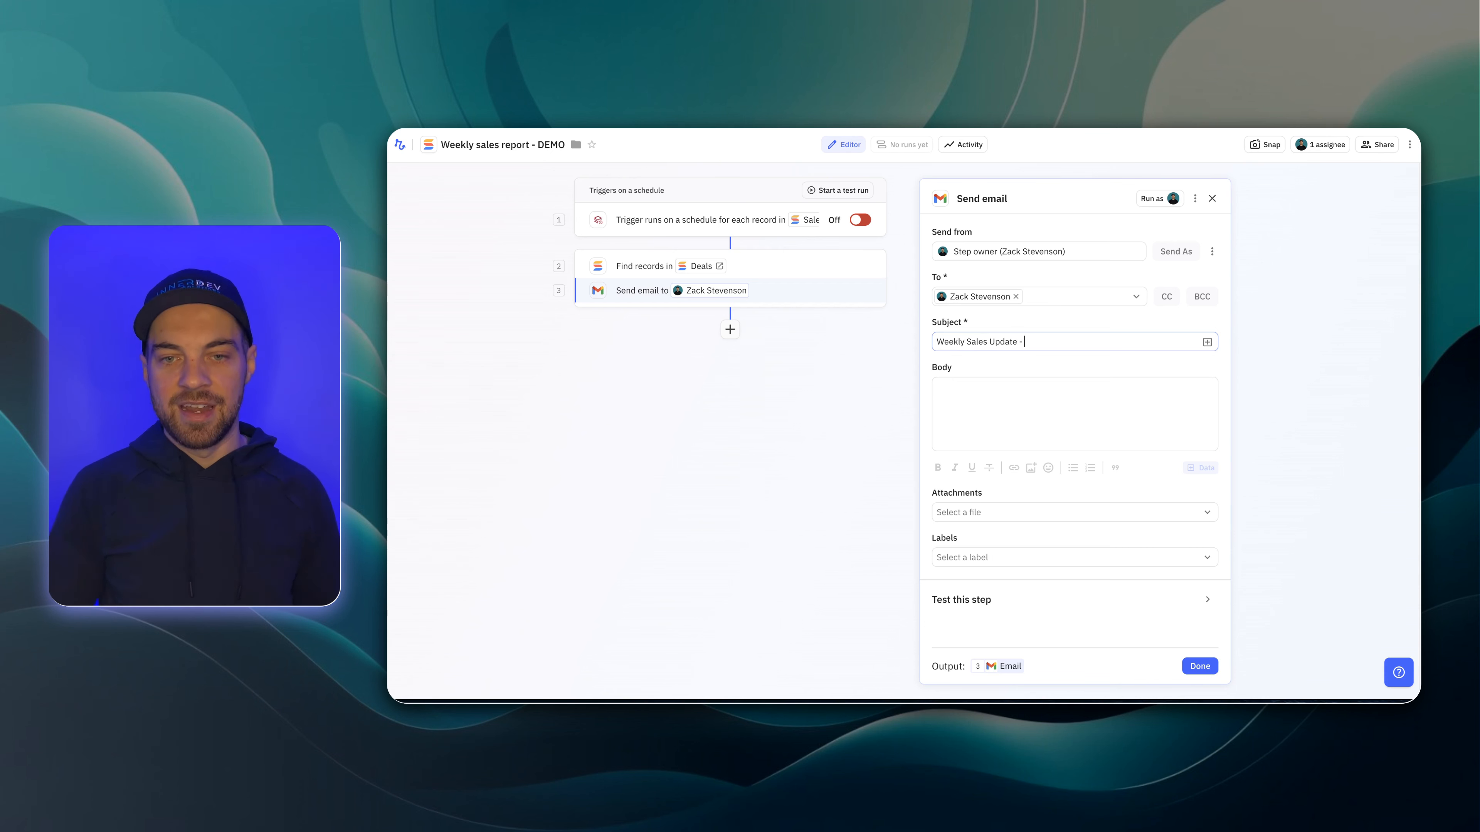
left_click(1206, 344)
mouse_move(1100, 441)
left_click(1262, 484)
- Insert the found deal Records into the email body, unrolled as a bulleted list
left_click(1034, 394)
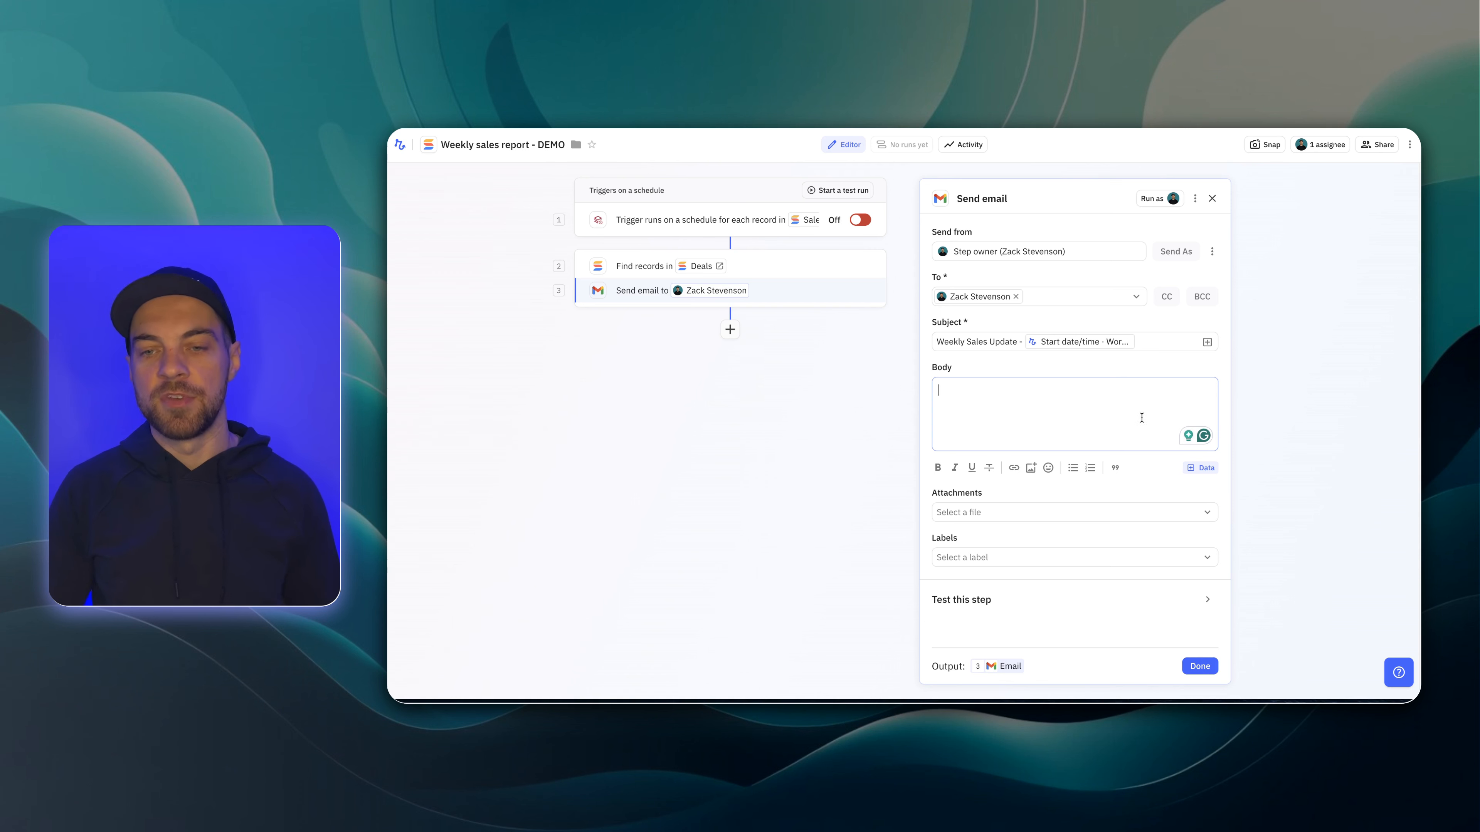
left_click(1201, 467)
left_click(1027, 553)
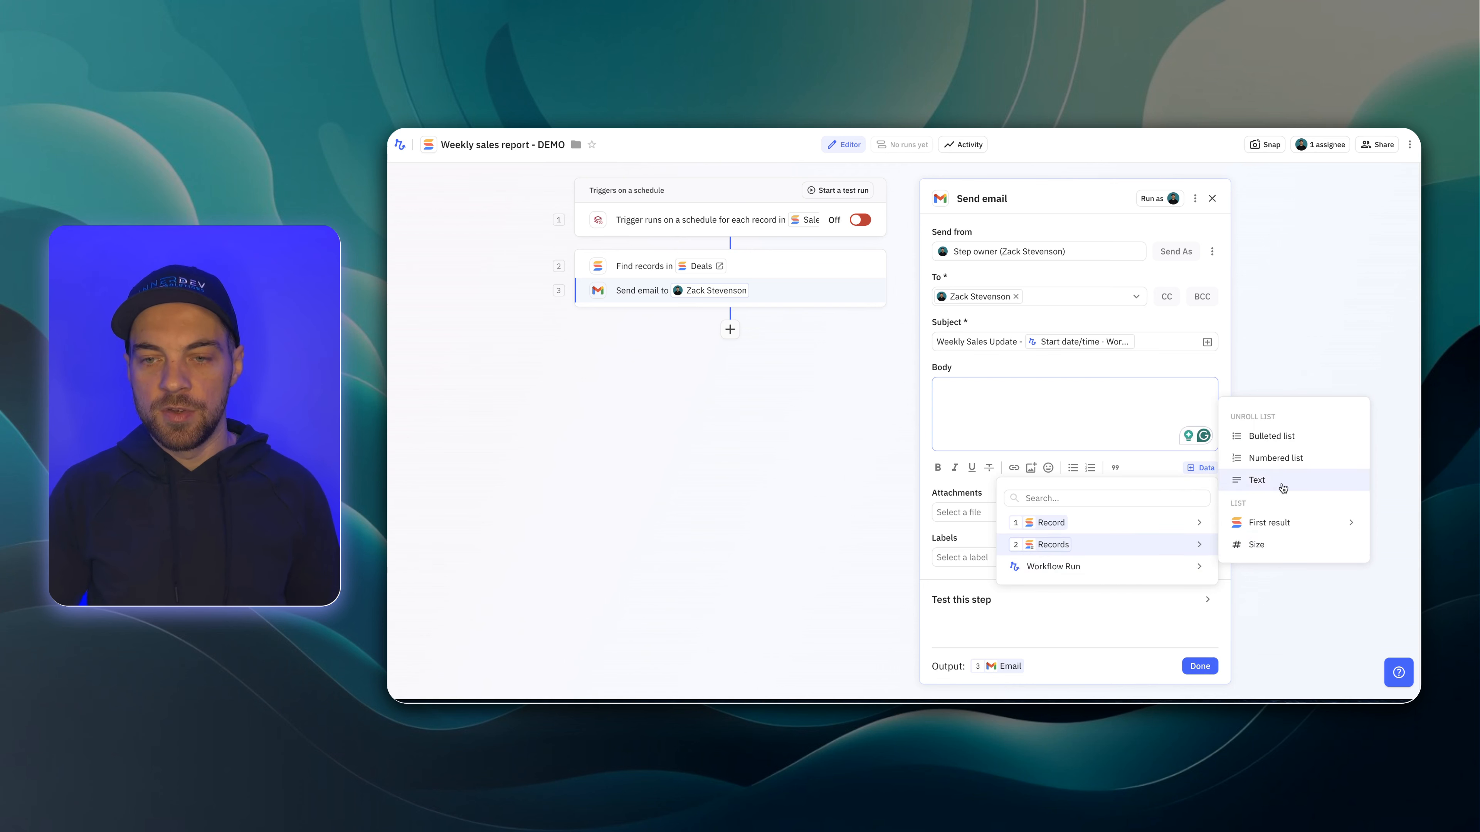
left_click(1271, 445)
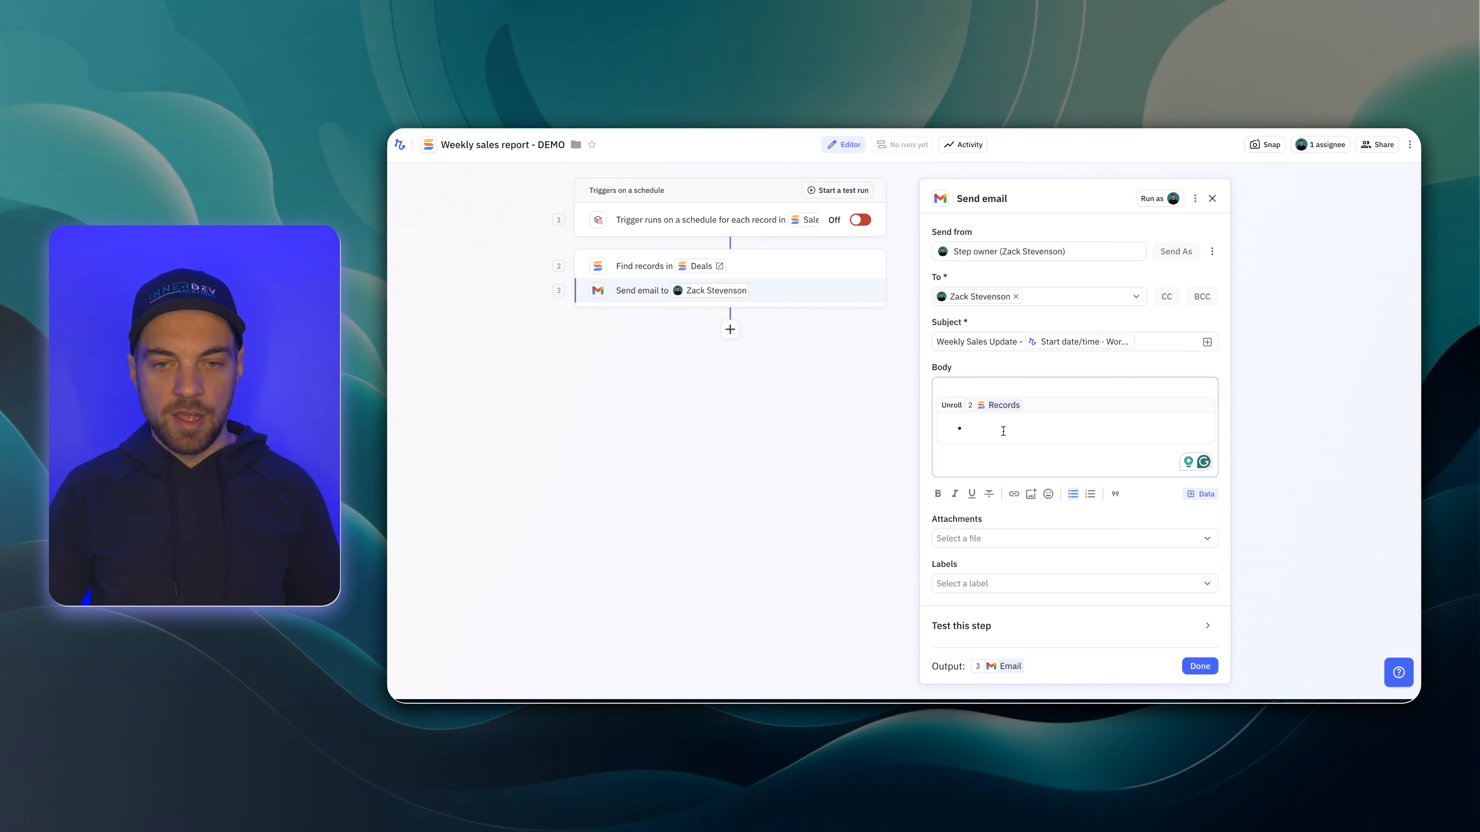
- Fill the unrolled bullet with each record's Deal Name, Deal Value and Stage, separated by hyphens
type("@")
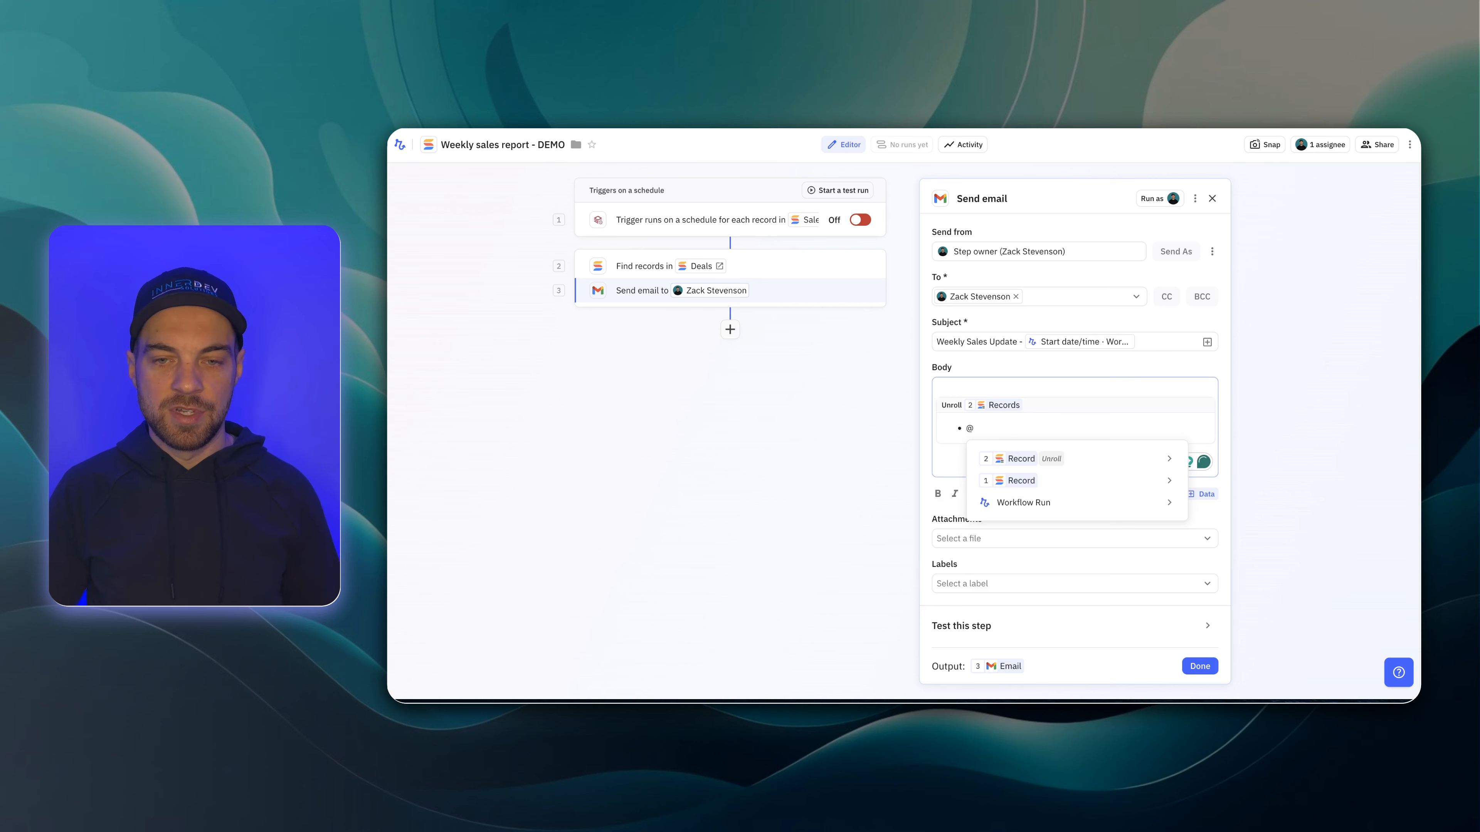
mouse_move(1017, 458)
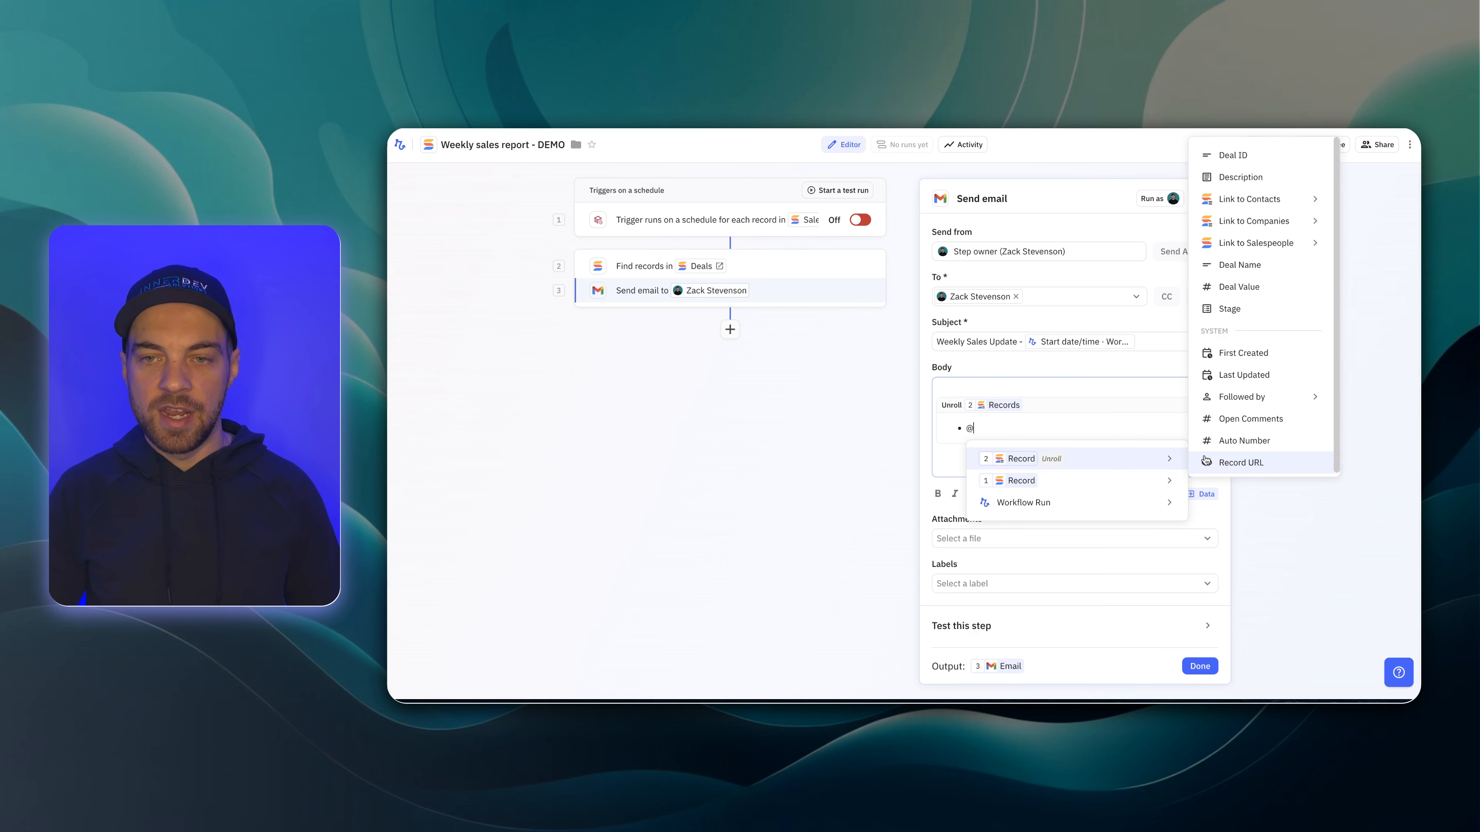
mouse_move(1240, 403)
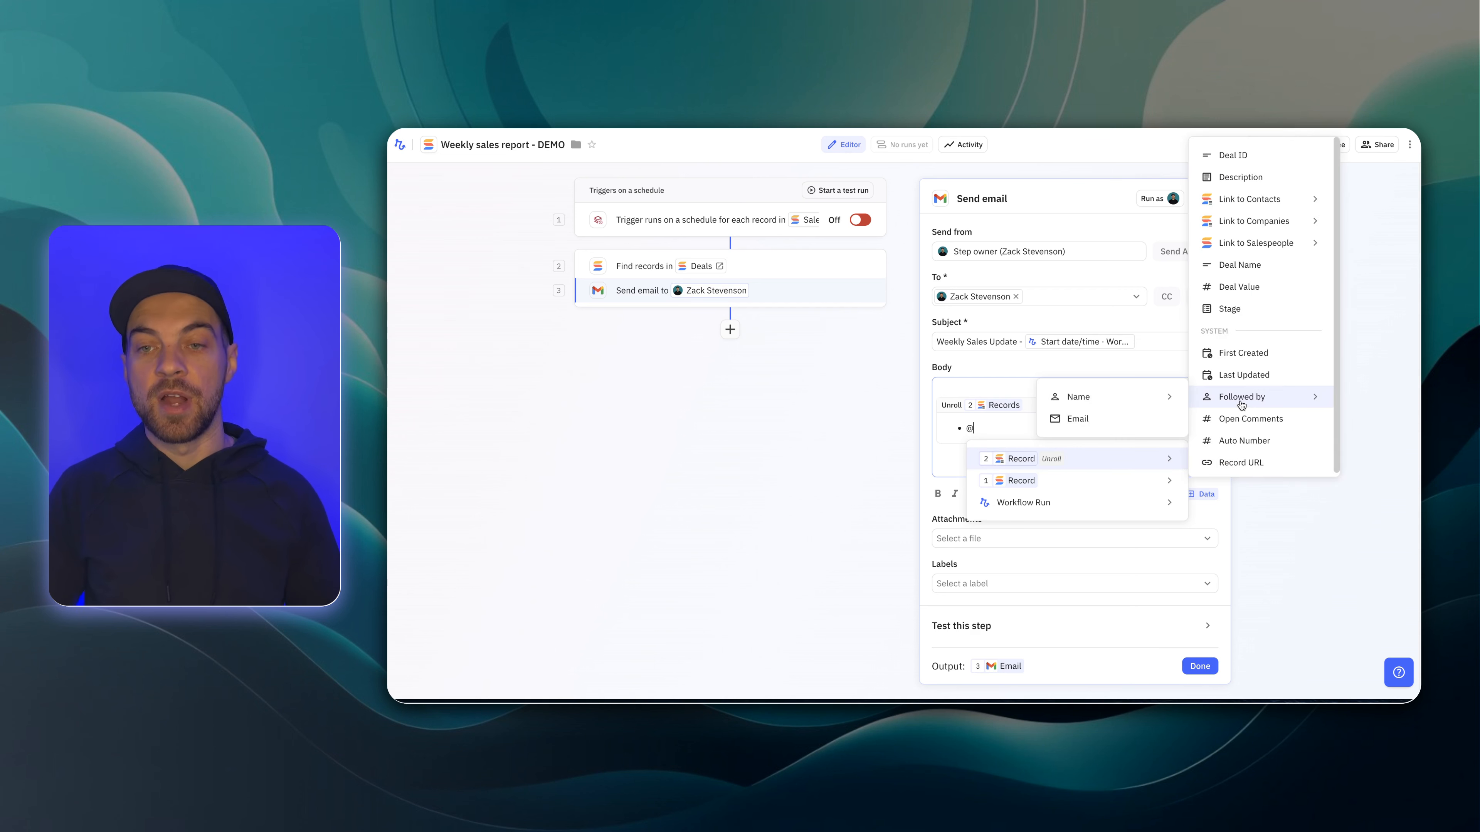
left_click(1248, 266)
type("-")
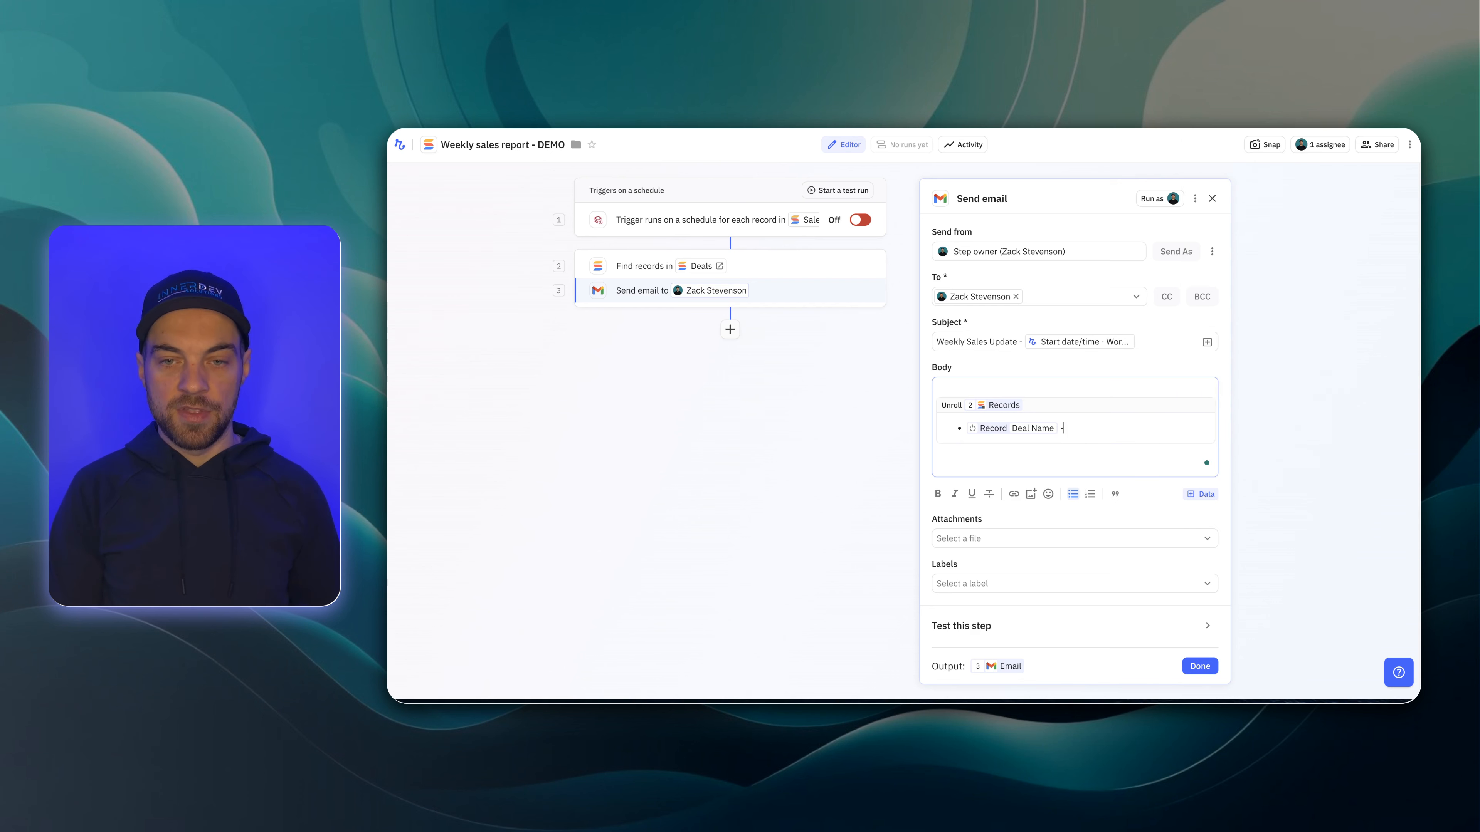
type(" @")
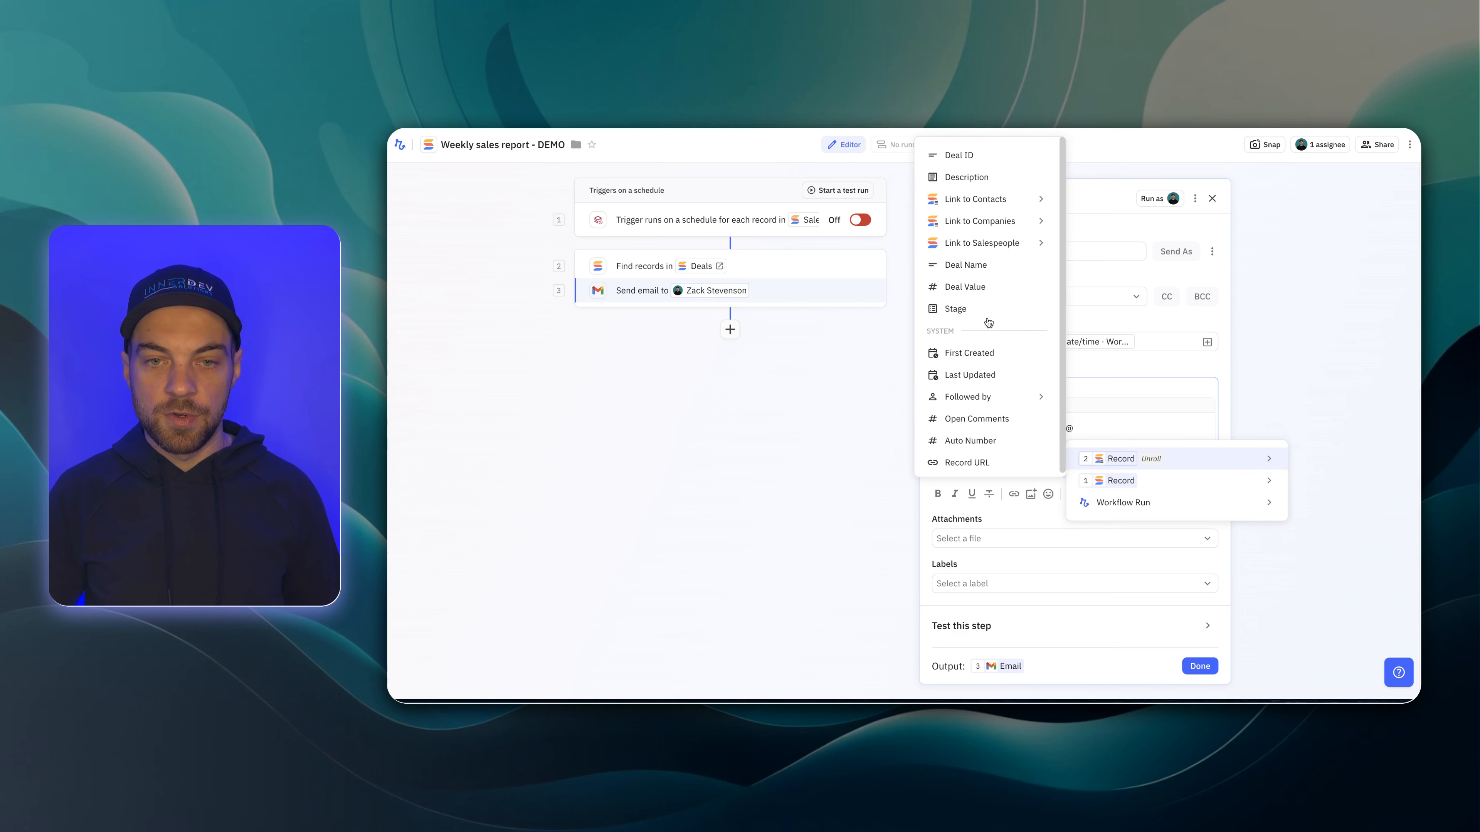
left_click(986, 289)
type("- @")
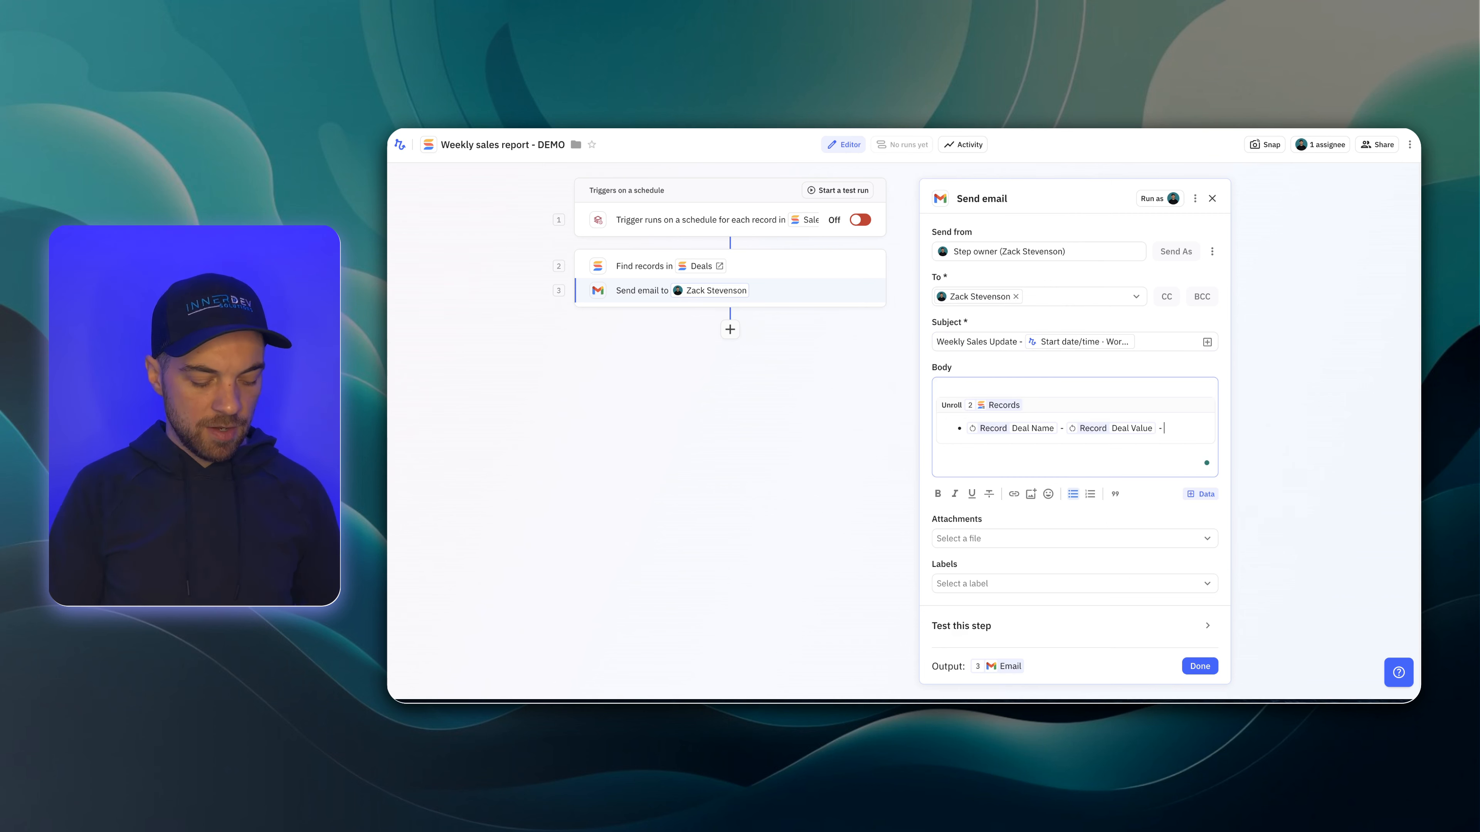
mouse_move(1226, 461)
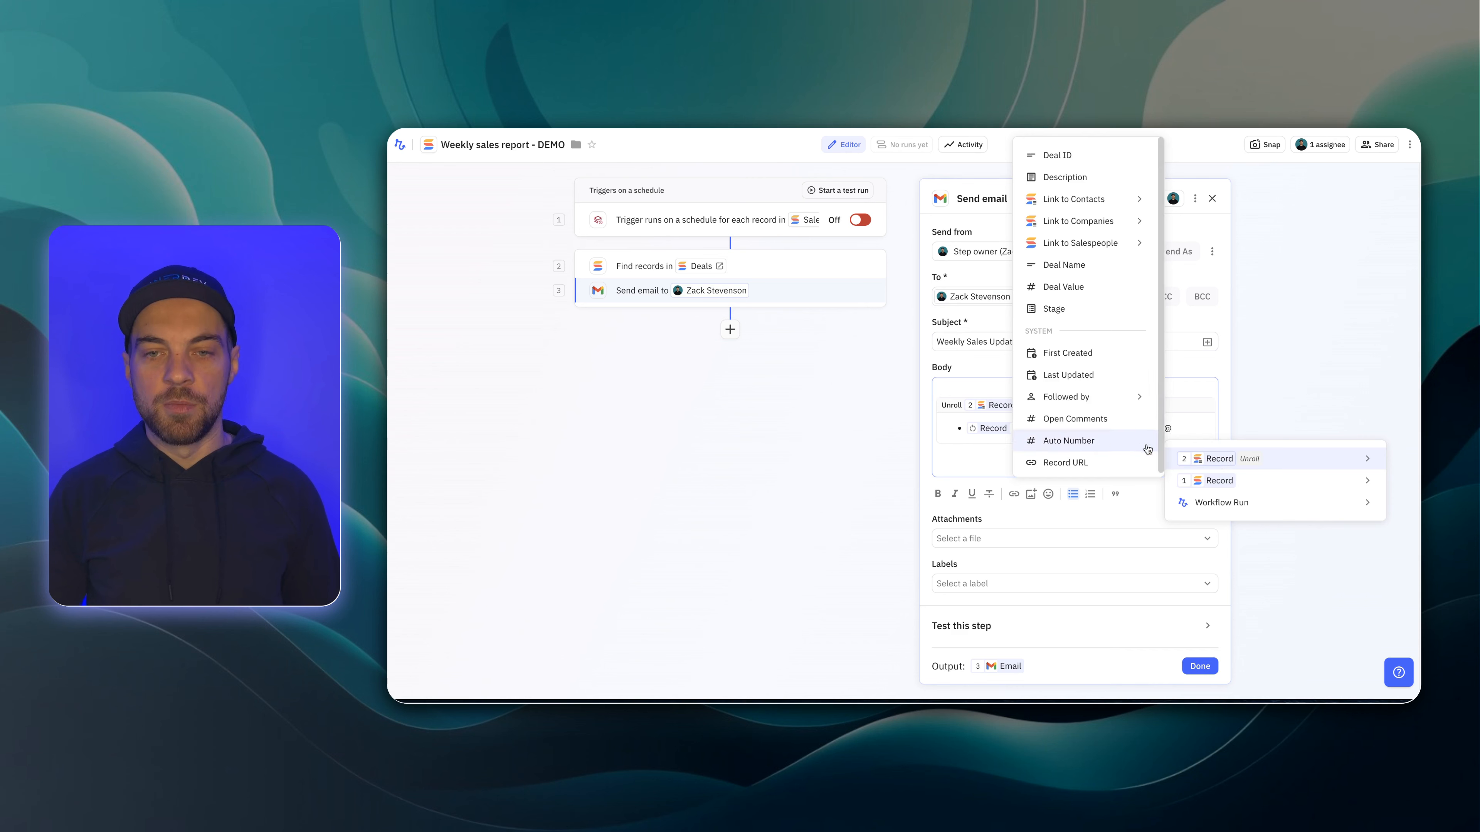
left_click(1059, 314)
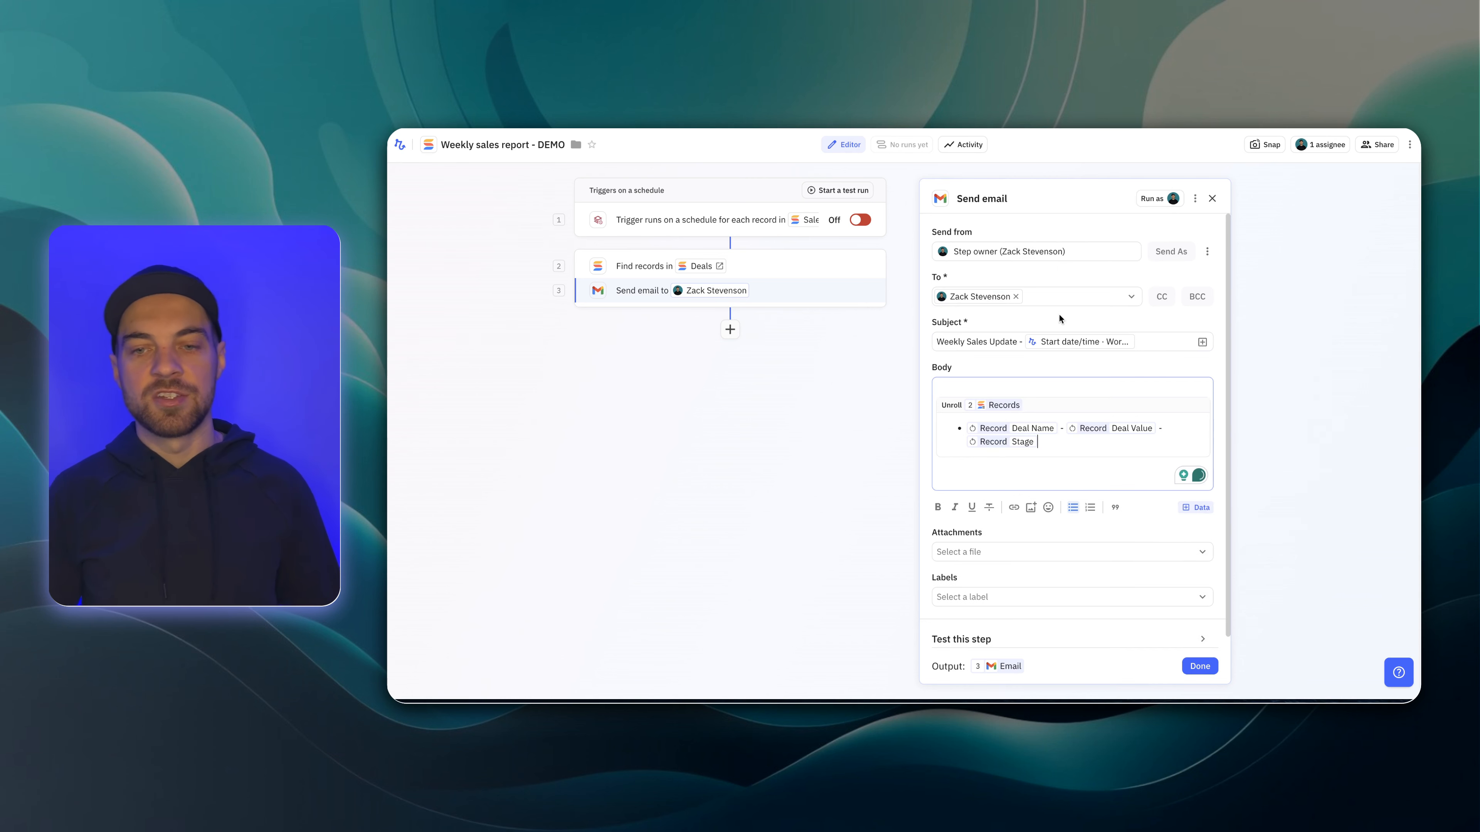
- Create a test run with the first listed salesperson as the example record, and check the resulting email's subject and deal list in Gmail
left_click(843, 192)
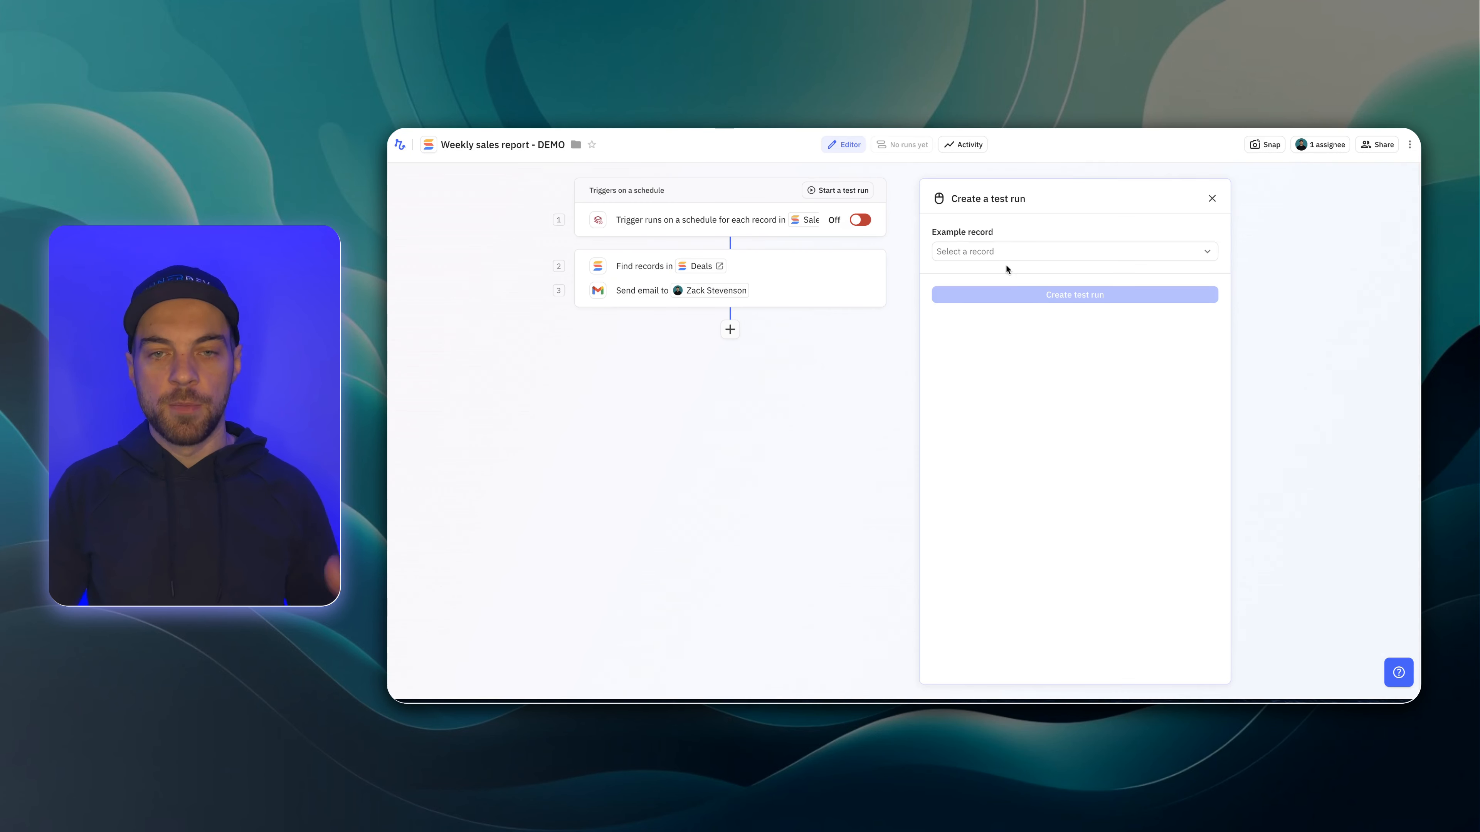
left_click(1000, 260)
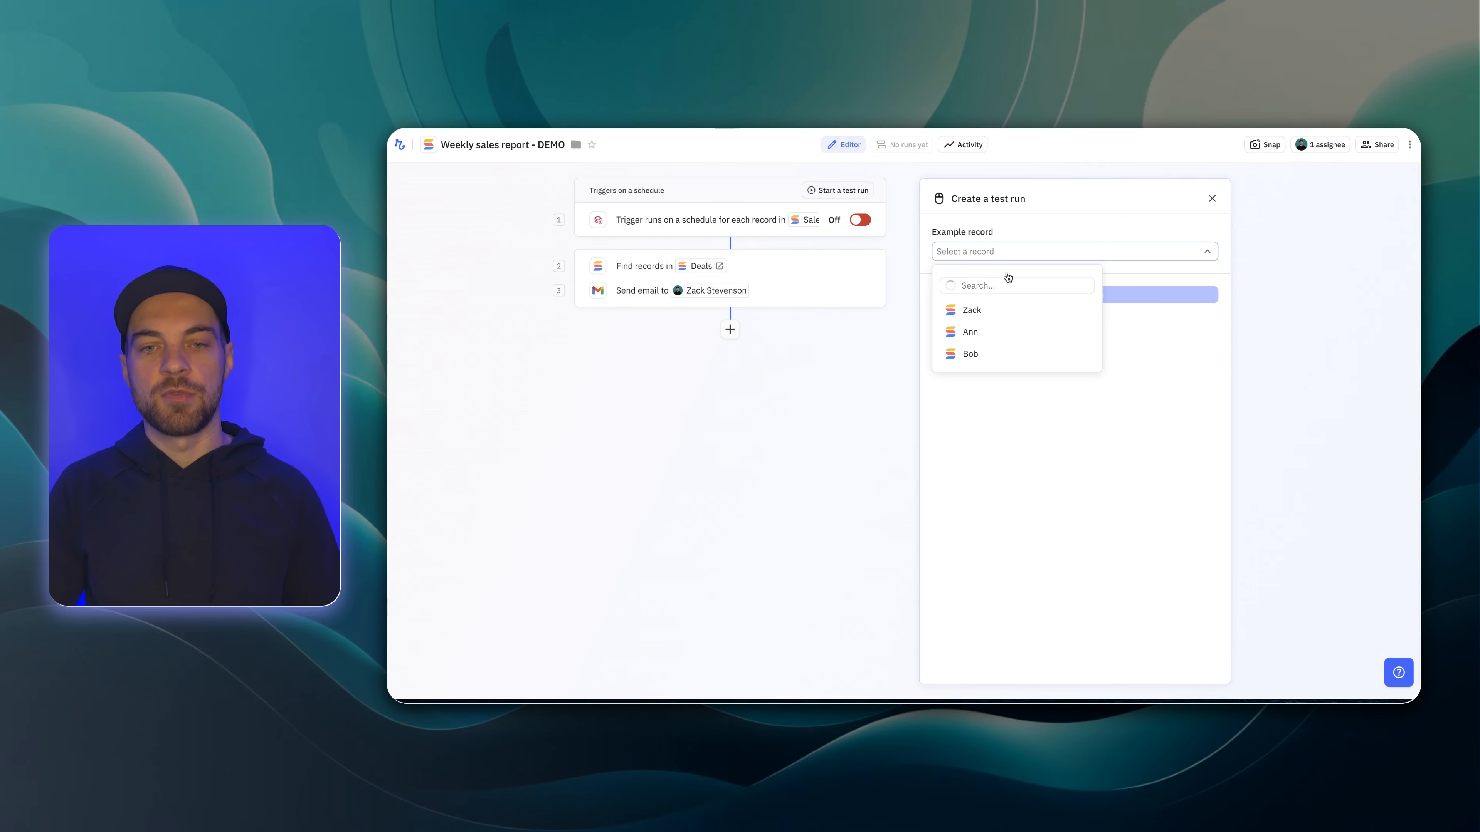
left_click(983, 312)
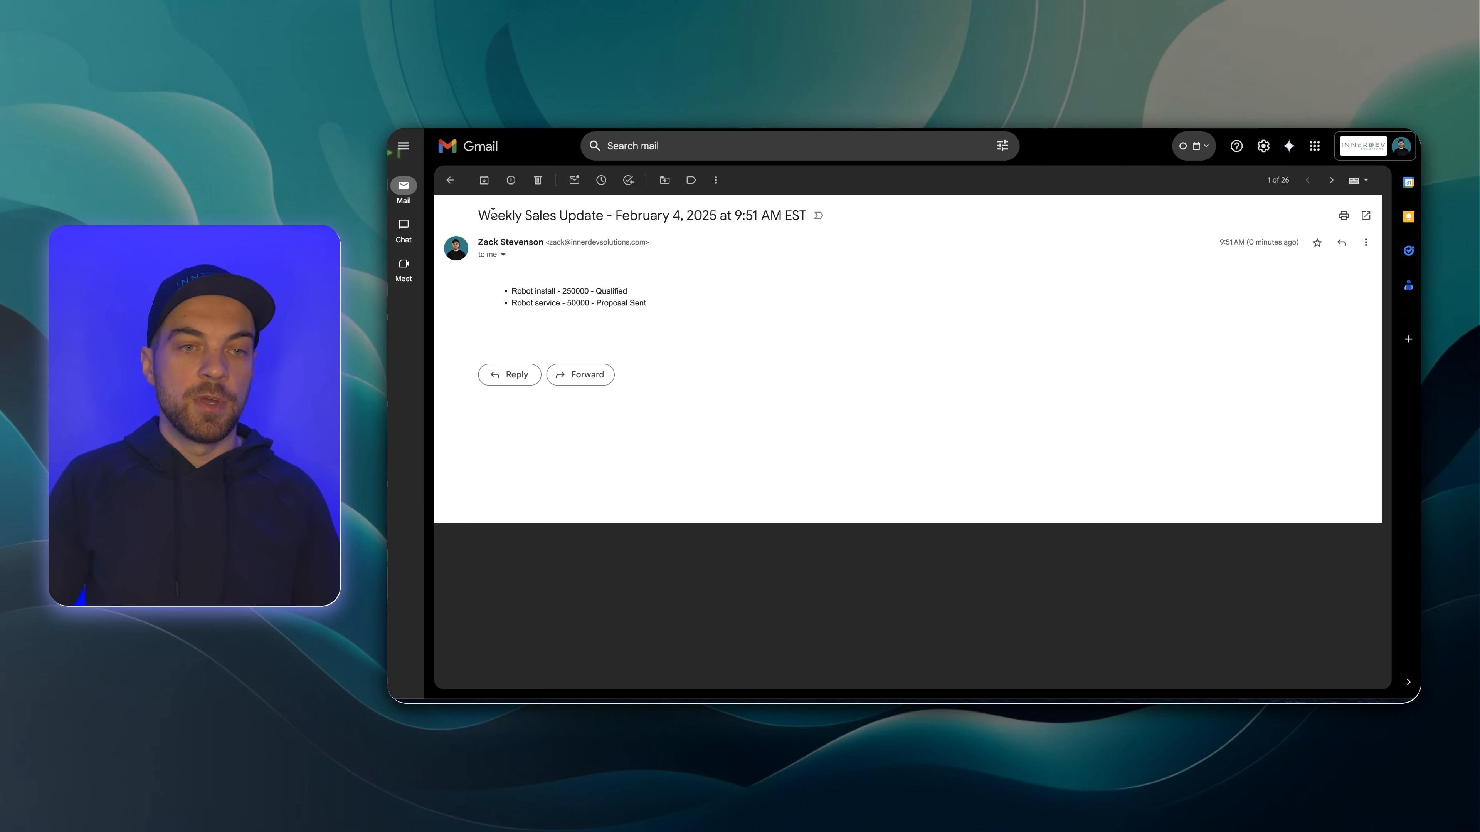
left_click_drag(493, 213, 584, 216)
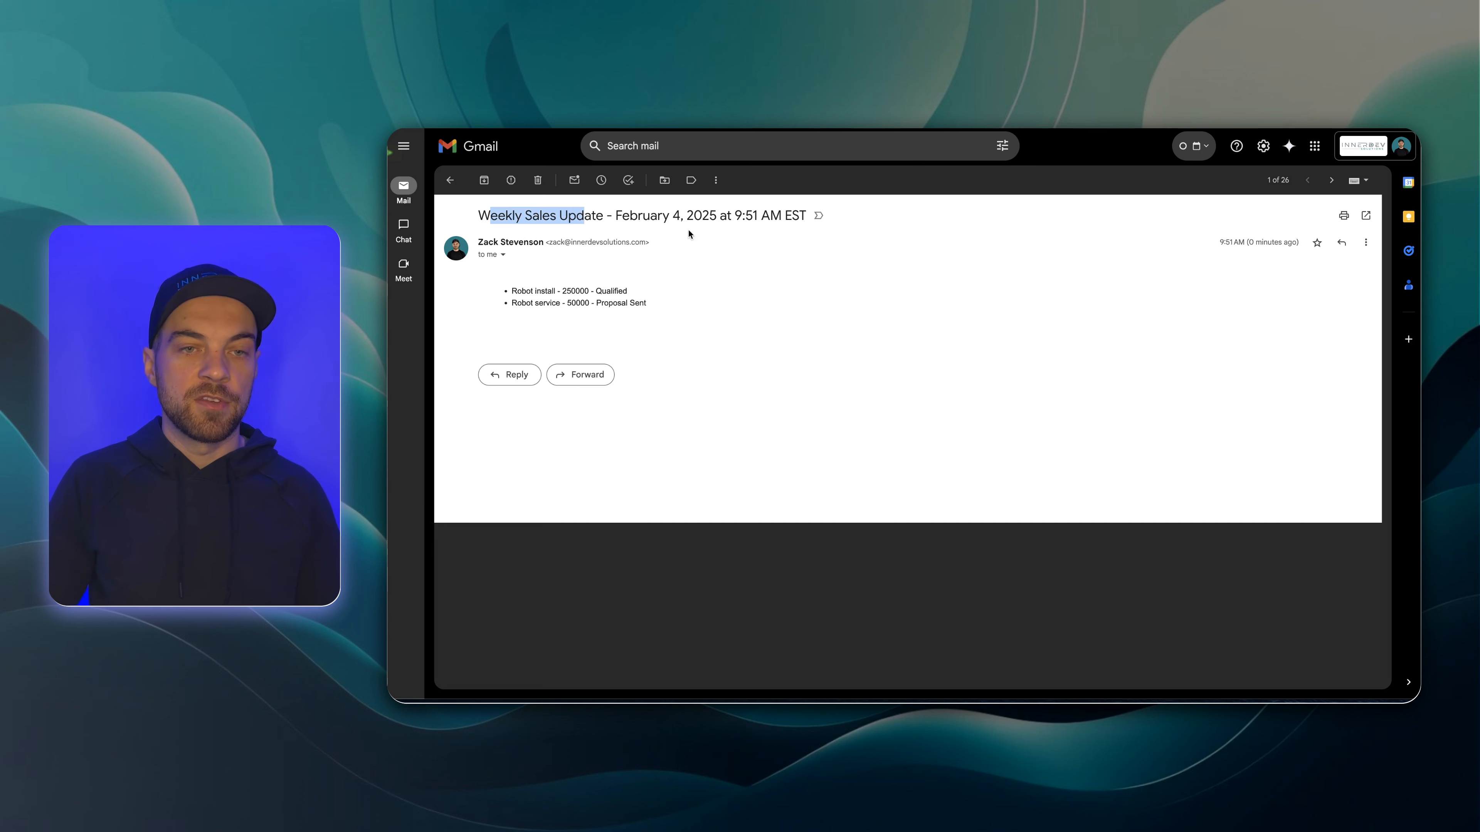
left_click(752, 294)
left_click_drag(511, 293, 597, 290)
left_click(601, 290)
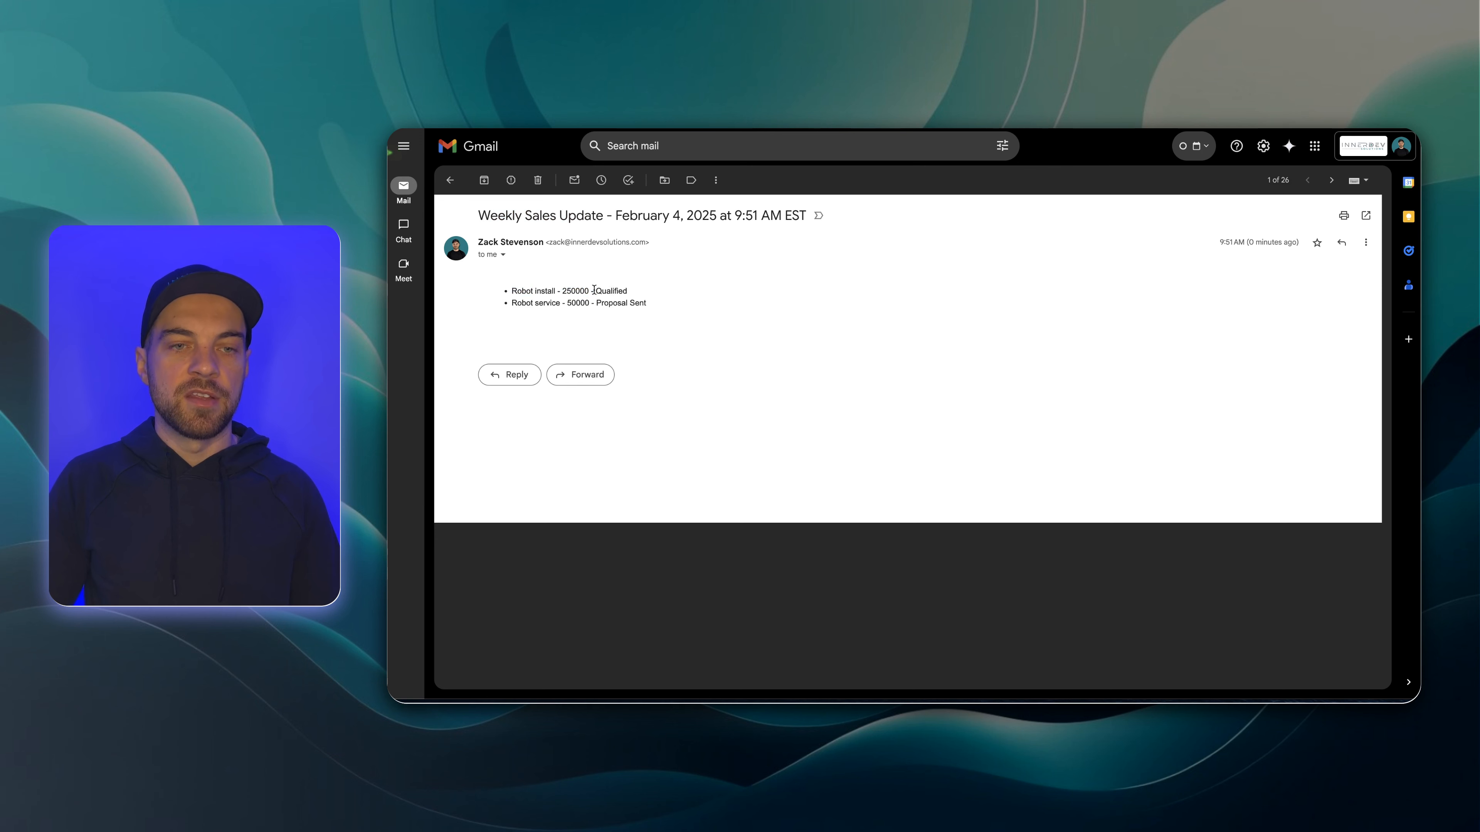